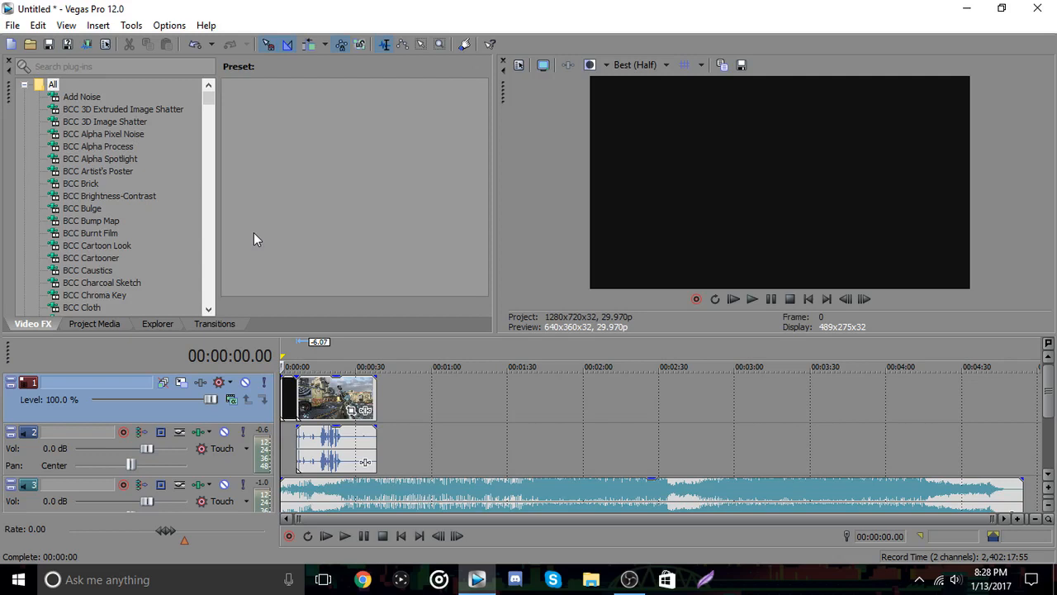
- Disable resampling for the BO2 2 gameplay clip in its video event properties
{"action": "scroll", "coordinate": [124, 194], "scroll_direction": "down", "scroll_amount": 15}
{"action": "scroll", "coordinate": [98, 192], "scroll_direction": "down", "scroll_amount": 3}
{"action": "scroll", "coordinate": [90, 250], "scroll_direction": "up", "scroll_amount": 18}
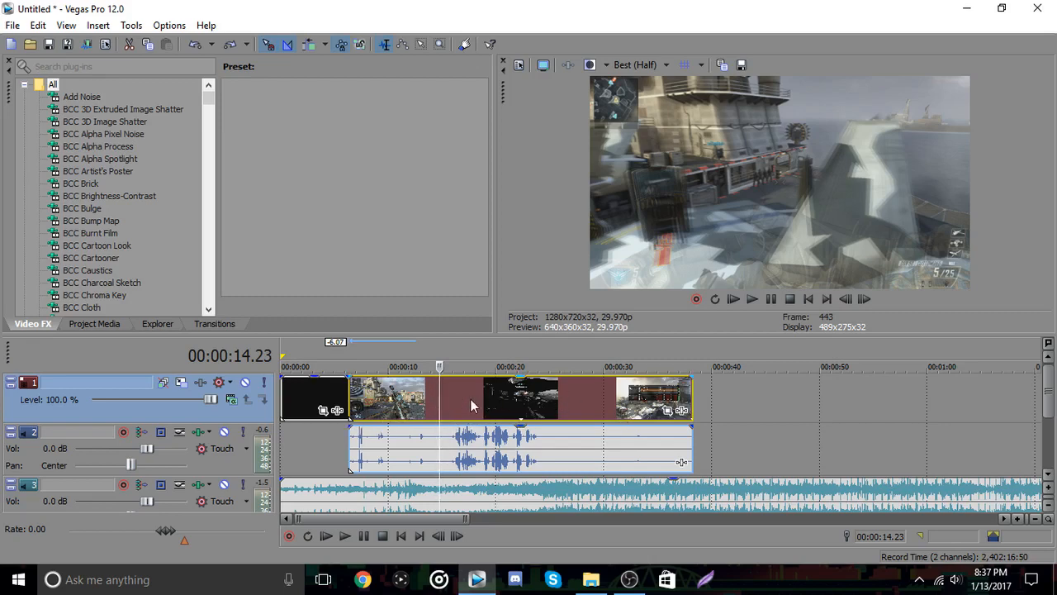
{"action": "left_click", "coordinate": [604, 499]}
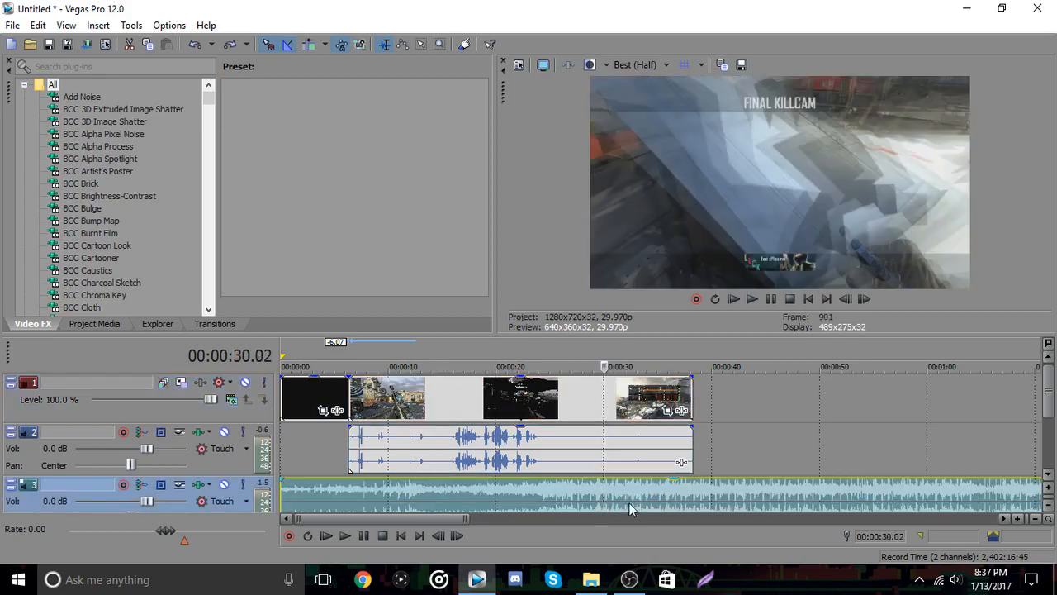
{"action": "right_click", "coordinate": [448, 389]}
{"action": "left_click", "coordinate": [555, 554]}
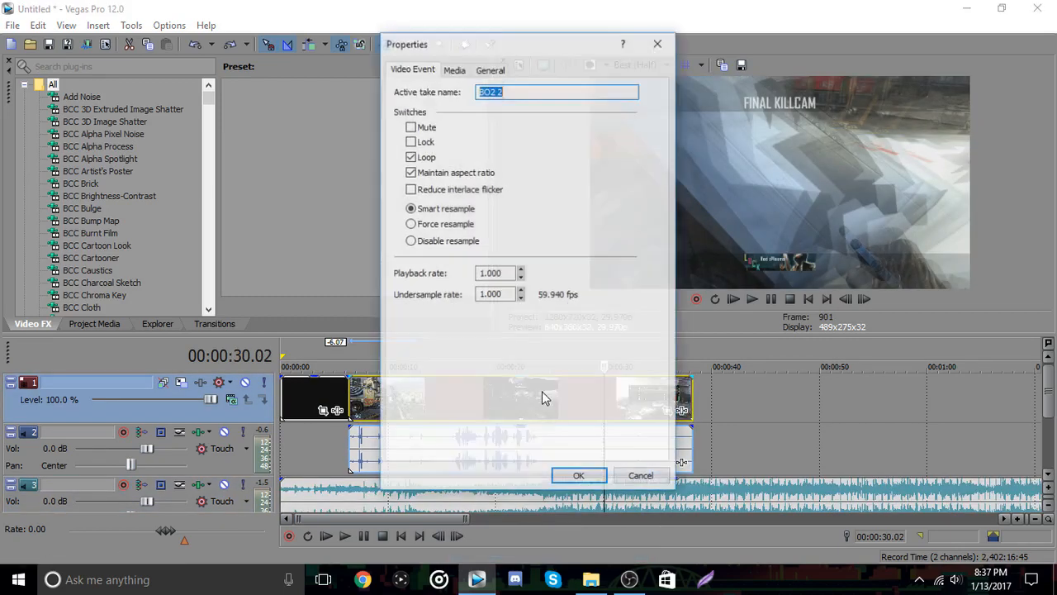
{"action": "left_click", "coordinate": [409, 242]}
{"action": "left_click", "coordinate": [579, 478]}
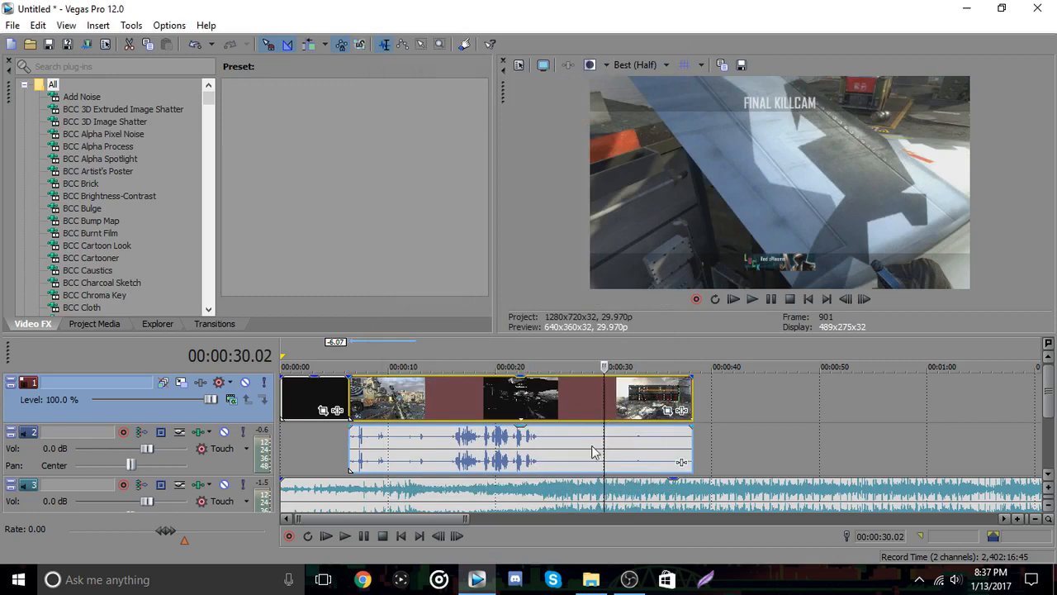
- Delete the gameplay clip's original audio from track 2, keeping its video on track 1
{"action": "left_click", "coordinate": [431, 460]}
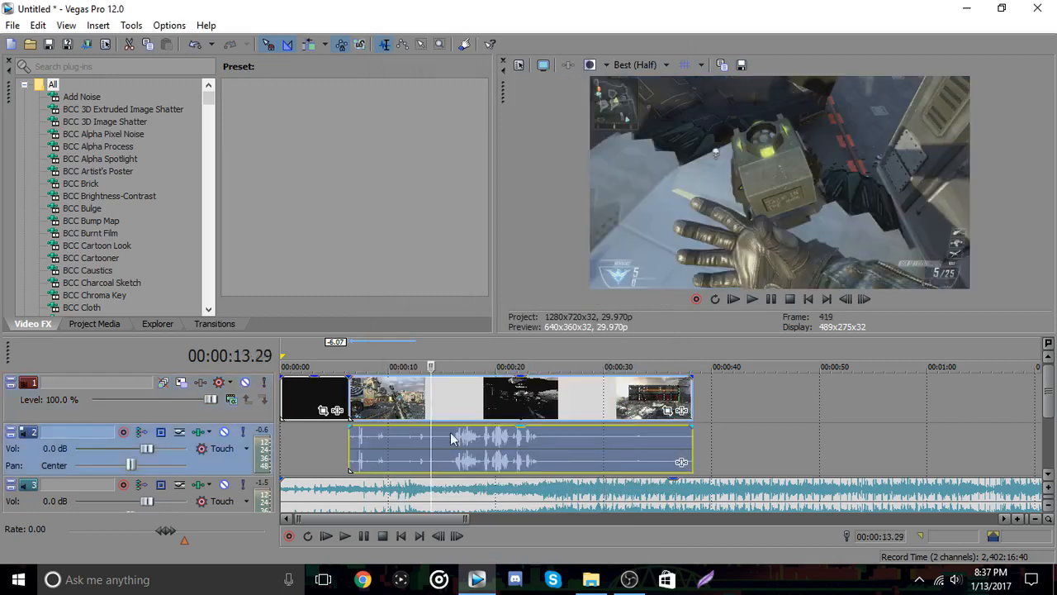
{"action": "left_click_drag", "start_coordinate": [507, 432], "coordinate": [520, 446]}
{"action": "left_click", "coordinate": [486, 456]}
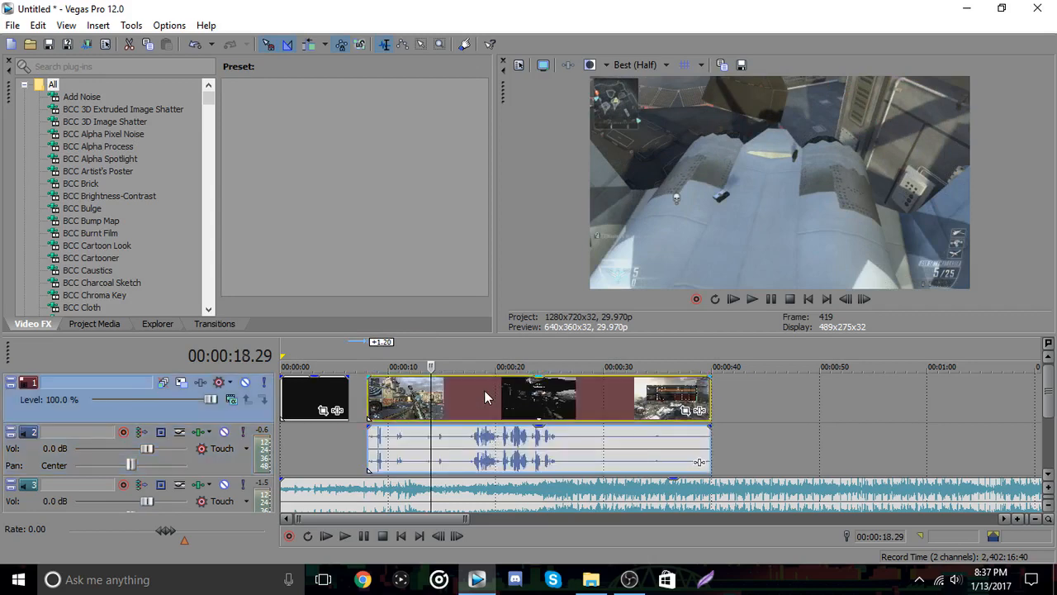
{"action": "right_click", "coordinate": [459, 450]}
{"action": "left_click", "coordinate": [492, 275]}
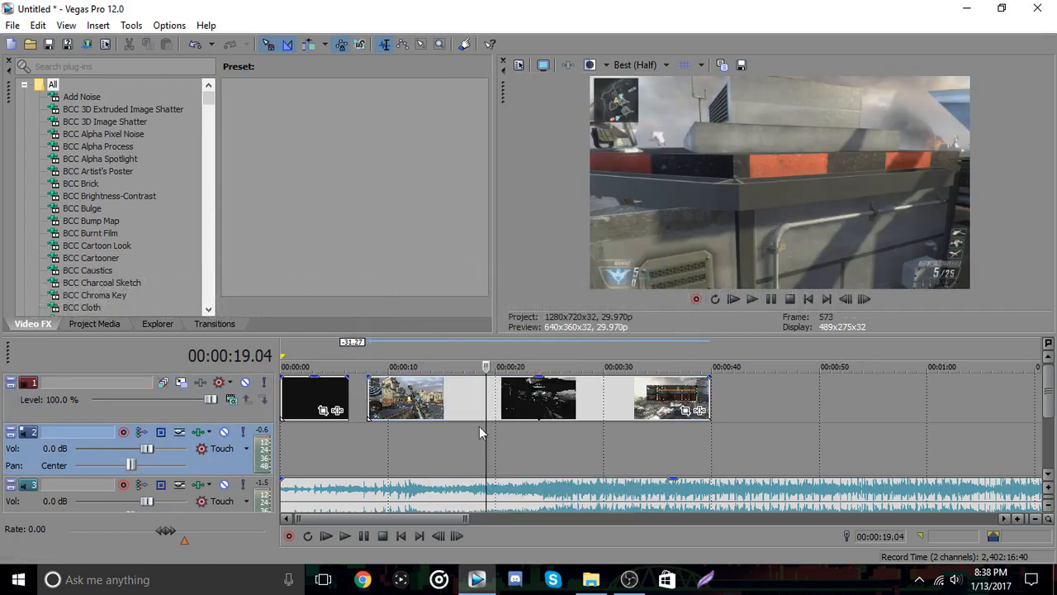
- Insert the dsr pov sound file at 00:00:19.27 on track 2, below the gameplay clip
{"action": "left_click", "coordinate": [495, 397]}
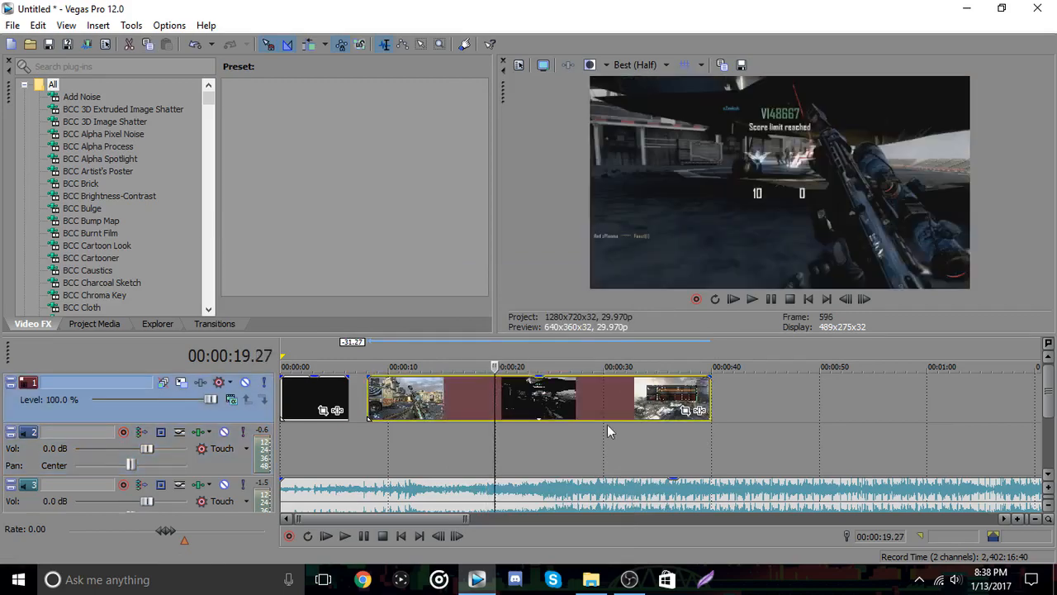
{"action": "left_click", "coordinate": [30, 44]}
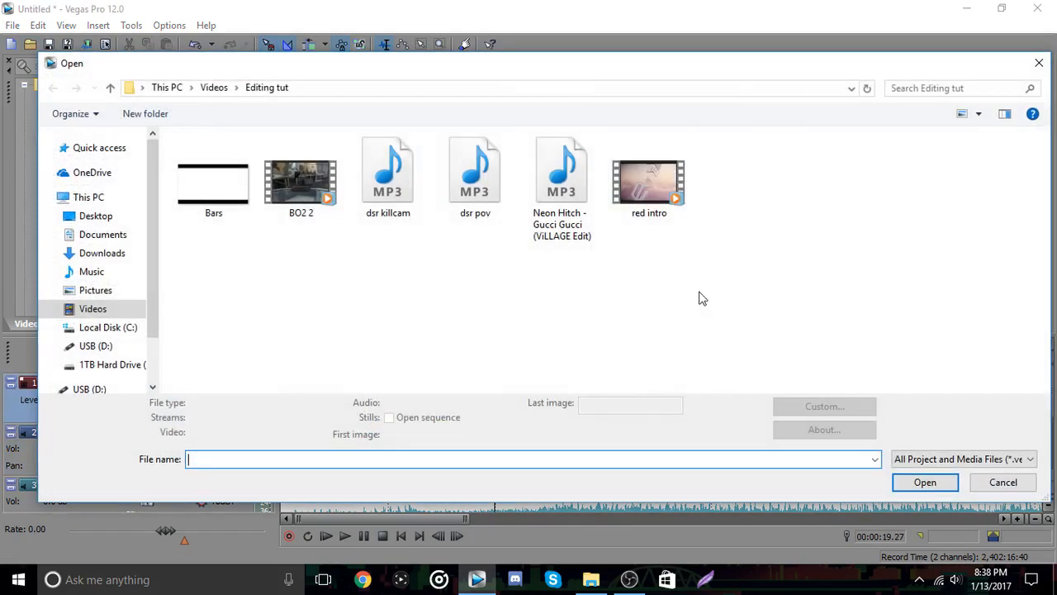
{"action": "left_click", "coordinate": [474, 169]}
{"action": "left_click", "coordinate": [923, 481]}
- Move the gameplay clip and its dsr pov sound to about 00:00:46 and check the music around 00:00:26
{"action": "left_click_drag", "start_coordinate": [450, 393], "coordinate": [869, 391]}
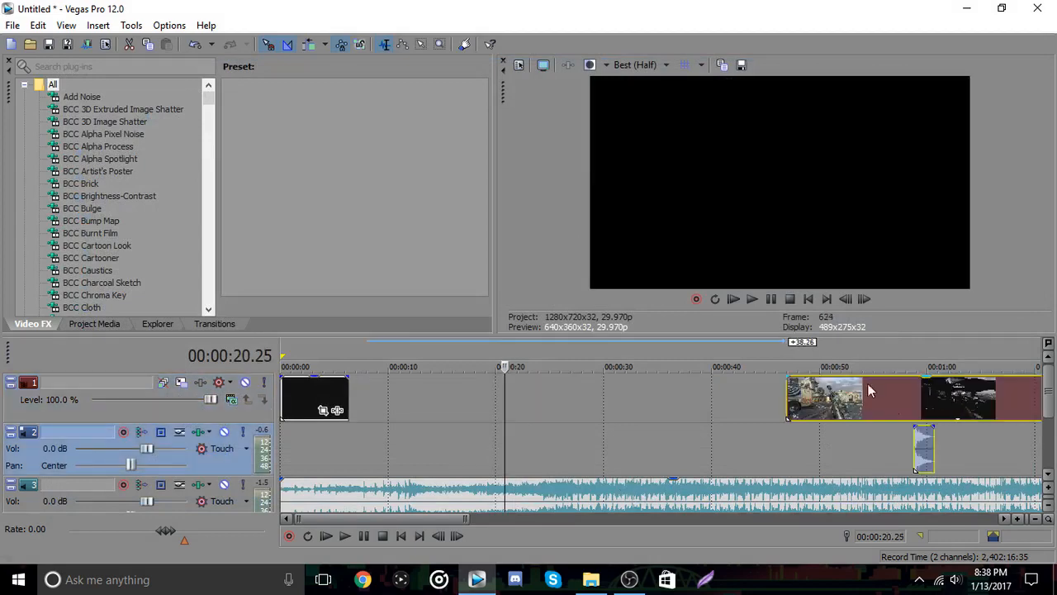
{"action": "left_click", "coordinate": [1046, 514]}
{"action": "left_click", "coordinate": [1046, 514]}
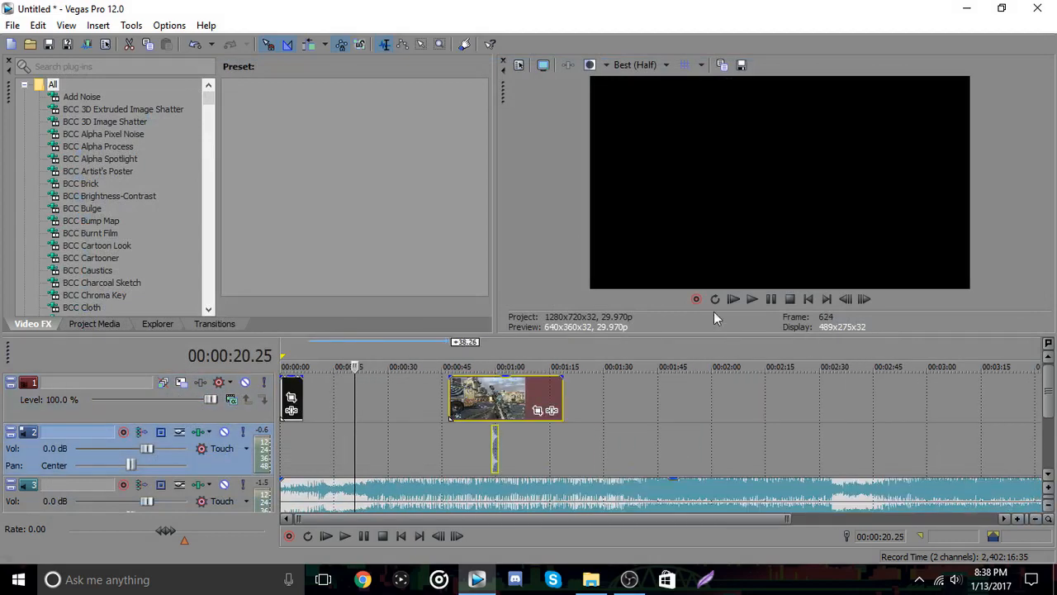
{"action": "left_click", "coordinate": [771, 299]}
{"action": "left_click", "coordinate": [434, 351]}
{"action": "left_click", "coordinate": [384, 361]}
{"action": "left_click", "coordinate": [372, 360]}
{"action": "key", "text": "Return"}
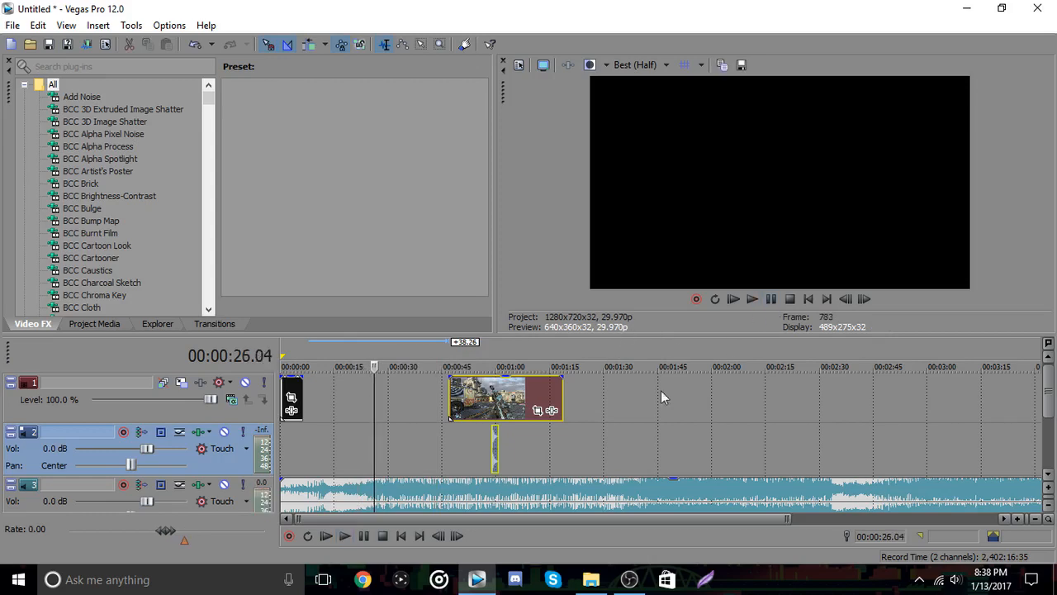
- Move the gameplay clip and its dsr pov sound back so the clip starts right after the intro
{"action": "left_click", "coordinate": [371, 494]}
{"action": "left_click", "coordinate": [1017, 518]}
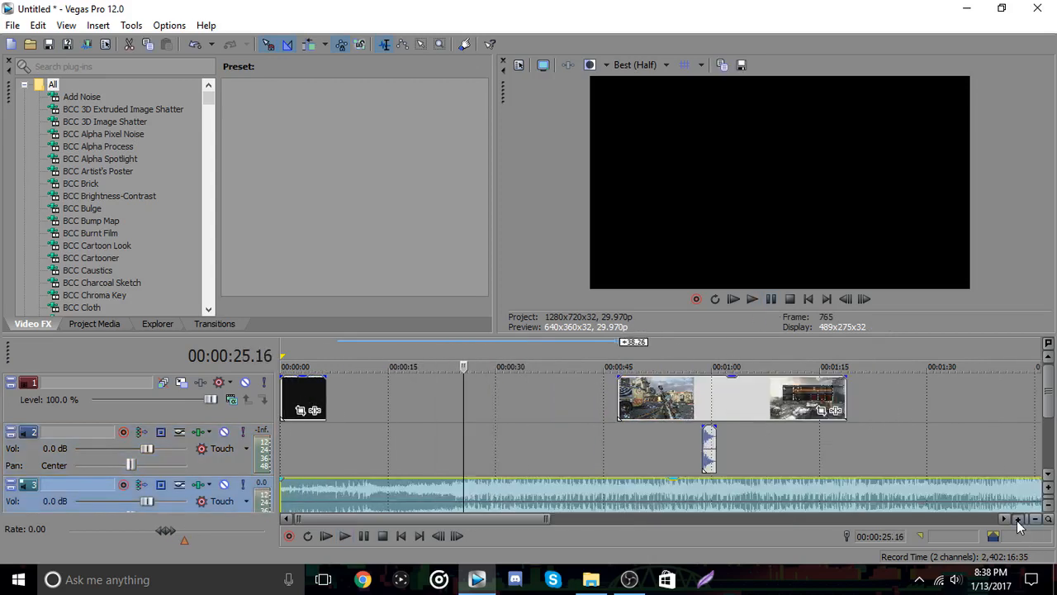
{"action": "left_click", "coordinate": [1035, 518]}
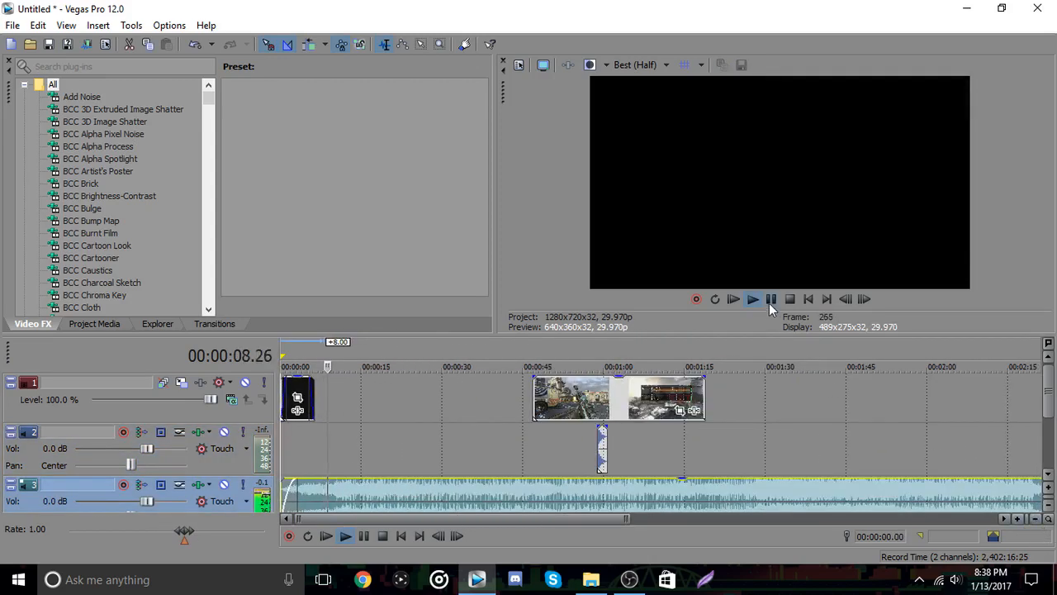
{"action": "left_click", "coordinate": [575, 405]}
{"action": "left_click_drag", "start_coordinate": [621, 407], "coordinate": [413, 407]}
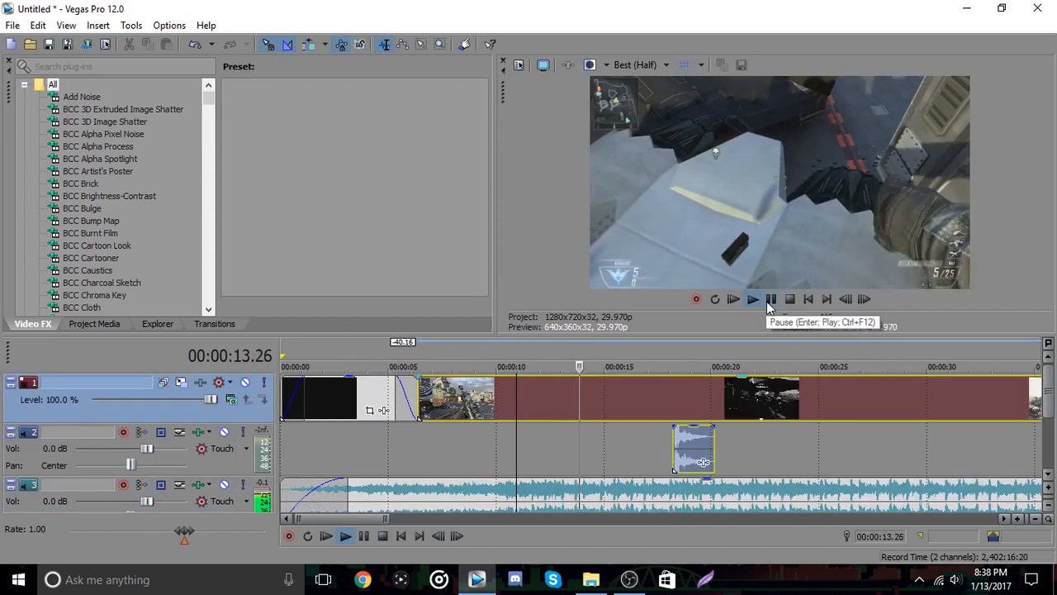
- Find the exact cut frame by playing and stepping through the gameplay, and split the clip at 00:00:15.17
{"action": "left_click", "coordinate": [769, 303]}
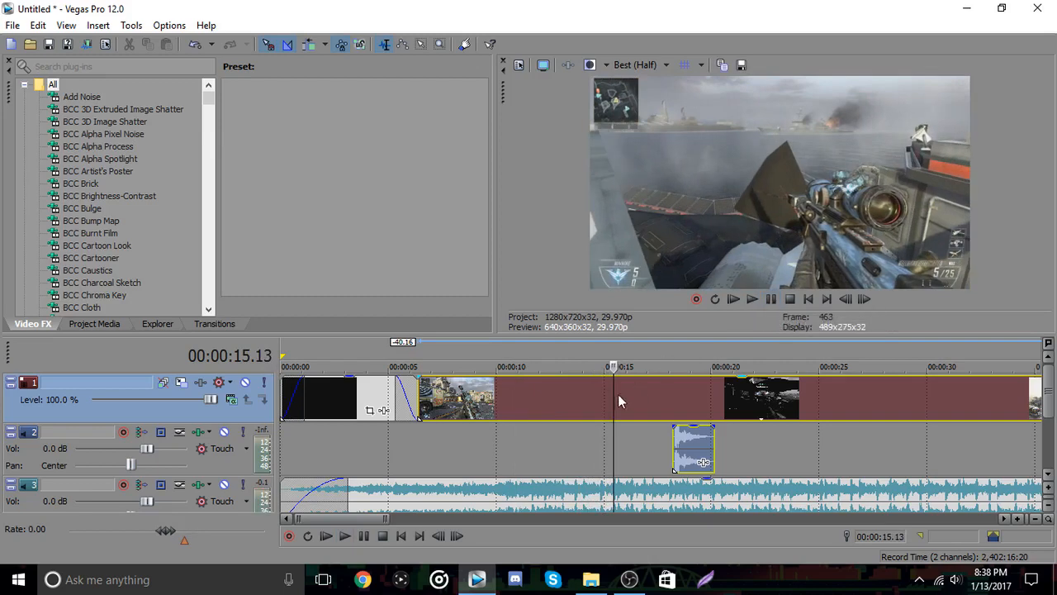
{"action": "left_click", "coordinate": [863, 300]}
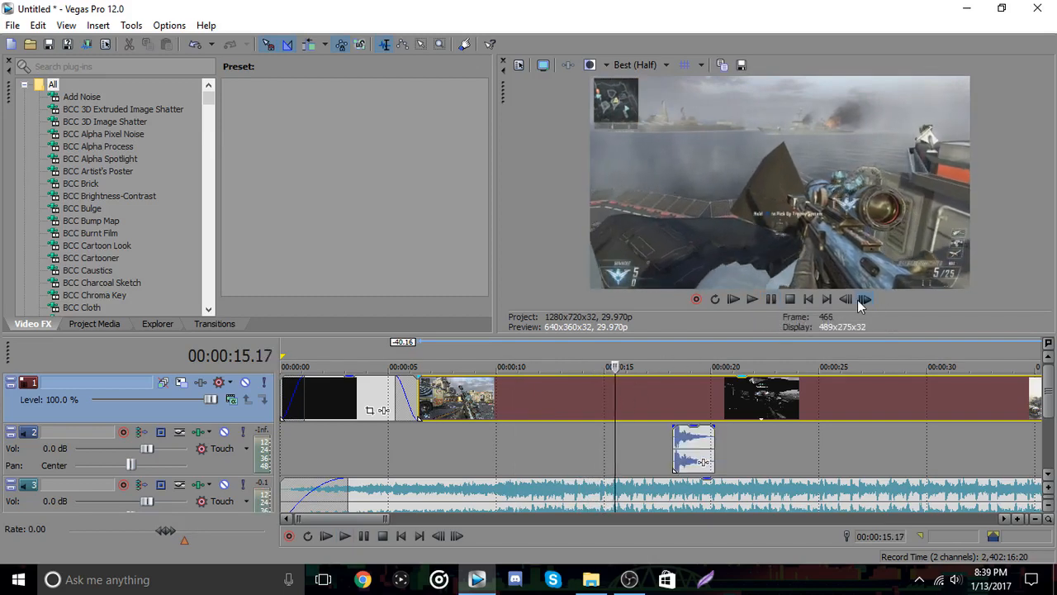
{"action": "left_click", "coordinate": [863, 300]}
{"action": "left_click", "coordinate": [846, 299]}
{"action": "left_click", "coordinate": [846, 299]}
{"action": "left_click", "coordinate": [846, 299]}
{"action": "left_click", "coordinate": [846, 299]}
{"action": "left_click", "coordinate": [863, 299]}
{"action": "left_click", "coordinate": [864, 299]}
{"action": "left_click", "coordinate": [863, 299]}
{"action": "left_click", "coordinate": [863, 300]}
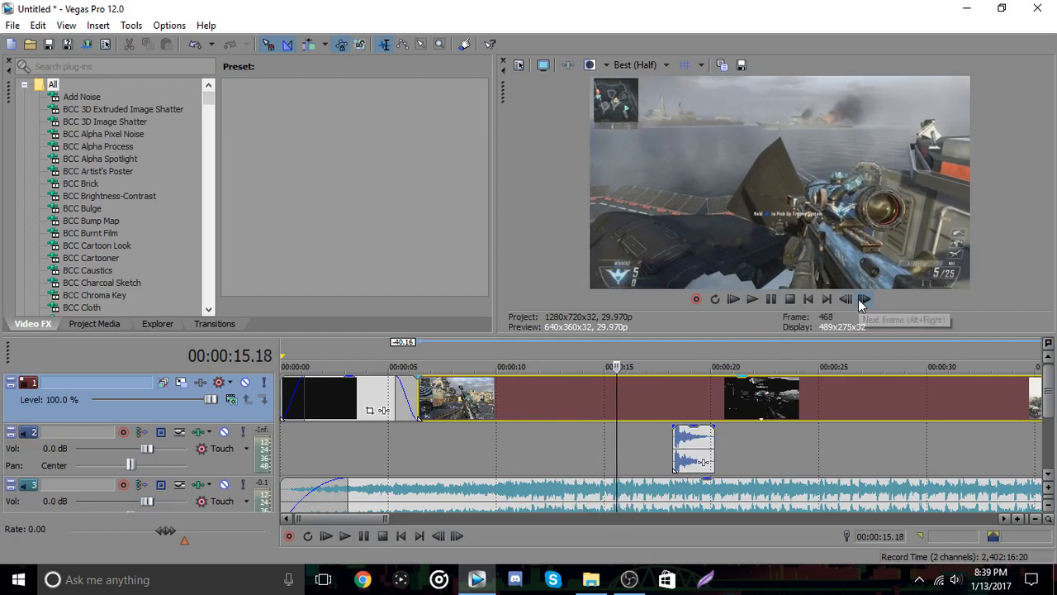
{"action": "left_click", "coordinate": [863, 300]}
{"action": "left_click", "coordinate": [851, 301]}
{"action": "left_click", "coordinate": [845, 299]}
{"action": "left_click", "coordinate": [863, 300]}
{"action": "left_click", "coordinate": [845, 299]}
{"action": "left_click", "coordinate": [846, 299]}
{"action": "right_click", "coordinate": [632, 380]}
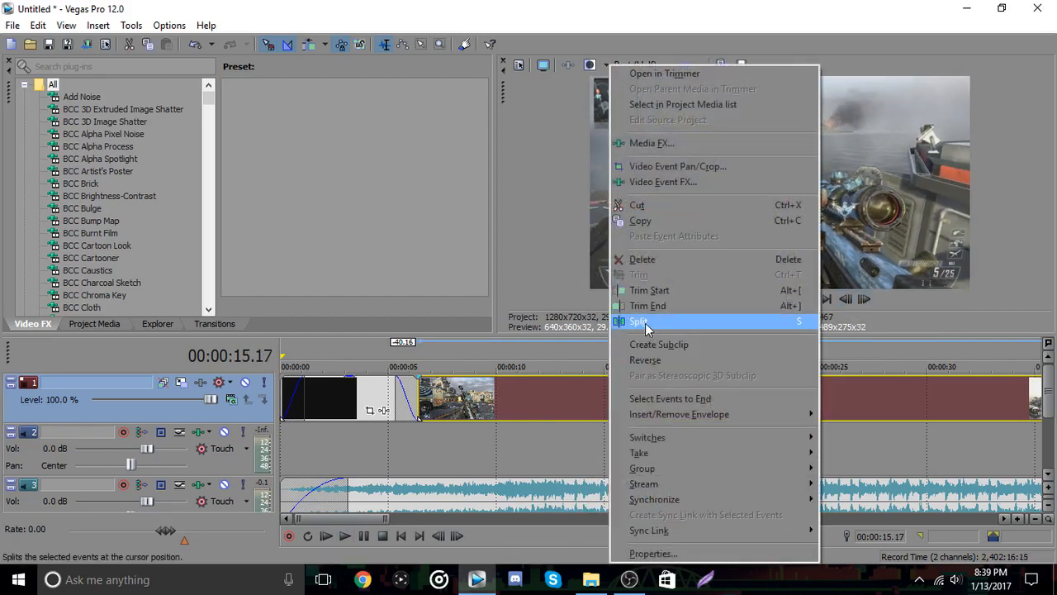
{"action": "left_click", "coordinate": [646, 323]}
- Trim the start of the first gameplay piece to 00:00:14.05 and stretch it back to about 00:00:10 for slow motion
{"action": "left_click", "coordinate": [585, 389]}
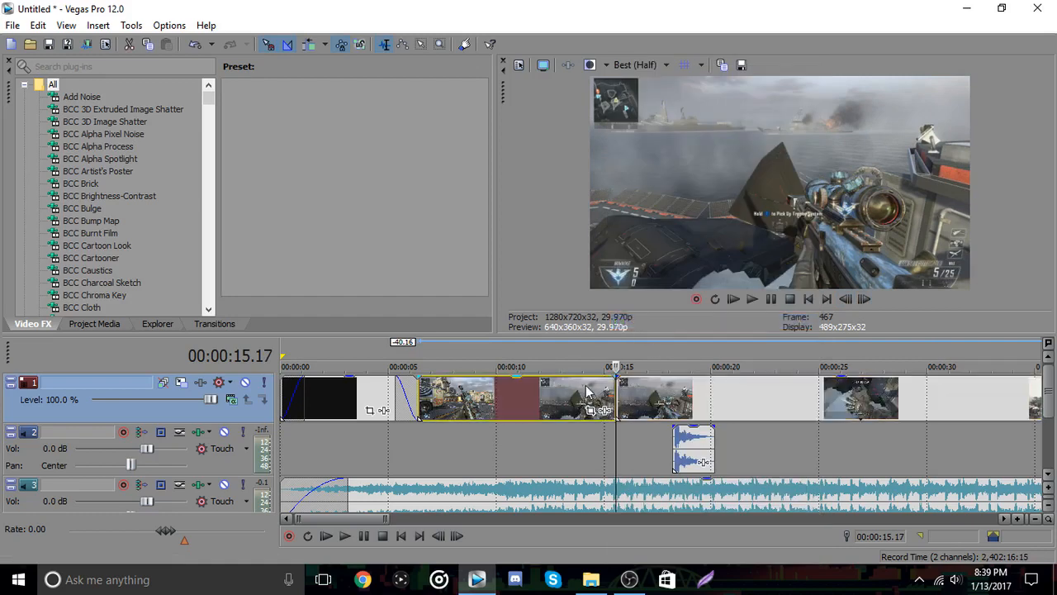
{"action": "right_click", "coordinate": [583, 385]}
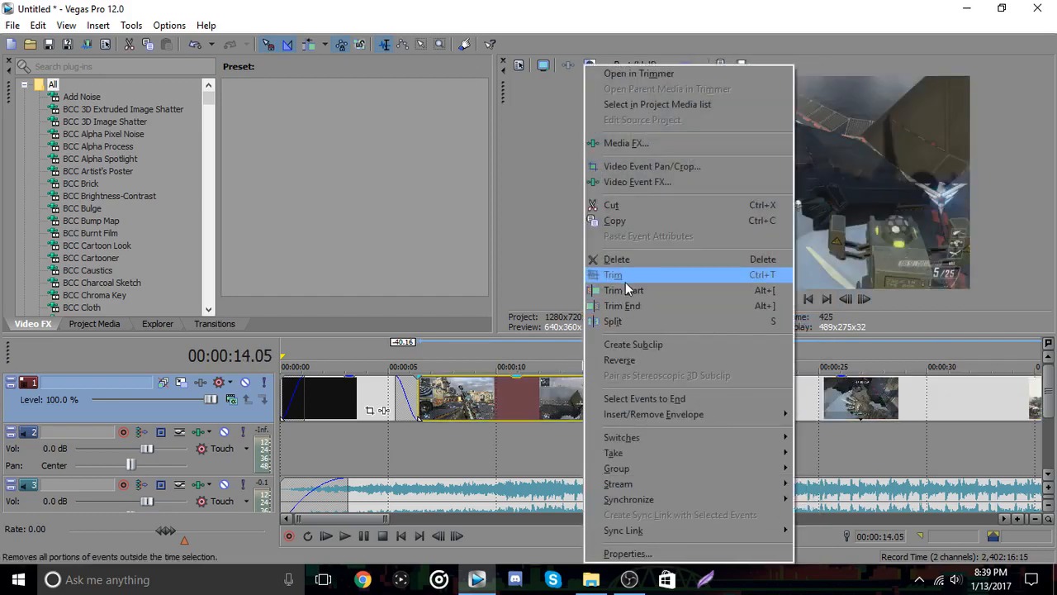
{"action": "left_click", "coordinate": [625, 282]}
{"action": "left_click_drag", "start_coordinate": [589, 397], "coordinate": [456, 363]}
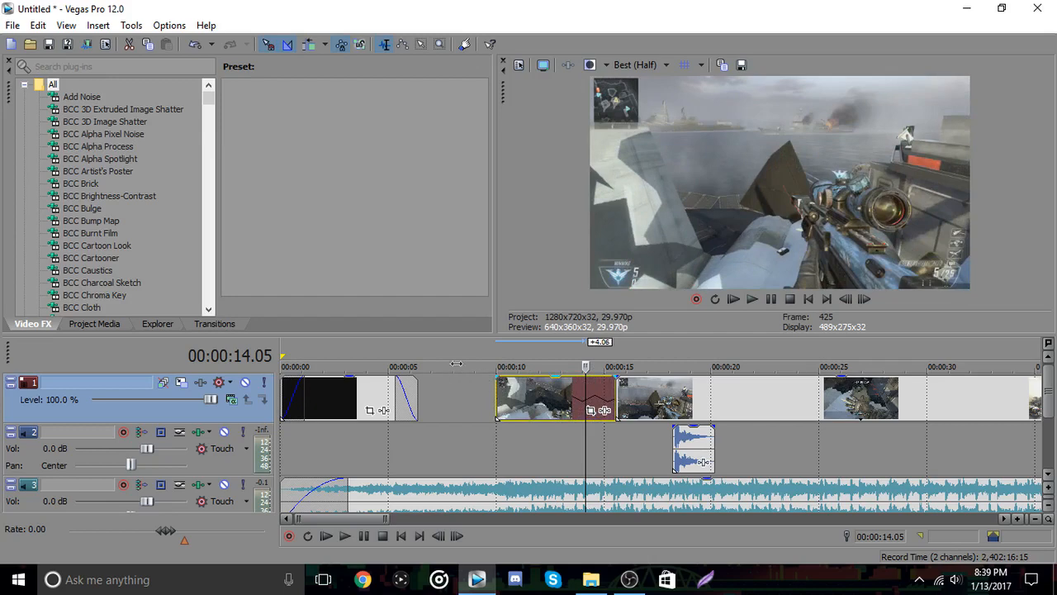
- Play back the slow-motion piece and trim its start to 00:00:10.28
{"action": "left_click", "coordinate": [495, 360]}
{"action": "left_click", "coordinate": [752, 299]}
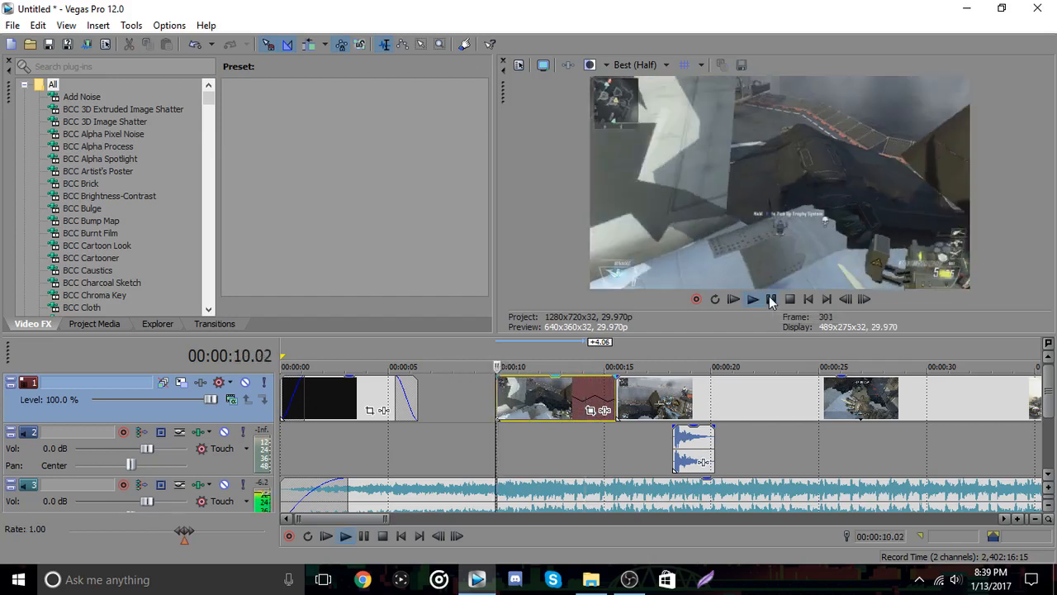
{"action": "left_click", "coordinate": [770, 298]}
{"action": "left_click_drag", "start_coordinate": [499, 394], "coordinate": [503, 394]}
{"action": "left_click", "coordinate": [503, 394]}
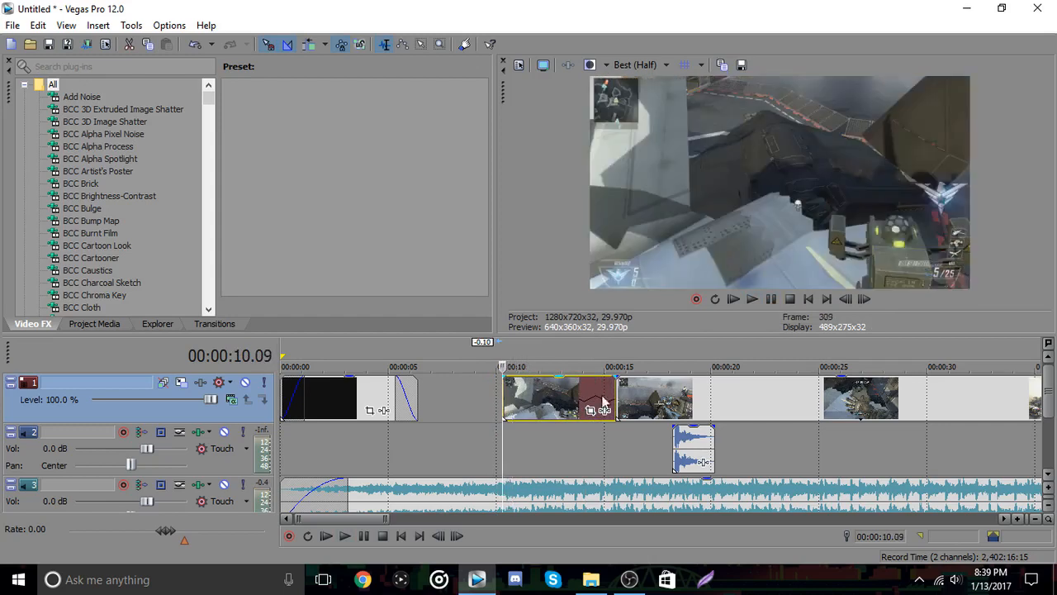
{"action": "left_click", "coordinate": [772, 299]}
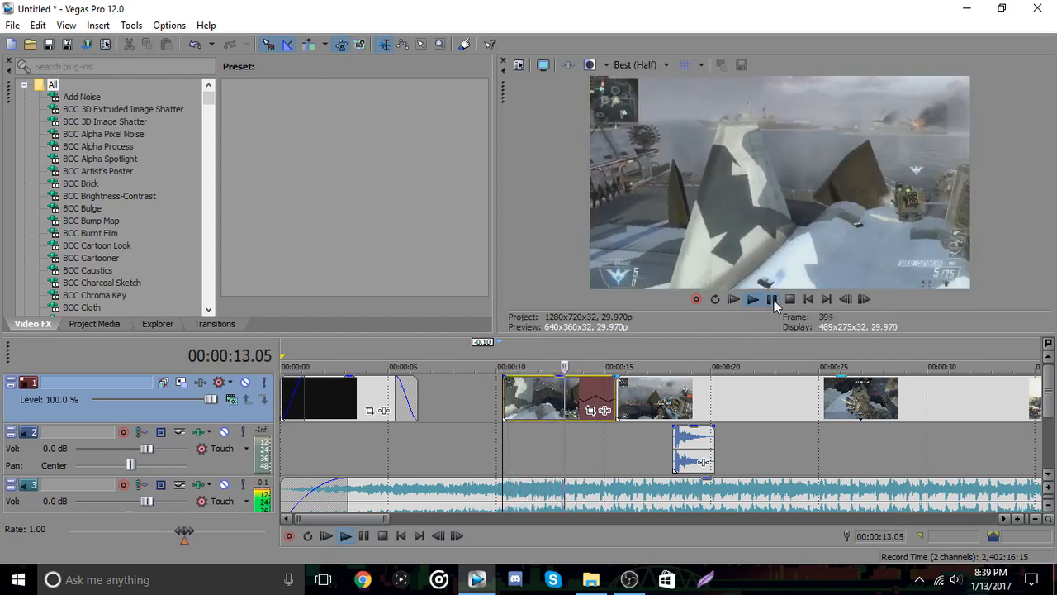
{"action": "left_click", "coordinate": [773, 299]}
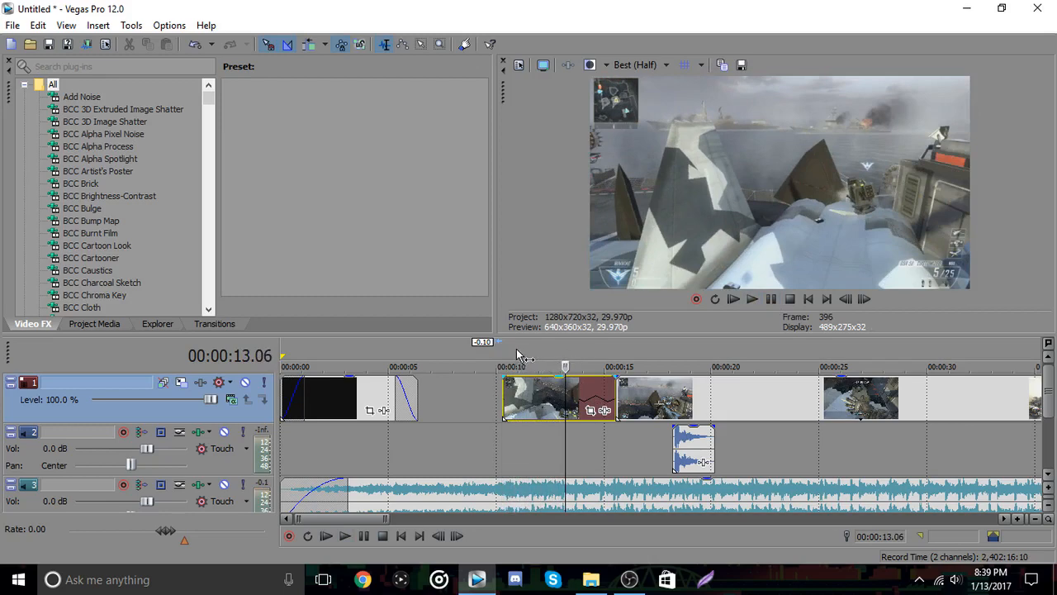
{"action": "left_click", "coordinate": [518, 357]}
{"action": "right_click", "coordinate": [522, 397]}
{"action": "left_click", "coordinate": [568, 290]}
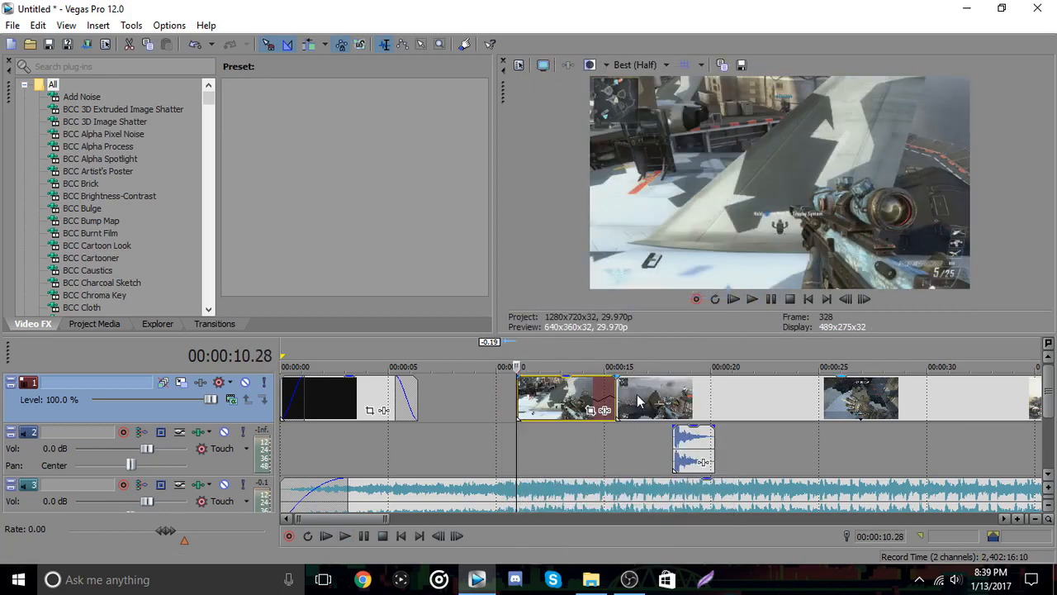
- Move both gameplay pieces and the dsr pov sound together back against the end of the intro
{"action": "left_click", "coordinate": [638, 402]}
{"action": "left_click_drag", "start_coordinate": [658, 402], "coordinate": [572, 394]}
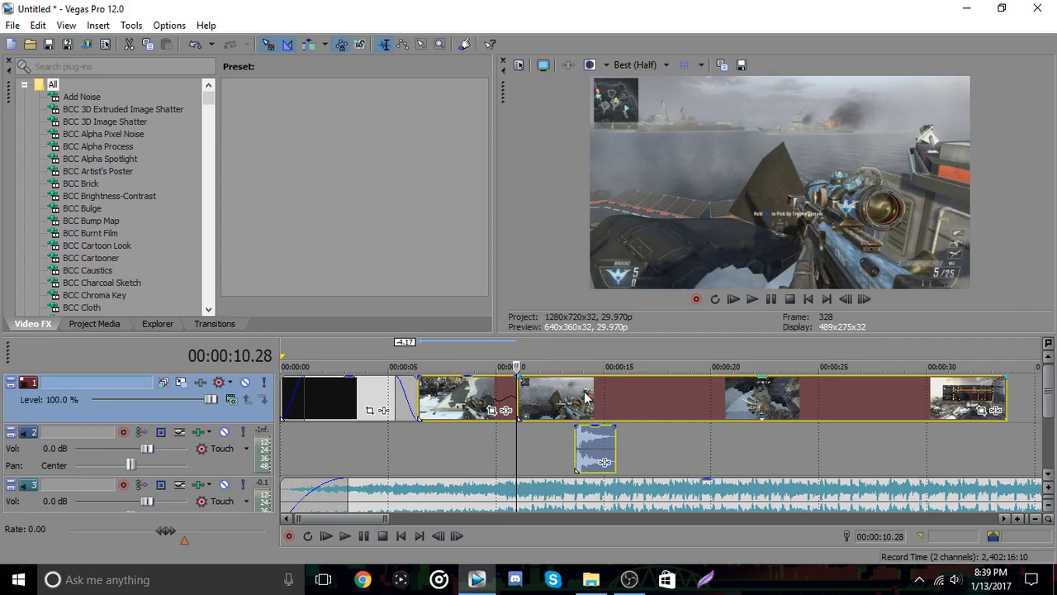
{"action": "left_click", "coordinate": [585, 397]}
- Cut the section from 00:00:16.23 to 00:00:23.19 out of the second gameplay piece and close the gap before the final killcam
{"action": "left_click", "coordinate": [626, 394]}
{"action": "right_click", "coordinate": [642, 395]}
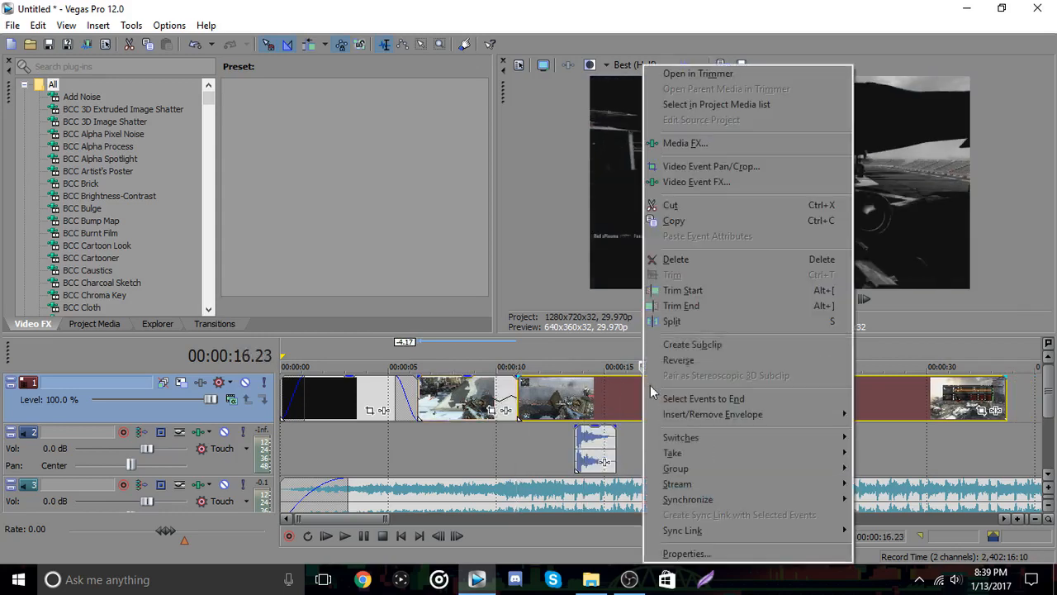
{"action": "left_click", "coordinate": [685, 317]}
{"action": "left_click", "coordinate": [785, 364]}
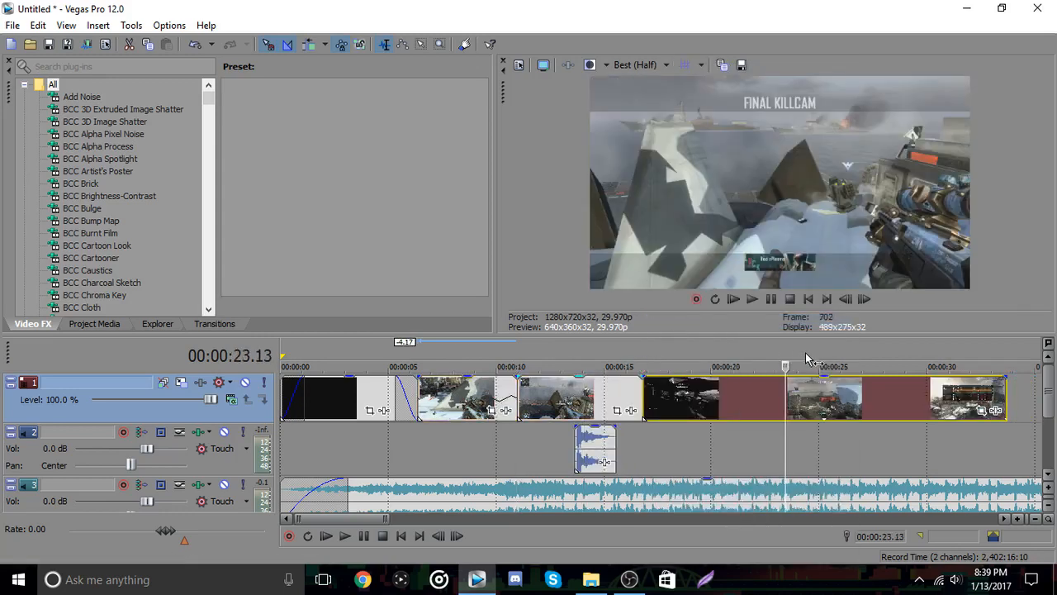
{"action": "left_click", "coordinate": [804, 363]}
{"action": "right_click", "coordinate": [789, 396]}
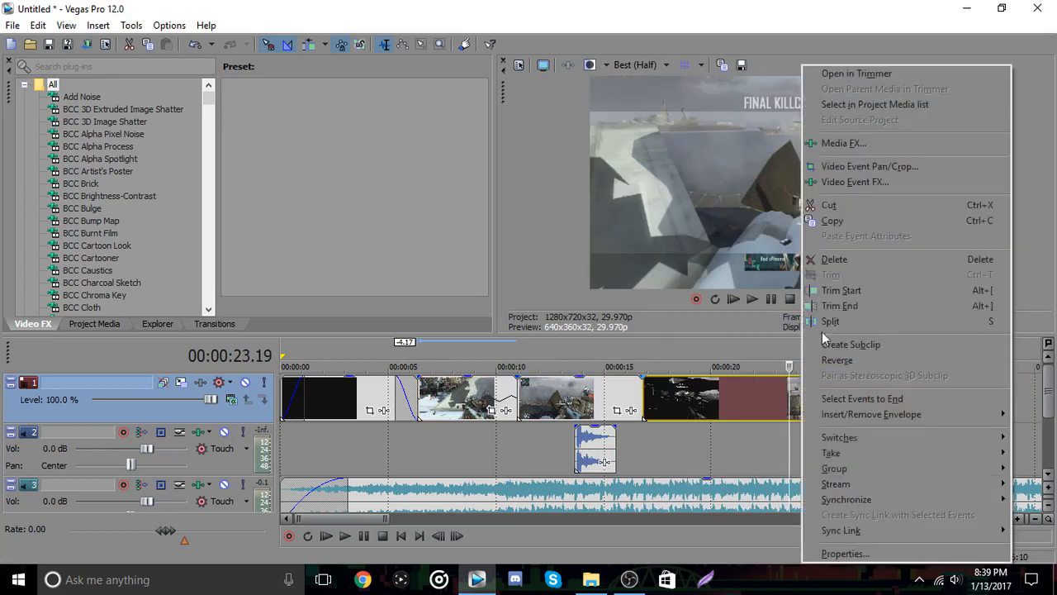
{"action": "left_click", "coordinate": [826, 288]}
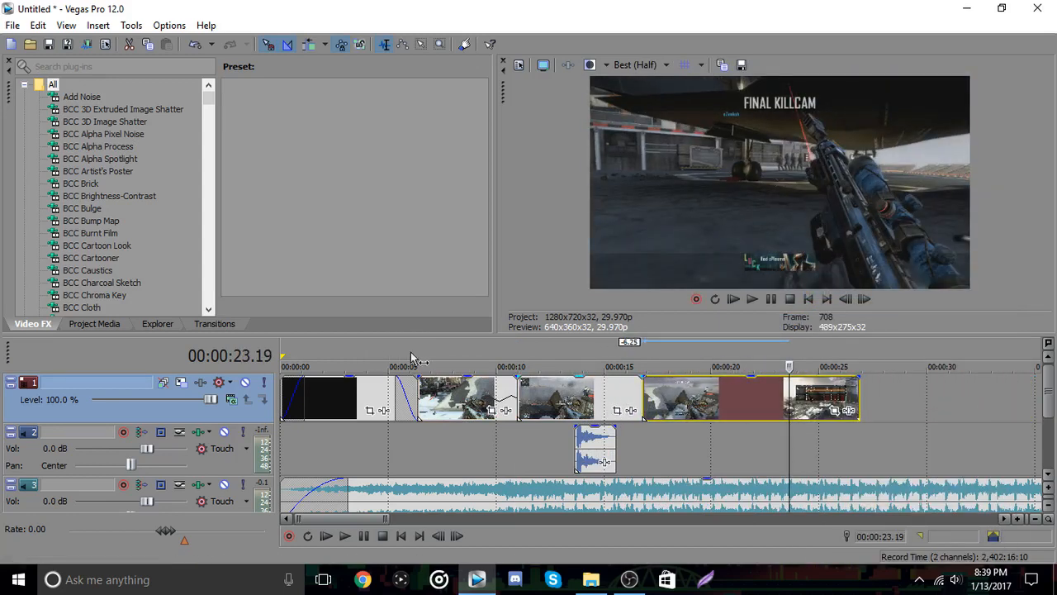
- Add a short fade-in to the start of the slow-motion piece and play the edit from 00:00:06.11
{"action": "left_click", "coordinate": [418, 363]}
{"action": "left_click_drag", "start_coordinate": [418, 377], "coordinate": [437, 378]}
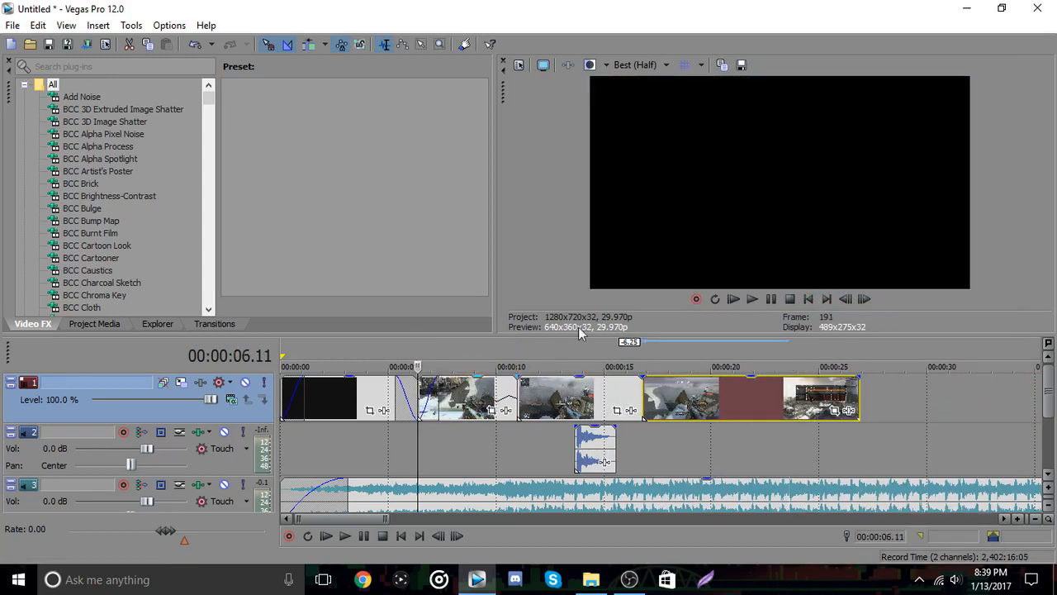
{"action": "left_click", "coordinate": [769, 300]}
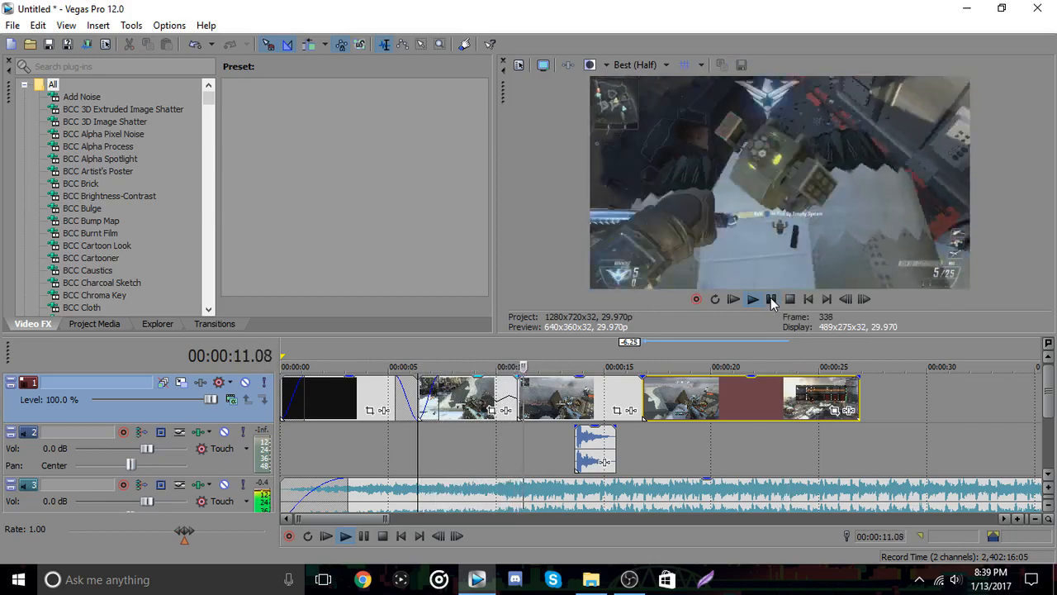
{"action": "left_click", "coordinate": [770, 300]}
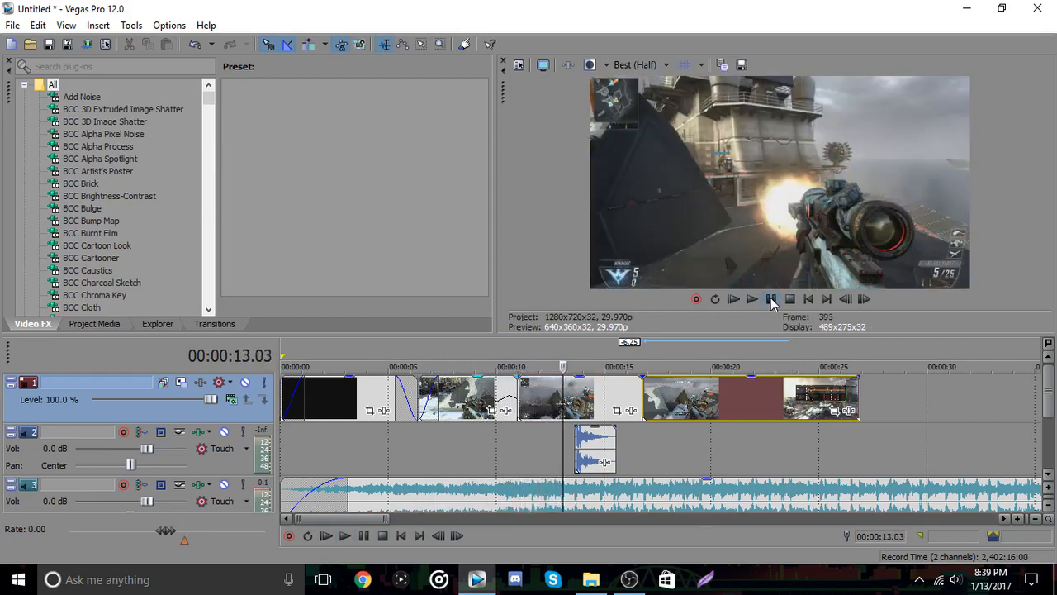
- Move the dsr pov shot sound so its peak lines up with the muzzle flash at 00:00:13.03
{"action": "left_click", "coordinate": [1018, 519]}
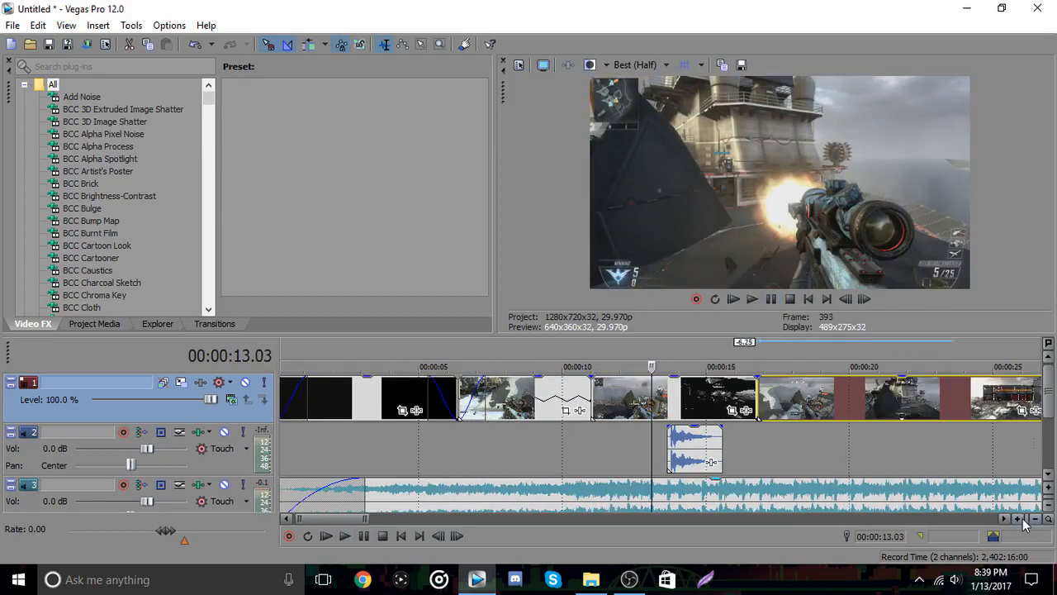
{"action": "left_click", "coordinate": [1019, 518]}
{"action": "left_click", "coordinate": [846, 300]}
{"action": "left_click", "coordinate": [864, 300]}
{"action": "left_click_drag", "start_coordinate": [767, 456], "coordinate": [707, 450]}
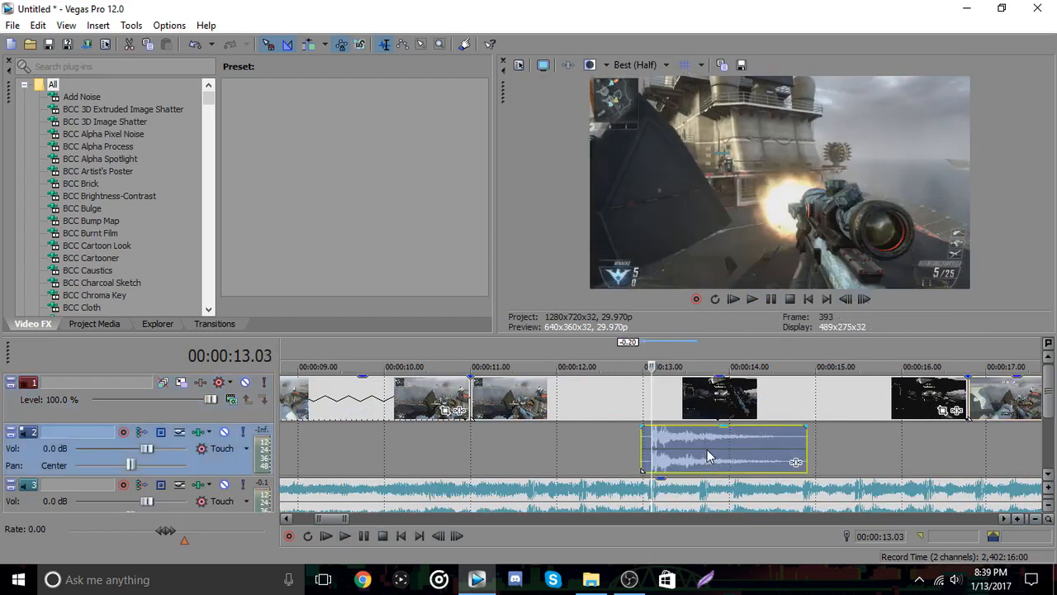
{"action": "left_click", "coordinate": [1020, 520]}
{"action": "left_click", "coordinate": [1020, 520]}
{"action": "left_click_drag", "start_coordinate": [754, 460], "coordinate": [782, 459]}
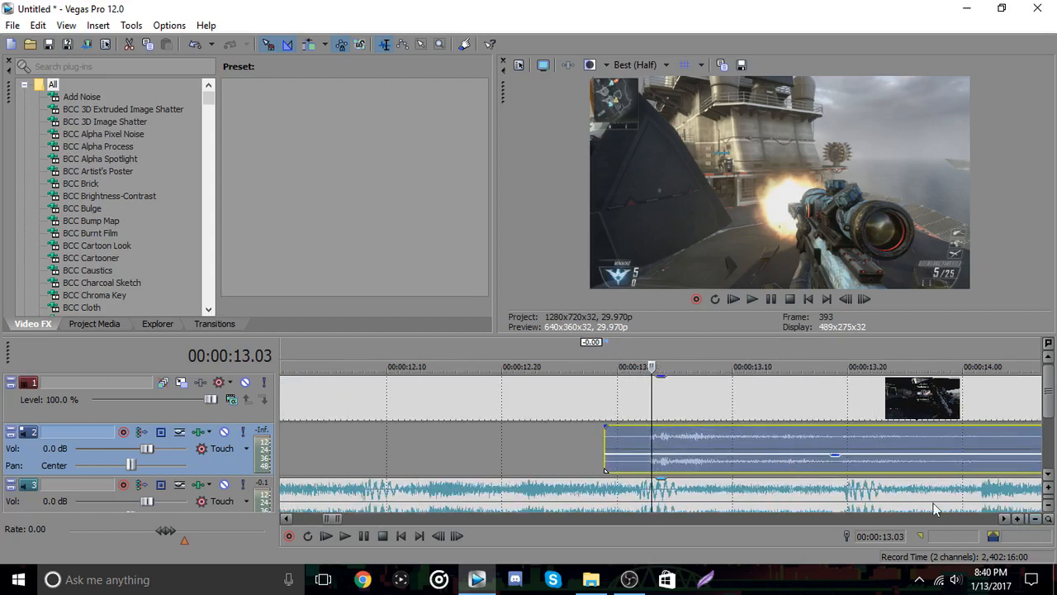
- Play the edit from 00:00:10.10 and again from shortly before the shot to check the sound's sync with the gunfire
{"action": "left_click", "coordinate": [1035, 519]}
{"action": "left_click", "coordinate": [1035, 519]}
{"action": "left_click", "coordinate": [1035, 519]}
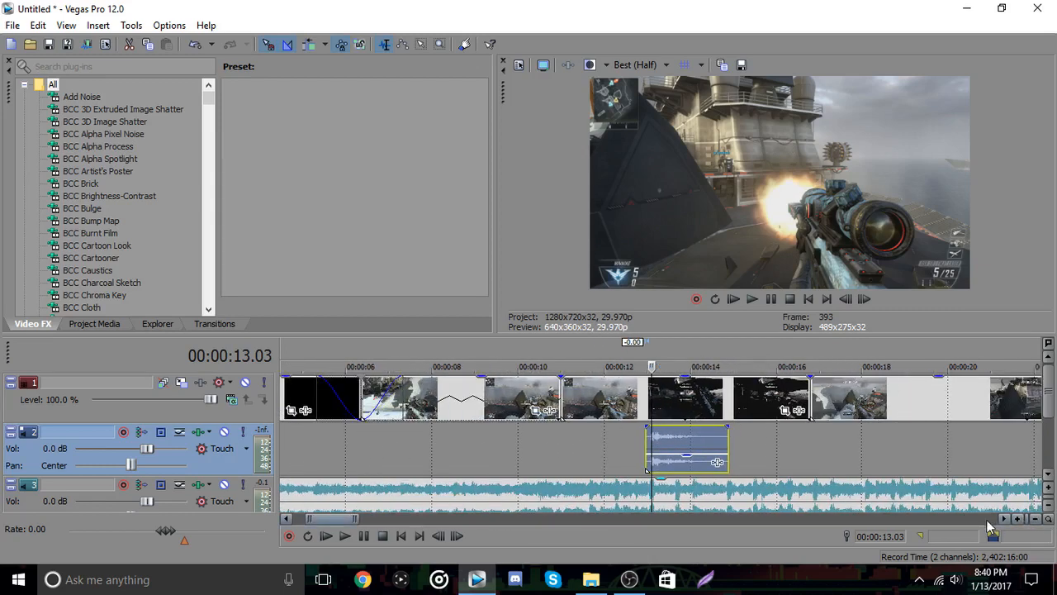
{"action": "left_click", "coordinate": [1034, 518]}
{"action": "left_click", "coordinate": [1034, 519]}
{"action": "left_click", "coordinate": [502, 363]}
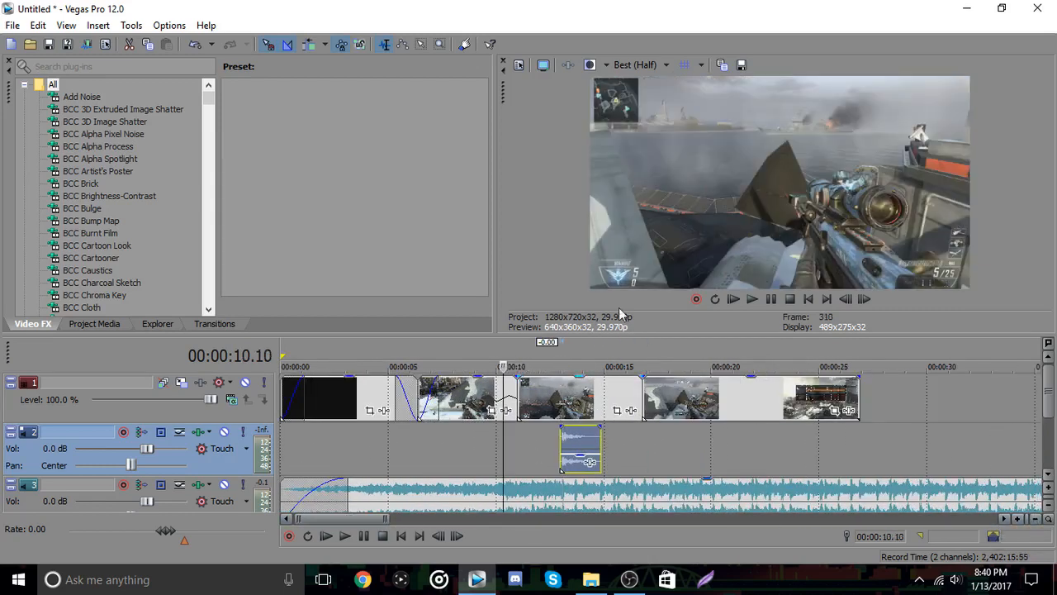
{"action": "left_click", "coordinate": [752, 299]}
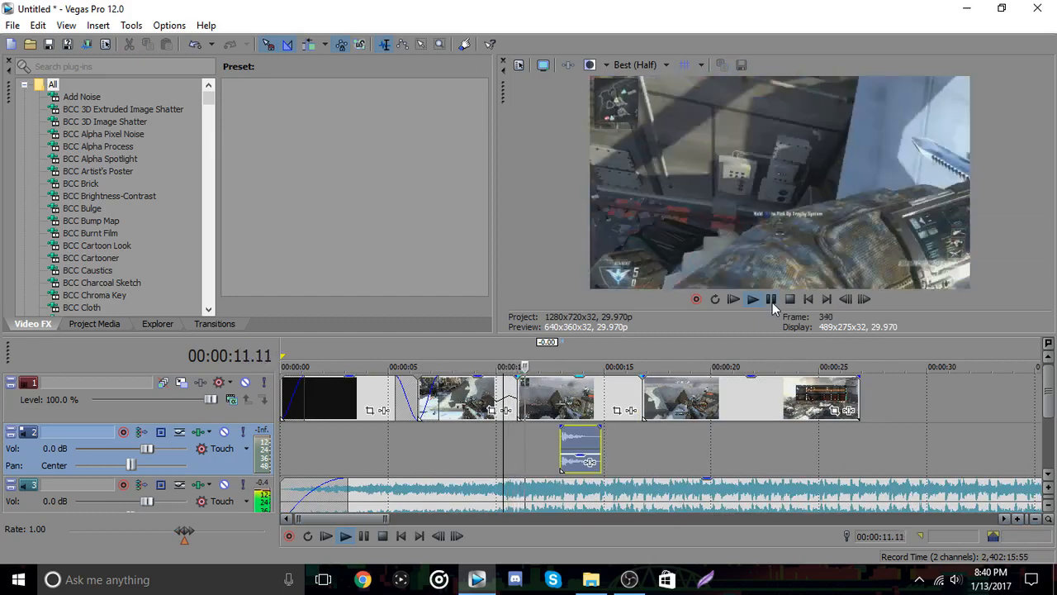
{"action": "left_click", "coordinate": [626, 494]}
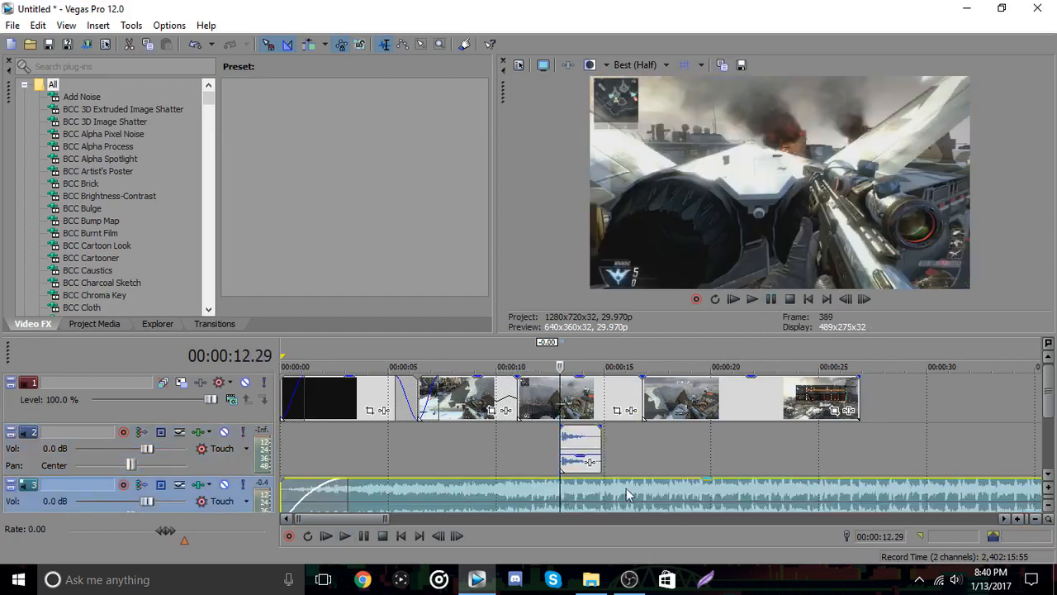
{"action": "left_click", "coordinate": [1017, 520]}
{"action": "left_click", "coordinate": [1017, 519]}
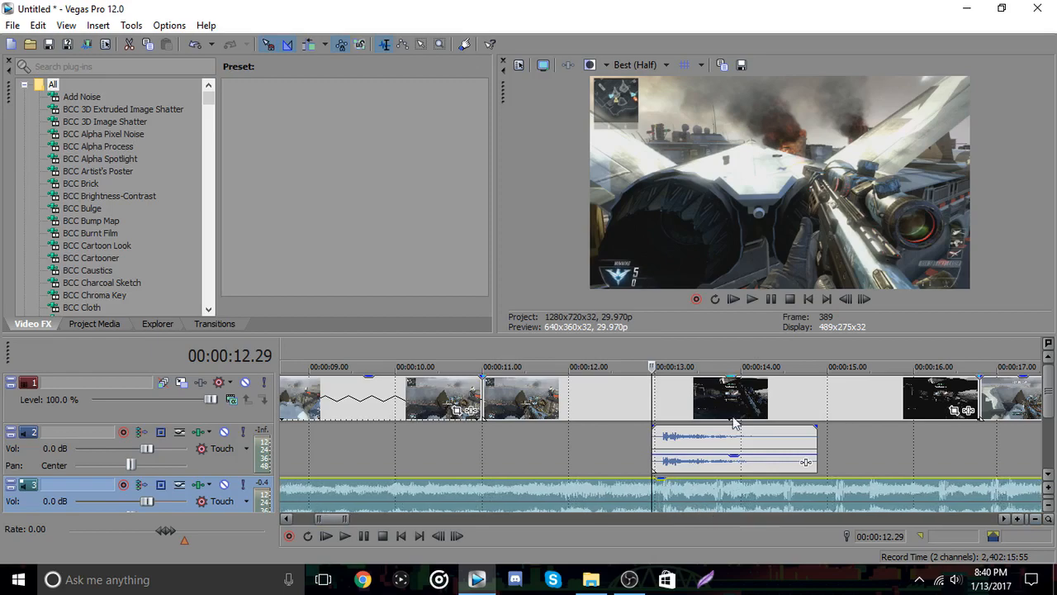
{"action": "left_click", "coordinate": [752, 299]}
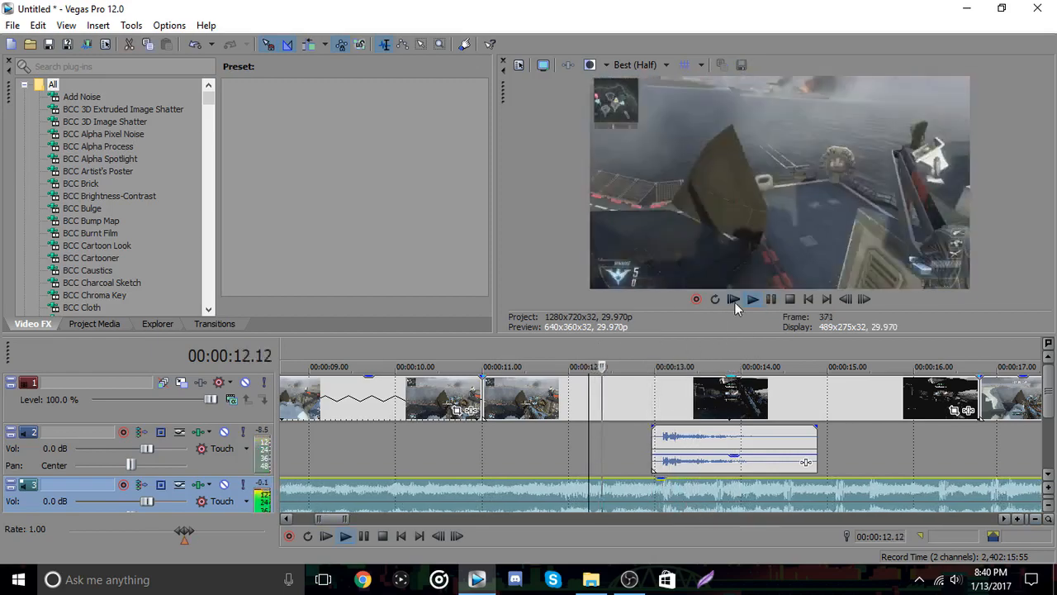
{"action": "left_click", "coordinate": [773, 301]}
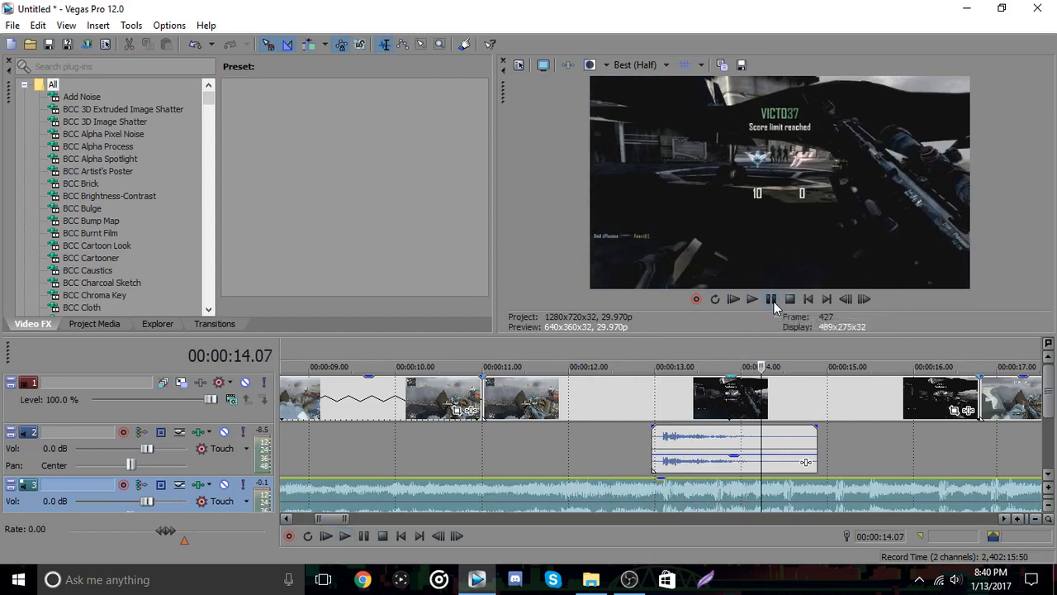
- Move the music back to the start of the timeline and play the edit from the beginning through the shot
{"action": "left_click", "coordinate": [1036, 519]}
{"action": "left_click", "coordinate": [1036, 518]}
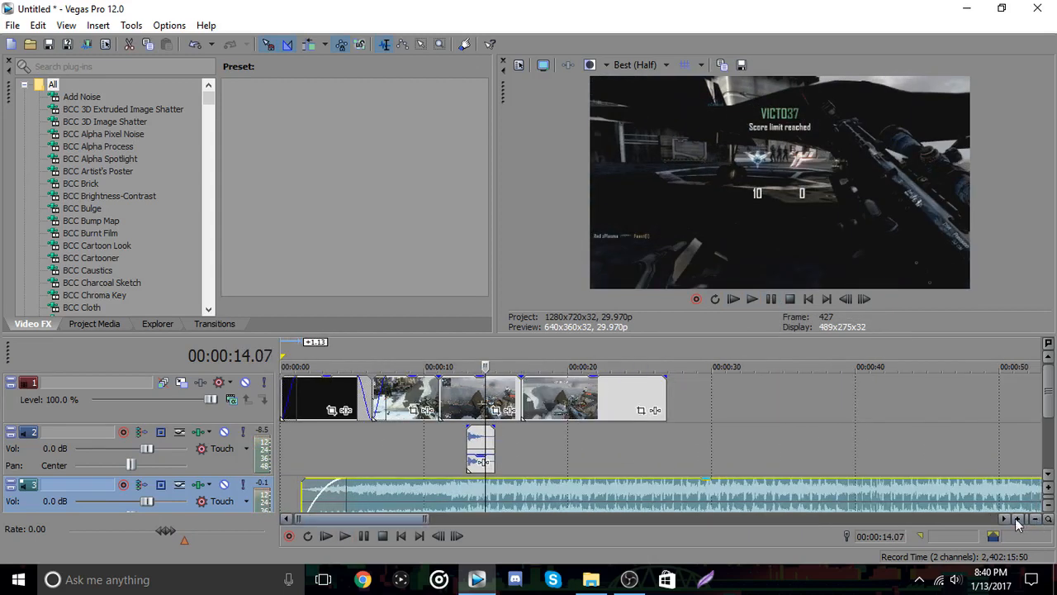
{"action": "left_click_drag", "start_coordinate": [305, 505], "coordinate": [248, 486]}
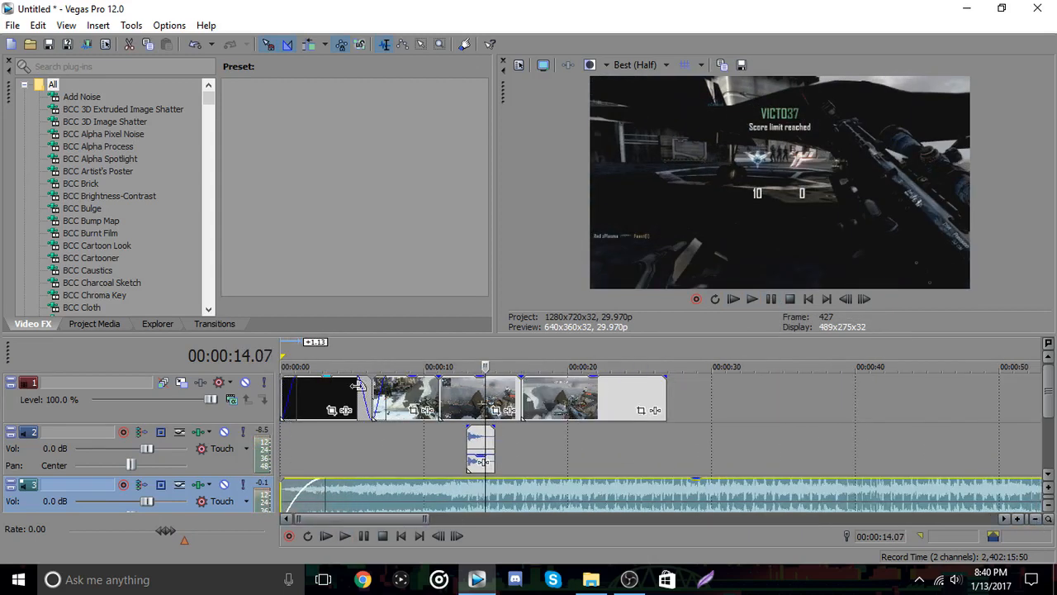
{"action": "left_click", "coordinate": [285, 357]}
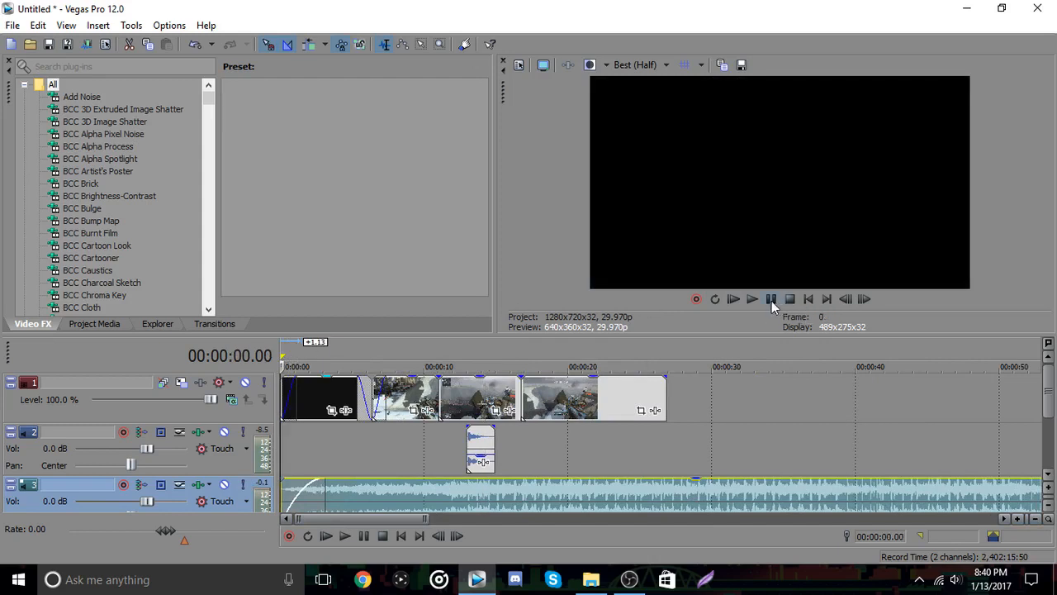
{"action": "left_click", "coordinate": [772, 301]}
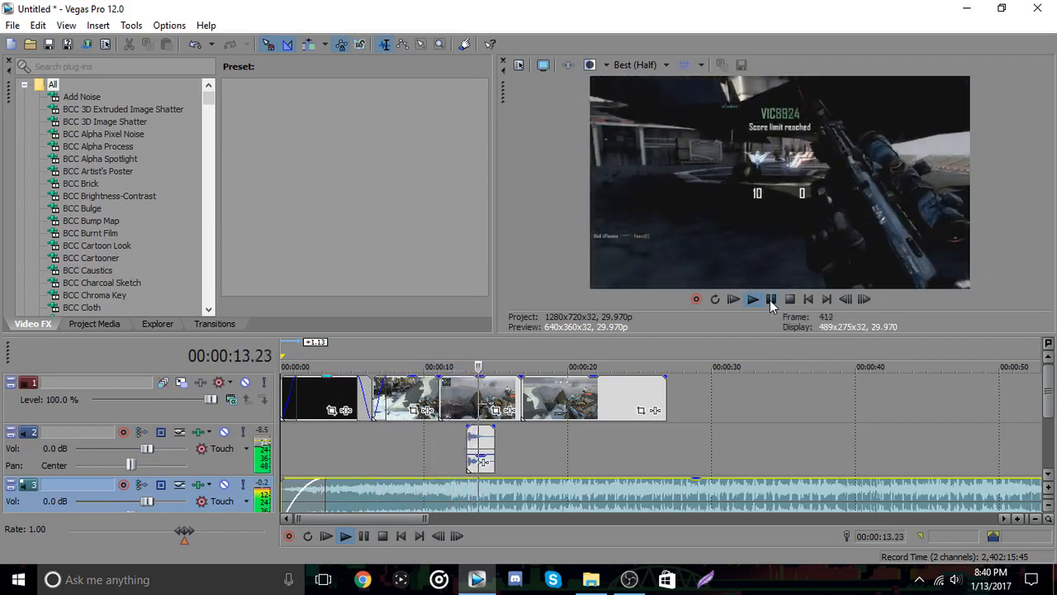
{"action": "left_click", "coordinate": [770, 300]}
- Split the second gameplay piece at 00:00:14.15 and delete the part after the split
{"action": "left_click", "coordinate": [1016, 518]}
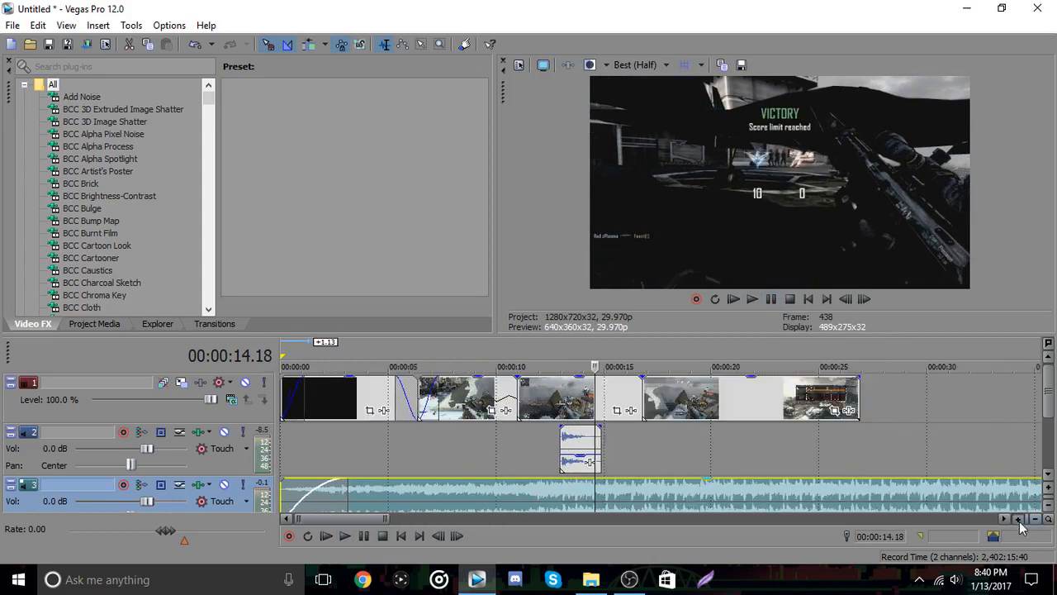
{"action": "left_click", "coordinate": [1017, 518]}
{"action": "left_click", "coordinate": [1017, 518]}
{"action": "left_click", "coordinate": [843, 300]}
{"action": "left_click", "coordinate": [843, 300]}
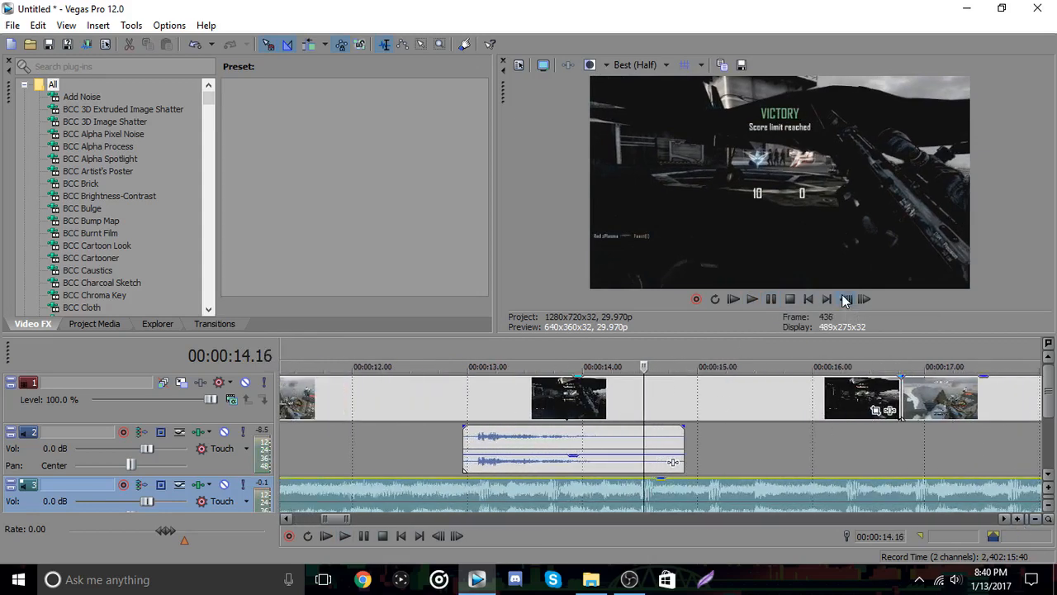
{"action": "left_click", "coordinate": [843, 300]}
{"action": "left_click", "coordinate": [843, 300]}
{"action": "left_click", "coordinate": [865, 301]}
{"action": "left_click", "coordinate": [865, 301]}
{"action": "left_click", "coordinate": [844, 299]}
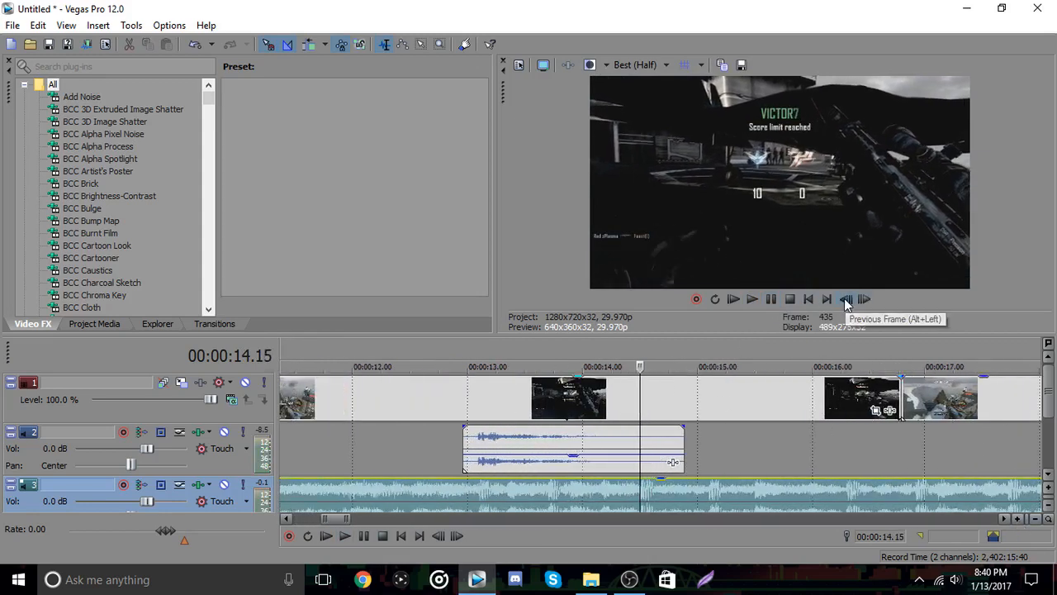
{"action": "right_click", "coordinate": [644, 388]}
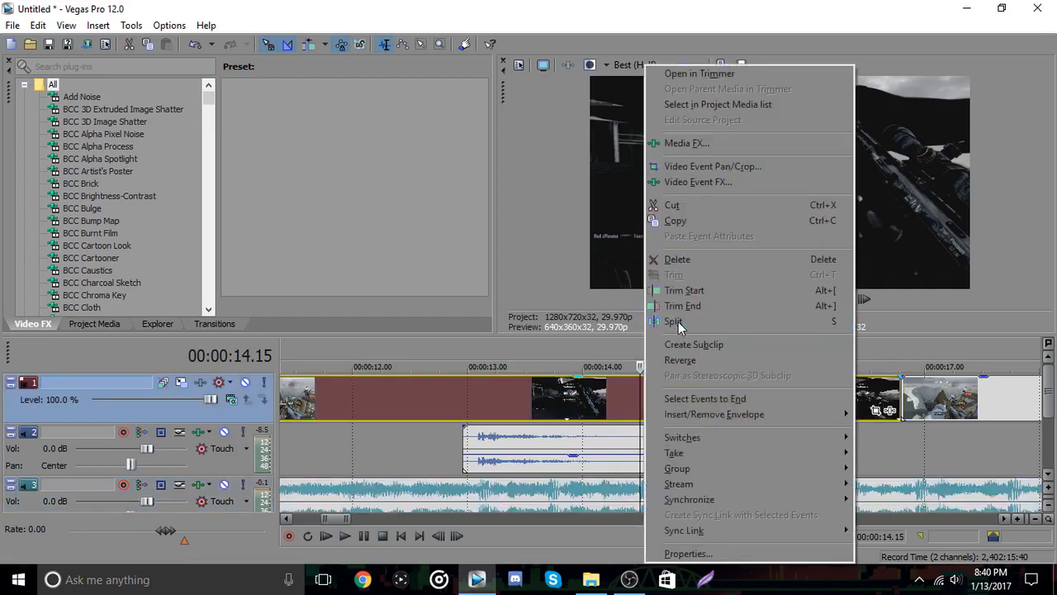
{"action": "left_click", "coordinate": [678, 322]}
{"action": "right_click", "coordinate": [686, 397]}
{"action": "left_click", "coordinate": [715, 274]}
- Add a marker on the gunshot at 00:00:13.03
{"action": "left_click", "coordinate": [809, 494]}
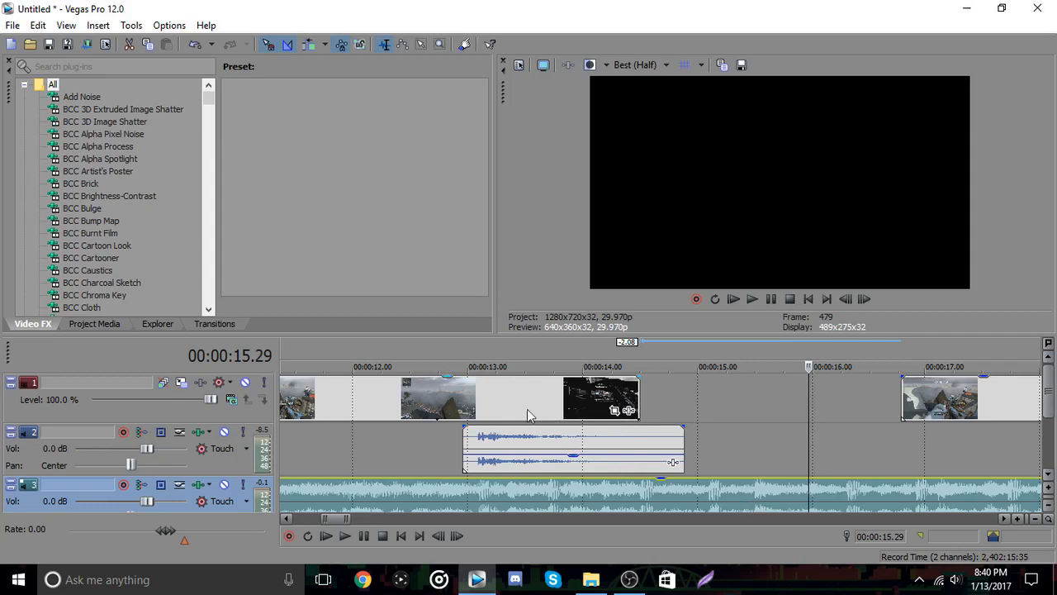
{"action": "left_click", "coordinate": [522, 355]}
{"action": "left_click", "coordinate": [475, 358]}
{"action": "scroll", "coordinate": [991, 410], "scroll_direction": "up", "scroll_amount": 4}
{"action": "left_click", "coordinate": [865, 300]}
{"action": "key", "text": "m"}
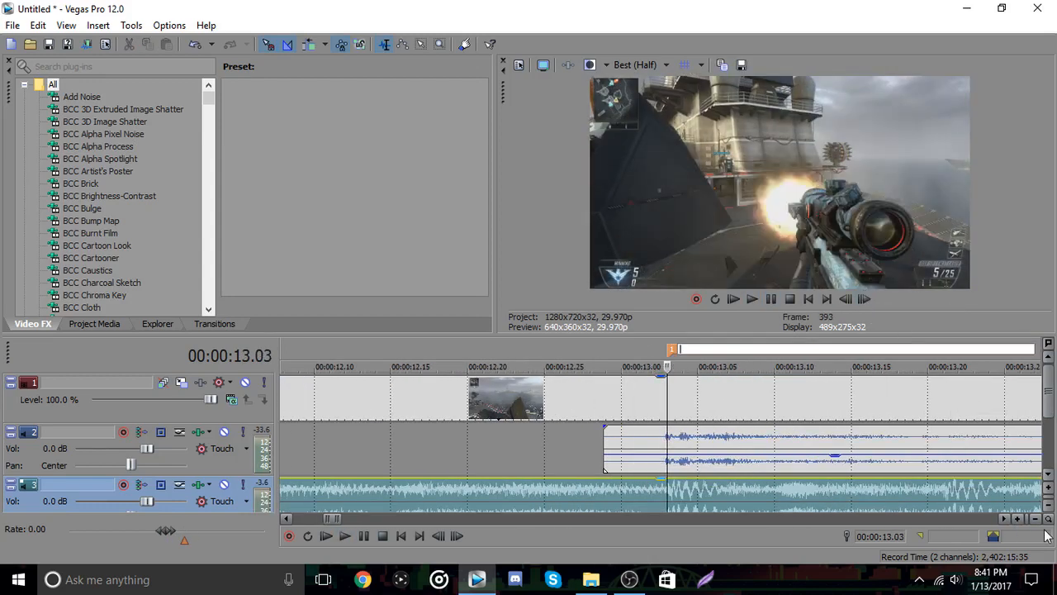
- Play on from the shot and add markers on the next two music beats, the first at 00:00:13.21
{"action": "left_click", "coordinate": [1035, 519]}
{"action": "left_click", "coordinate": [752, 299]}
{"action": "left_click", "coordinate": [773, 300]}
{"action": "left_click", "coordinate": [847, 300]}
{"action": "key", "text": "m"}
{"action": "left_click", "coordinate": [752, 300]}
{"action": "left_click", "coordinate": [656, 351]}
{"action": "left_click", "coordinate": [752, 300]}
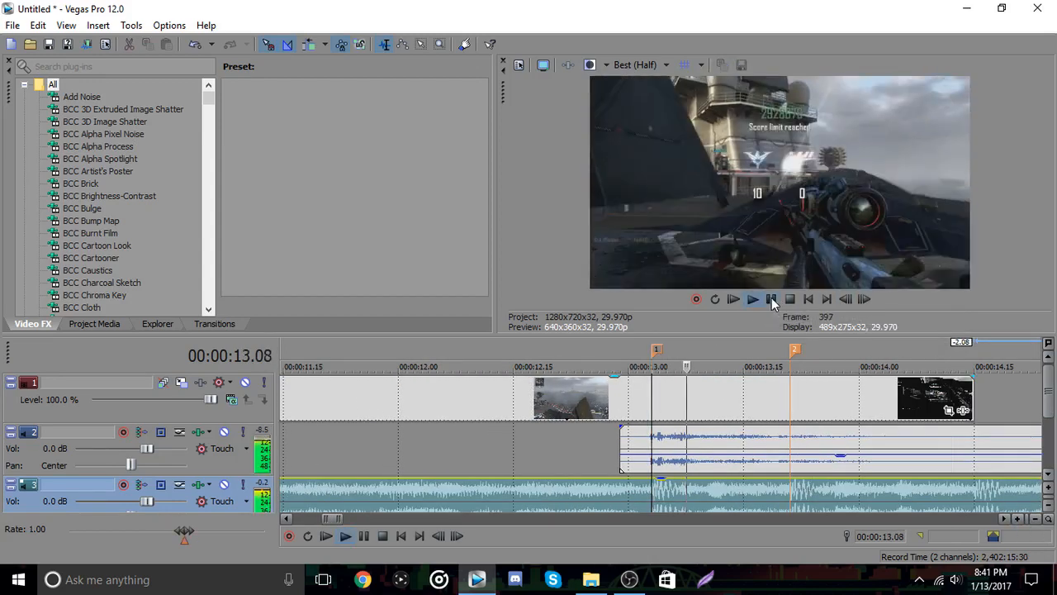
{"action": "left_click", "coordinate": [771, 299]}
{"action": "key", "text": "m"}
- Add beat markers from the end of the second gameplay piece at 00:00:14.15 through the gap before the final killcam
{"action": "left_click", "coordinate": [827, 299]}
{"action": "left_click", "coordinate": [847, 299]}
{"action": "left_click", "coordinate": [847, 299]}
{"action": "left_click", "coordinate": [848, 299]}
{"action": "key", "text": "m"}
{"action": "left_click", "coordinate": [622, 350]}
{"action": "left_click", "coordinate": [753, 299]}
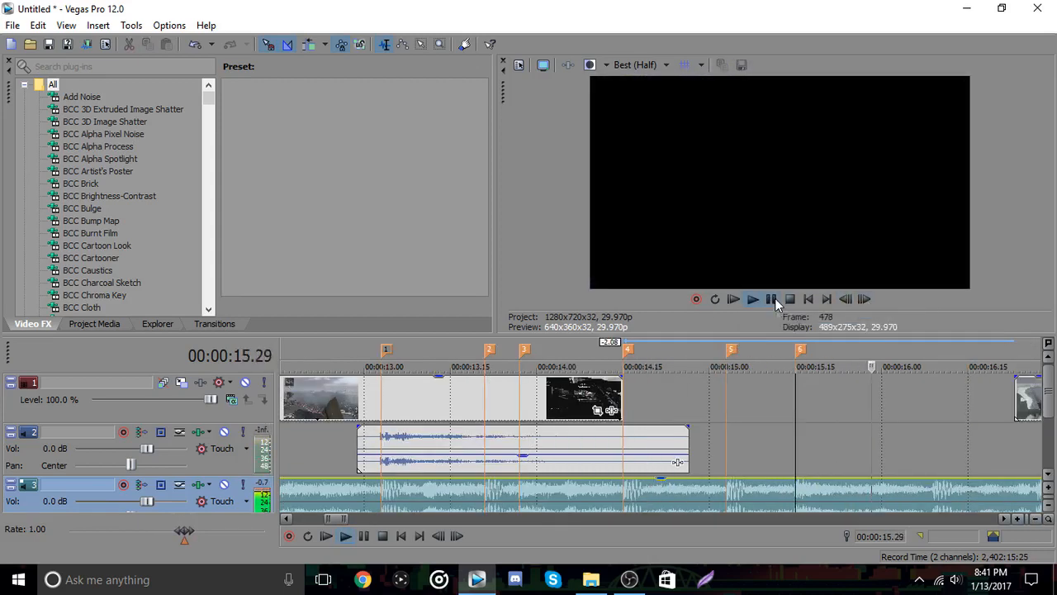
{"action": "left_click", "coordinate": [843, 301]}
{"action": "key", "text": "m"}
{"action": "left_click", "coordinate": [752, 303]}
{"action": "key", "text": "Return"}
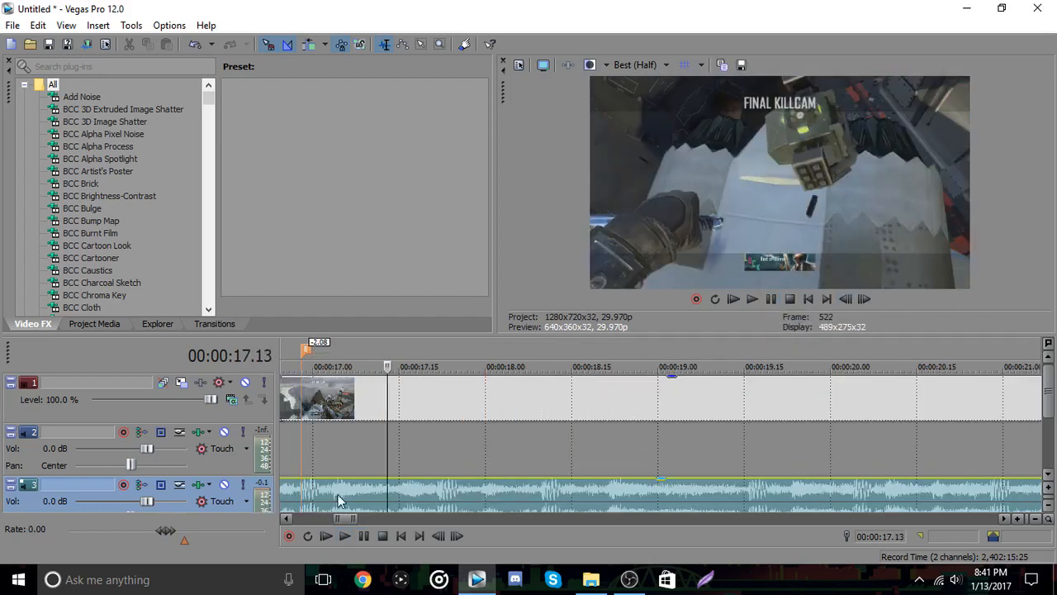
- Add markers on the music beats between 00:00:17.00 and 00:00:18.10, at the beginning of the final killcam
{"action": "left_click", "coordinate": [329, 496]}
{"action": "scroll", "coordinate": [982, 496], "scroll_direction": "up", "scroll_amount": 4}
{"action": "left_click", "coordinate": [866, 304]}
{"action": "key", "text": "m"}
{"action": "left_click", "coordinate": [751, 300]}
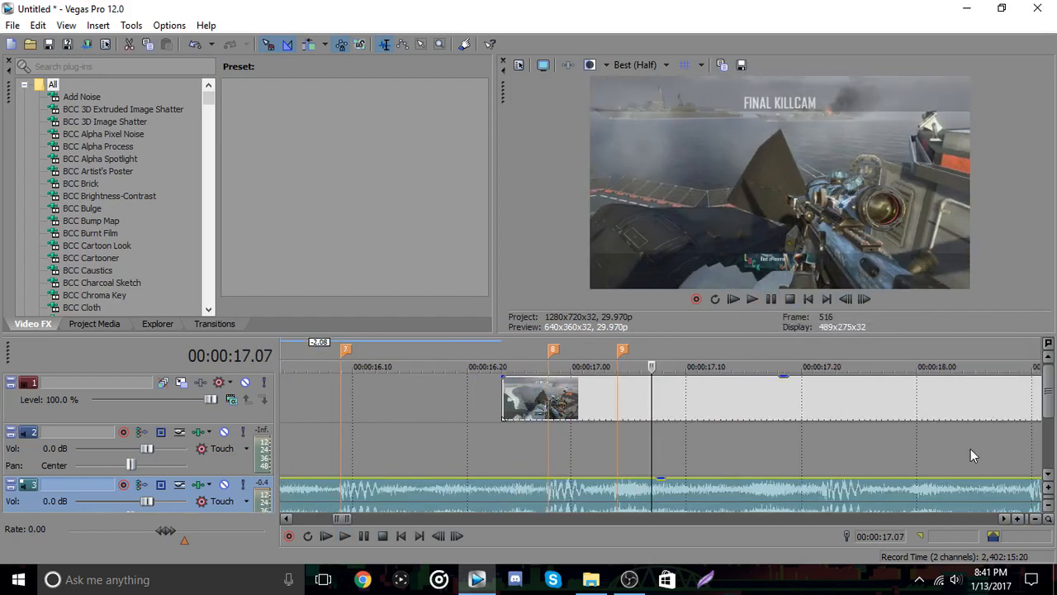
{"action": "key", "text": "m"}
{"action": "left_click", "coordinate": [769, 302]}
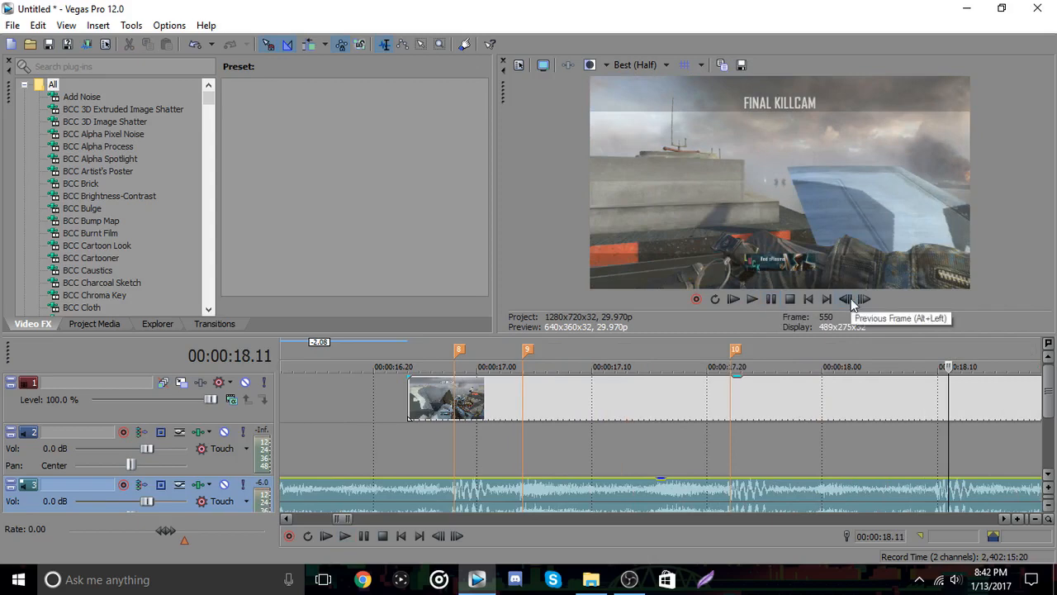
{"action": "left_click", "coordinate": [849, 302]}
{"action": "key", "text": "m"}
- Add five more beat markers along the final killcam, from after 00:00:18.10 to just before 00:00:21.00
{"action": "left_click", "coordinate": [752, 301]}
{"action": "left_click", "coordinate": [772, 302]}
{"action": "left_click", "coordinate": [848, 301]}
{"action": "left_click", "coordinate": [862, 300]}
{"action": "key", "text": "m"}
{"action": "left_click", "coordinate": [752, 301]}
{"action": "key", "text": "m"}
{"action": "left_click", "coordinate": [768, 301]}
{"action": "key", "text": "m"}
{"action": "left_click", "coordinate": [753, 301]}
{"action": "left_click", "coordinate": [771, 301]}
{"action": "left_click", "coordinate": [824, 499]}
{"action": "left_click", "coordinate": [753, 300]}
{"action": "key", "text": "m"}
{"action": "left_click", "coordinate": [771, 301]}
{"action": "key", "text": "m"}
{"action": "left_click", "coordinate": [775, 301]}
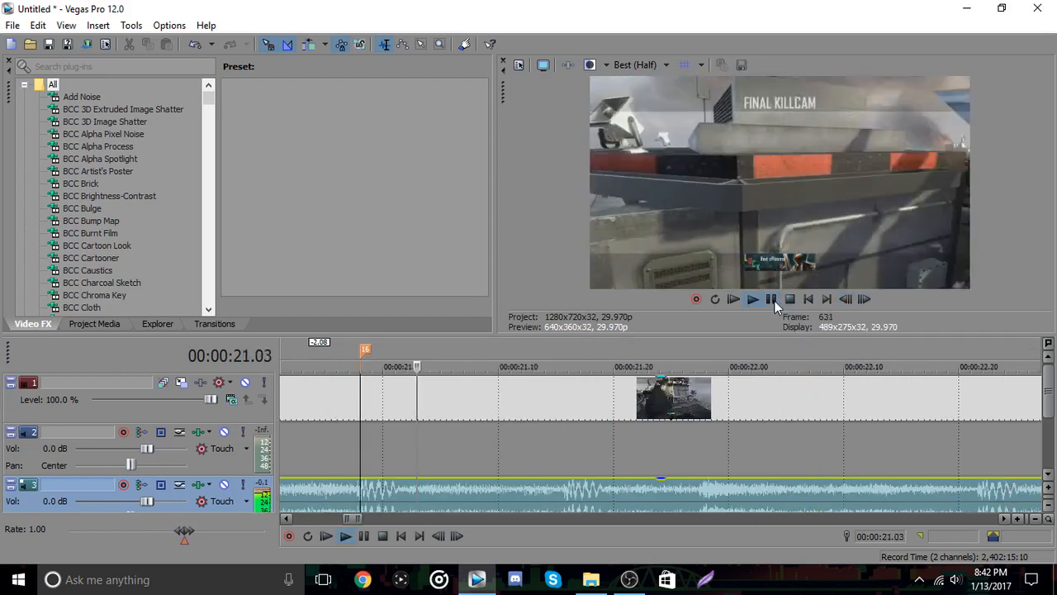
- Add five markers on the beats after 00:00:21.00, ending with one at 00:00:23.16
{"action": "key", "text": "m"}
{"action": "left_click", "coordinate": [771, 301]}
{"action": "left_click", "coordinate": [862, 301]}
{"action": "left_click", "coordinate": [863, 300]}
{"action": "key", "text": "m"}
{"action": "left_click", "coordinate": [752, 300]}
{"action": "left_click", "coordinate": [770, 301]}
{"action": "left_click", "coordinate": [846, 301]}
{"action": "key", "text": "m"}
{"action": "left_click", "coordinate": [753, 301]}
{"action": "left_click", "coordinate": [771, 301]}
{"action": "key", "text": "m"}
{"action": "key", "text": "m"}
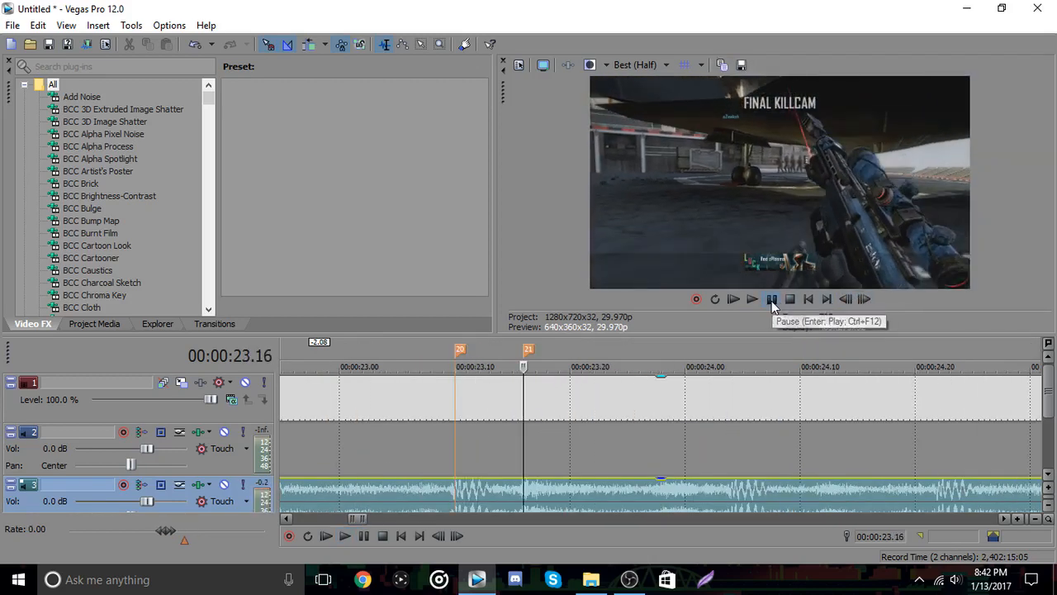
- Add four markers on the beats between 00:00:23.16 and 00:00:26.00 of the final killcam
{"action": "key", "text": "m"}
{"action": "key", "text": "m"}
{"action": "triple_click", "coordinate": [845, 301]}
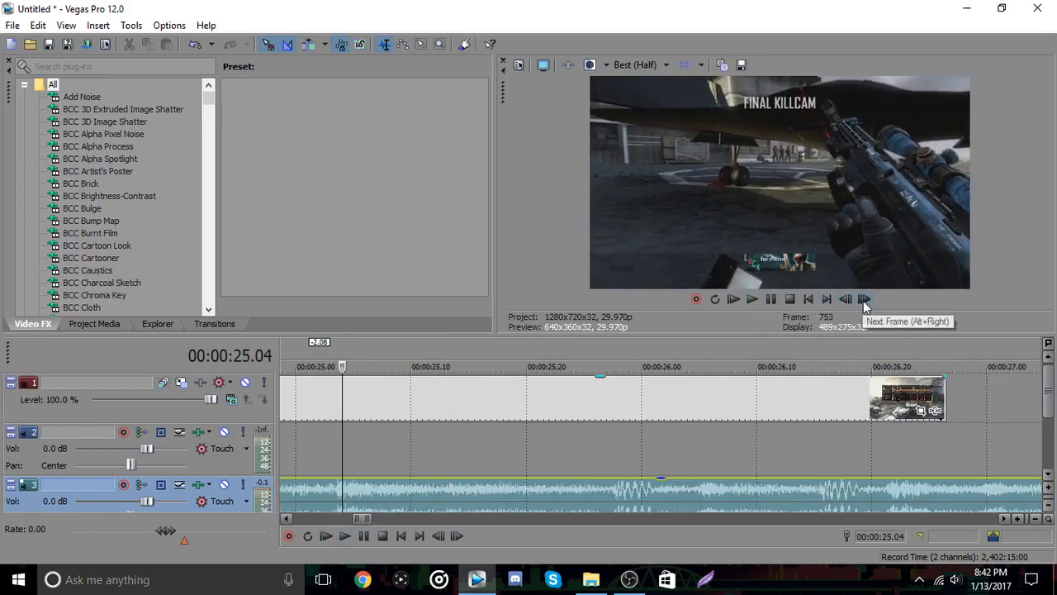
{"action": "key", "text": "m"}
{"action": "left_click", "coordinate": [752, 301]}
{"action": "left_click", "coordinate": [771, 301]}
{"action": "left_click", "coordinate": [846, 301]}
{"action": "key", "text": "m"}
{"action": "left_click", "coordinate": [752, 301]}
{"action": "left_click", "coordinate": [771, 300]}
- Add markers on the last two beats and trim the final killcam's end to the last marker at 00:00:26.22
{"action": "left_click", "coordinate": [864, 301]}
{"action": "key", "text": "m"}
{"action": "left_click", "coordinate": [753, 300]}
{"action": "left_click", "coordinate": [772, 301]}
{"action": "double_click", "coordinate": [864, 300]}
{"action": "key", "text": "m"}
{"action": "left_click_drag", "start_coordinate": [946, 397], "coordinate": [897, 396]}
{"action": "left_click", "coordinate": [1037, 518]}
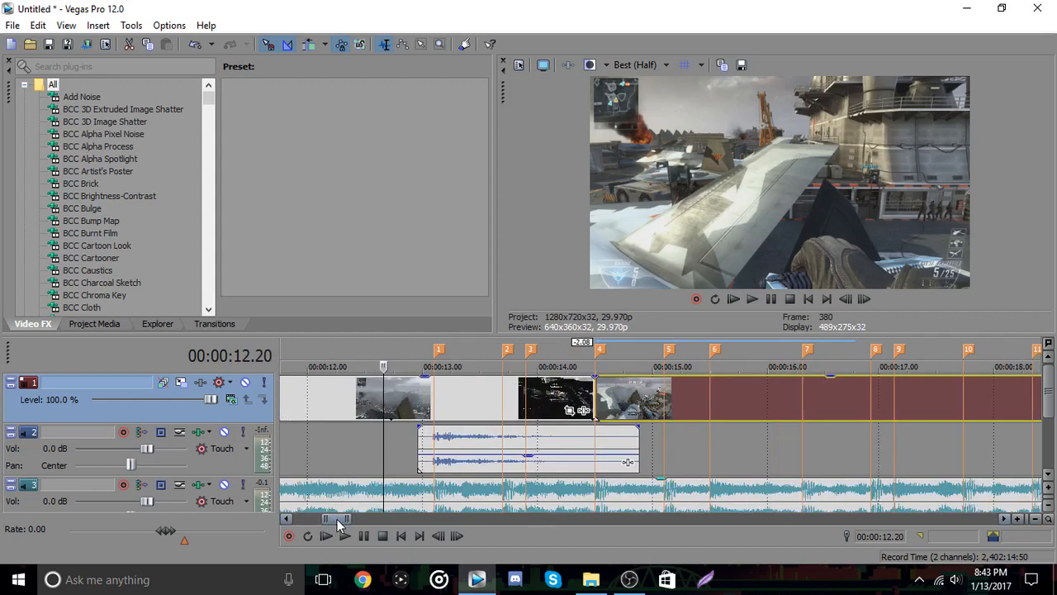
- Check markers 1, 2, 4 and 5 against the beats in the music waveform
{"action": "left_click_drag", "start_coordinate": [338, 519], "coordinate": [335, 521]}
{"action": "left_click", "coordinate": [554, 350]}
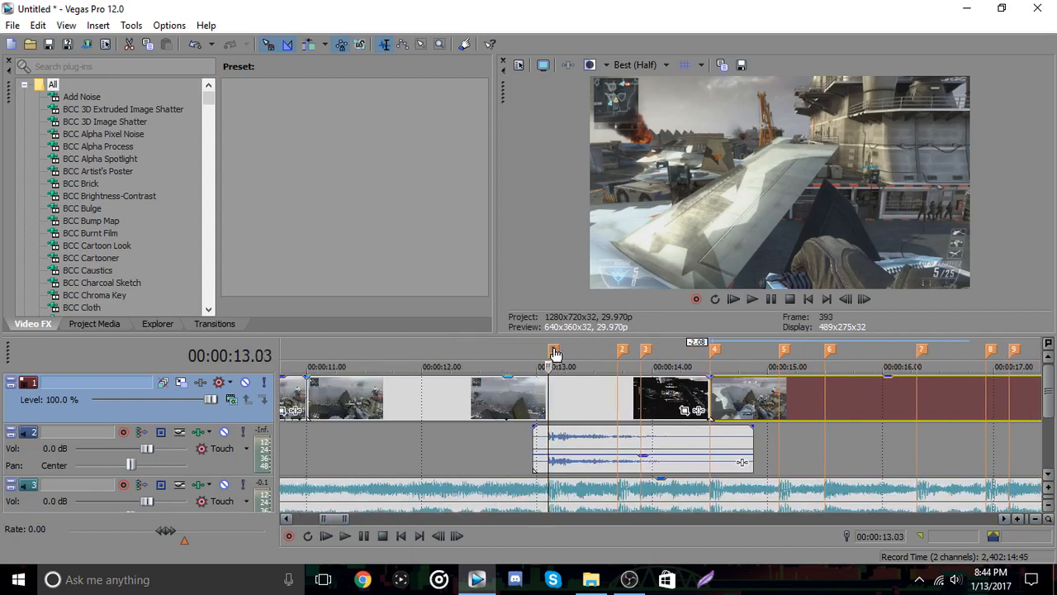
{"action": "left_click", "coordinate": [621, 496]}
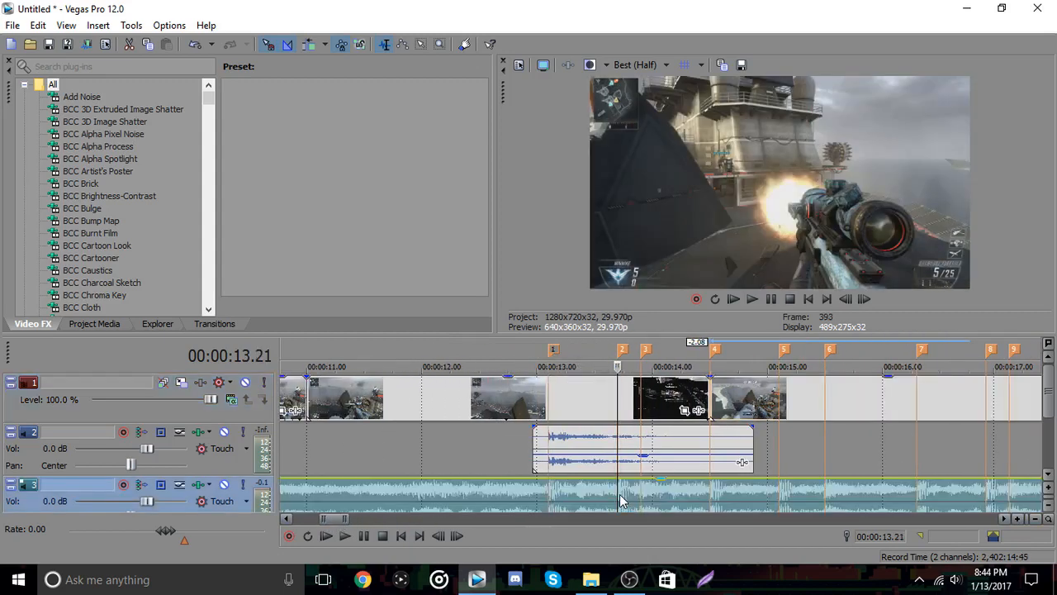
{"action": "left_click", "coordinate": [711, 495]}
{"action": "left_click", "coordinate": [780, 492]}
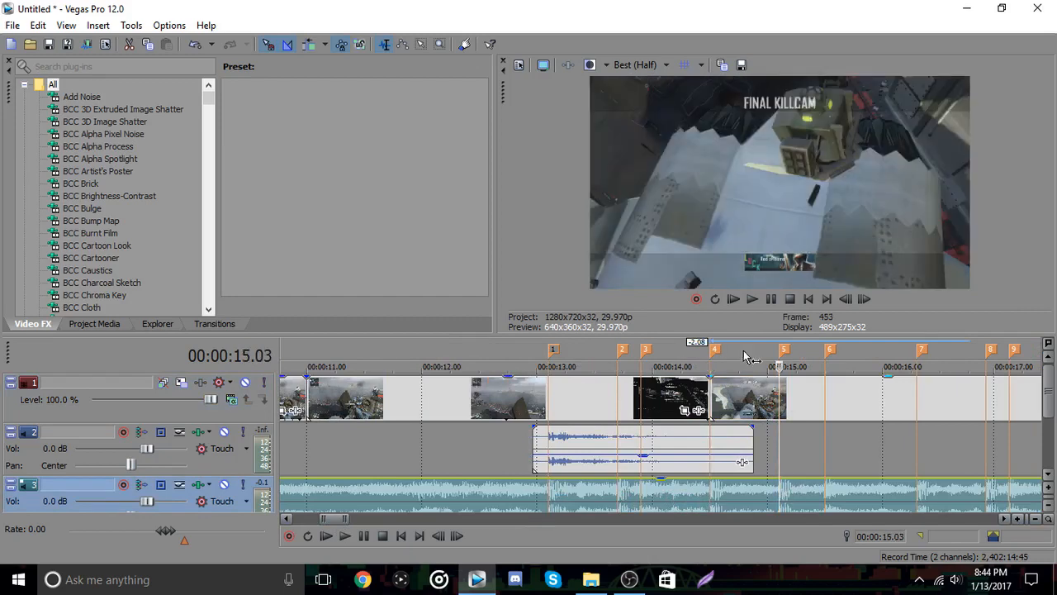
{"action": "left_click", "coordinate": [748, 355]}
{"action": "key", "text": "m"}
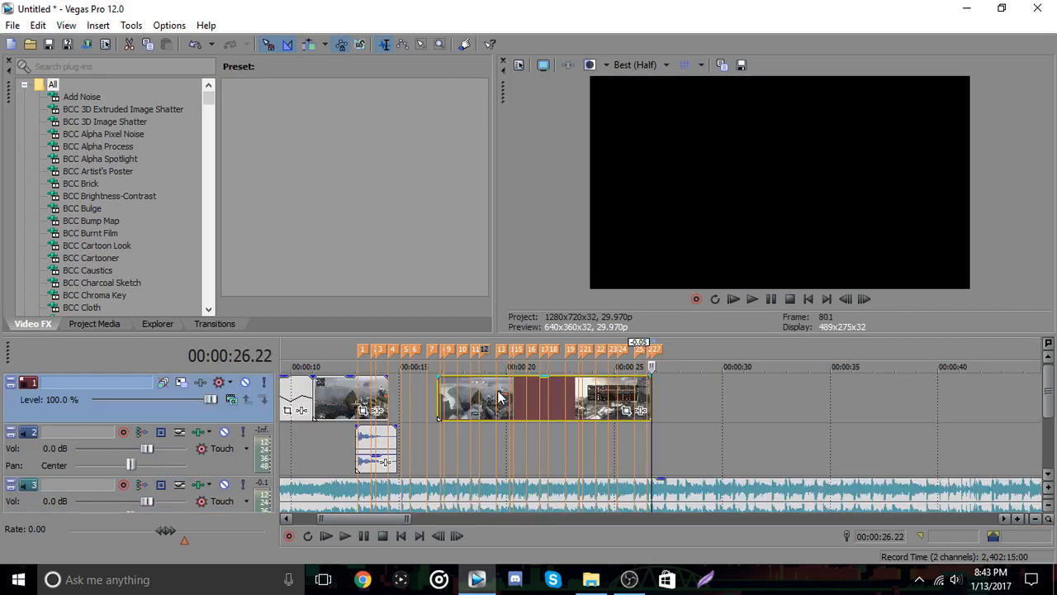
- Review the project's video properties and close them without changes
{"action": "left_click", "coordinate": [521, 65]}
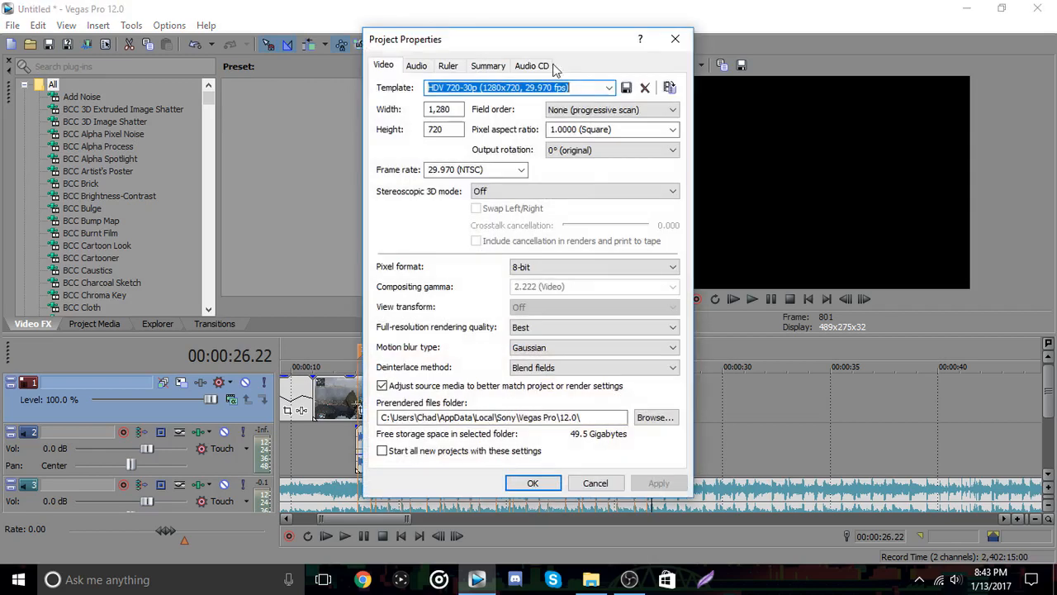
{"action": "left_click", "coordinate": [595, 483]}
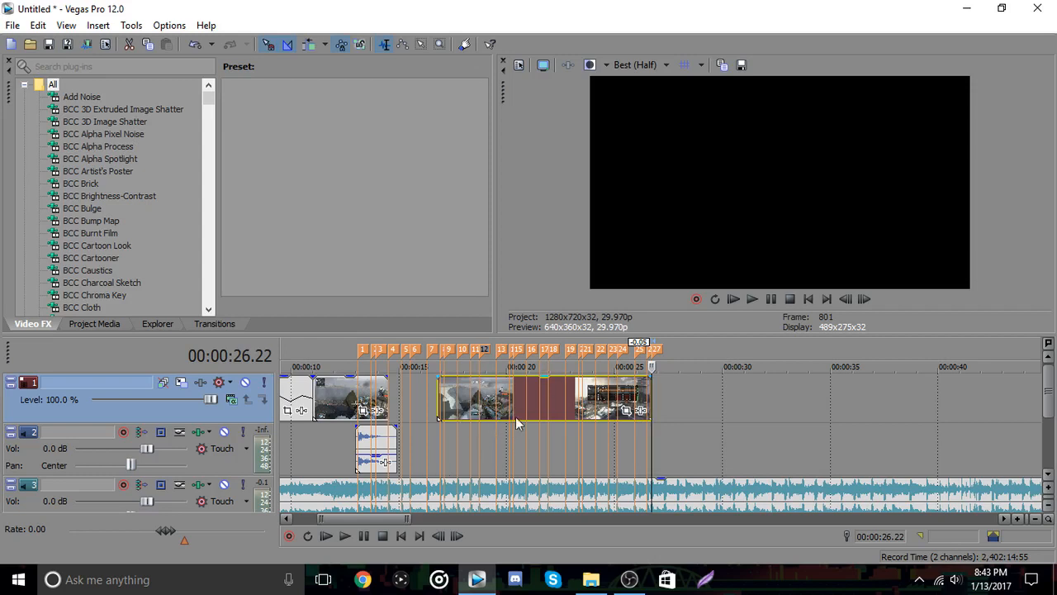
- Review the frame rate options in the project's video properties and close them without changes
{"action": "left_click", "coordinate": [521, 66]}
{"action": "left_click", "coordinate": [521, 169]}
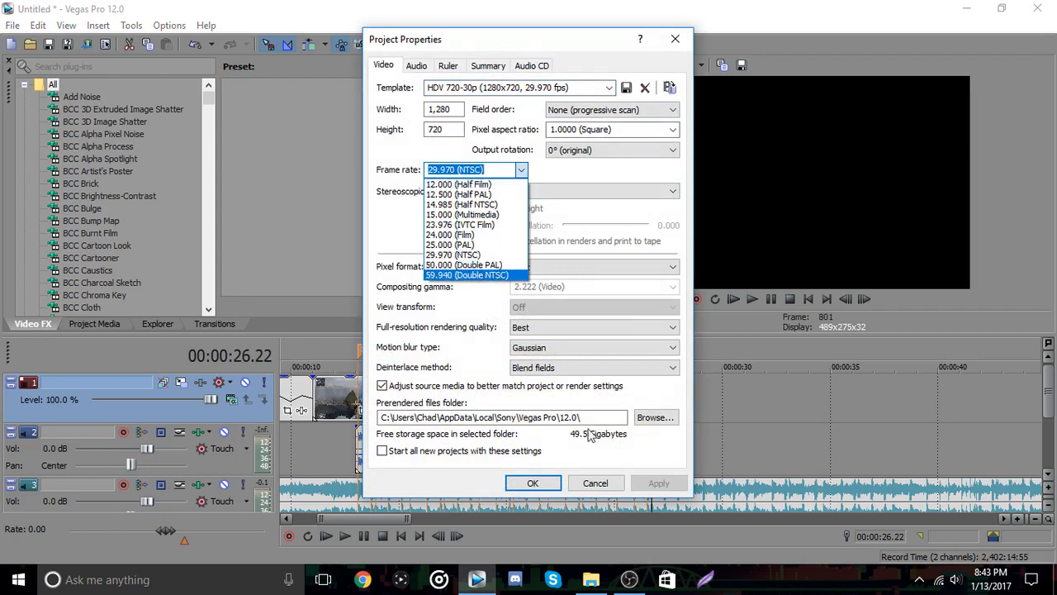
{"action": "left_click", "coordinate": [597, 485]}
{"action": "left_click", "coordinate": [596, 484]}
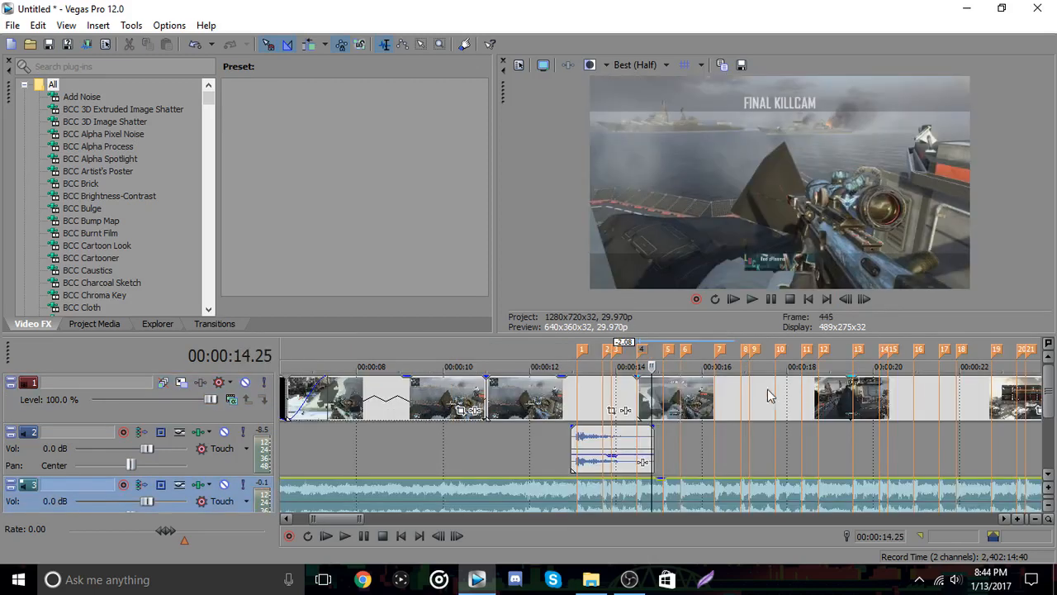
- Try trimming the final killcam's end at 00:00:14.25 and undo the trim
{"action": "right_click", "coordinate": [767, 389]}
{"action": "left_click", "coordinate": [797, 304]}
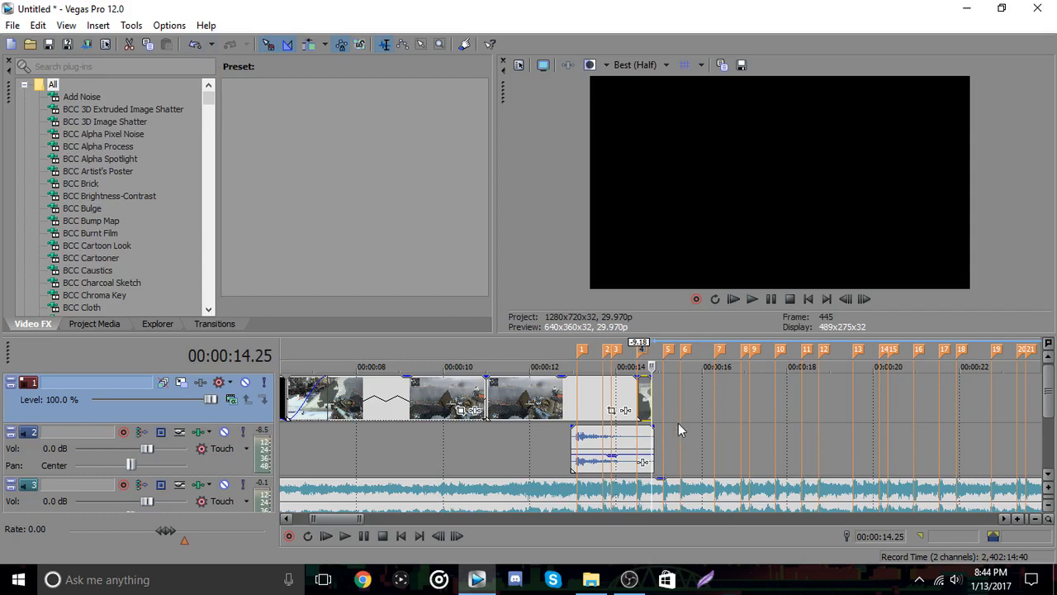
{"action": "left_click", "coordinate": [195, 45]}
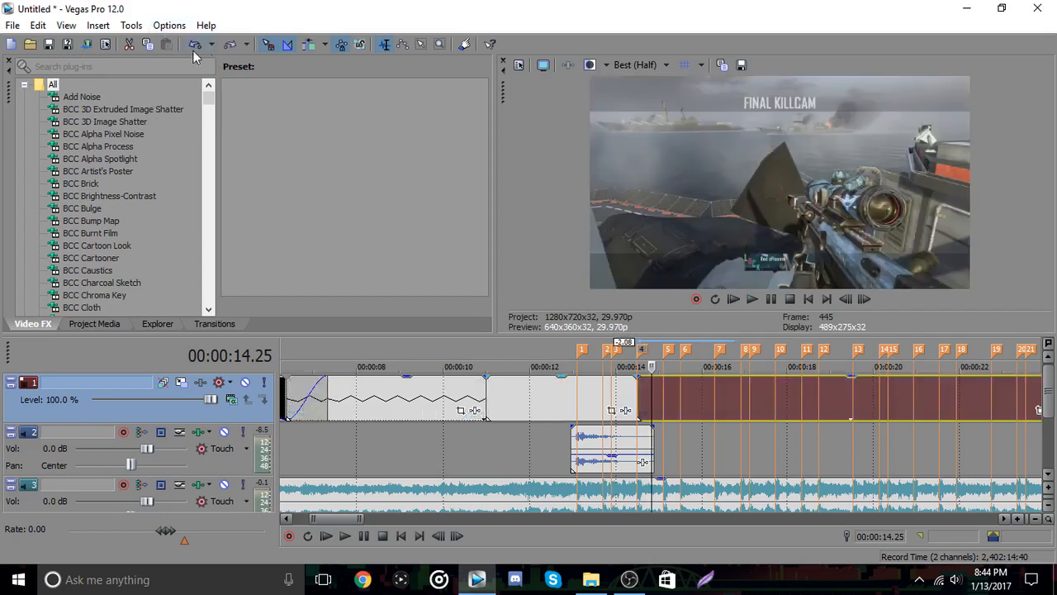
{"action": "left_click", "coordinate": [230, 45]}
{"action": "key", "text": "ctrl+z"}
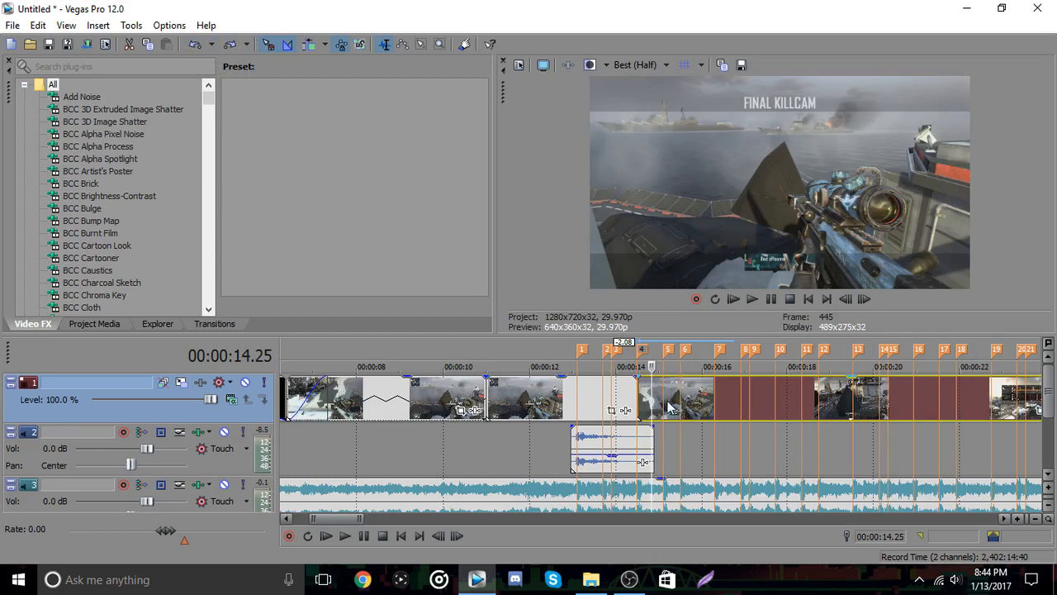
- Search the final killcam around markers 13 to 15 for the moment the sniper shot is fired
{"action": "key", "text": "space"}
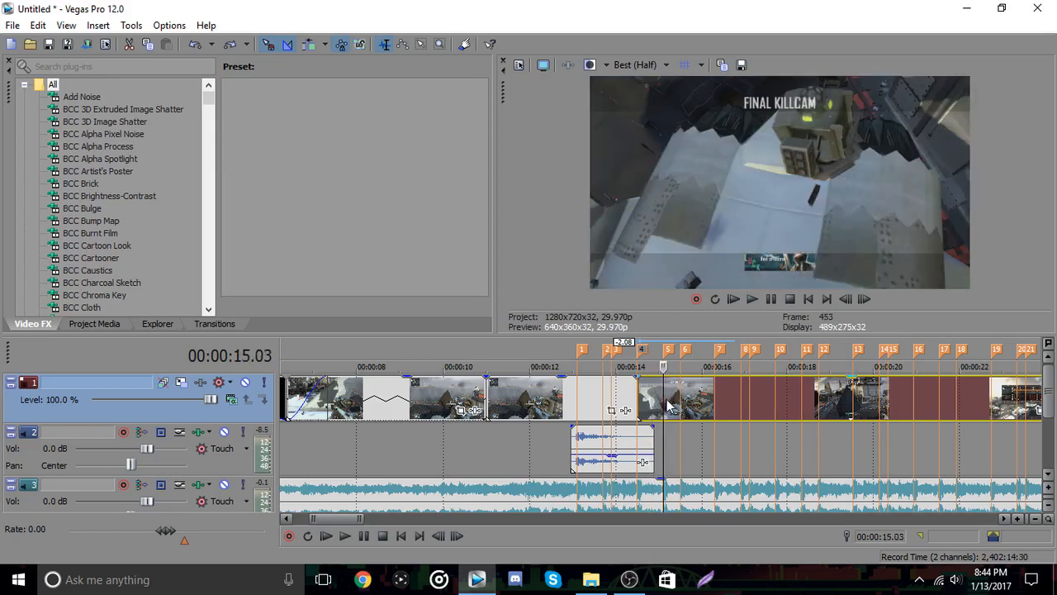
{"action": "scroll", "coordinate": [626, 405], "scroll_direction": "down", "scroll_amount": 4}
{"action": "scroll", "coordinate": [626, 405], "scroll_direction": "up", "scroll_amount": 1}
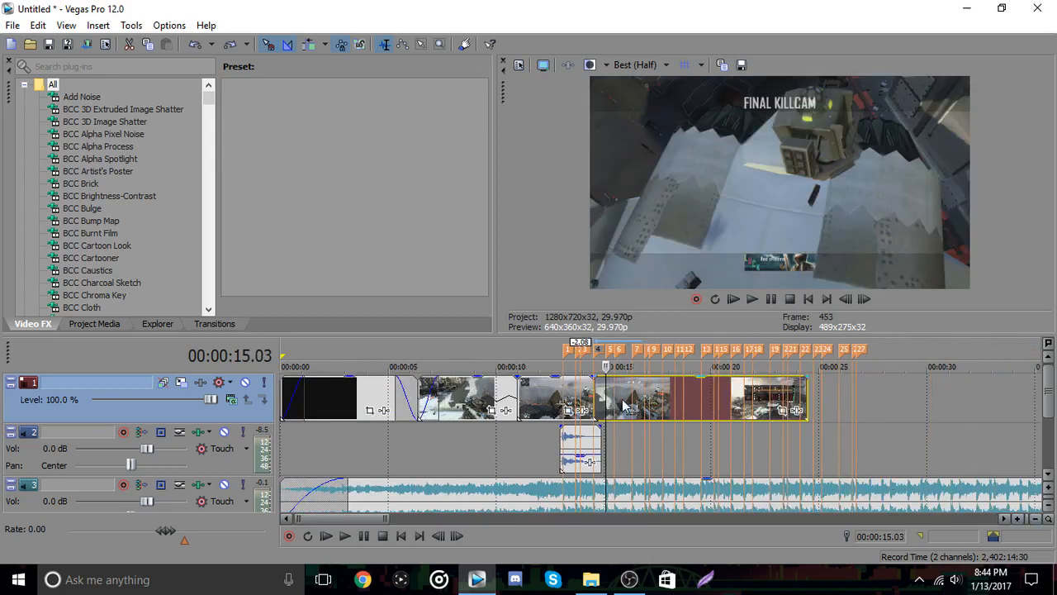
{"action": "left_click", "coordinate": [652, 403]}
{"action": "left_click", "coordinate": [703, 403]}
{"action": "left_click", "coordinate": [732, 403]}
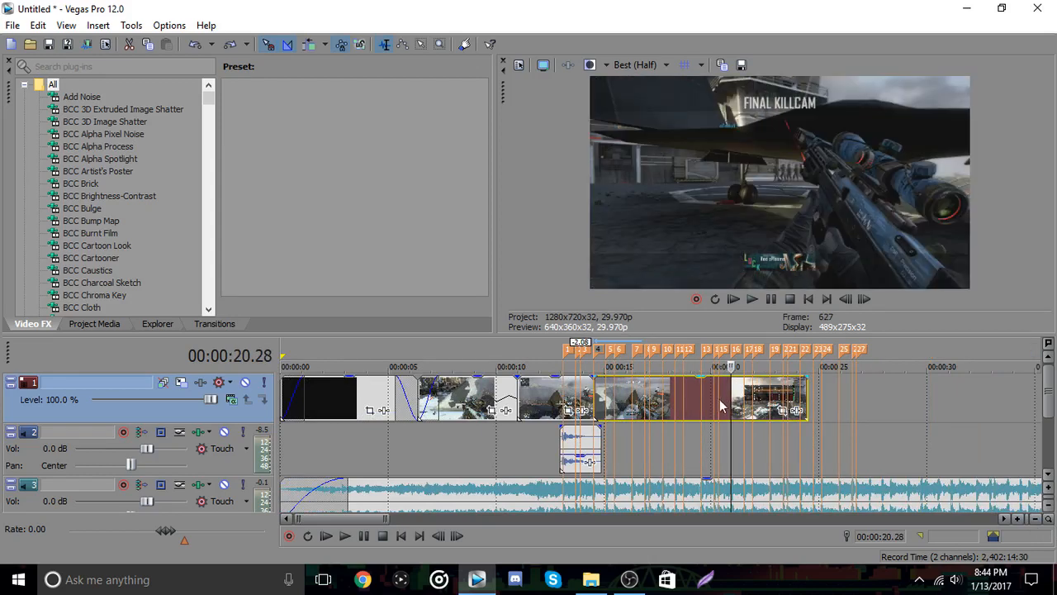
{"action": "left_click", "coordinate": [717, 405]}
{"action": "left_click", "coordinate": [1018, 518]}
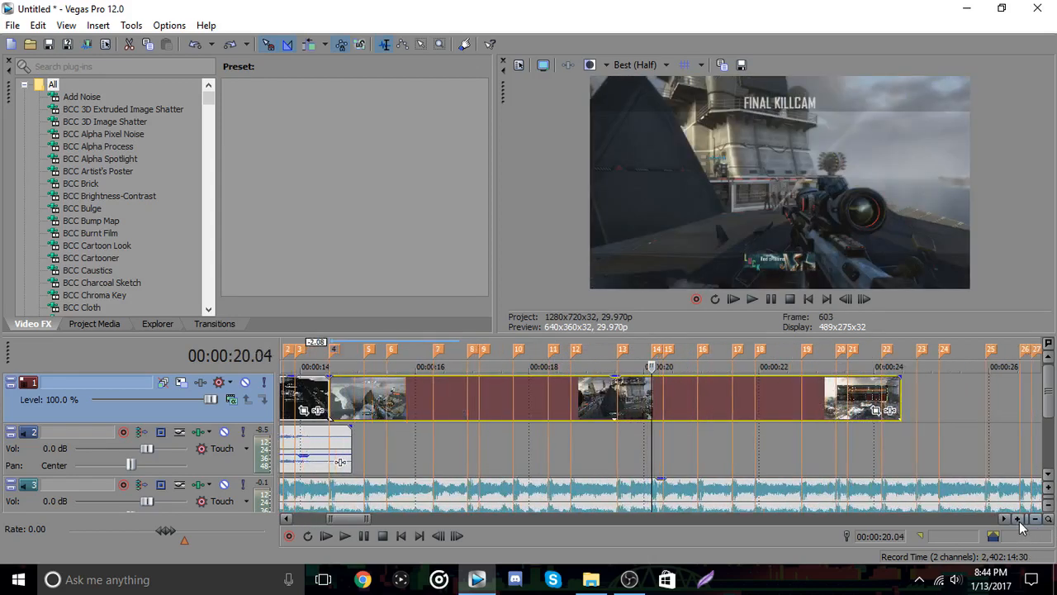
{"action": "key", "text": "Left"}
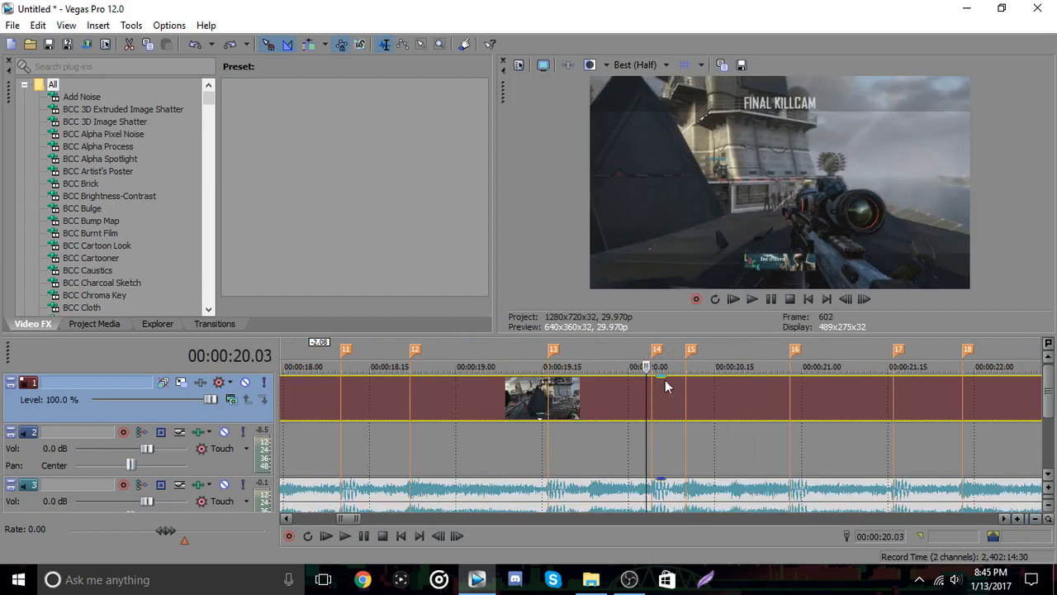
{"action": "left_click", "coordinate": [773, 302]}
{"action": "left_click", "coordinate": [605, 347]}
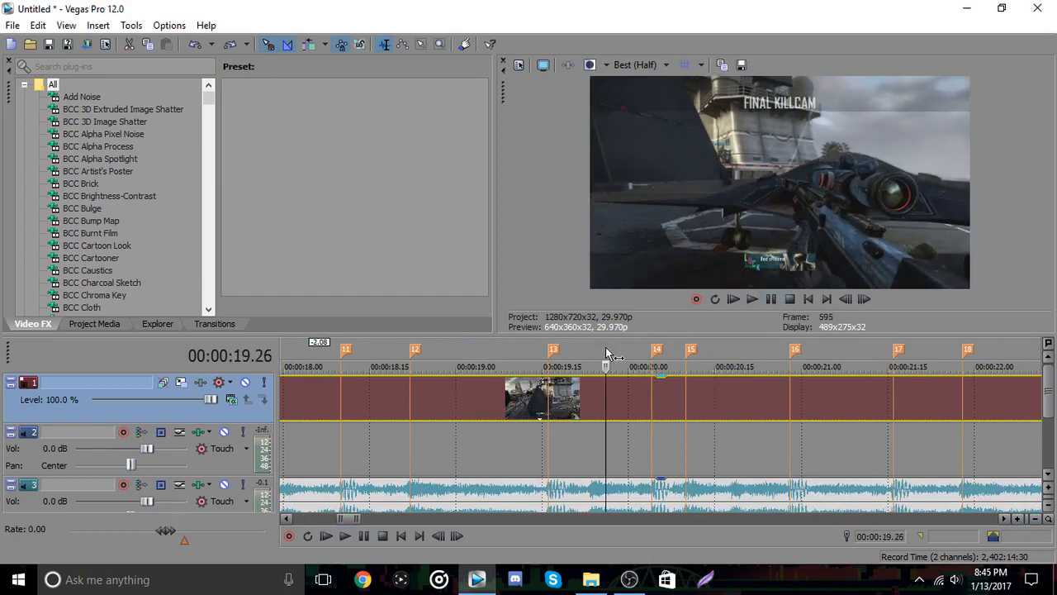
{"action": "left_click", "coordinate": [768, 303]}
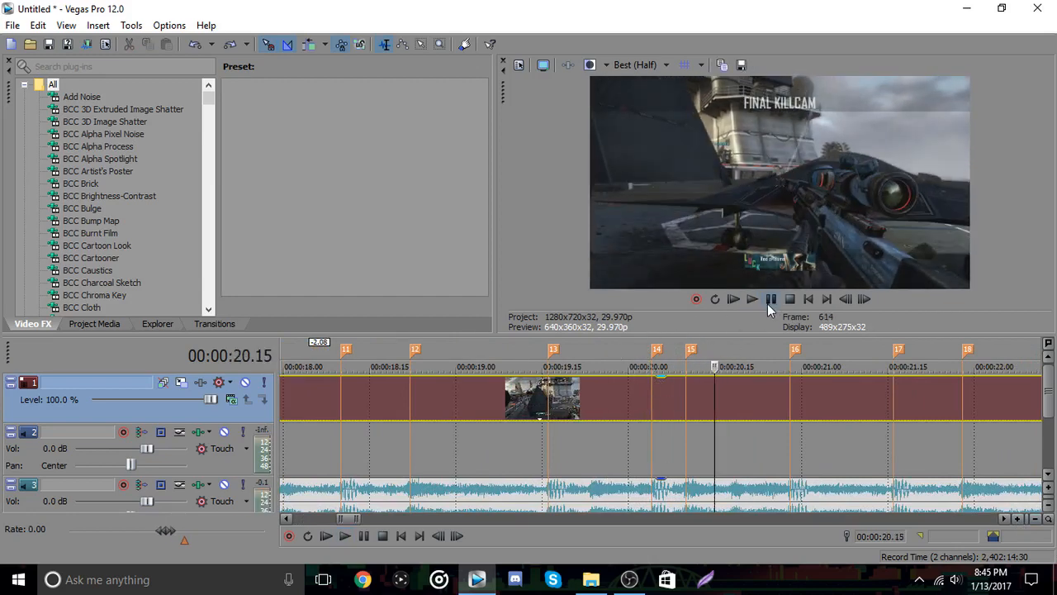
- Move the final killcam along the timeline so its gunshot frame lands on marker 15 at 00:00:20.10
{"action": "left_click", "coordinate": [686, 403]}
{"action": "left_click", "coordinate": [648, 401]}
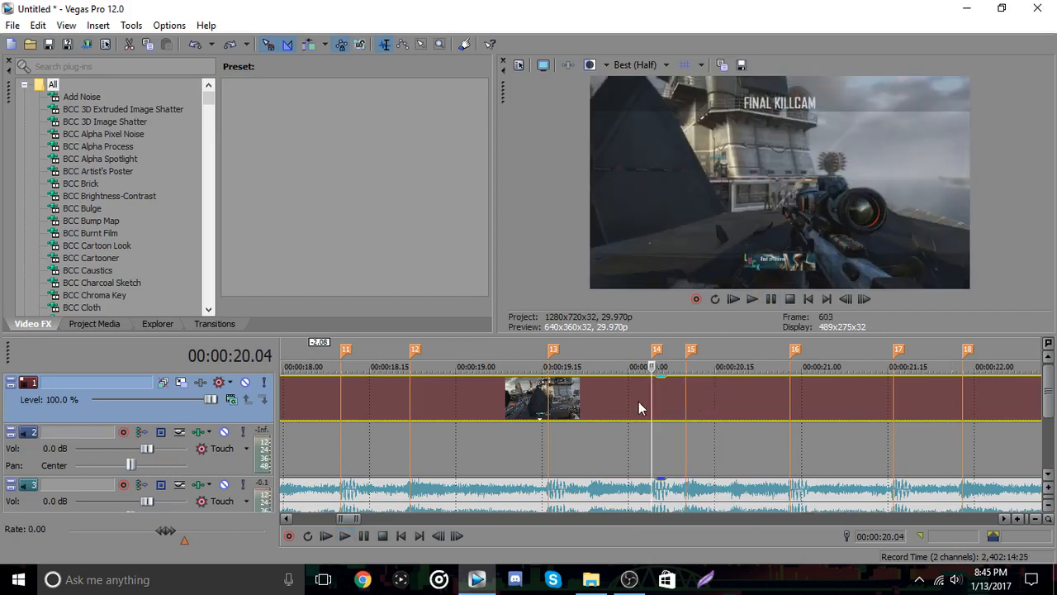
{"action": "left_click", "coordinate": [682, 396]}
{"action": "left_click", "coordinate": [677, 398]}
{"action": "left_click", "coordinate": [685, 404]}
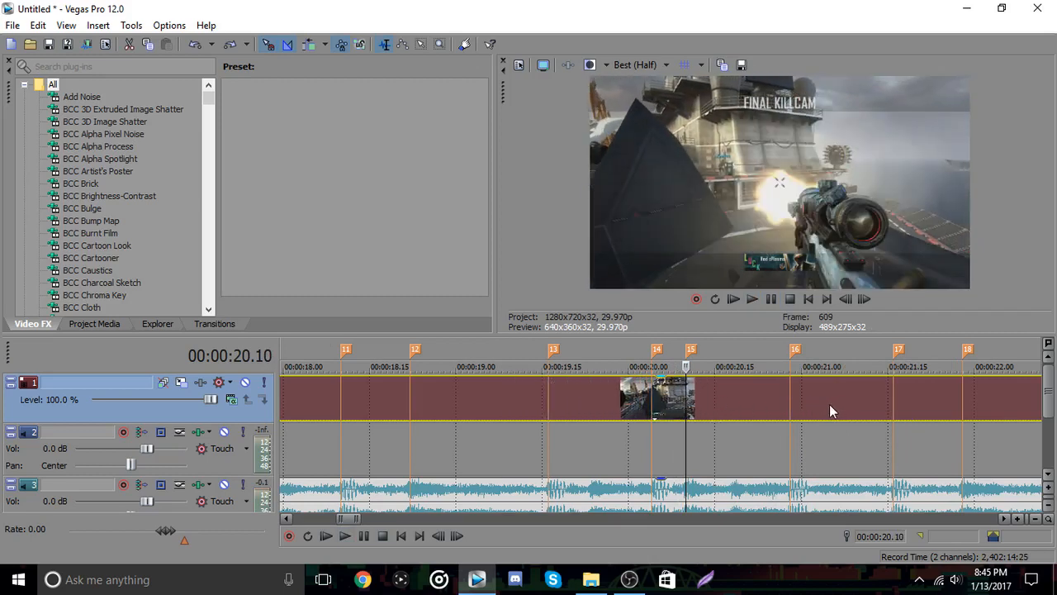
{"action": "left_click", "coordinate": [1036, 520]}
{"action": "left_click", "coordinate": [1036, 519]}
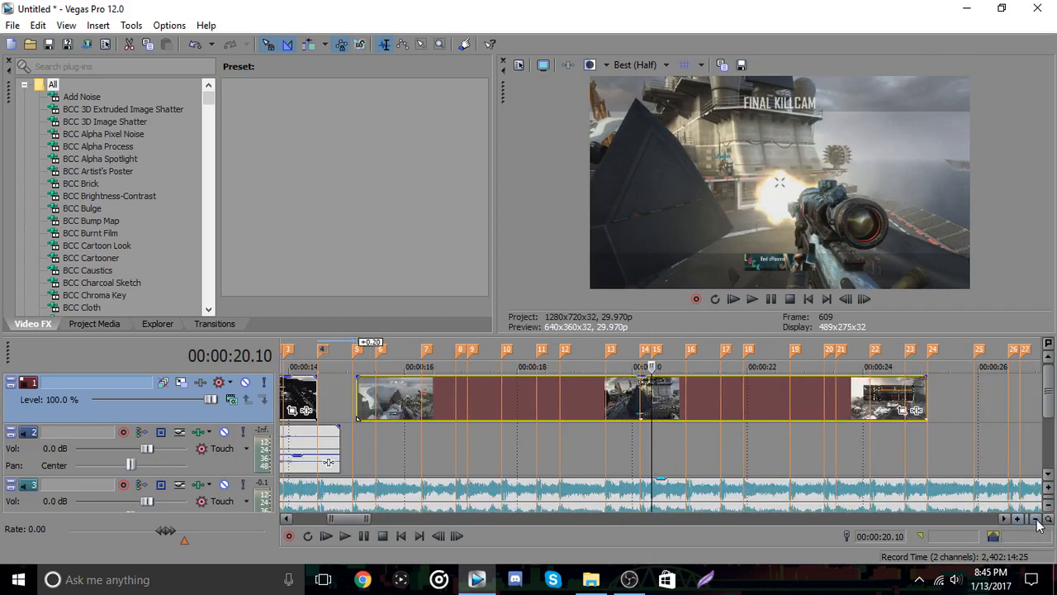
{"action": "left_click", "coordinate": [1036, 520]}
{"action": "left_click", "coordinate": [845, 299]}
{"action": "left_click", "coordinate": [864, 299]}
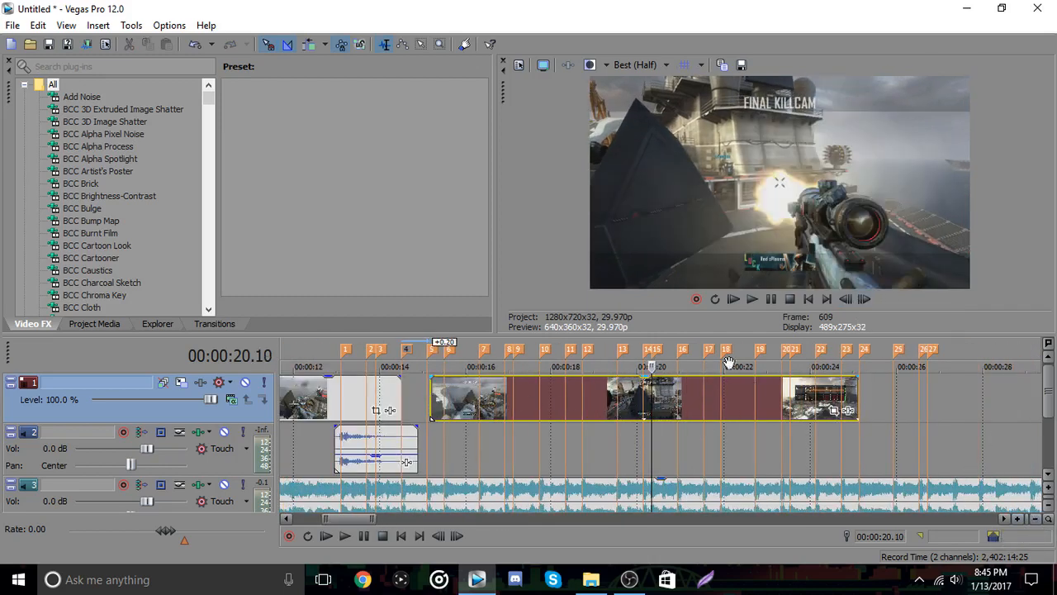
- Split the final killcam at the gunshot frame on marker 15 at 00:00:20.10
{"action": "left_click", "coordinate": [1019, 519]}
{"action": "left_click", "coordinate": [1018, 518]}
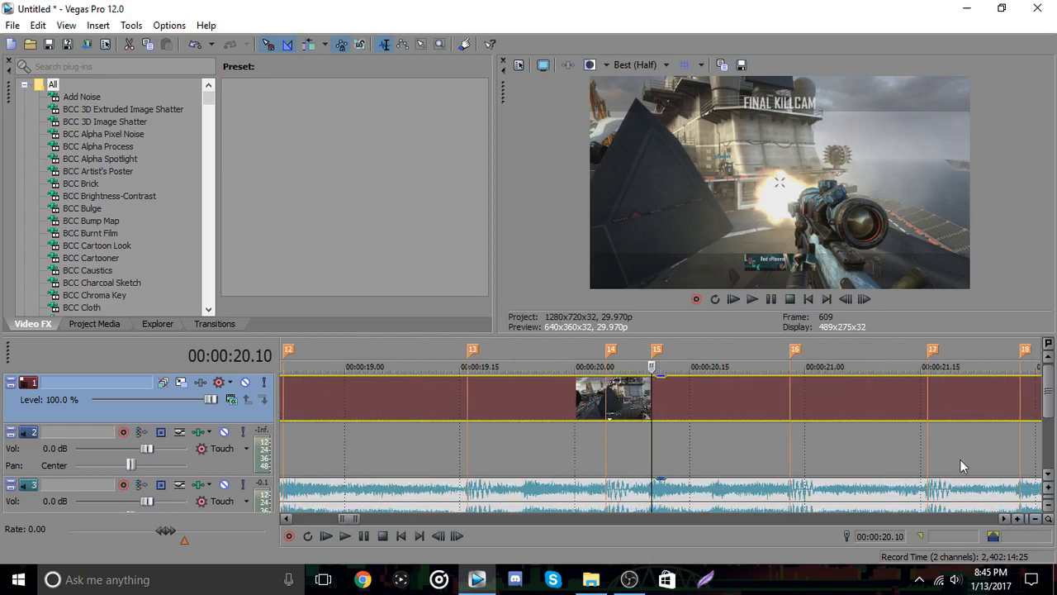
{"action": "left_click", "coordinate": [846, 300]}
{"action": "left_click", "coordinate": [864, 299]}
{"action": "left_click", "coordinate": [684, 403]}
{"action": "key", "text": "s"}
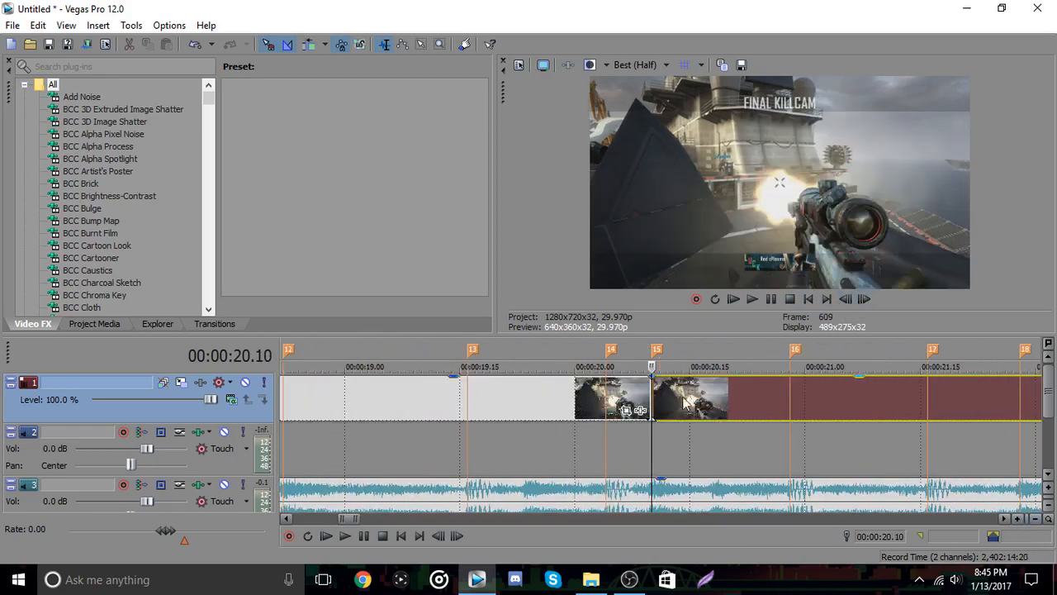
- Time-stretch the killcam segment before the shot so its start reaches marker 4
{"action": "left_click", "coordinate": [1036, 520]}
{"action": "left_click", "coordinate": [1037, 521]}
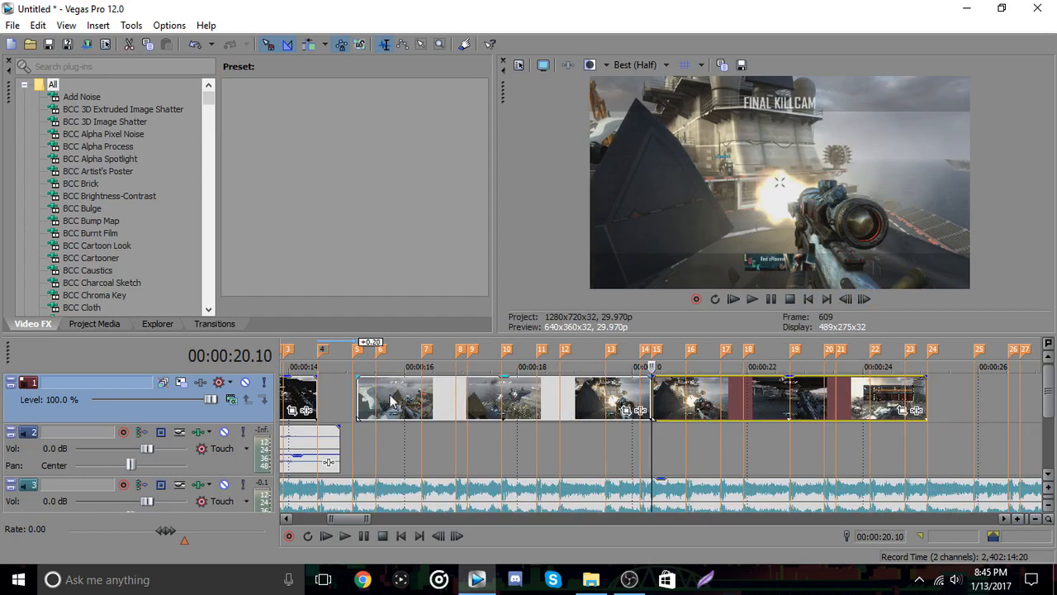
{"action": "left_click", "coordinate": [365, 398]}
{"action": "left_click_drag", "start_coordinate": [357, 396], "coordinate": [319, 398]}
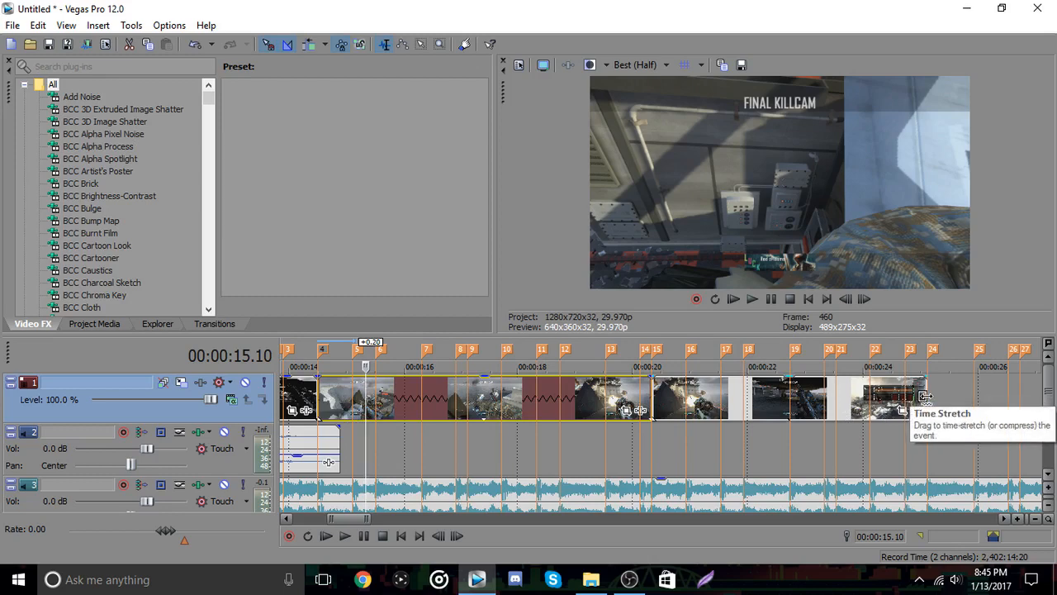
{"action": "mouse_move", "coordinate": [925, 396]}
{"action": "left_mouse_down"}
{"action": "mouse_move", "coordinate": [998, 396]}
{"action": "mouse_move", "coordinate": [891, 387]}
{"action": "mouse_move", "coordinate": [924, 386]}
{"action": "left_mouse_up"}
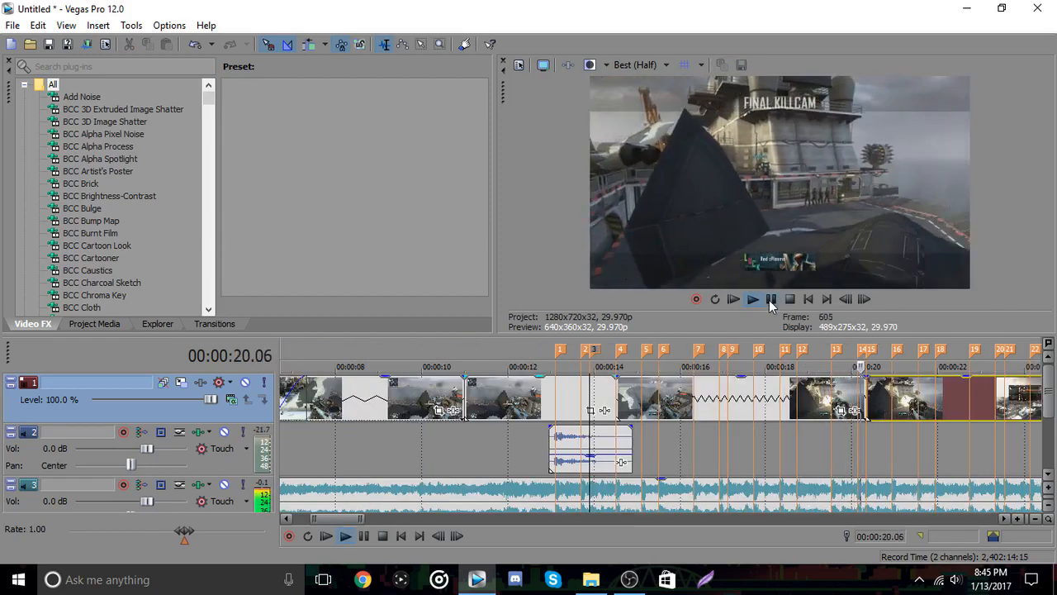
- Check the playback rate in the event properties of the killcam segment before the shot
{"action": "left_click", "coordinate": [769, 299]}
{"action": "right_click", "coordinate": [694, 401]}
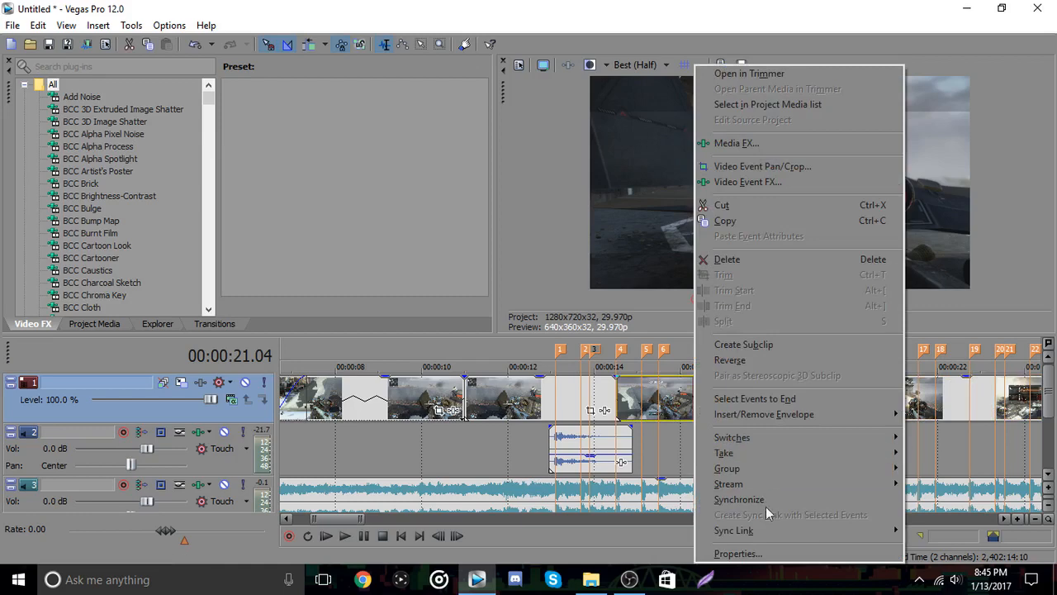
{"action": "left_click", "coordinate": [761, 557]}
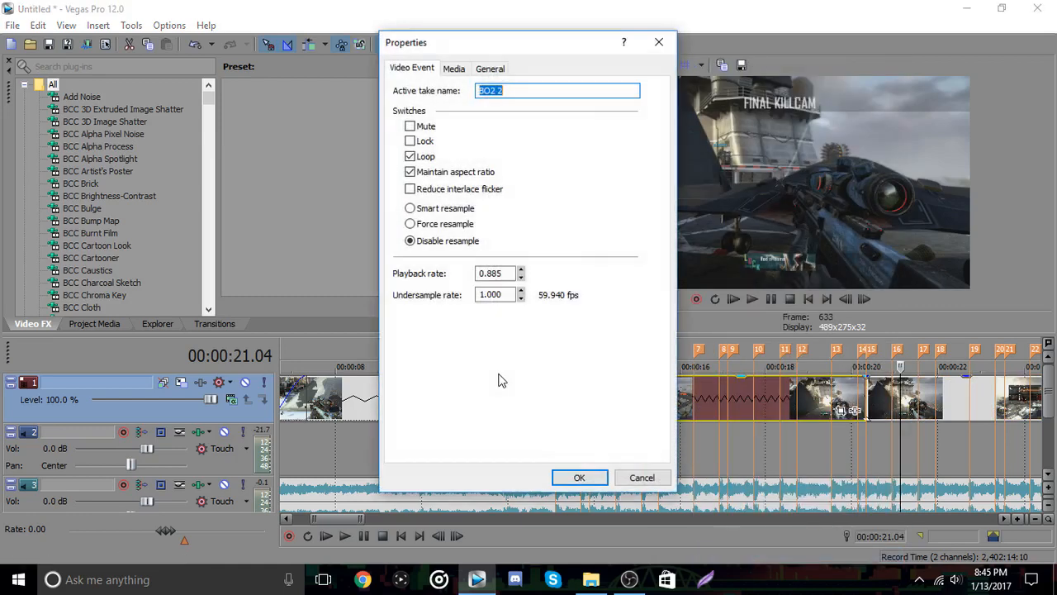
{"action": "left_click", "coordinate": [636, 479]}
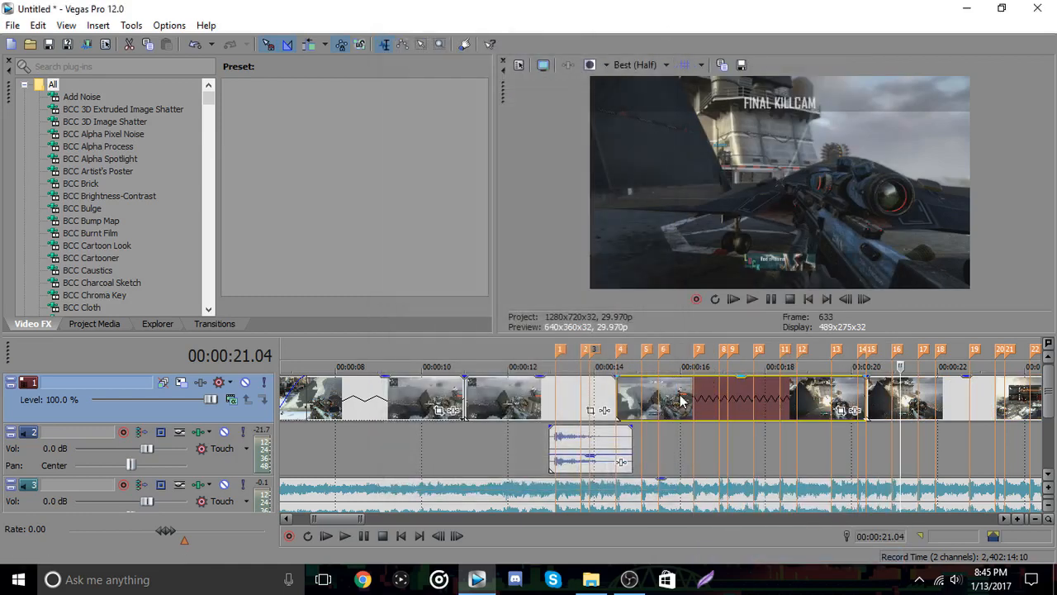
- Play back the stretched killcam segment from marker 4 to judge its speed against the beats
{"action": "left_click", "coordinate": [643, 403]}
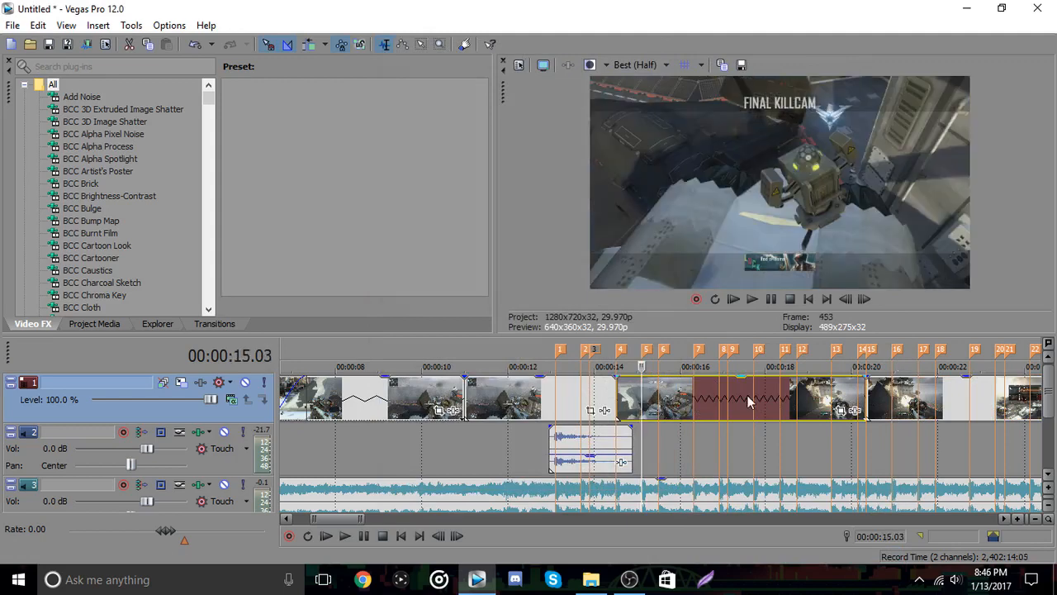
{"action": "left_click", "coordinate": [750, 402]}
{"action": "left_click", "coordinate": [752, 299]}
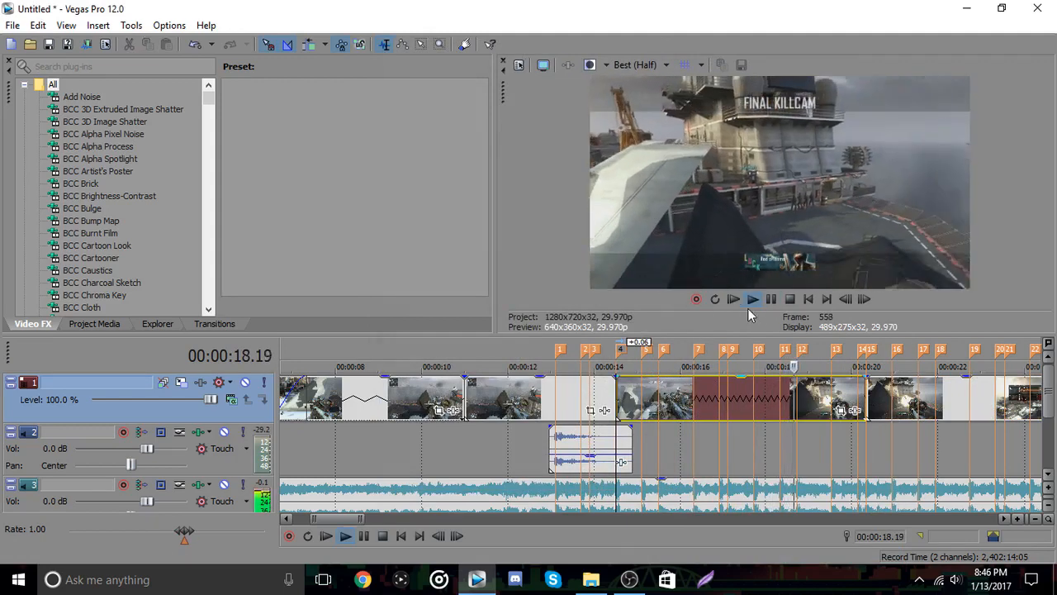
{"action": "left_click", "coordinate": [666, 353]}
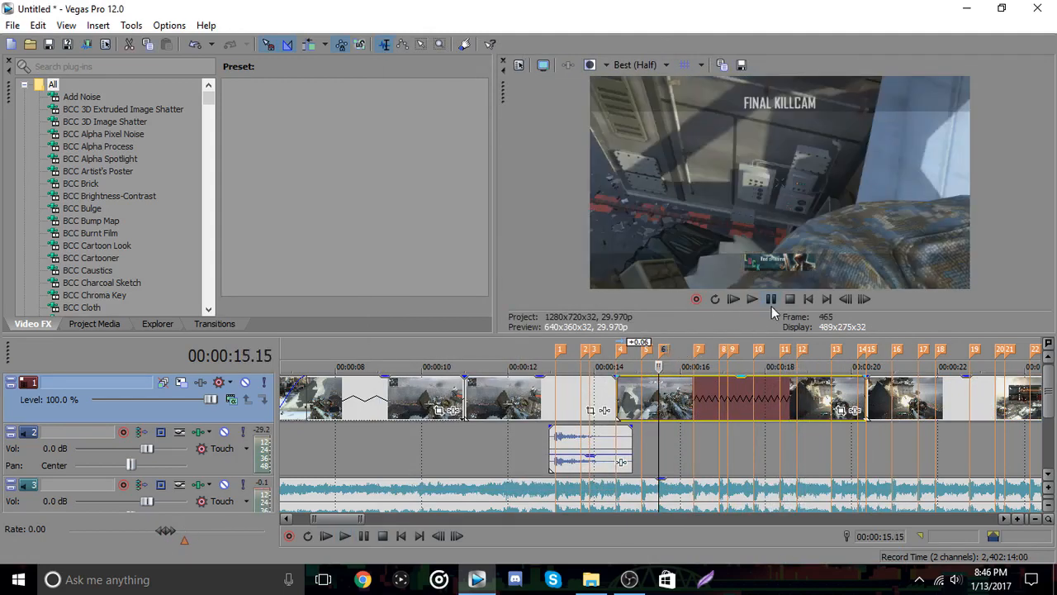
{"action": "left_click", "coordinate": [770, 301]}
- Set the playback rate of the killcam segment before the shot to 1.000
{"action": "left_click", "coordinate": [643, 403]}
{"action": "right_click", "coordinate": [686, 403]}
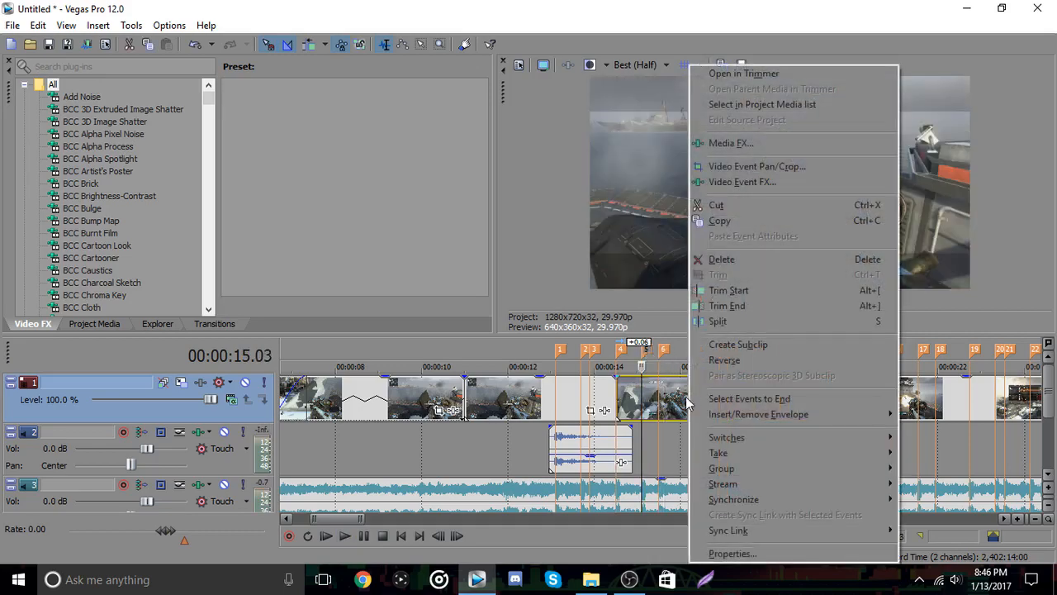
{"action": "left_click", "coordinate": [732, 554]}
{"action": "double_click", "coordinate": [510, 276]}
{"action": "type", "text": "1."}
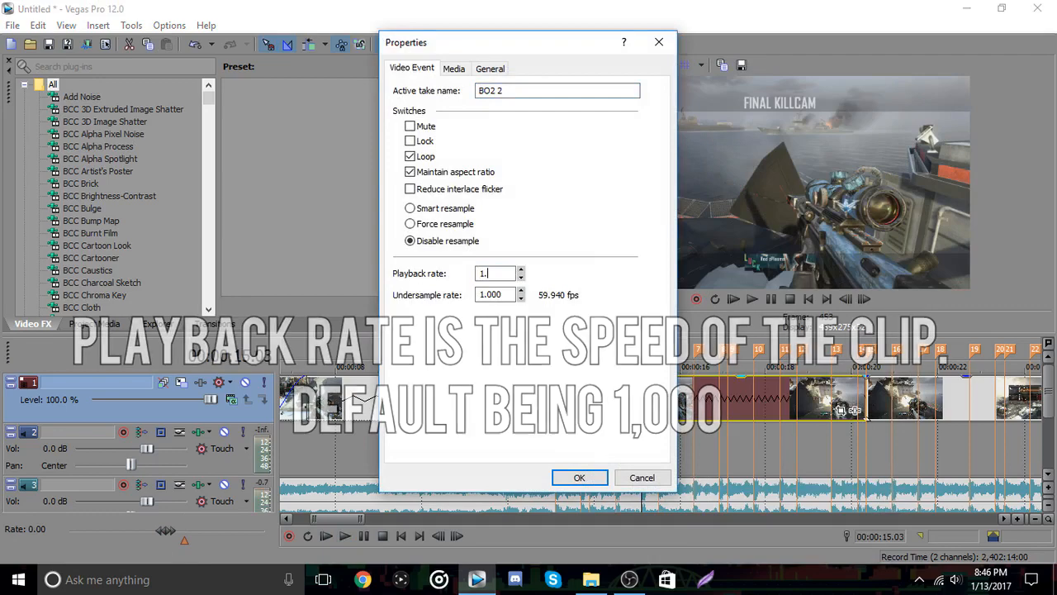
{"action": "type", "text": "000"}
{"action": "key", "text": "Return"}
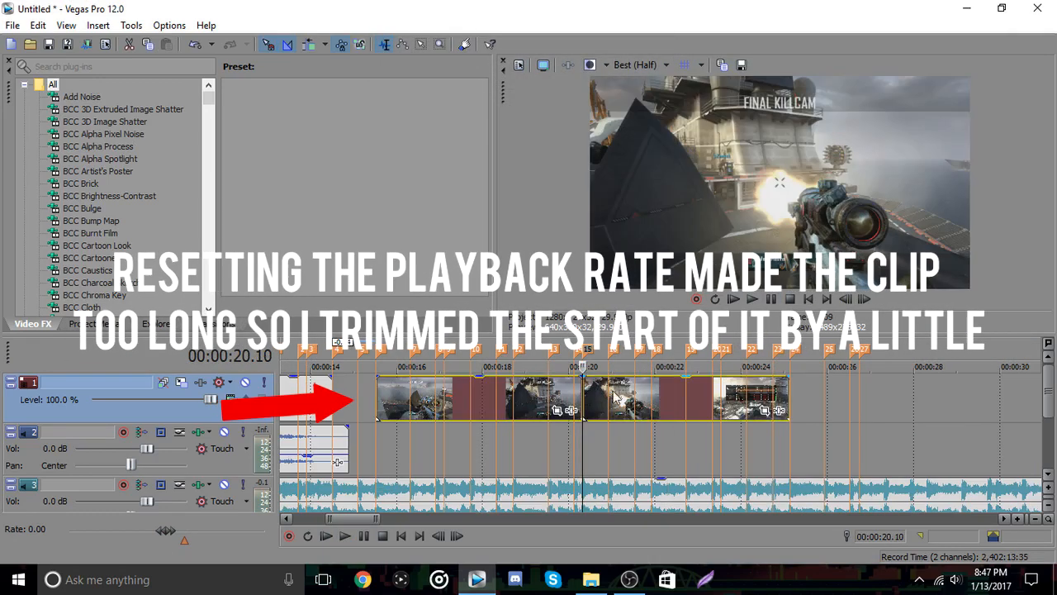
- Trim the first killcam segment's start at 00:00:14.27 and move both killcam segments back to begin at marker 4
{"action": "left_click_drag", "start_coordinate": [613, 397], "coordinate": [517, 402]}
{"action": "scroll", "coordinate": [751, 355], "scroll_direction": "up", "scroll_amount": 3}
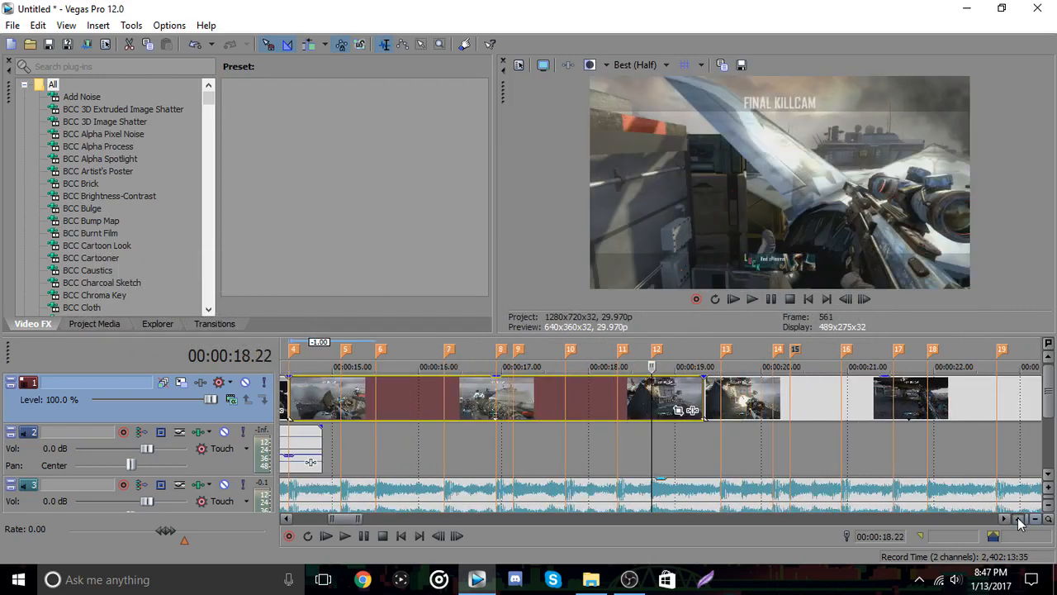
{"action": "right_click", "coordinate": [322, 398]}
{"action": "left_click", "coordinate": [388, 291]}
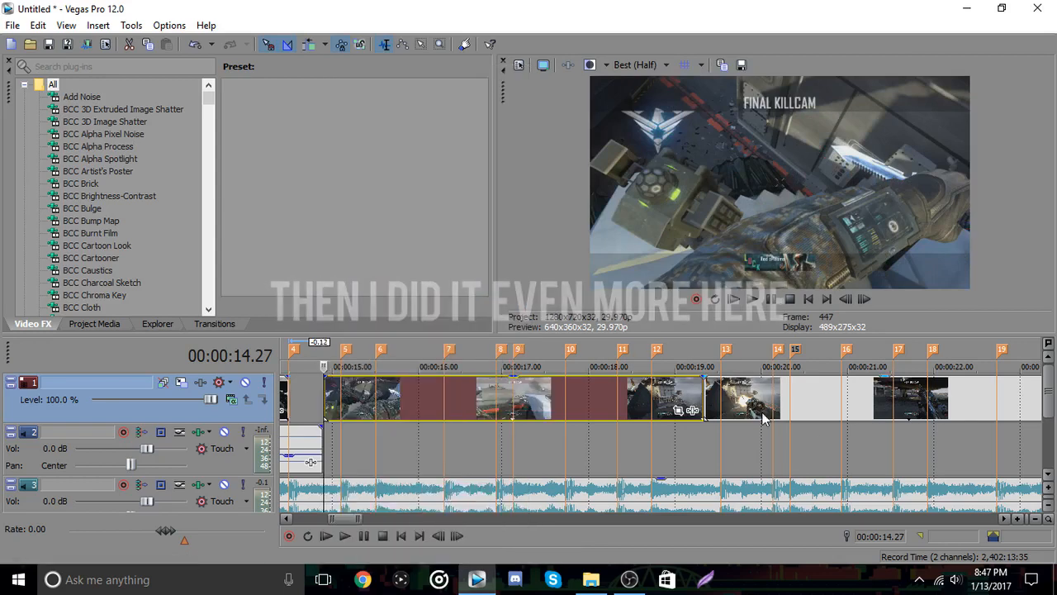
- Play the killcam from marker 12 at 00:00:18.22 to check the shot's timing against the music
{"action": "left_click", "coordinate": [653, 399]}
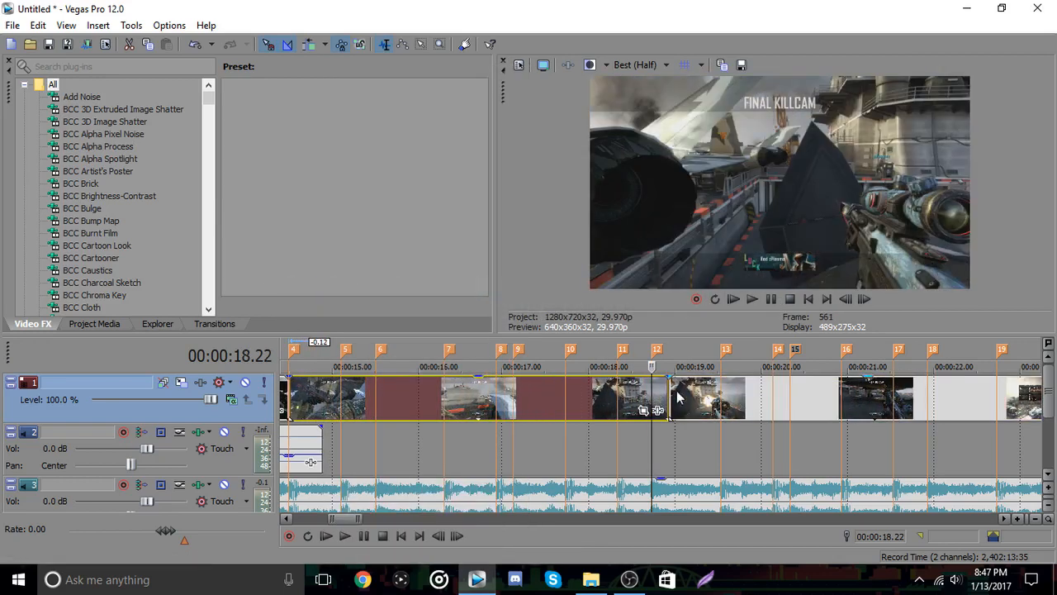
{"action": "left_click", "coordinate": [769, 301]}
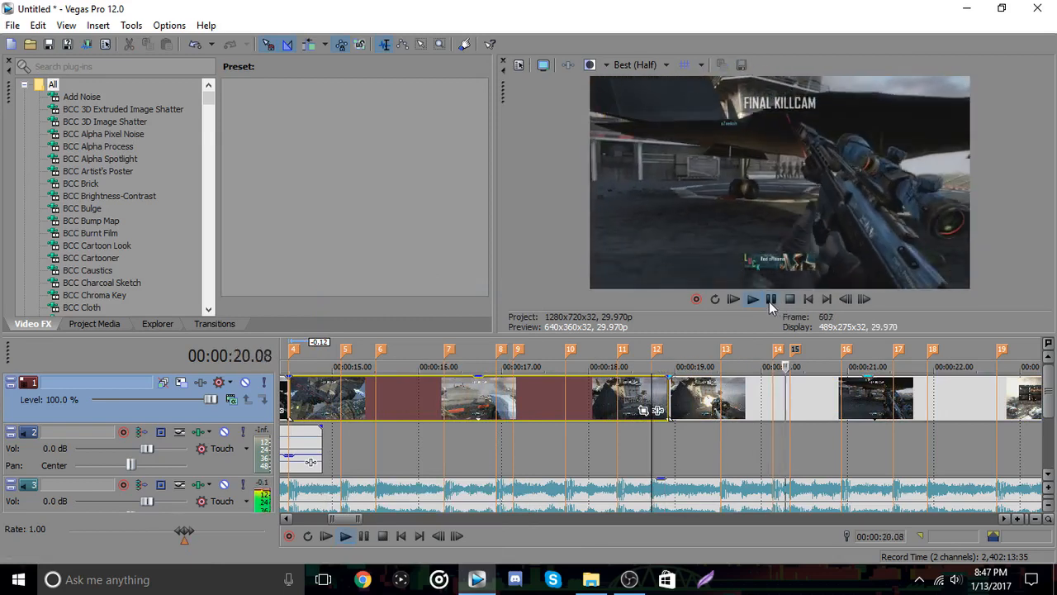
{"action": "key", "text": "space"}
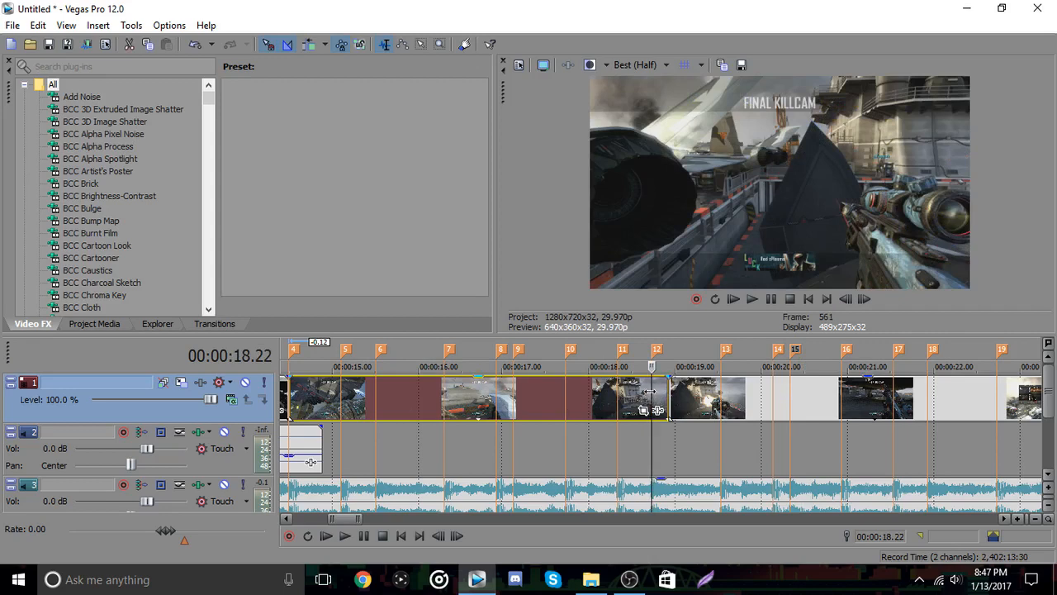
- Move both killcam segments back so their cut meets marker 12, trim the first segment's start to marker 4, and play the result
{"action": "mouse_move", "coordinate": [639, 393]}
{"action": "left_mouse_down"}
{"action": "mouse_move", "coordinate": [621, 392]}
{"action": "mouse_move", "coordinate": [653, 392]}
{"action": "left_mouse_up"}
{"action": "left_click", "coordinate": [289, 362]}
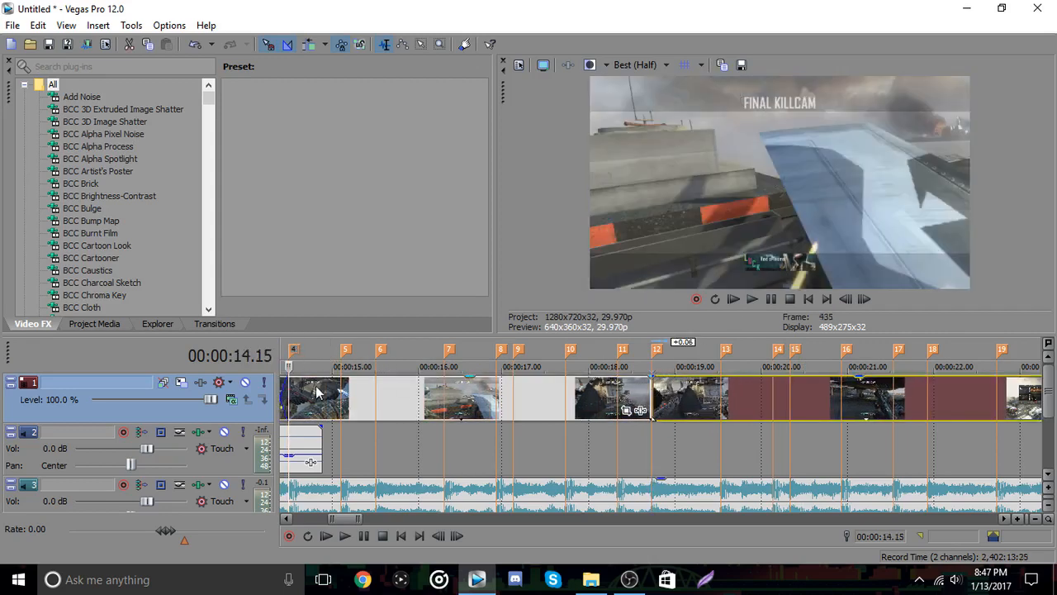
{"action": "right_click", "coordinate": [320, 393]}
{"action": "left_click", "coordinate": [377, 291]}
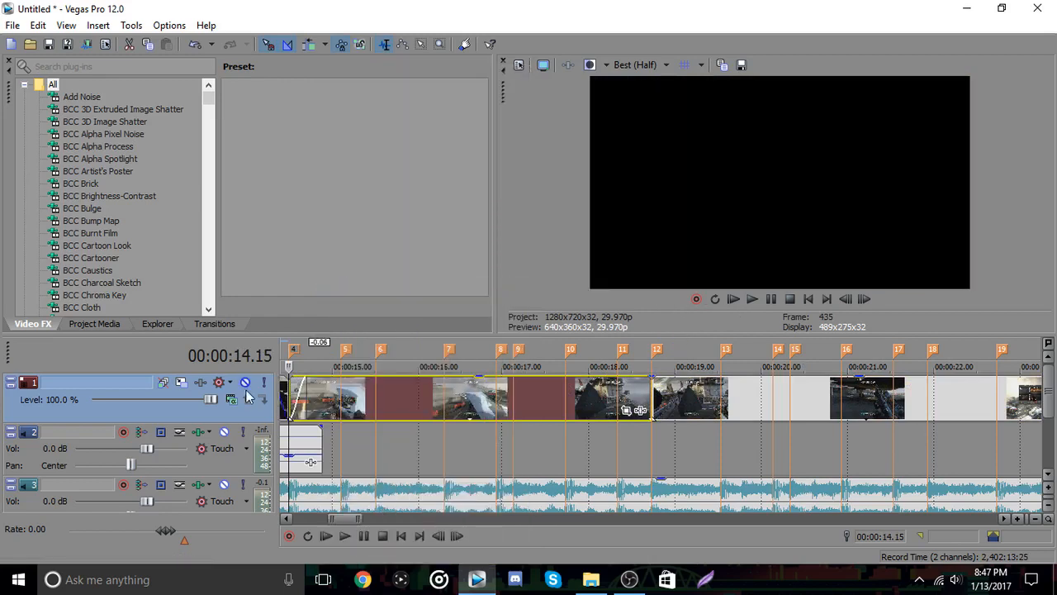
{"action": "left_click_drag", "start_coordinate": [304, 403], "coordinate": [285, 403]}
{"action": "key", "text": "space"}
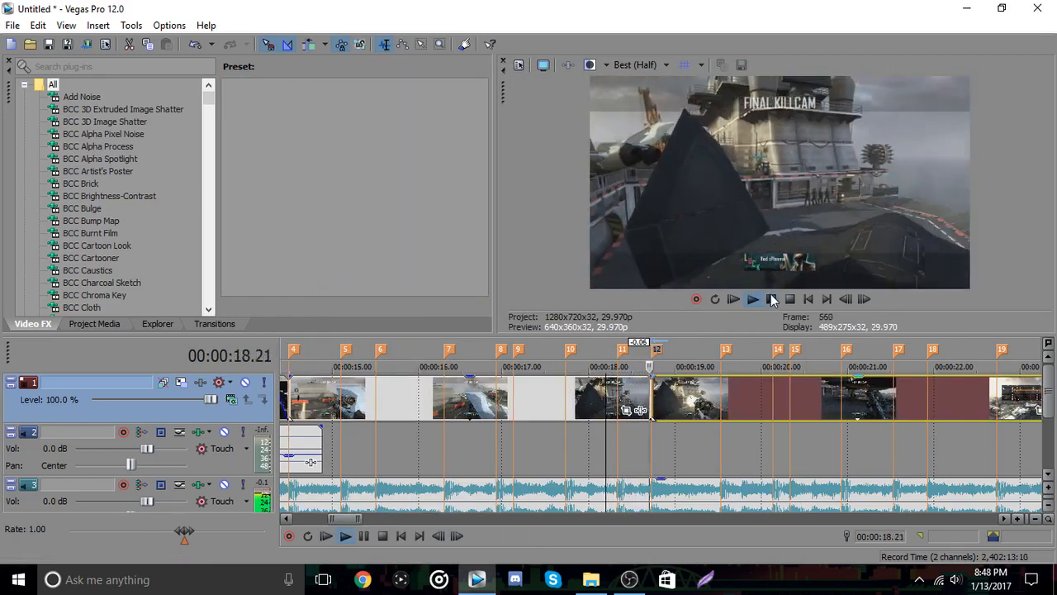
{"action": "left_click", "coordinate": [773, 301]}
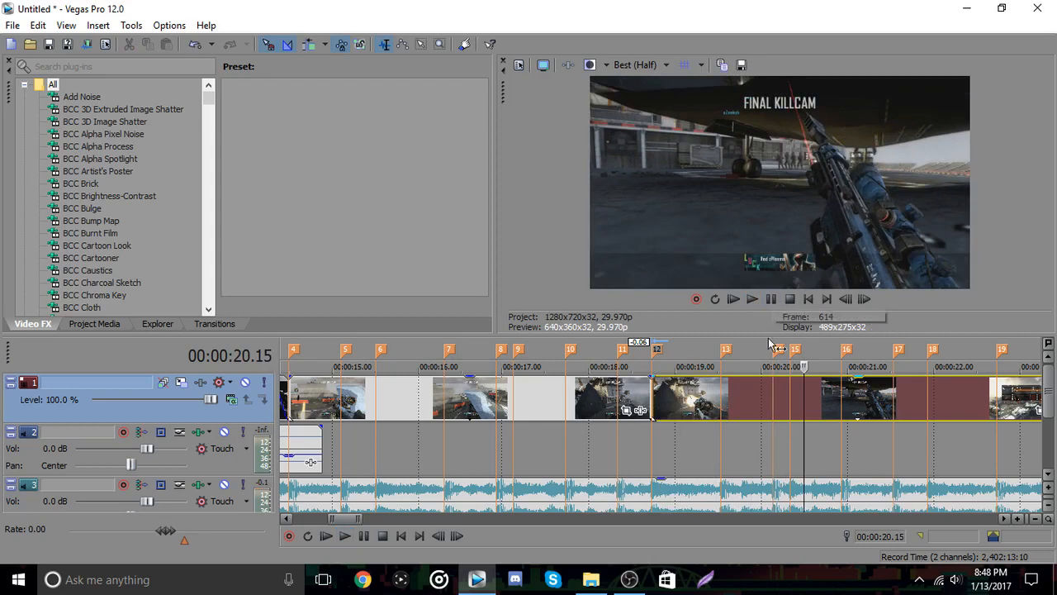
- Move both killcam segments forward so their cut meets marker 13, and extend the first segment's start back to marker 4
{"action": "left_click", "coordinate": [720, 405]}
{"action": "left_click_drag", "start_coordinate": [749, 403], "coordinate": [822, 397]}
{"action": "left_click_drag", "start_coordinate": [618, 396], "coordinate": [686, 393]}
{"action": "left_click_drag", "start_coordinate": [358, 399], "coordinate": [290, 398]}
- Play the killcam from marker 4 and again from 00:00:19.07 to check the shot's timing at marker 13
{"action": "left_click", "coordinate": [290, 367]}
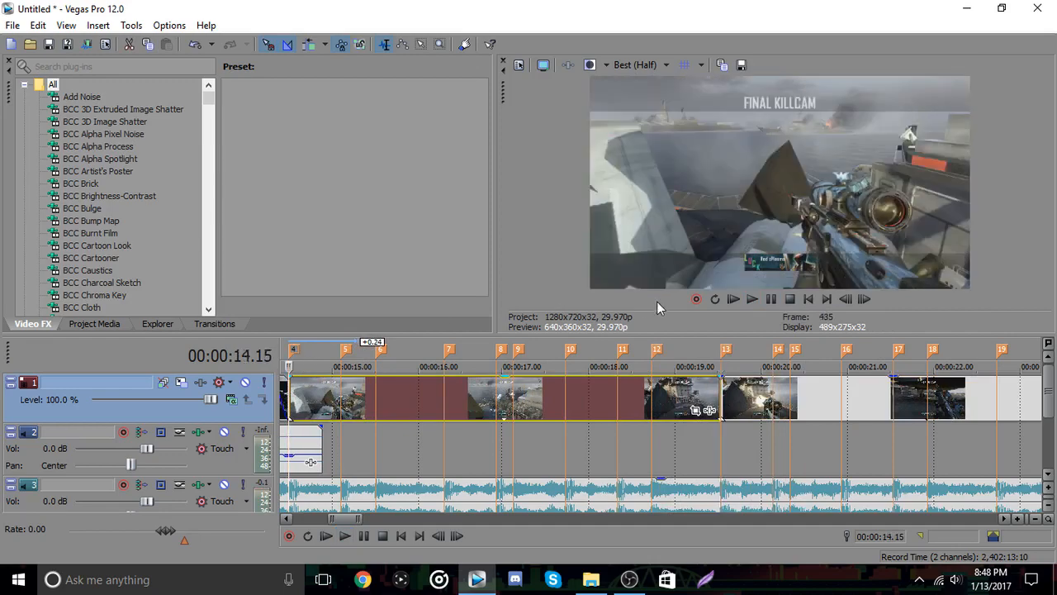
{"action": "left_click", "coordinate": [771, 302]}
{"action": "left_click", "coordinate": [691, 355]}
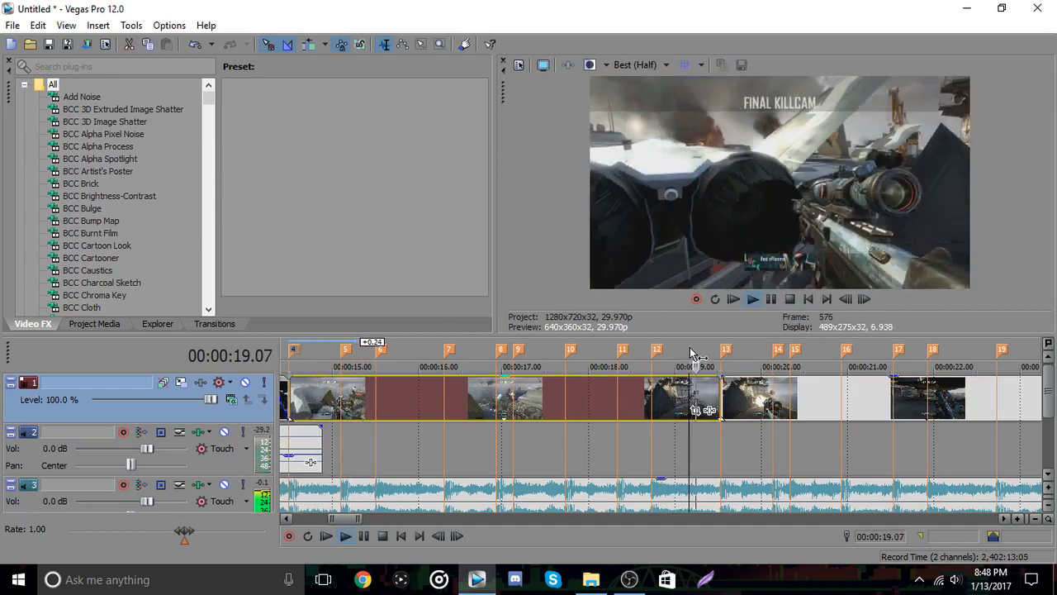
{"action": "left_click", "coordinate": [690, 356]}
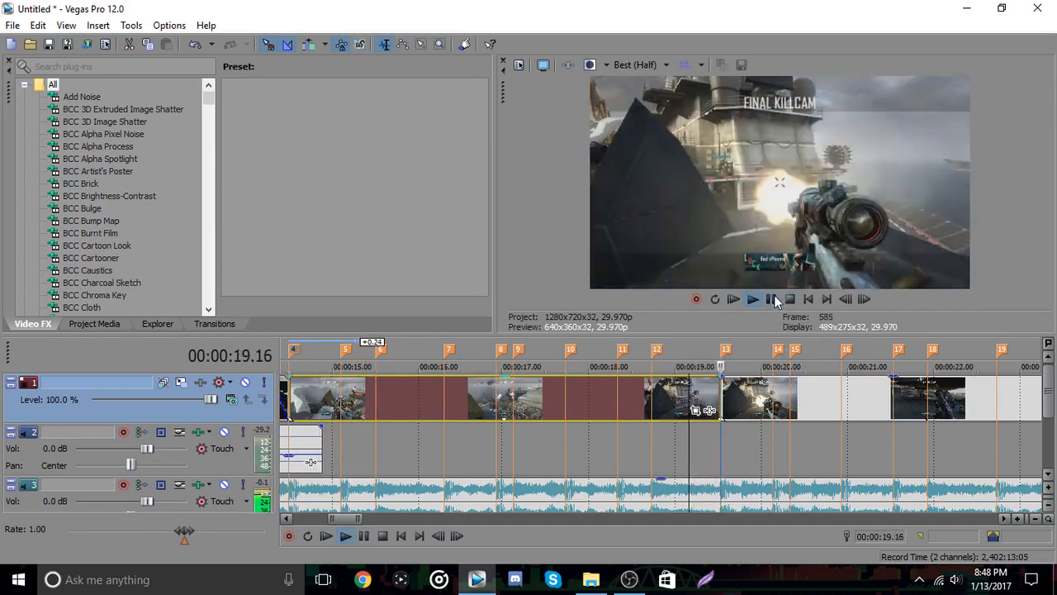
{"action": "left_click", "coordinate": [771, 299]}
- Compare the killcam frames at markers 13, 14 and 15 to see how the action after the shot meets the beats
{"action": "left_click", "coordinate": [792, 366]}
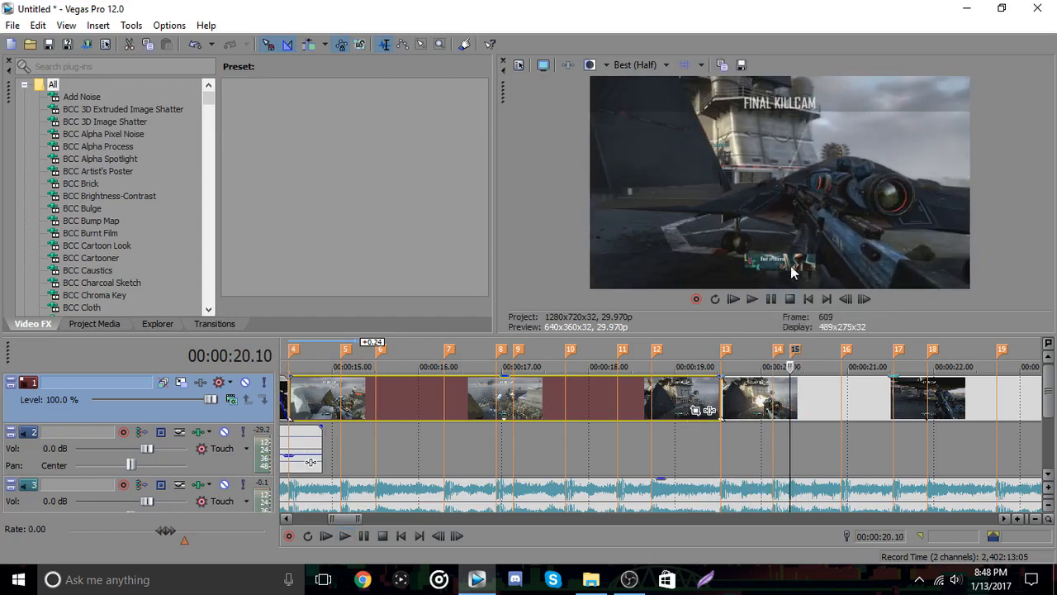
{"action": "left_click", "coordinate": [795, 419]}
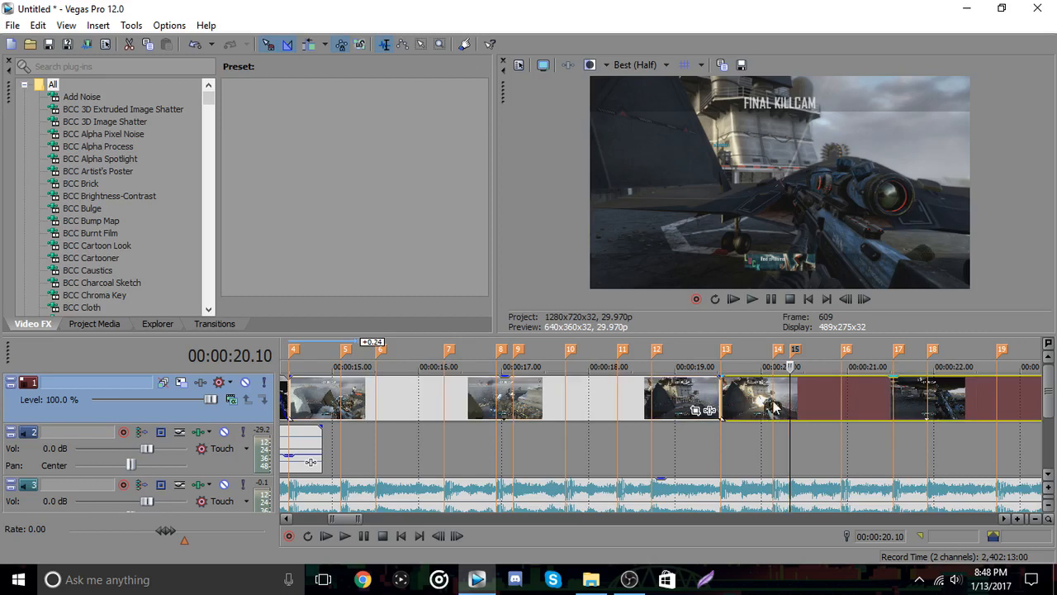
{"action": "left_click", "coordinate": [723, 397]}
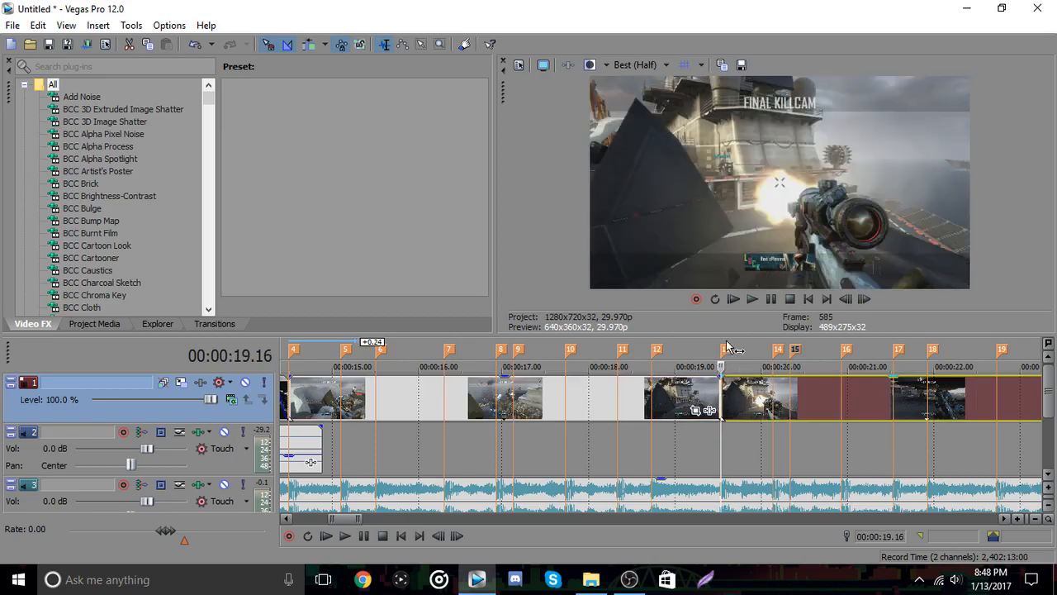
{"action": "left_click", "coordinate": [779, 350]}
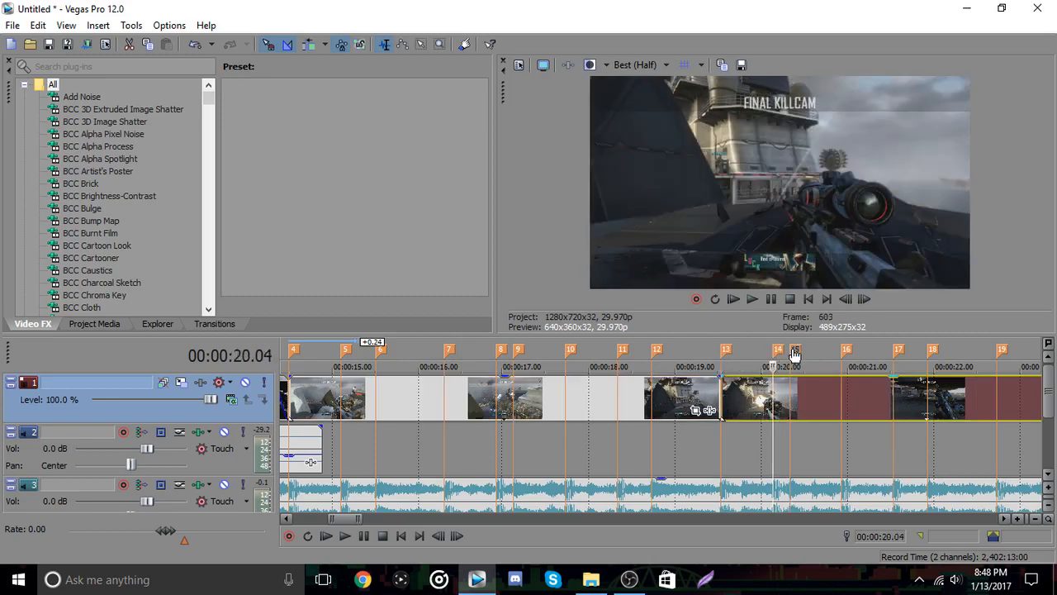
{"action": "left_click", "coordinate": [796, 349]}
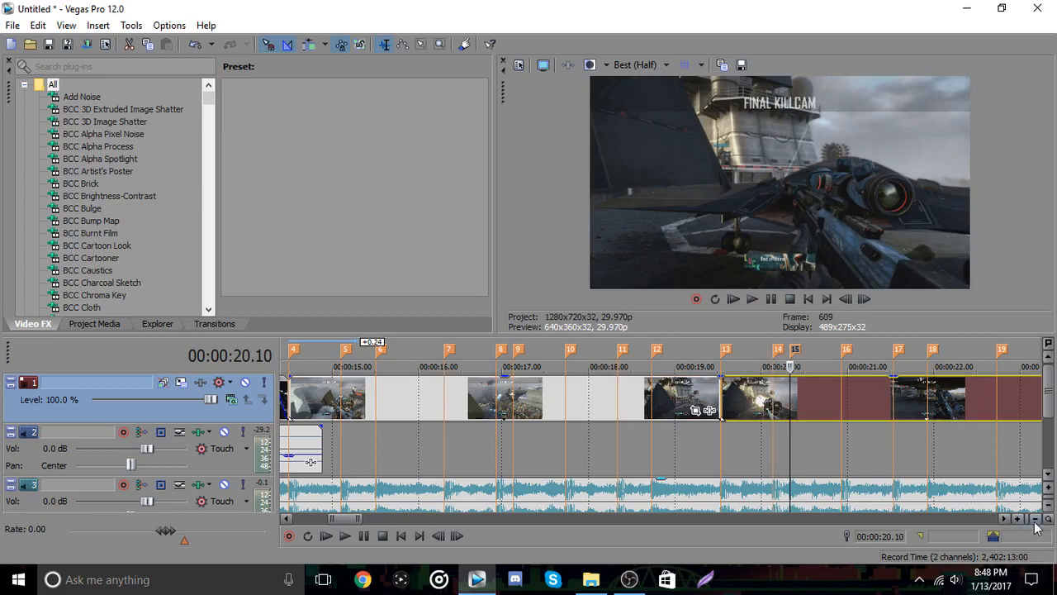
{"action": "scroll", "coordinate": [501, 347], "scroll_direction": "down", "scroll_amount": 4}
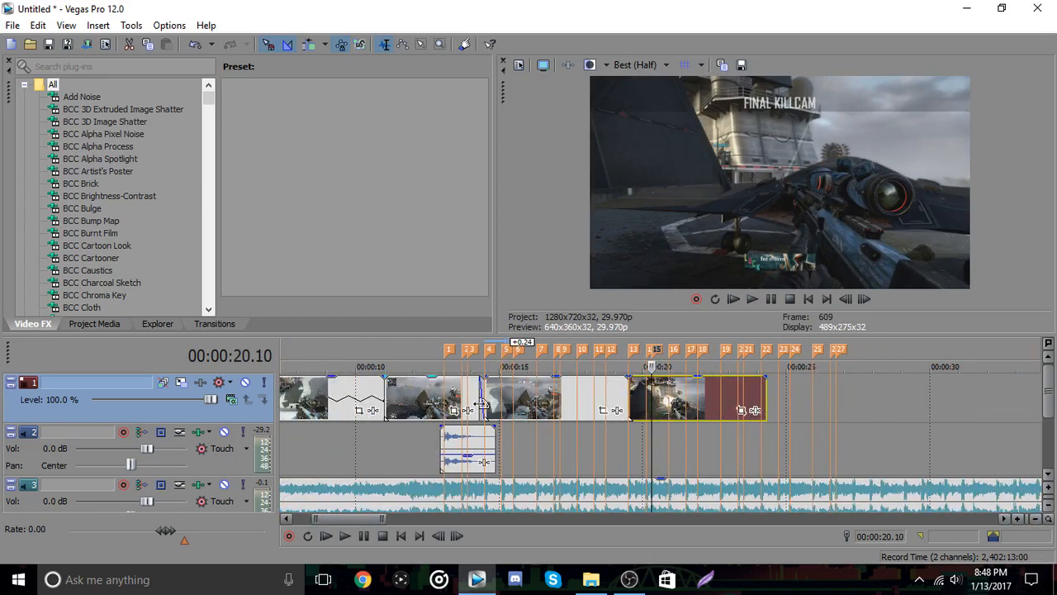
{"action": "left_click", "coordinate": [450, 364]}
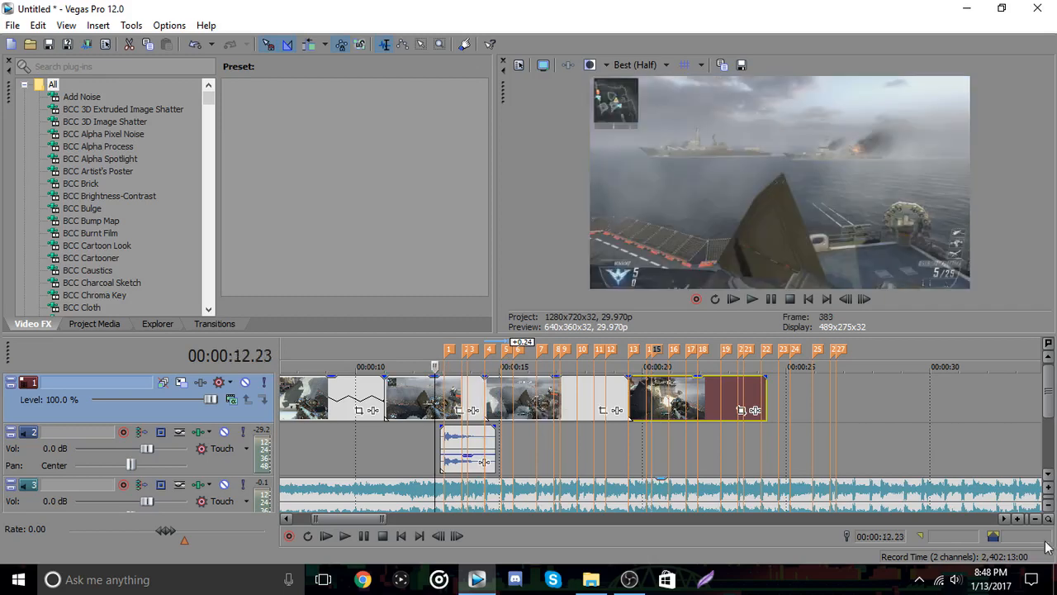
{"action": "left_click", "coordinate": [1019, 519]}
{"action": "left_click", "coordinate": [1018, 518]}
{"action": "left_click", "coordinate": [1019, 519]}
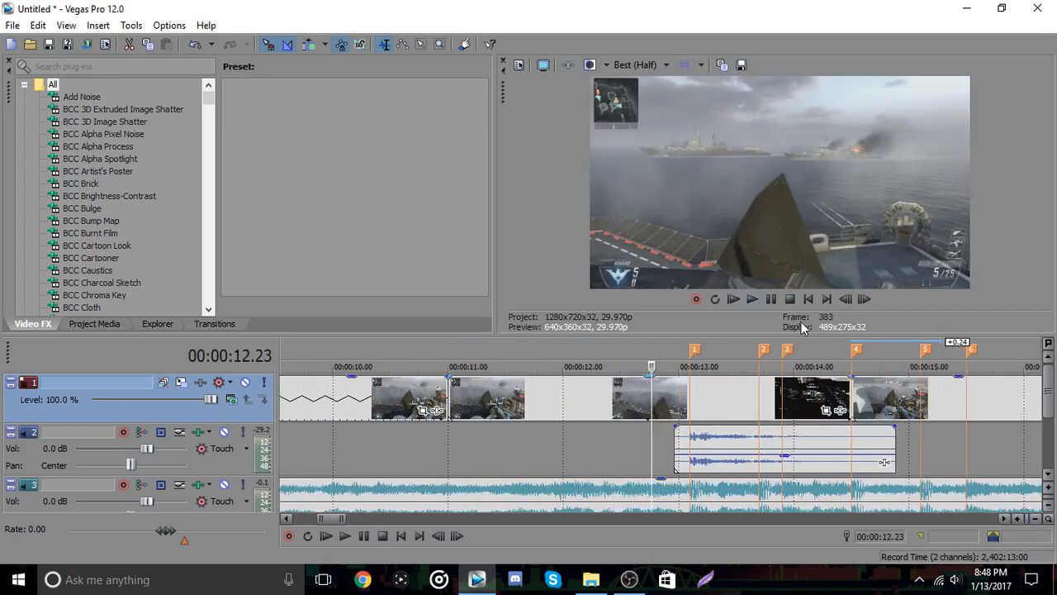
- Find the Color Corrector among the video effects and display its presets
{"action": "left_click", "coordinate": [86, 66]}
{"action": "left_click_drag", "start_coordinate": [209, 95], "coordinate": [209, 175]}
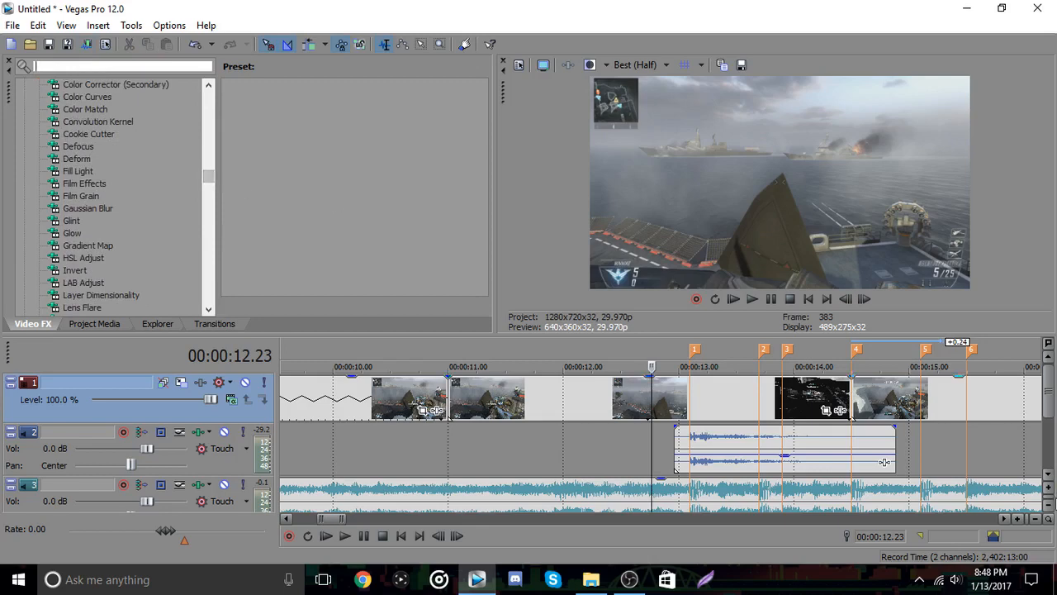
{"action": "left_click", "coordinate": [1034, 520]}
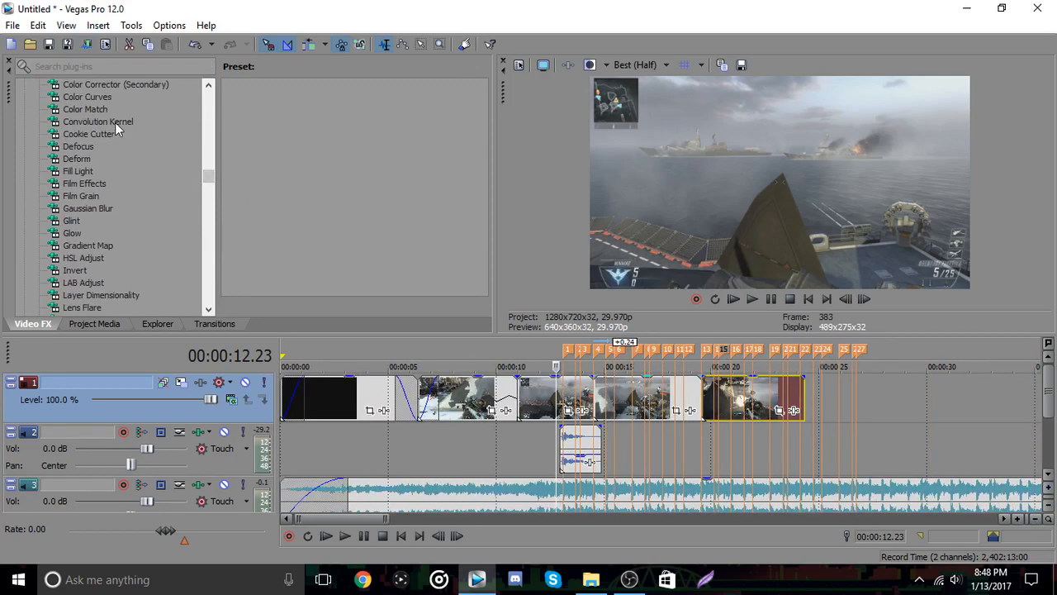
{"action": "scroll", "coordinate": [203, 182], "scroll_direction": "up", "scroll_amount": 2}
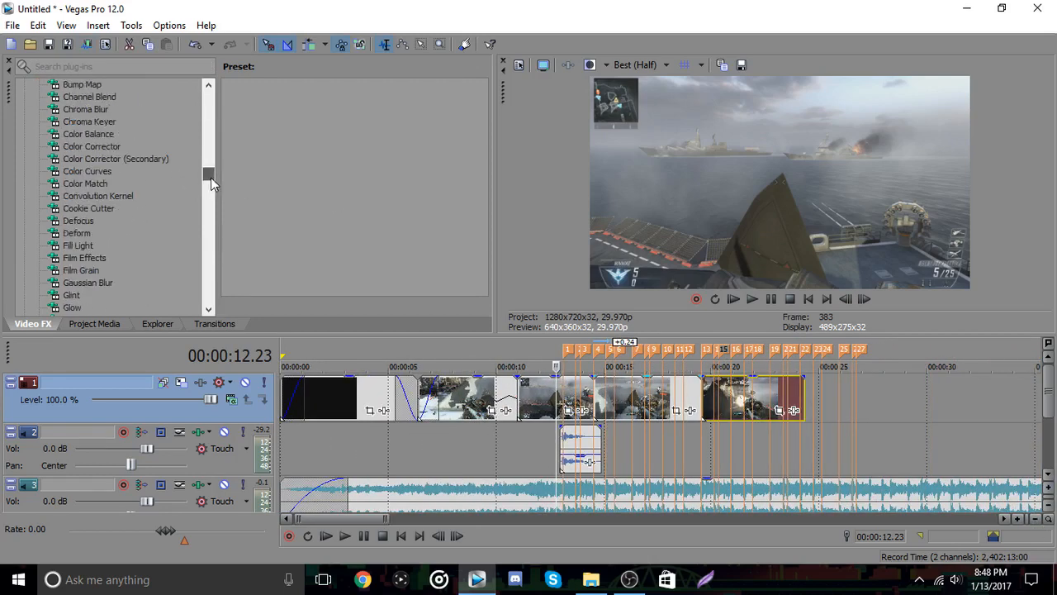
{"action": "left_click", "coordinate": [109, 147]}
{"action": "scroll", "coordinate": [356, 205], "scroll_direction": "down", "scroll_amount": 5}
{"action": "scroll", "coordinate": [347, 227], "scroll_direction": "up", "scroll_amount": 5}
- Preview the gameplay and killcam clips at several points, stepping forward to the killcam frame at 00:00:18.03
{"action": "left_click", "coordinate": [540, 399]}
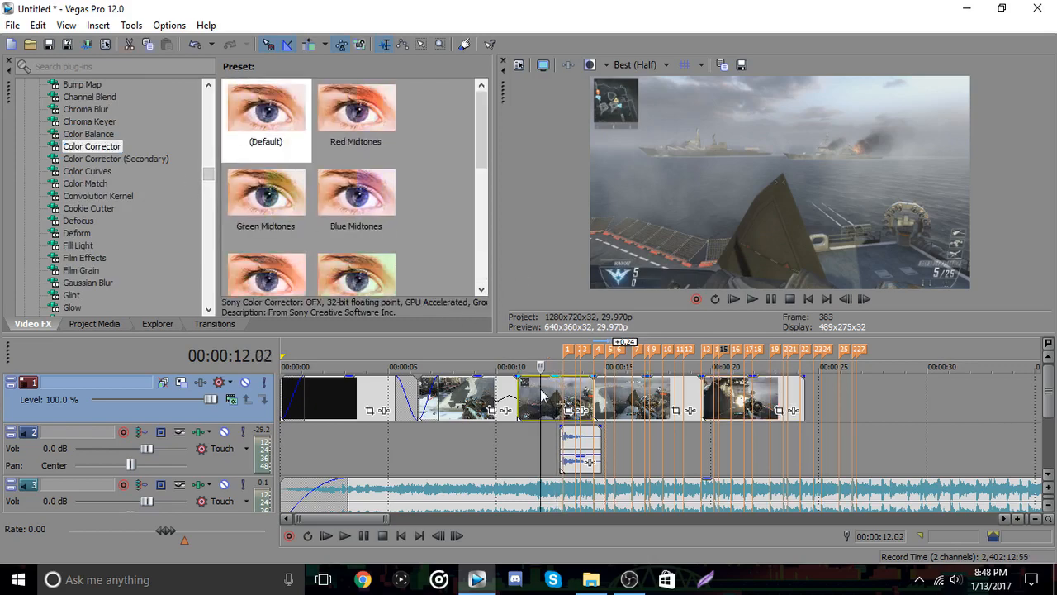
{"action": "left_click", "coordinate": [577, 395]}
{"action": "left_click", "coordinate": [613, 392]}
{"action": "left_click", "coordinate": [665, 397]}
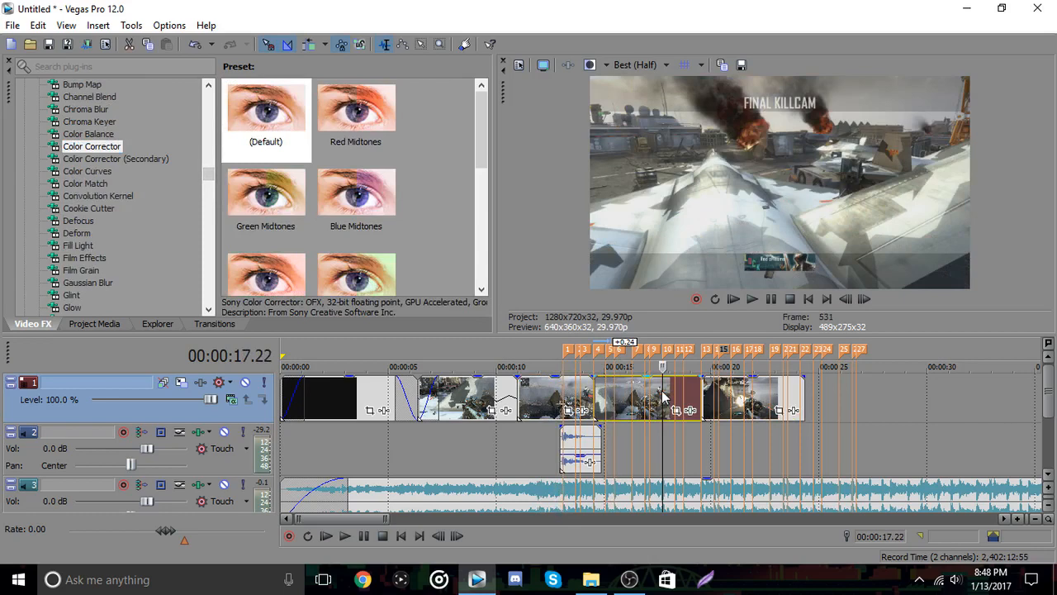
{"action": "left_click", "coordinate": [863, 300]}
{"action": "left_click", "coordinate": [863, 300]}
{"action": "left_click", "coordinate": [864, 300]}
{"action": "left_click", "coordinate": [863, 300]}
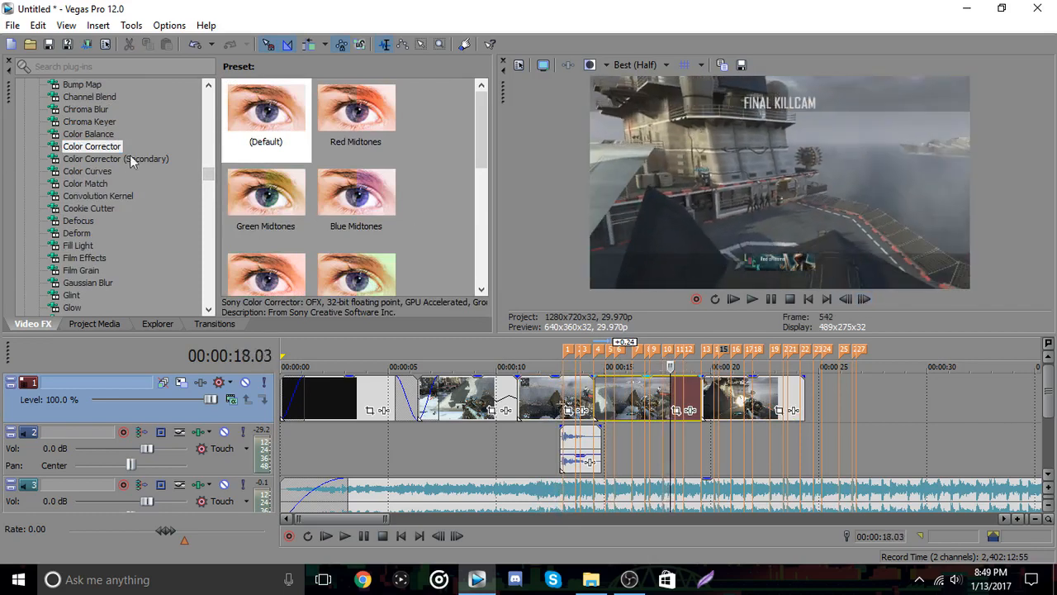
- Apply the default Color Corrector preset to the video track and set its saturation to 1.200
{"action": "left_click_drag", "start_coordinate": [261, 137], "coordinate": [859, 361]}
{"action": "left_click_drag", "start_coordinate": [906, 391], "coordinate": [390, 400]}
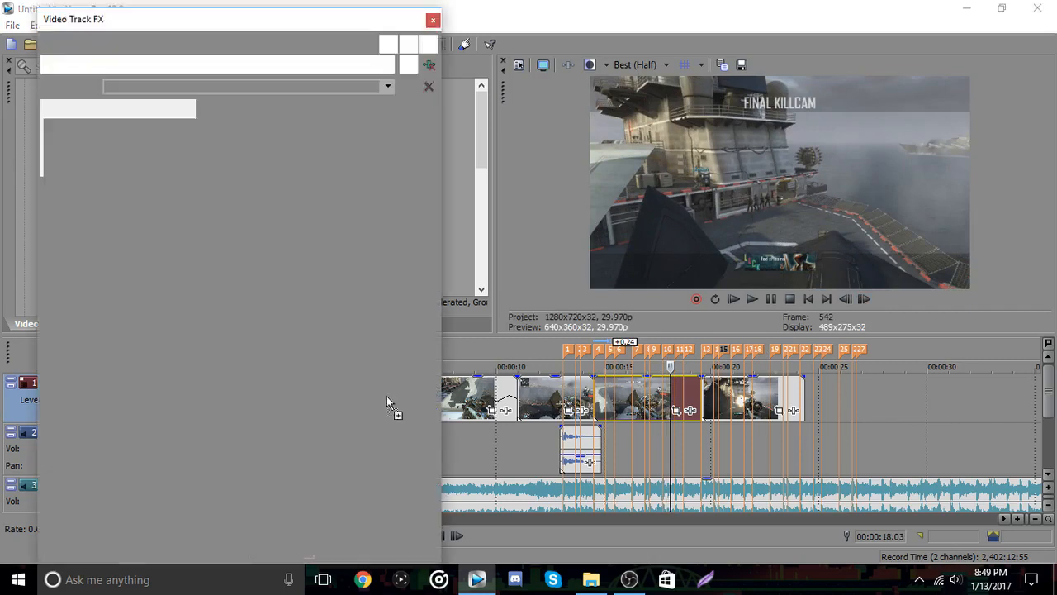
{"action": "scroll", "coordinate": [417, 297], "scroll_direction": "down", "scroll_amount": 3}
{"action": "left_click", "coordinate": [251, 485]}
{"action": "key", "text": "BackSpace"}
{"action": "key", "text": "BackSpace"}
{"action": "key", "text": "BackSpace"}
{"action": "type", "text": "2"}
{"action": "key", "text": "Return"}
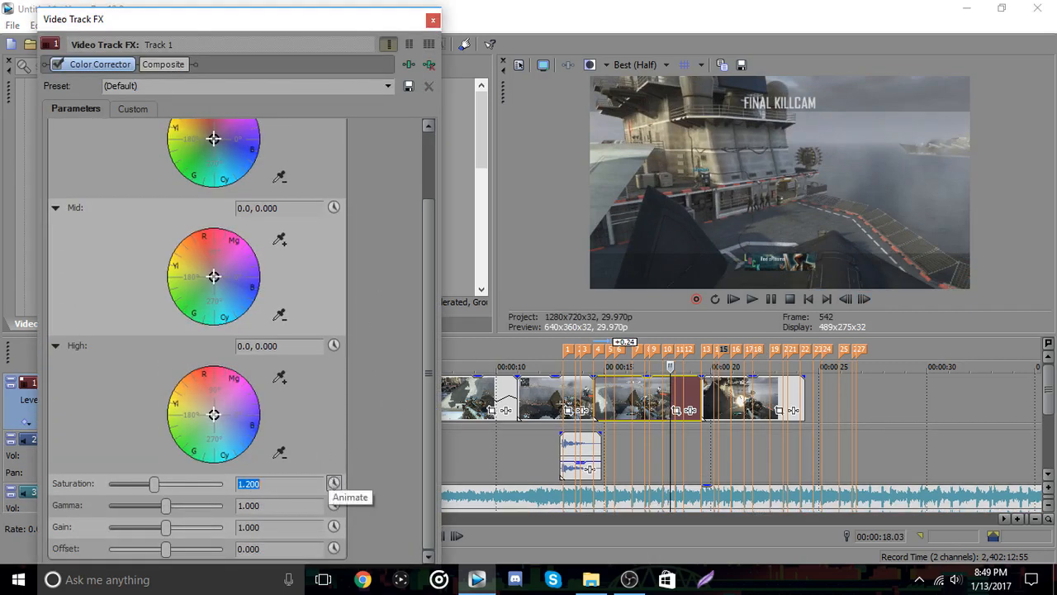
{"action": "left_click", "coordinate": [433, 19]}
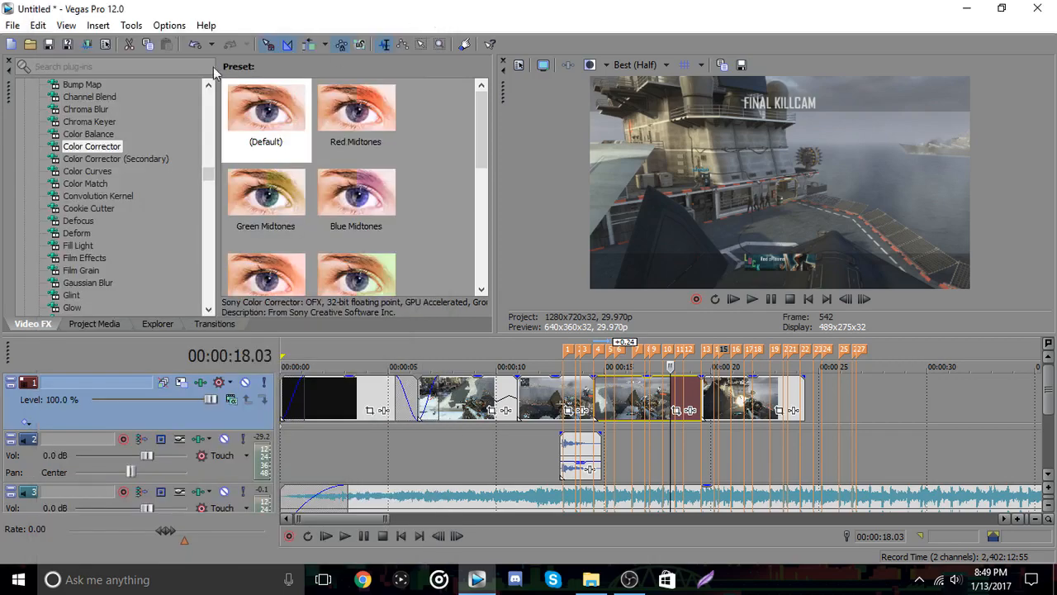
- Save the project to the Desktop as tut
{"action": "left_click", "coordinate": [55, 42]}
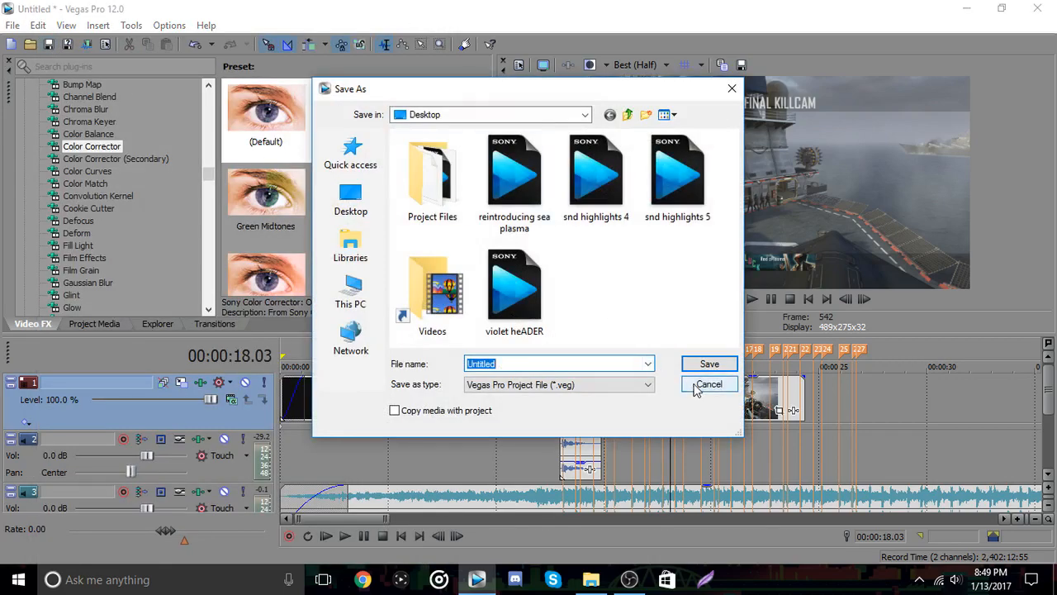
{"action": "type", "text": "tut"}
{"action": "key", "text": "Return"}
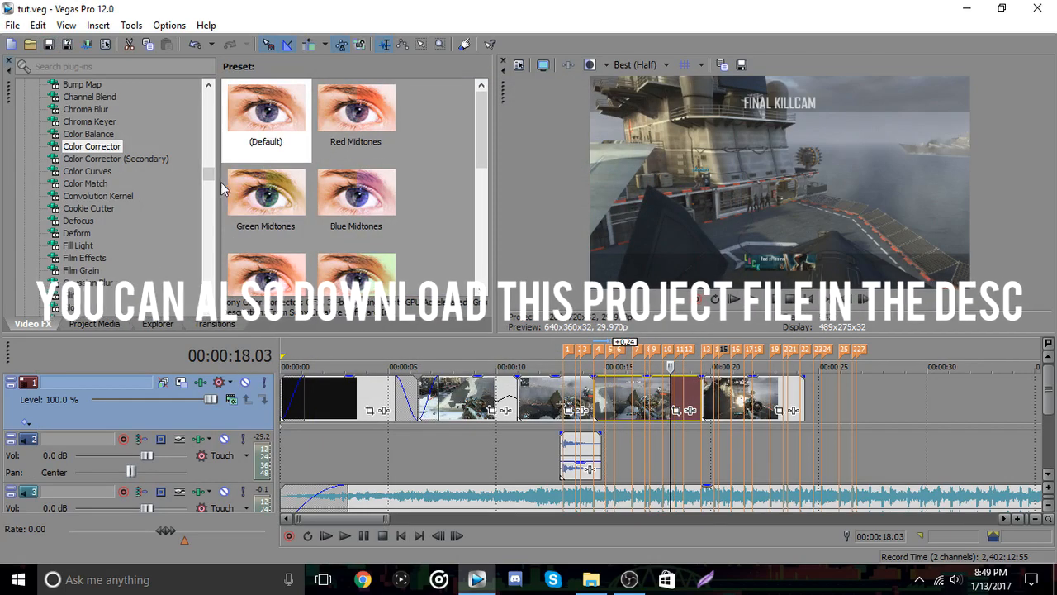
- Add a second Color Corrector with the default preset to the video track and close its settings
{"action": "mouse_move", "coordinate": [208, 175]}
{"action": "left_mouse_down"}
{"action": "mouse_move", "coordinate": [211, 186]}
{"action": "mouse_move", "coordinate": [211, 175]}
{"action": "left_mouse_up"}
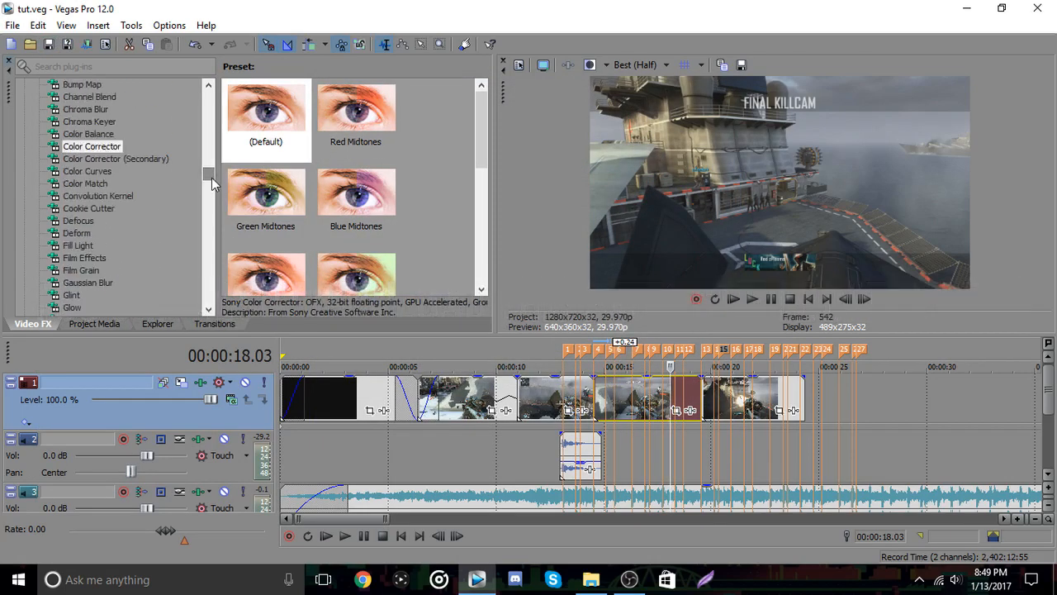
{"action": "left_click", "coordinate": [113, 148]}
{"action": "left_click_drag", "start_coordinate": [281, 122], "coordinate": [851, 409]}
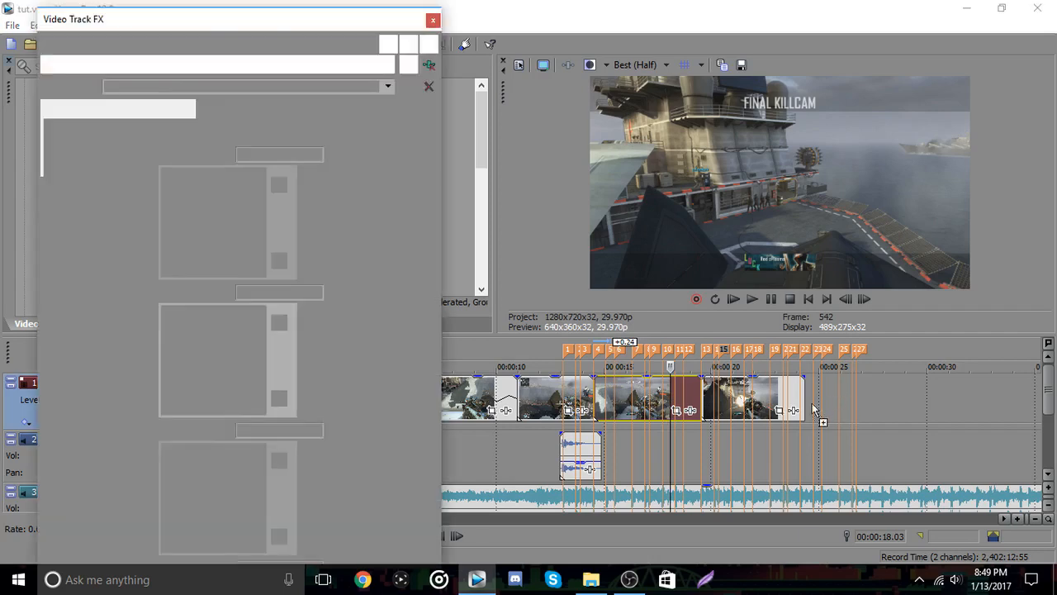
{"action": "left_click", "coordinate": [831, 406]}
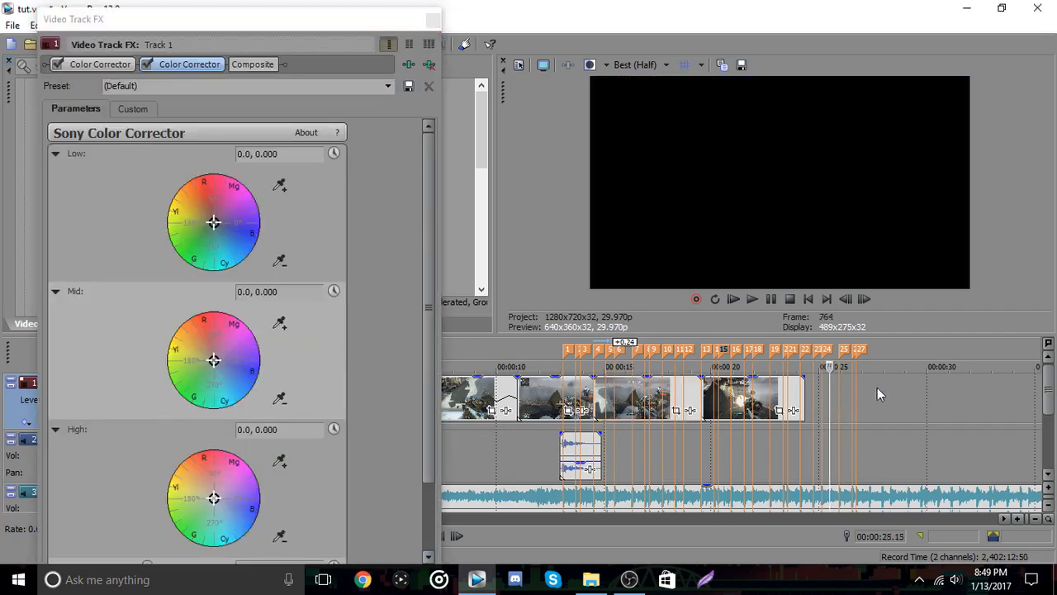
{"action": "left_click", "coordinate": [890, 397]}
{"action": "left_click", "coordinate": [875, 395]}
{"action": "left_click", "coordinate": [432, 12]}
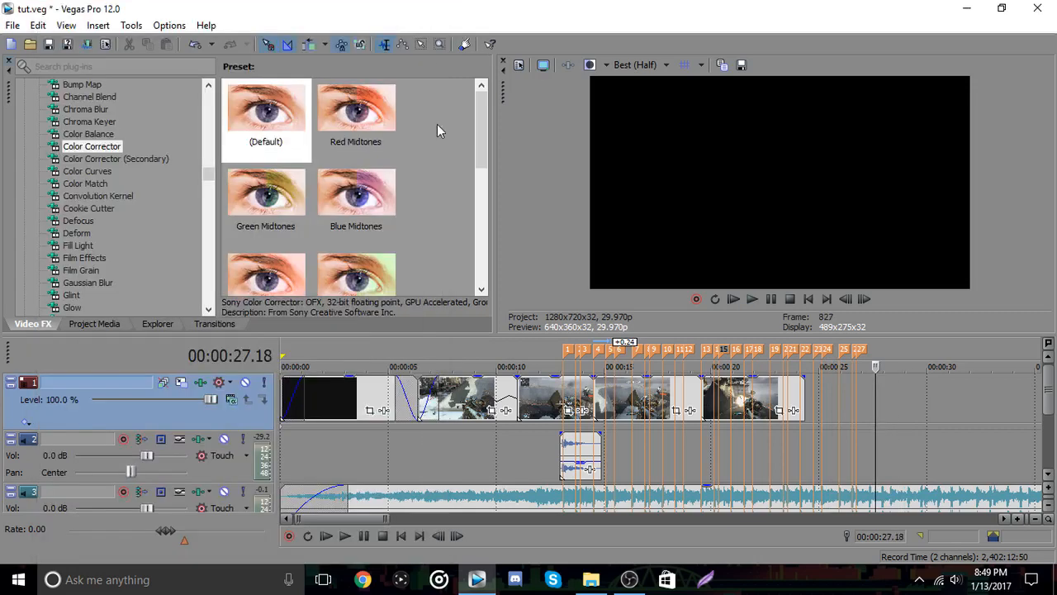
- Insert a new video track and move the intro clip onto it, separate from the gameplay clips
{"action": "left_click", "coordinate": [339, 385]}
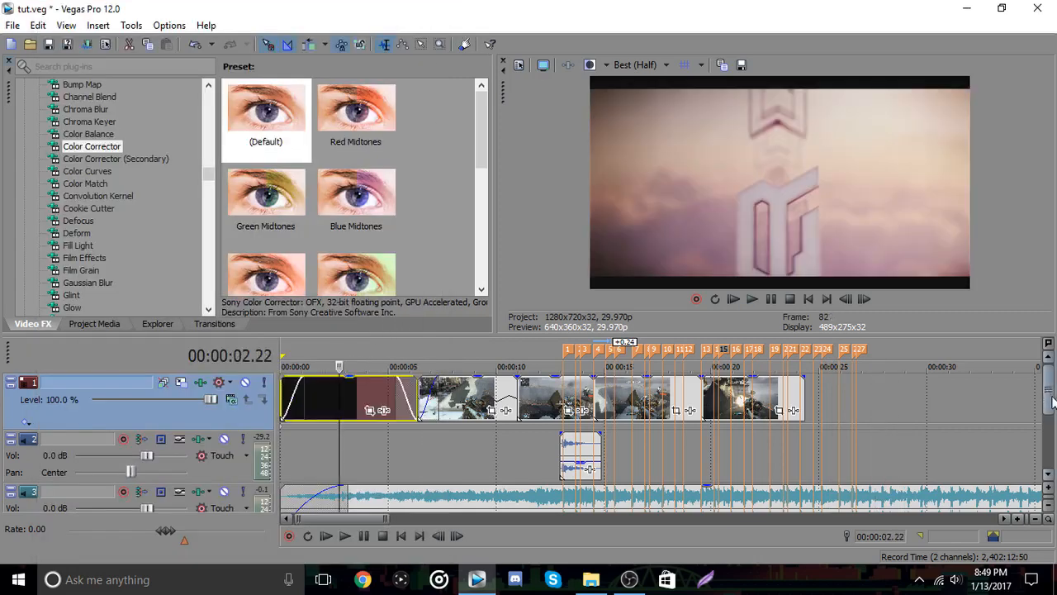
{"action": "left_click_drag", "start_coordinate": [1050, 380], "coordinate": [1051, 398]}
{"action": "right_click", "coordinate": [505, 495]}
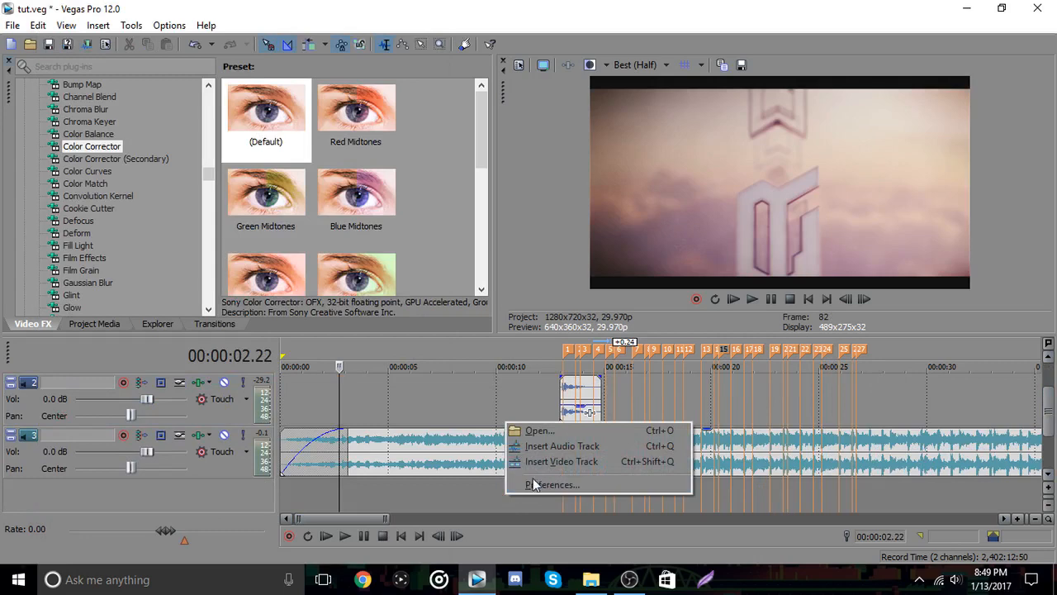
{"action": "left_click", "coordinate": [537, 461]}
{"action": "left_click", "coordinate": [334, 413]}
{"action": "left_click_drag", "start_coordinate": [339, 459], "coordinate": [346, 411]}
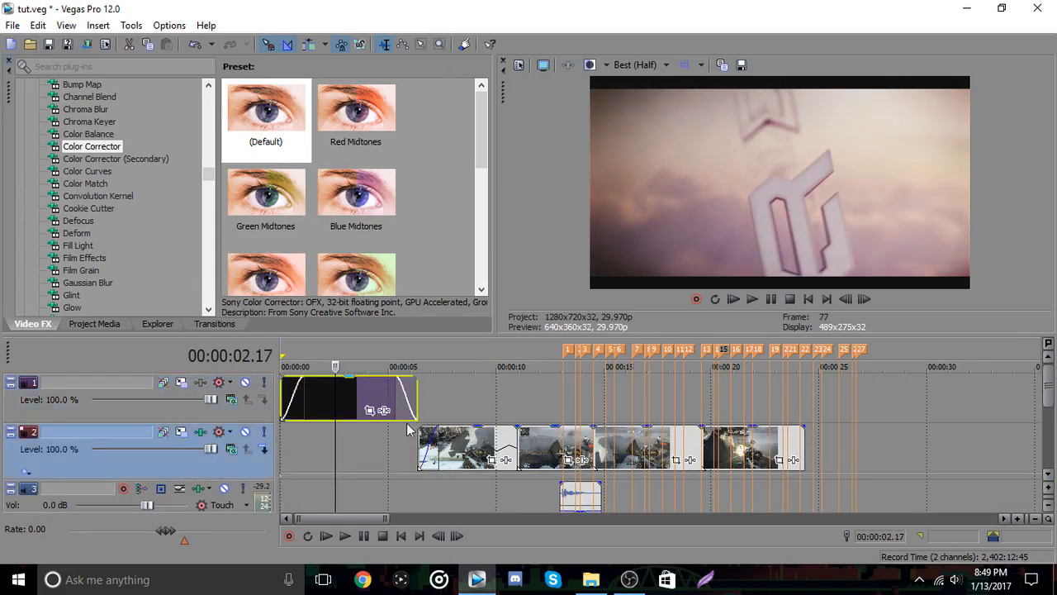
- Show the gameplay track's effect keyframes and remove the duplicate Color Corrector from that track
{"action": "left_click", "coordinate": [487, 356]}
{"action": "left_click", "coordinate": [538, 446]}
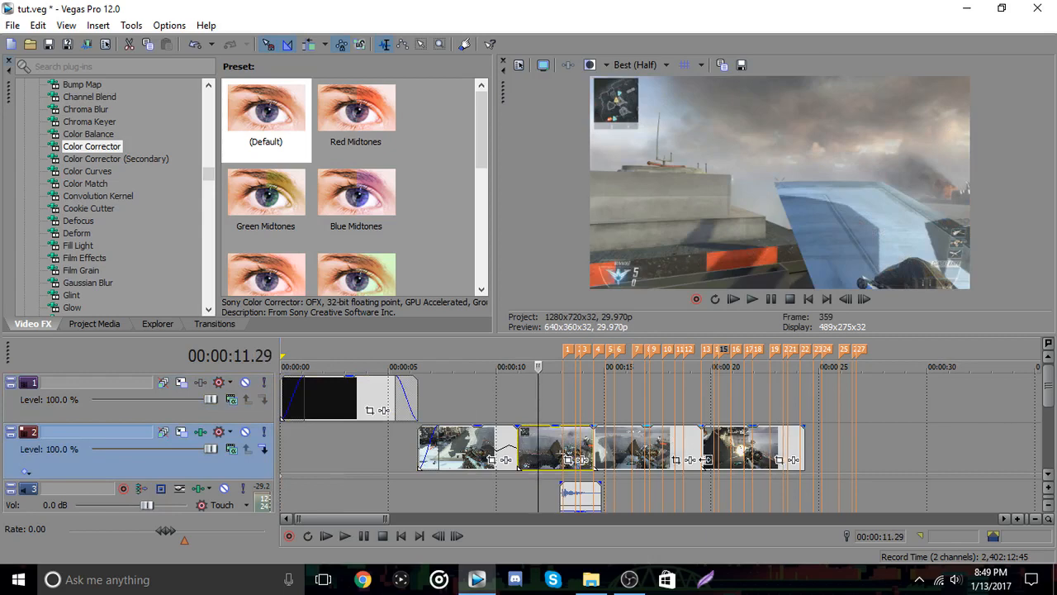
{"action": "left_click_drag", "start_coordinate": [23, 475], "coordinate": [55, 481]}
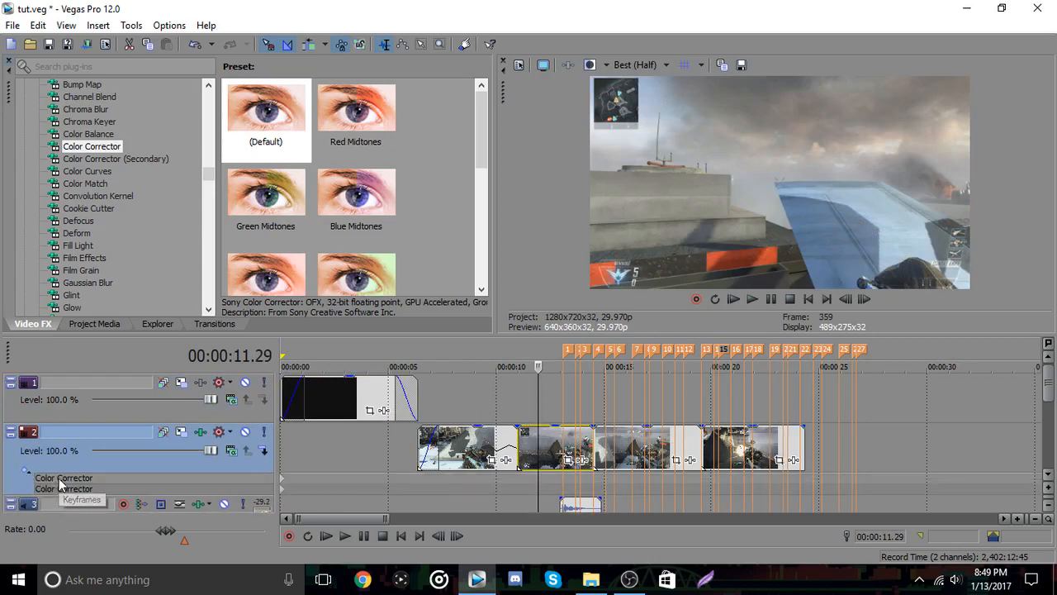
{"action": "left_click", "coordinate": [55, 482]}
{"action": "left_click", "coordinate": [428, 64]}
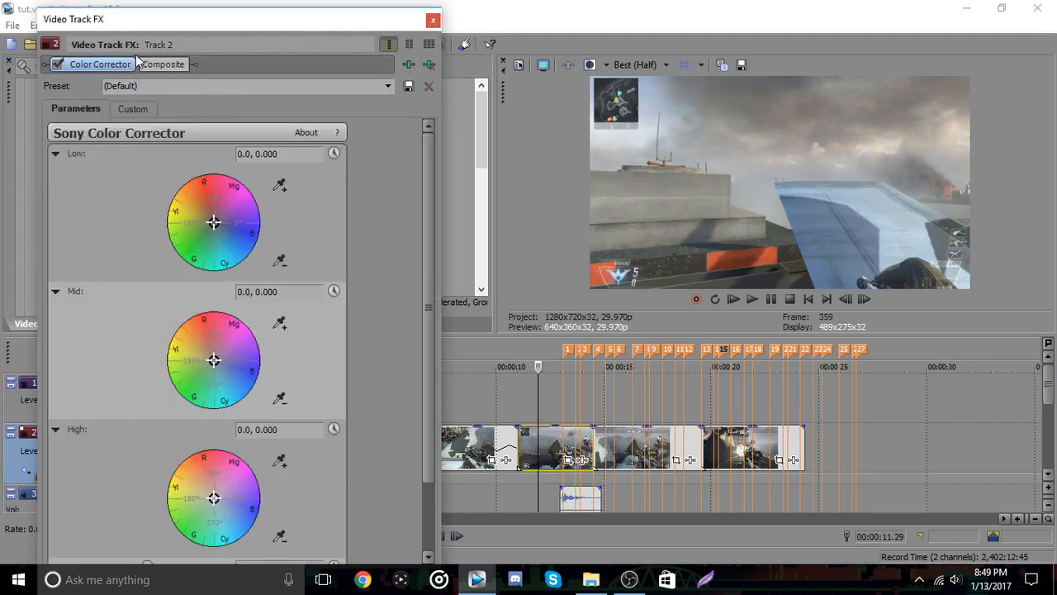
- Set the gameplay track's remaining Color Corrector saturation to 1.200 and close its settings
{"action": "scroll", "coordinate": [431, 211], "scroll_direction": "down", "scroll_amount": 1}
{"action": "scroll", "coordinate": [430, 211], "scroll_direction": "down", "scroll_amount": 3}
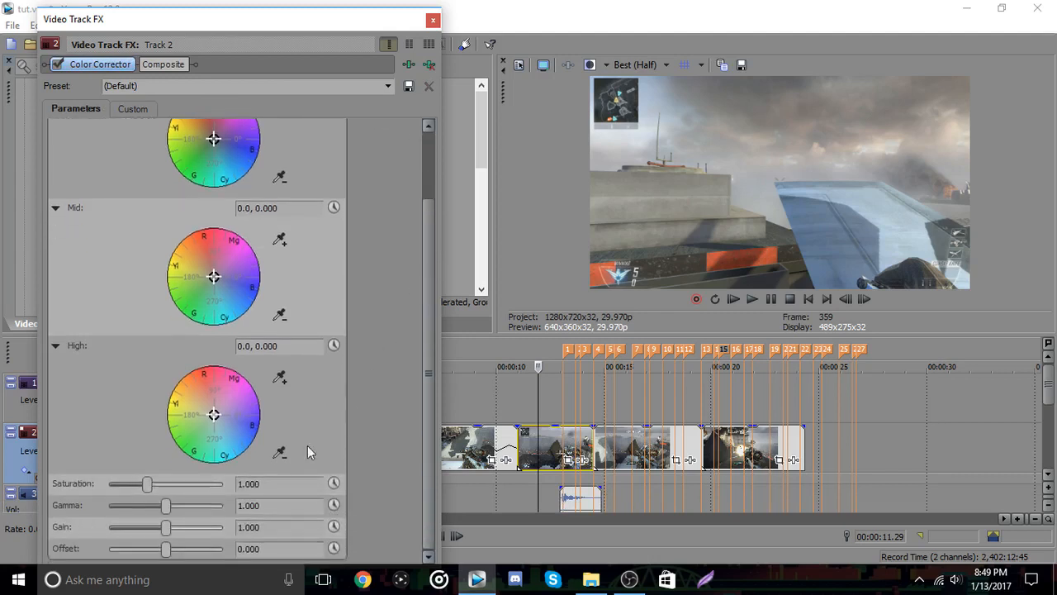
{"action": "left_click", "coordinate": [252, 483]}
{"action": "type", "text": "1.2"}
{"action": "key", "text": "Return"}
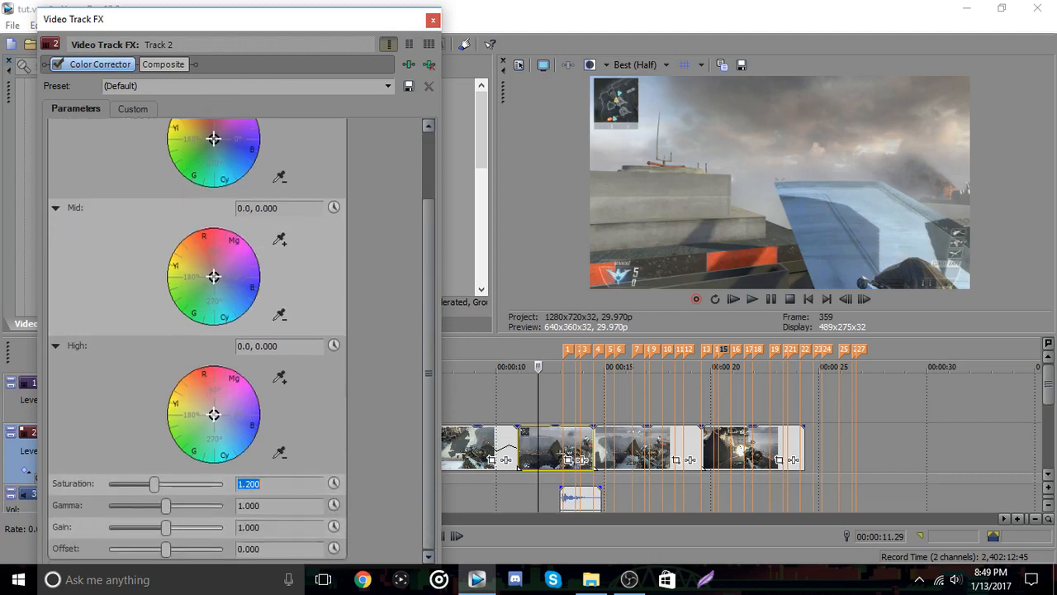
{"action": "left_click", "coordinate": [432, 20]}
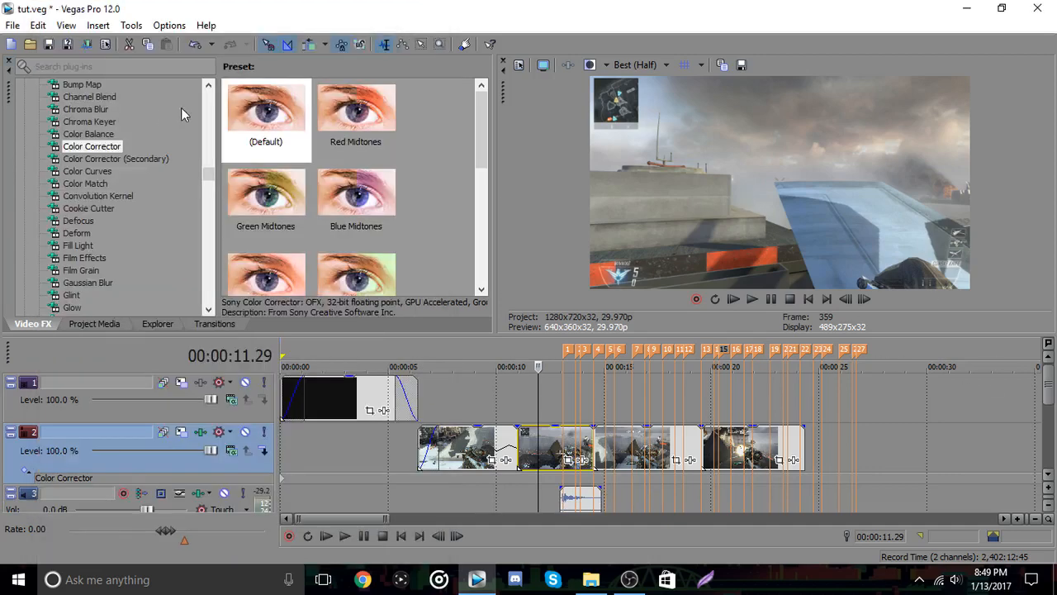
- Find Magic Bullet Looks among the video effects, add its default preset to the gameplay track, and open the look editor
{"action": "scroll", "coordinate": [207, 175], "scroll_direction": "down", "scroll_amount": 5}
{"action": "scroll", "coordinate": [207, 174], "scroll_direction": "up", "scroll_amount": 8}
{"action": "scroll", "coordinate": [209, 175], "scroll_direction": "down", "scroll_amount": 3}
{"action": "left_click_drag", "start_coordinate": [209, 175], "coordinate": [209, 185]}
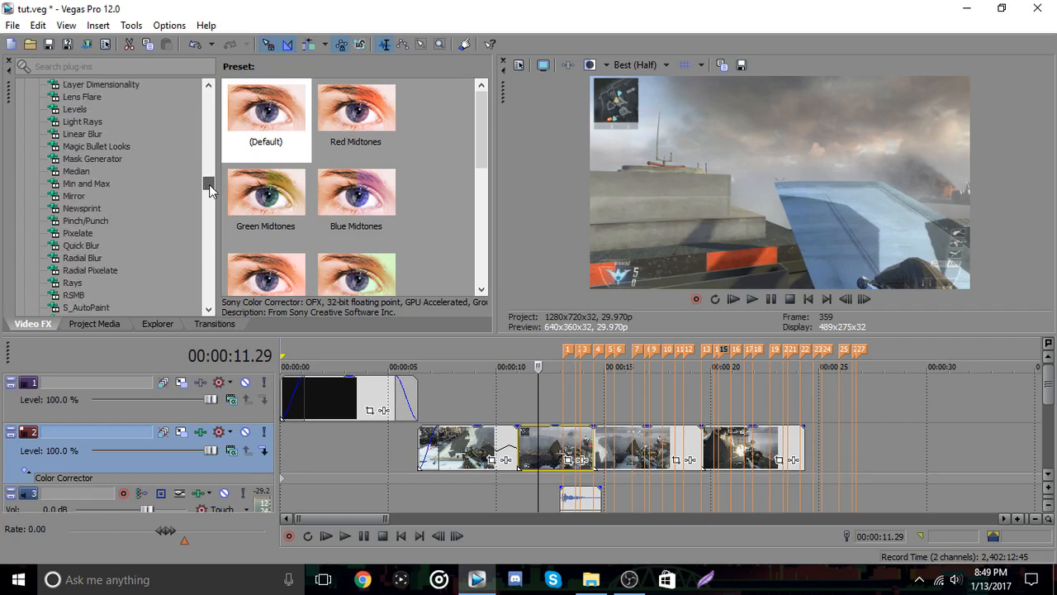
{"action": "left_click", "coordinate": [101, 147]}
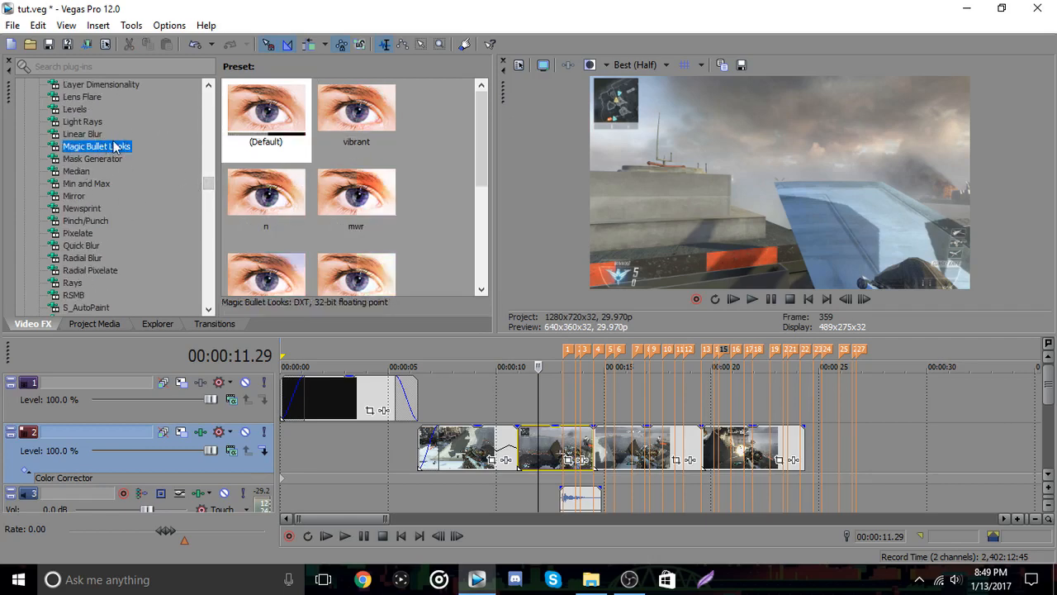
{"action": "left_click_drag", "start_coordinate": [290, 146], "coordinate": [888, 441]}
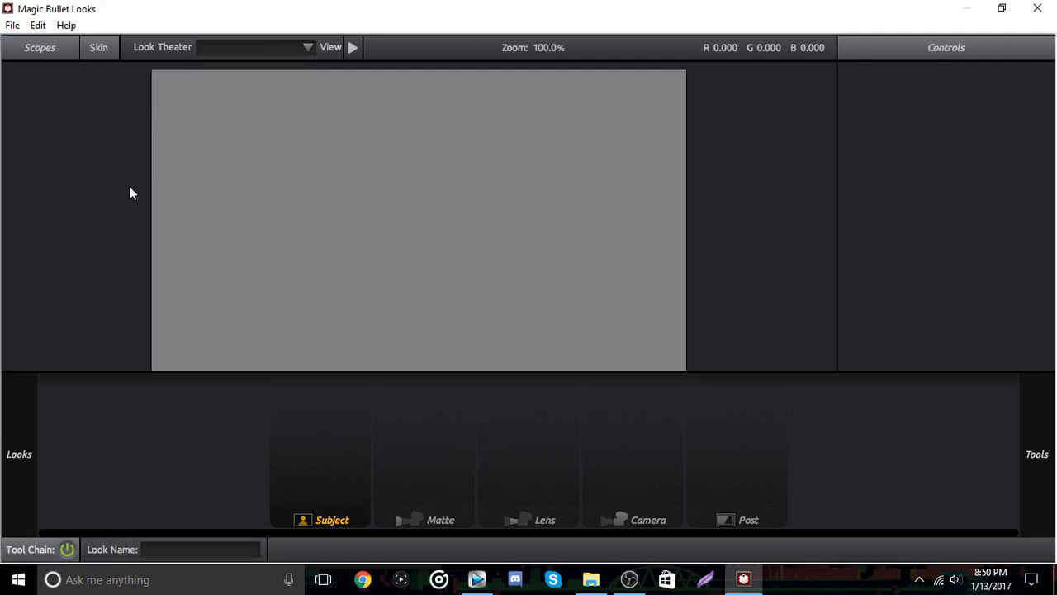
- Browse the available looks, choose the Vibrant look from the Basic group, and apply it to the gameplay track
{"action": "mouse_move", "coordinate": [10, 248]}
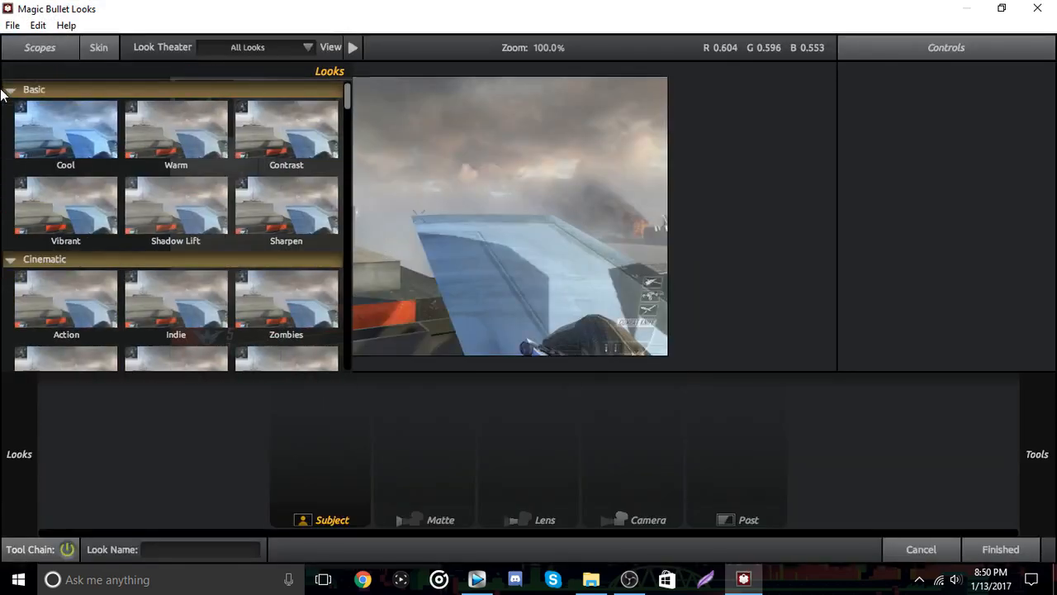
{"action": "scroll", "coordinate": [68, 165], "scroll_direction": "down", "scroll_amount": 2}
{"action": "scroll", "coordinate": [68, 198], "scroll_direction": "down", "scroll_amount": 7}
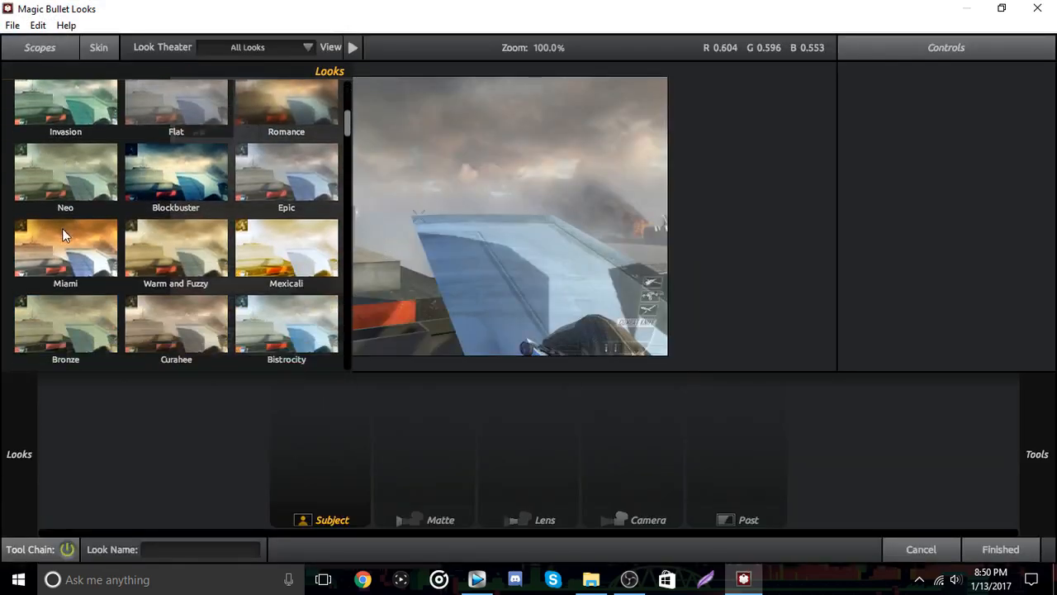
{"action": "scroll", "coordinate": [62, 230], "scroll_direction": "down", "scroll_amount": 10}
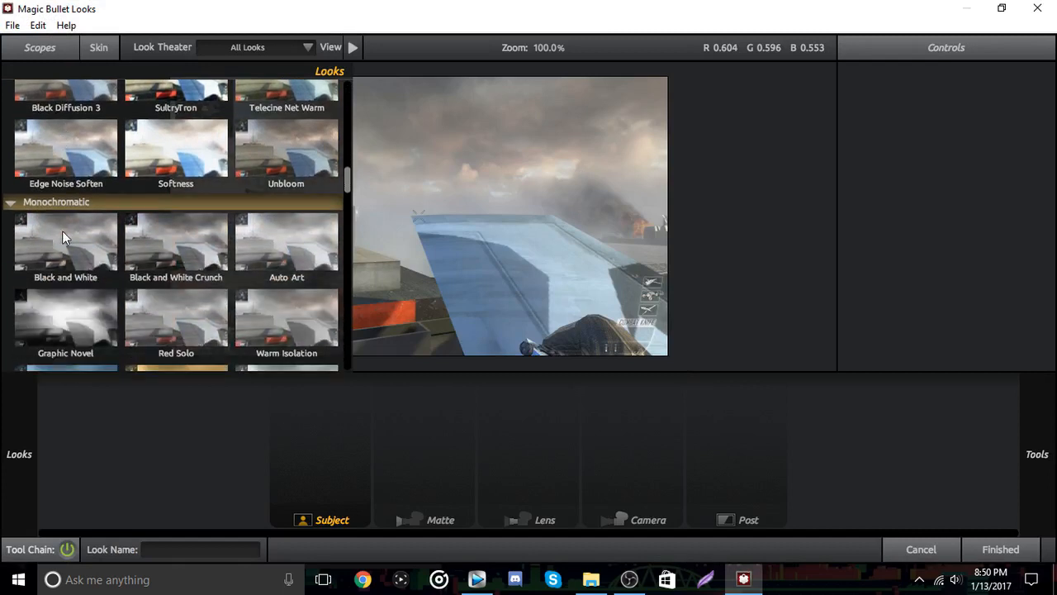
{"action": "scroll", "coordinate": [49, 206], "scroll_direction": "up", "scroll_amount": 20}
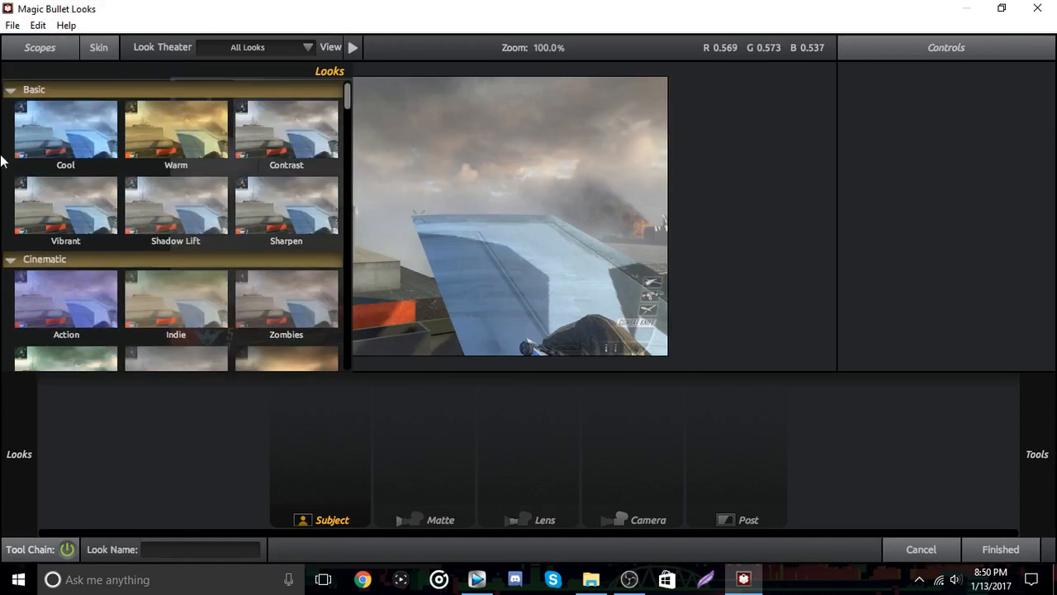
{"action": "left_click", "coordinate": [77, 221]}
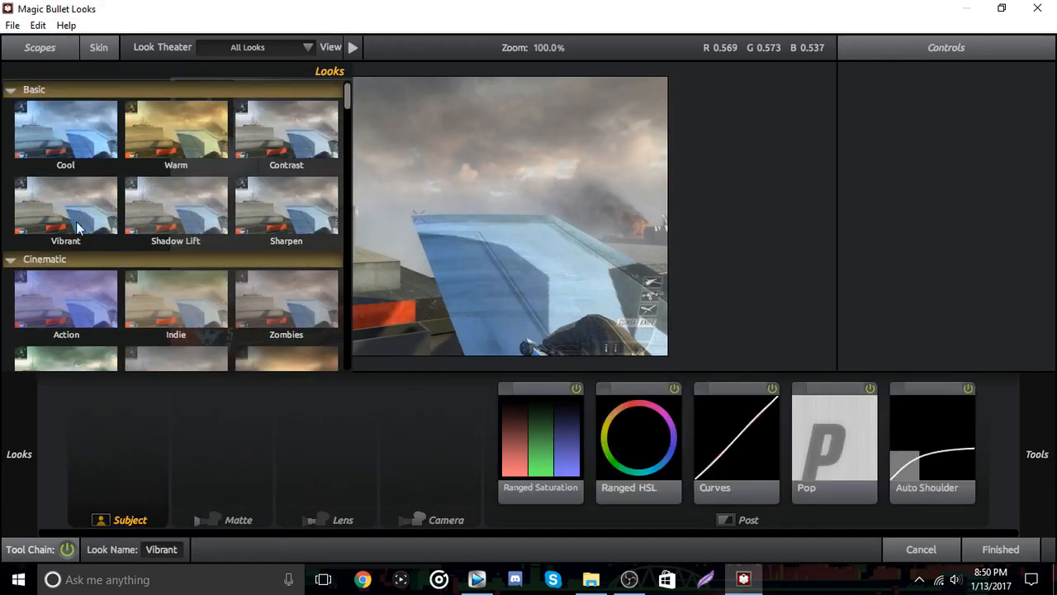
{"action": "left_click", "coordinate": [983, 547]}
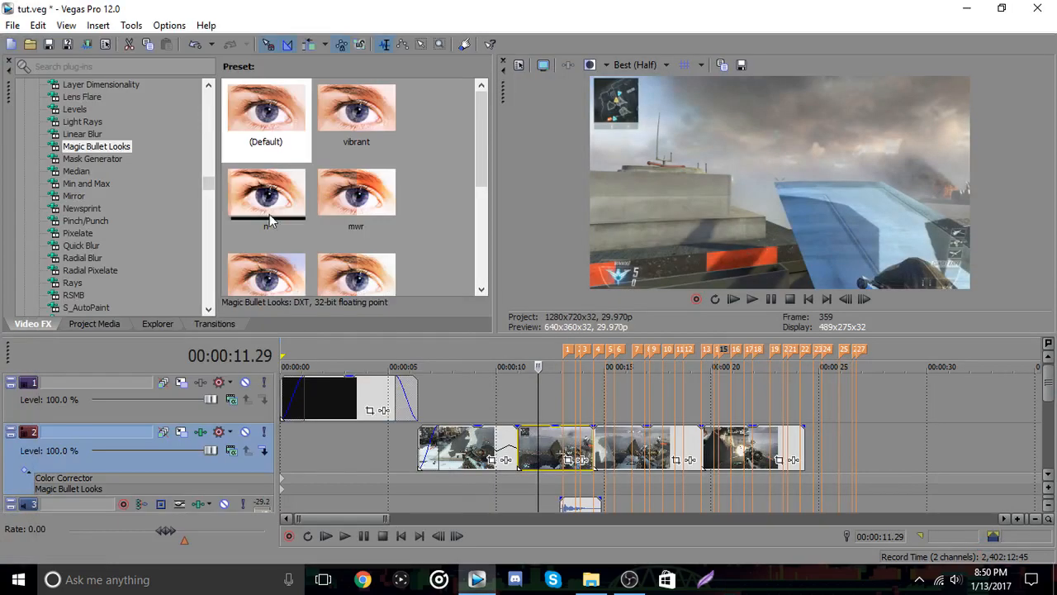
- Advance the preview to the sniper shot at 00:00:13.03 to inspect the color grade
{"action": "left_click", "coordinate": [864, 299]}
{"action": "left_click", "coordinate": [864, 299]}
{"action": "left_click", "coordinate": [864, 299]}
{"action": "left_click", "coordinate": [865, 299]}
{"action": "left_click", "coordinate": [865, 299]}
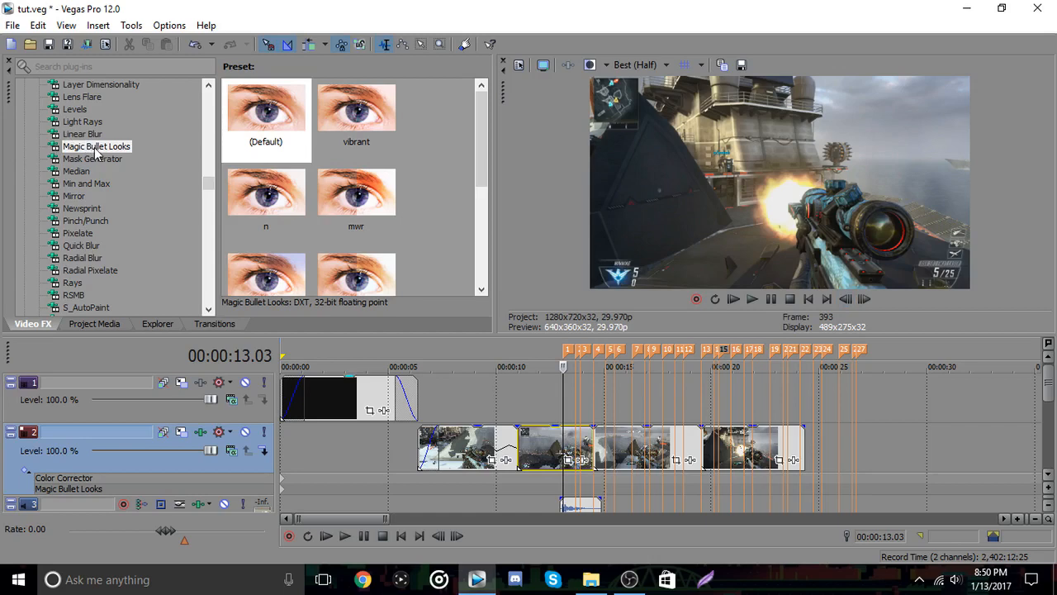
- Try the Mexicali and Bistrocity looks in a second Magic Bullet Looks effect on the gameplay track
{"action": "left_click_drag", "start_coordinate": [96, 152], "coordinate": [856, 409]}
{"action": "left_click_drag", "start_coordinate": [843, 450], "coordinate": [881, 434]}
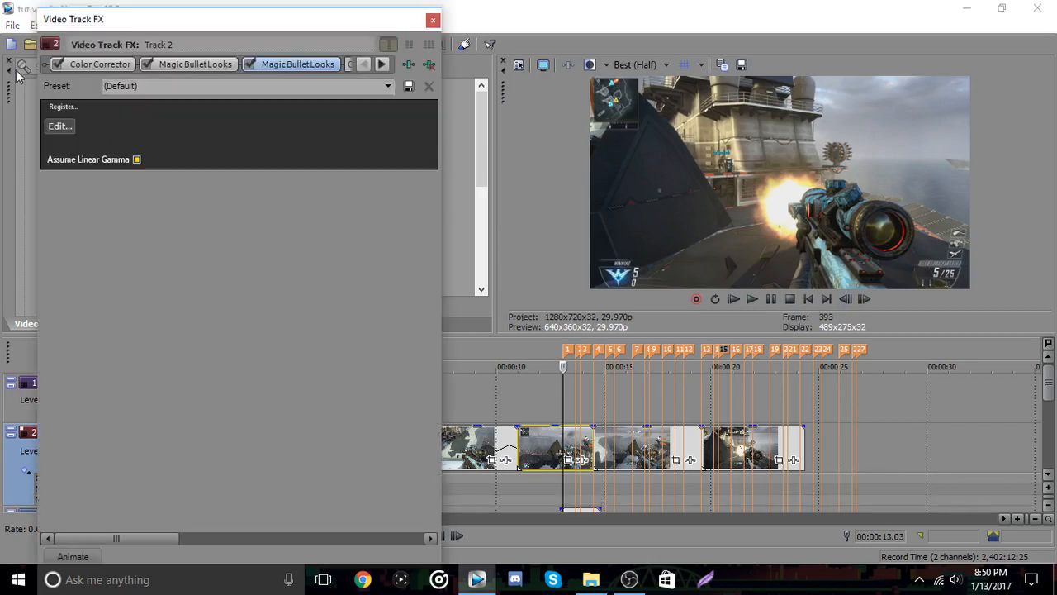
{"action": "left_click", "coordinate": [58, 126]}
{"action": "mouse_move", "coordinate": [17, 206]}
{"action": "scroll", "coordinate": [64, 204], "scroll_direction": "down", "scroll_amount": 4}
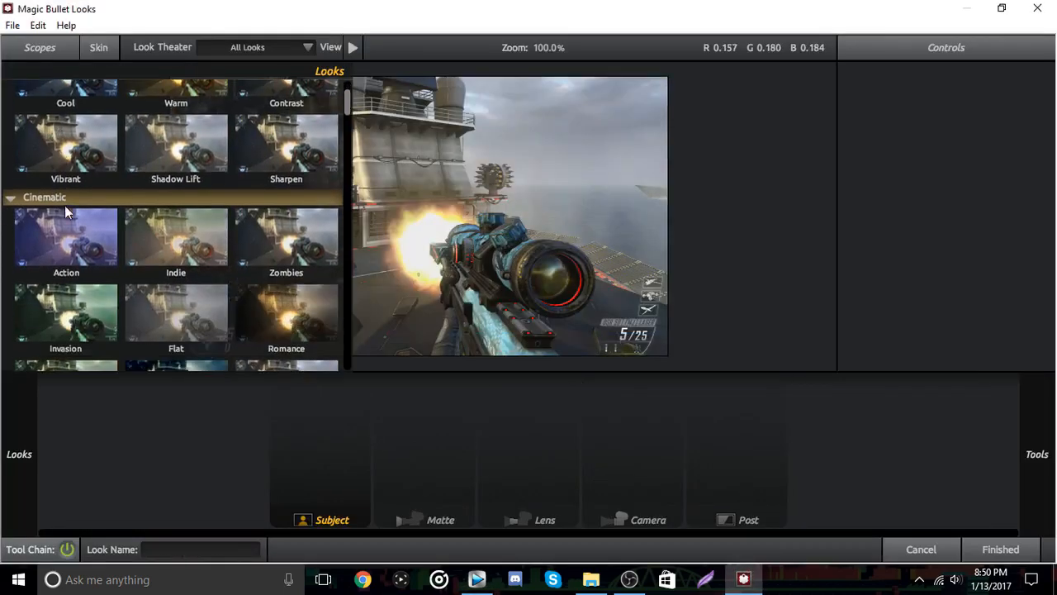
{"action": "scroll", "coordinate": [162, 308], "scroll_direction": "down", "scroll_amount": 4}
{"action": "left_click", "coordinate": [286, 239]}
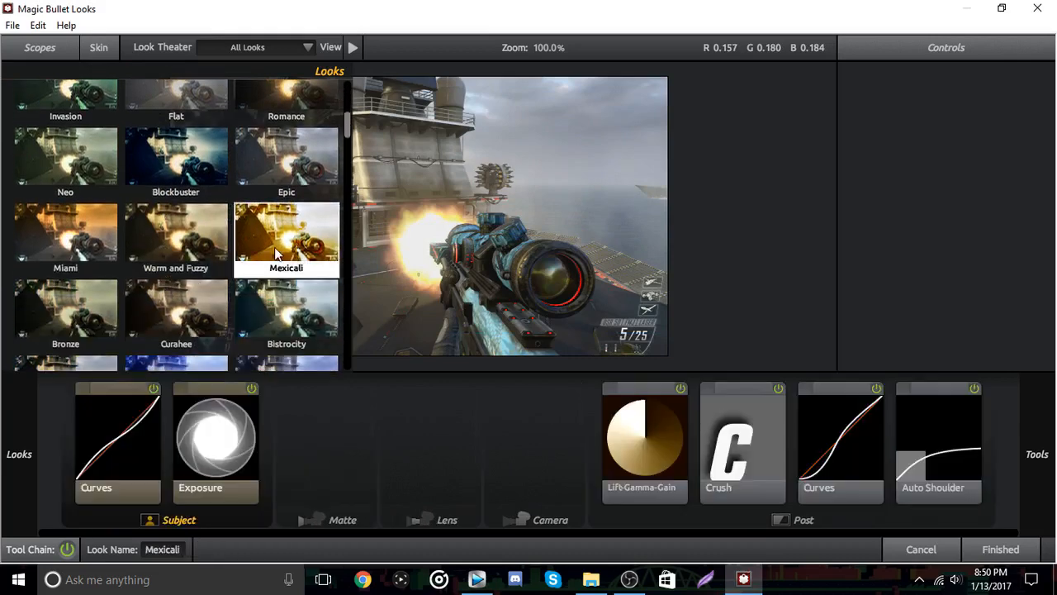
{"action": "left_click", "coordinate": [313, 312]}
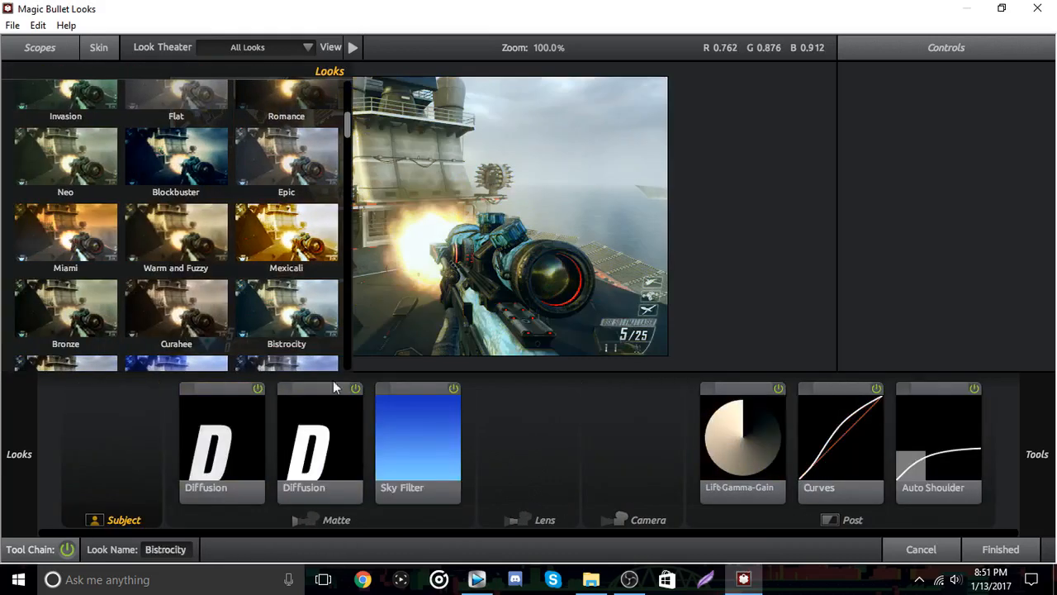
- Toggle the Bistrocity look's Sky Filter off and on, discard the look, and remove the second Magic Bullet Looks effect
{"action": "left_click", "coordinate": [404, 440]}
{"action": "left_click", "coordinate": [454, 389]}
{"action": "left_click", "coordinate": [454, 389]}
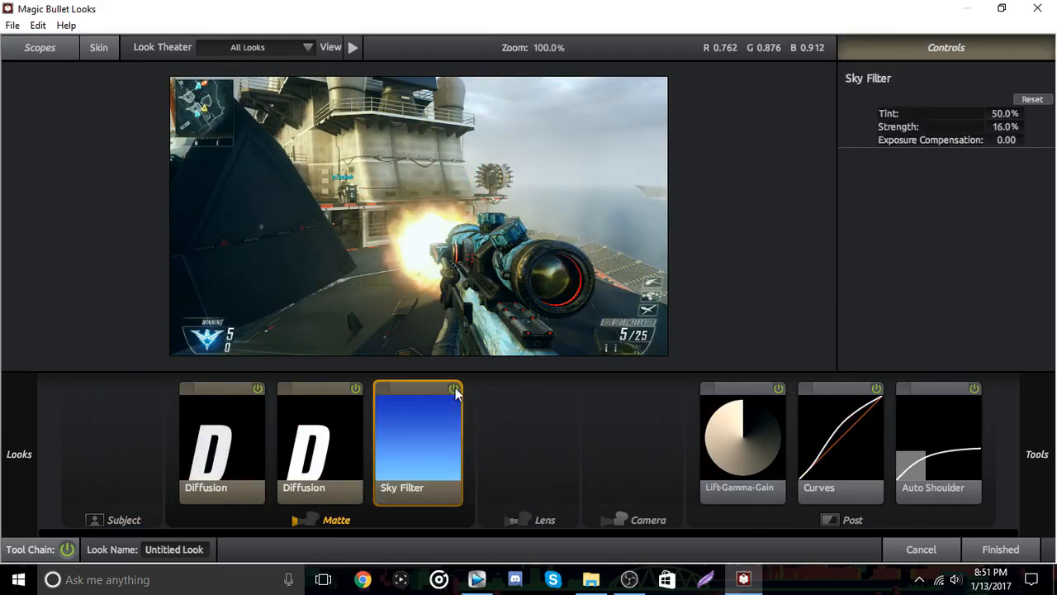
{"action": "left_click", "coordinate": [947, 550]}
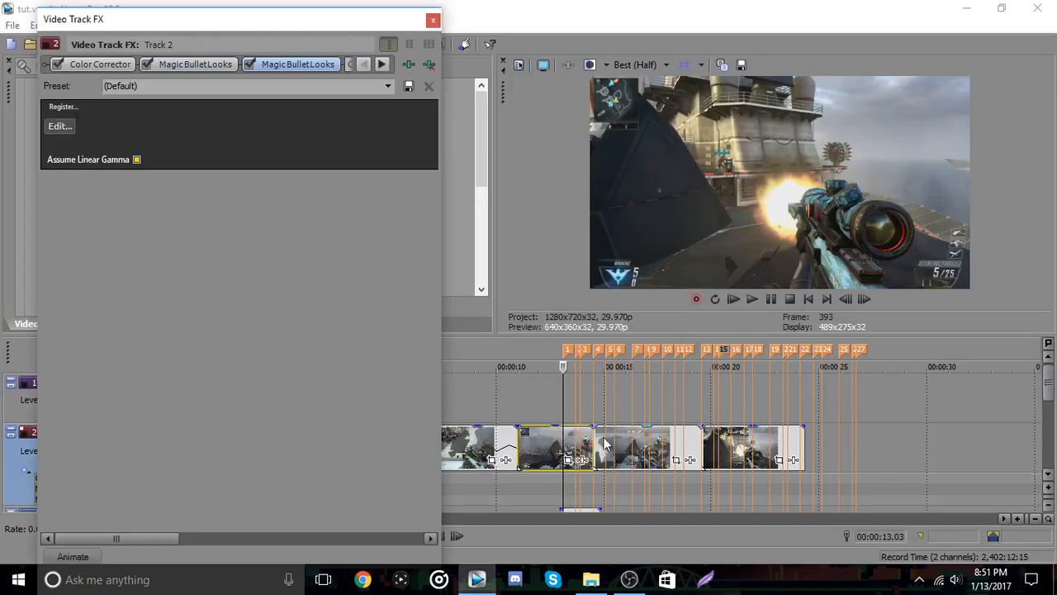
{"action": "left_click", "coordinate": [429, 64]}
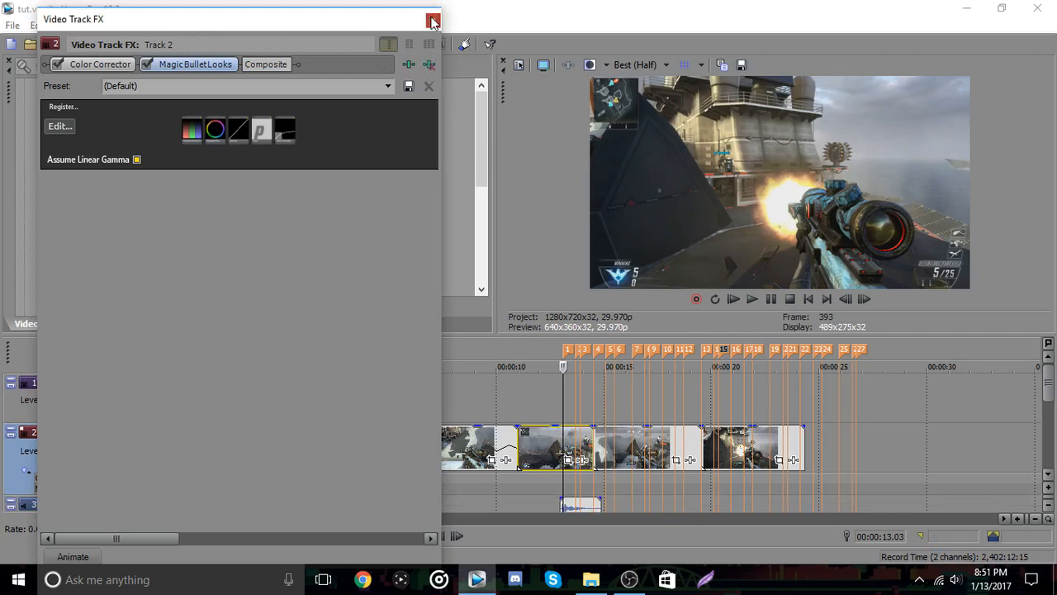
{"action": "left_click", "coordinate": [432, 19]}
- Find S_Shake among the video effects and apply its perf preset to the gameplay track
{"action": "left_click_drag", "start_coordinate": [213, 177], "coordinate": [199, 292]}
{"action": "scroll", "coordinate": [123, 207], "scroll_direction": "up", "scroll_amount": 5}
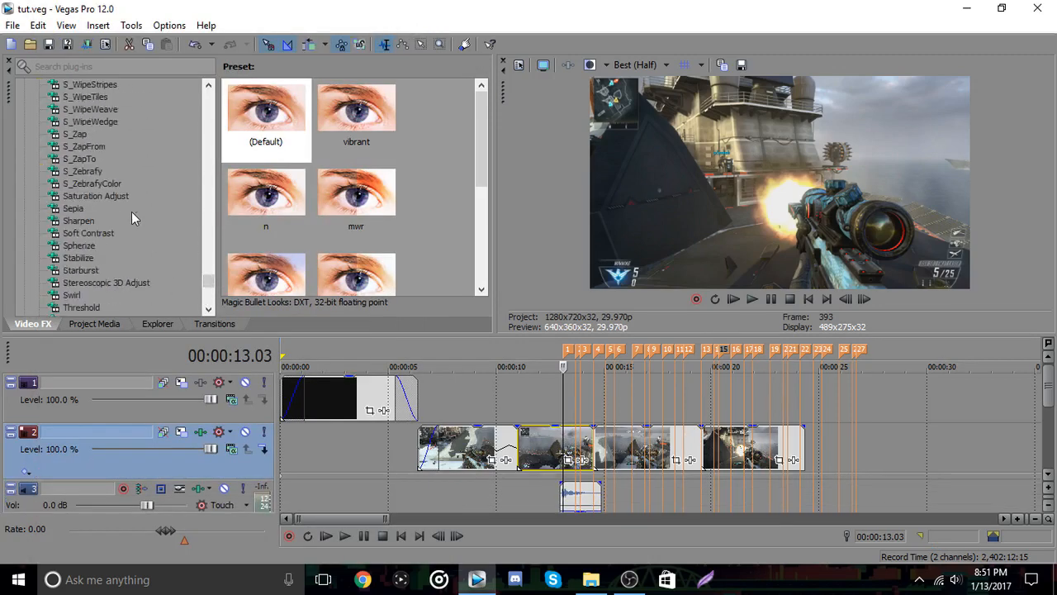
{"action": "scroll", "coordinate": [97, 284], "scroll_direction": "up", "scroll_amount": 10}
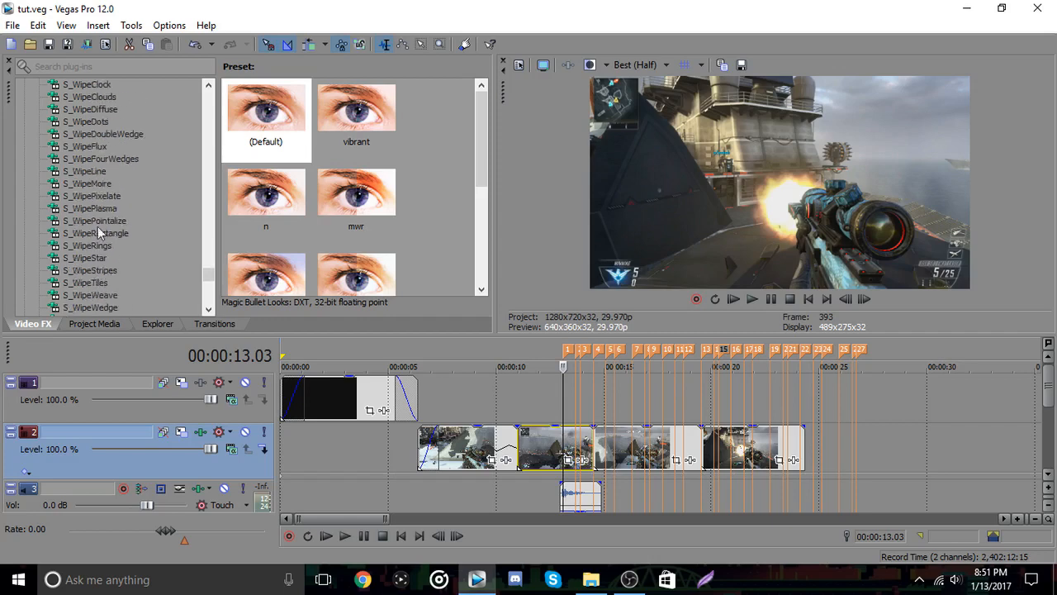
{"action": "scroll", "coordinate": [116, 149], "scroll_direction": "up", "scroll_amount": 10}
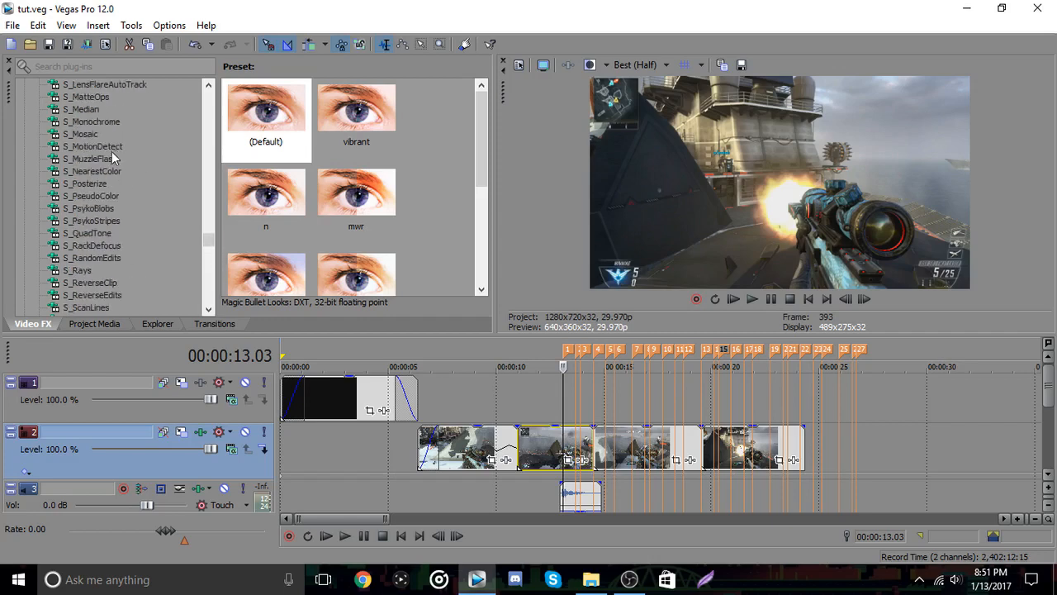
{"action": "scroll", "coordinate": [105, 227], "scroll_direction": "down", "scroll_amount": 3}
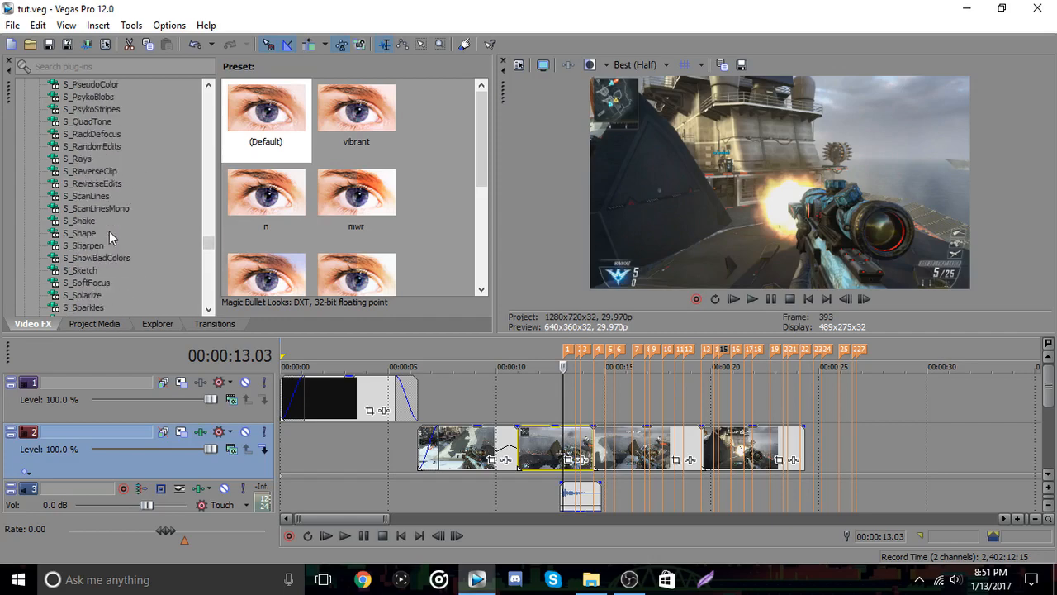
{"action": "left_click", "coordinate": [88, 223]}
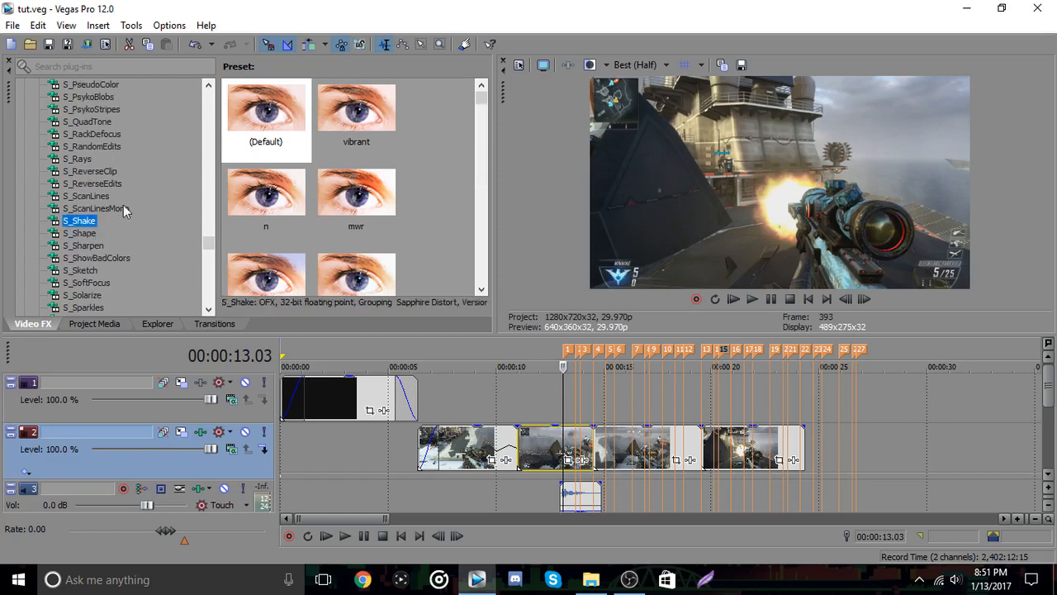
{"action": "left_click", "coordinate": [337, 126]}
{"action": "left_click_drag", "start_coordinate": [337, 127], "coordinate": [83, 442]}
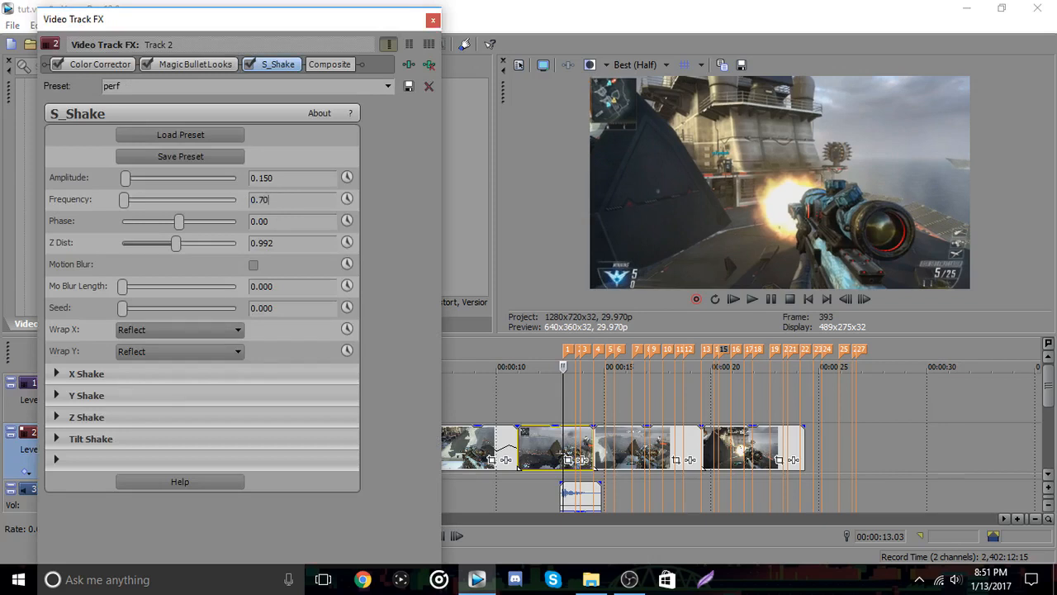
- Set the S_Shake frequency to 0.60, close the effect settings, and save the project
{"action": "double_click", "coordinate": [266, 199]}
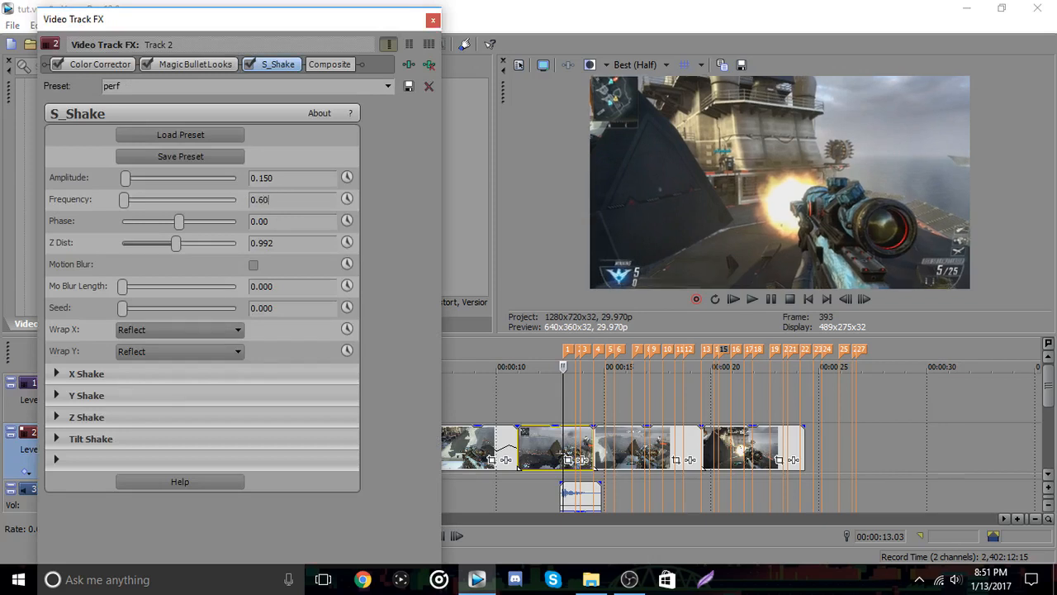
{"action": "type", "text": "0.60"}
{"action": "key", "text": "Return"}
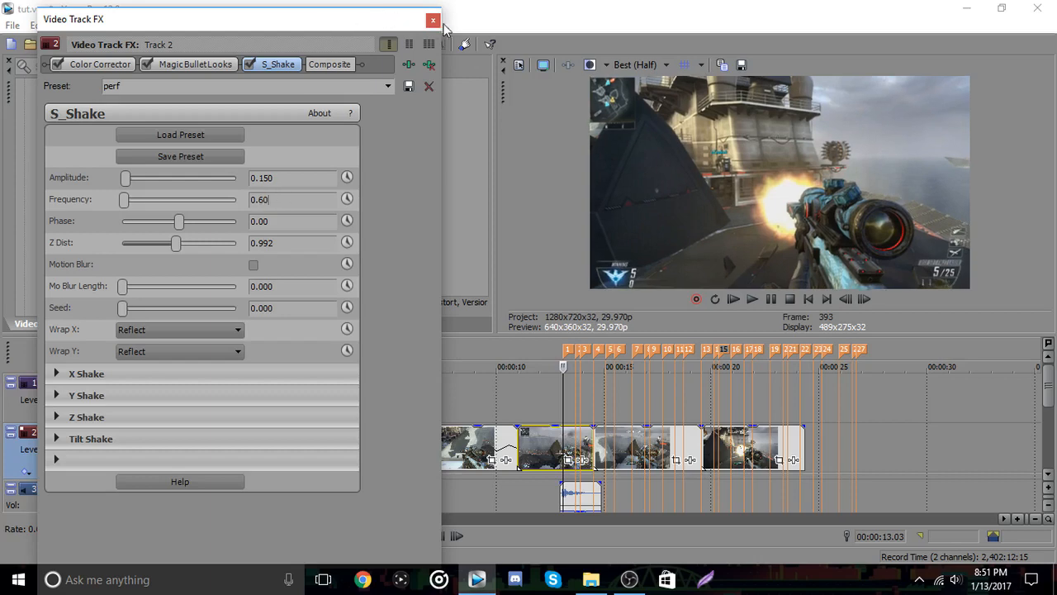
{"action": "left_click", "coordinate": [433, 20]}
{"action": "left_click", "coordinate": [48, 45]}
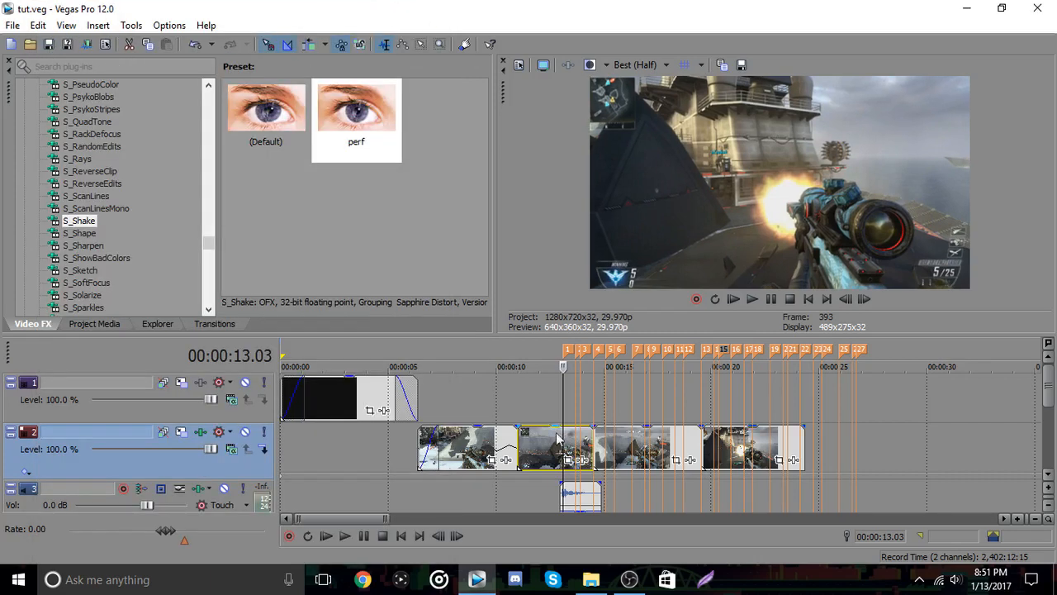
- Preview the first gameplay clip from 00:00:09.05 onward to check the shake and color effects
{"action": "left_click", "coordinate": [477, 355]}
{"action": "left_click", "coordinate": [863, 300]}
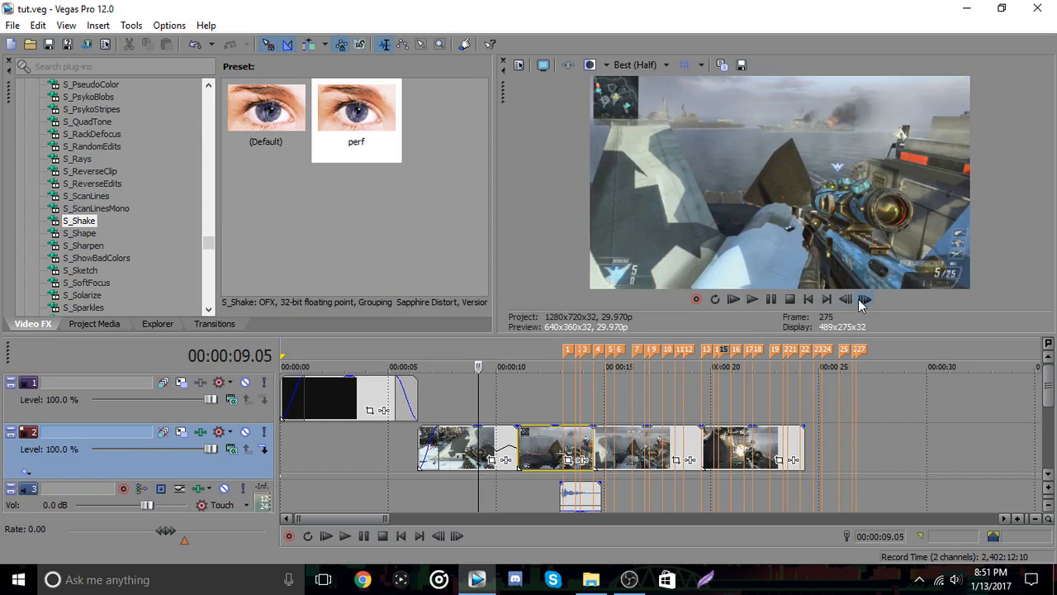
{"action": "left_click", "coordinate": [863, 300]}
{"action": "left_click", "coordinate": [863, 299]}
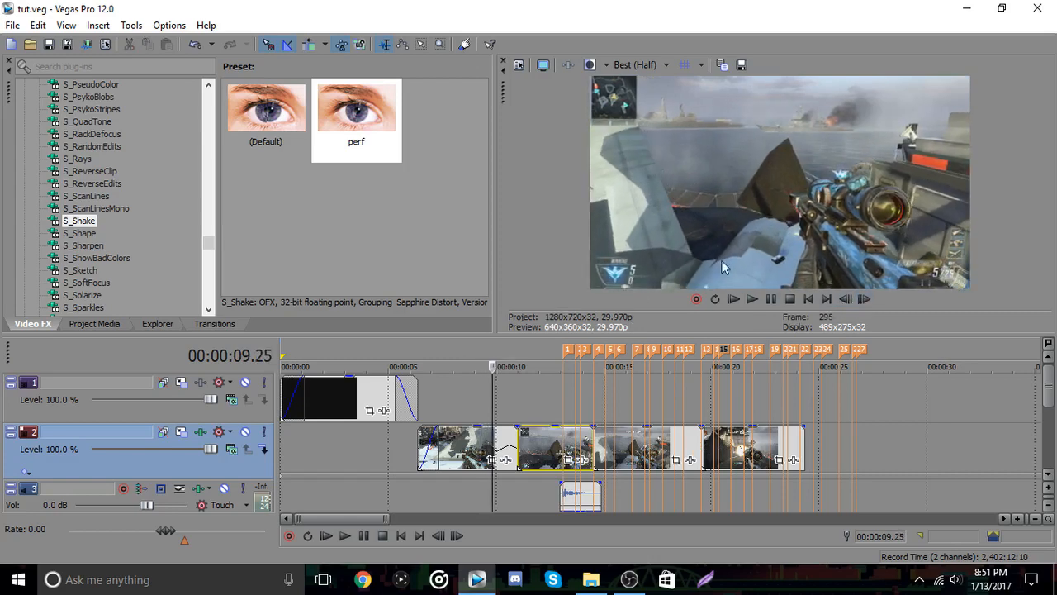
{"action": "left_click", "coordinate": [752, 299]}
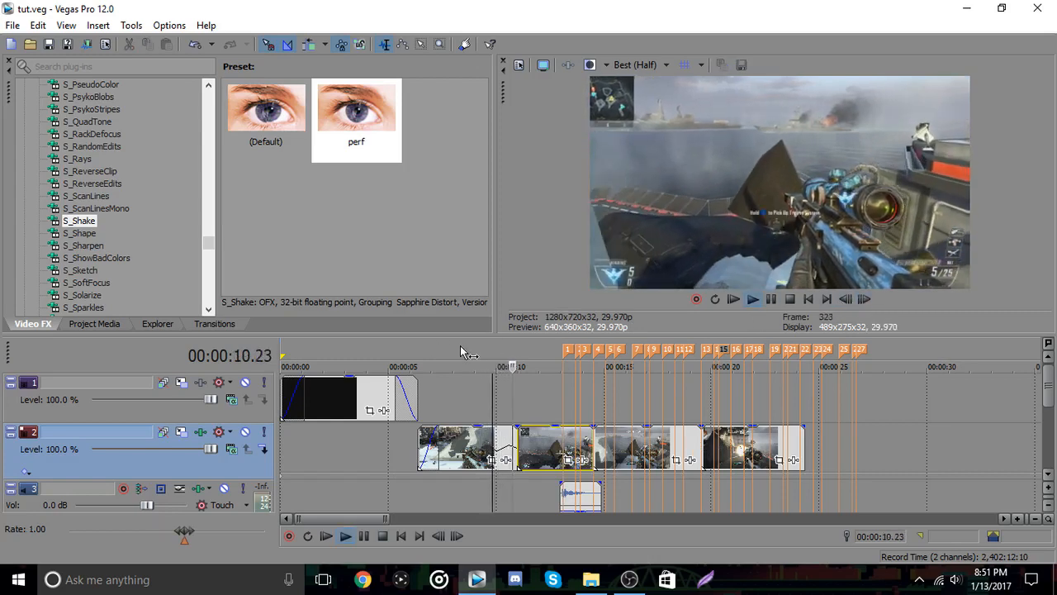
- Replay the first gameplay clip from about 00:00:08 to recheck the shake and color effects
{"action": "left_click", "coordinate": [450, 357]}
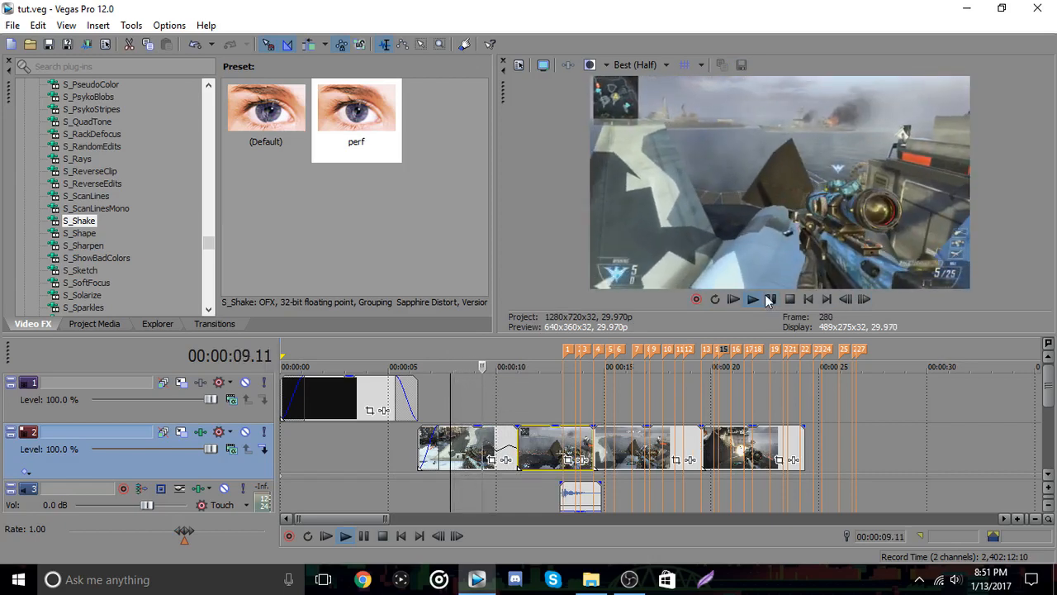
{"action": "left_click", "coordinate": [772, 299]}
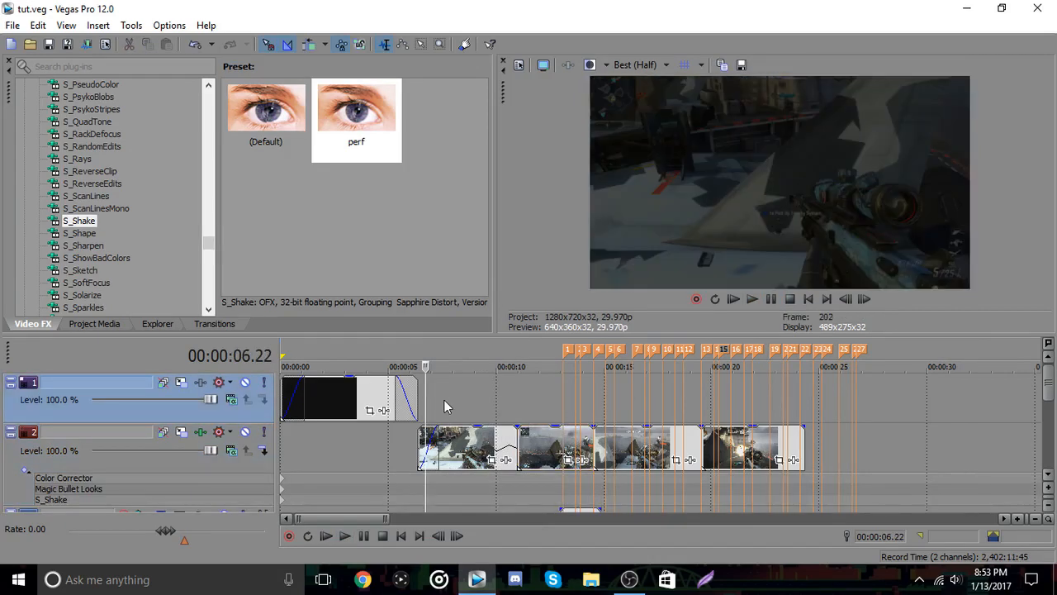
- Insert a text event on track 1 at 00:00:06.22 and replace its sample text with "editing tutorial"
{"action": "right_click", "coordinate": [446, 398]}
{"action": "left_click", "coordinate": [482, 390]}
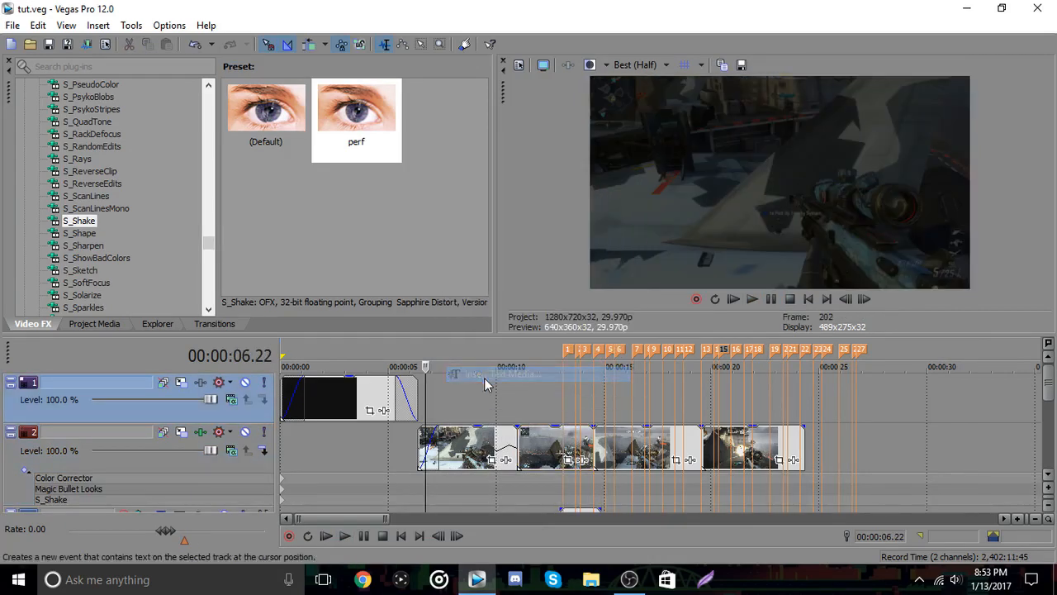
{"action": "key", "text": "BackSpace"}
{"action": "key", "text": "BackSpace"}
{"action": "key", "text": "BackSpace"}
{"action": "key", "text": "BackSpace"}
{"action": "key", "text": "BackSpace"}
{"action": "key", "text": "BackSpace"}
{"action": "key", "text": "BackSpace"}
{"action": "key", "text": "BackSpace"}
{"action": "key", "text": "BackSpace"}
{"action": "key", "text": "BackSpace"}
{"action": "key", "text": "BackSpace"}
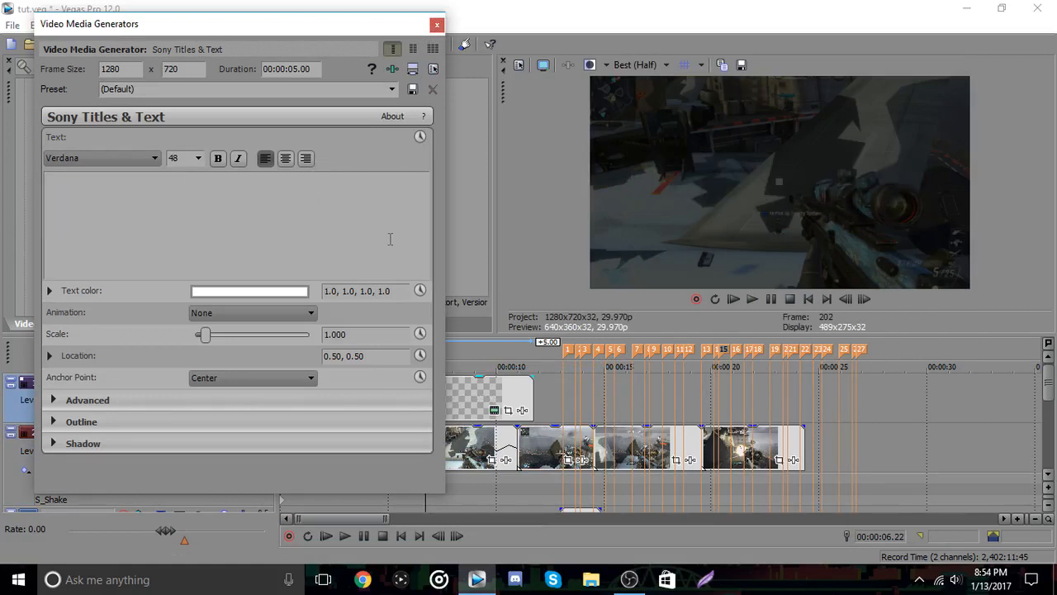
{"action": "type", "text": "editin"}
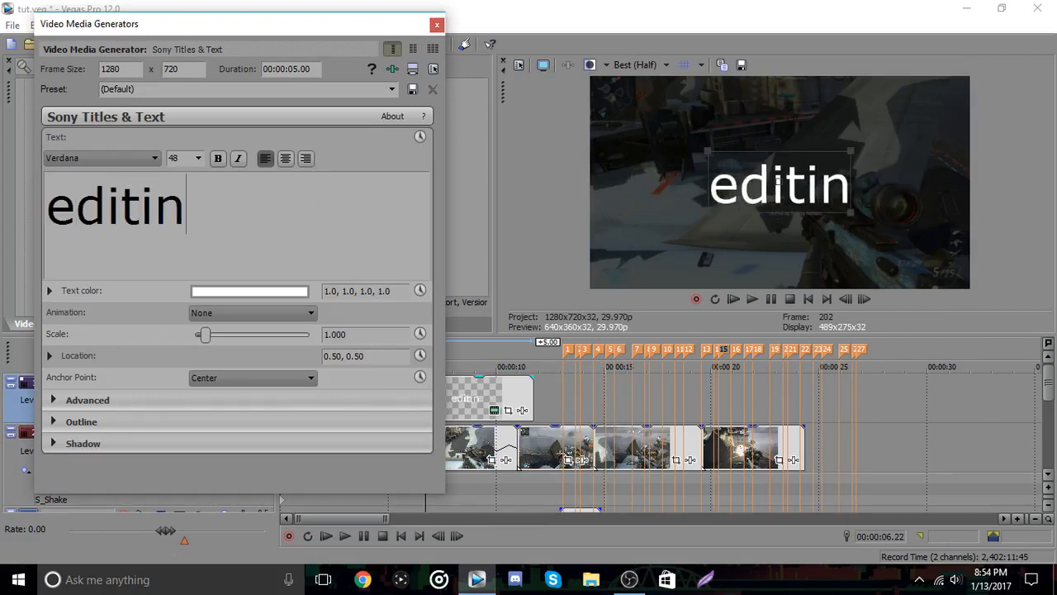
{"action": "type", "text": "g tutorial"}
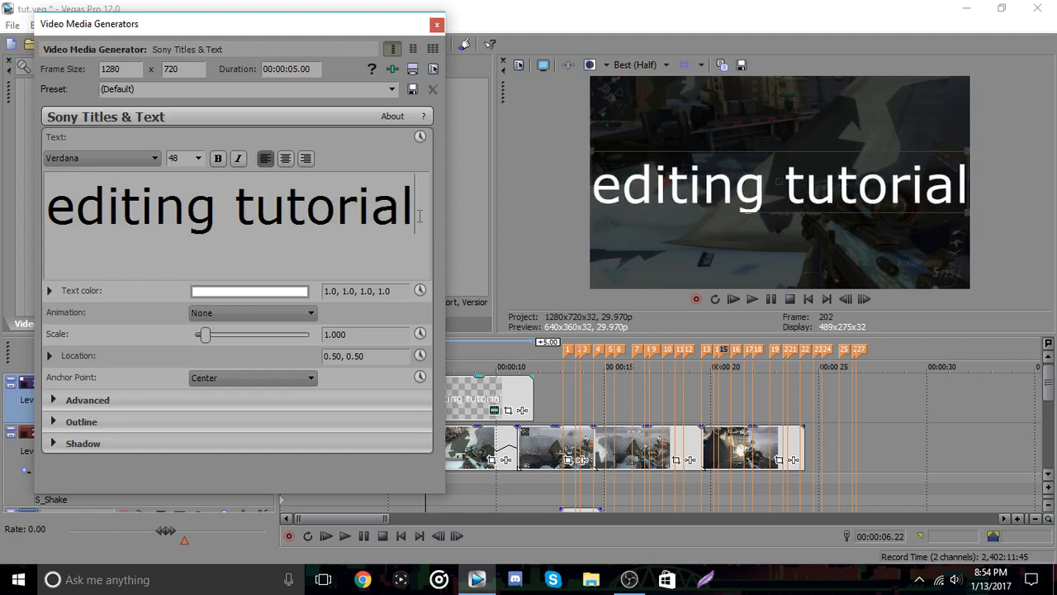
- Set the title's font to Bebas, scale it down to about 0.663, and close the text generator
{"action": "key", "text": "ctrl+a"}
{"action": "left_click", "coordinate": [111, 157]}
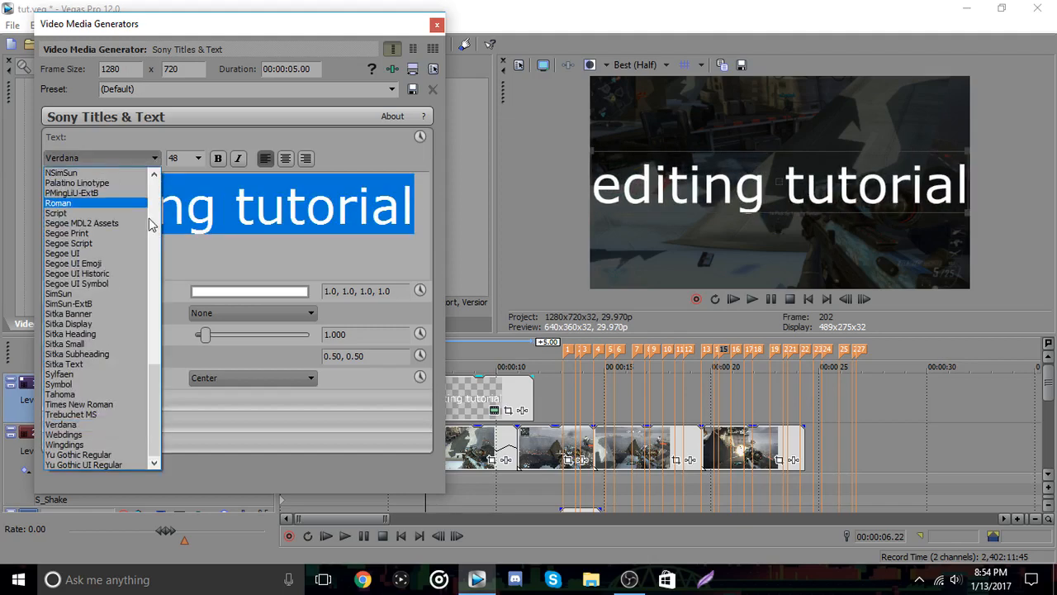
{"action": "left_click_drag", "start_coordinate": [153, 226], "coordinate": [152, 281]}
{"action": "scroll", "coordinate": [152, 280], "scroll_direction": "up", "scroll_amount": 4}
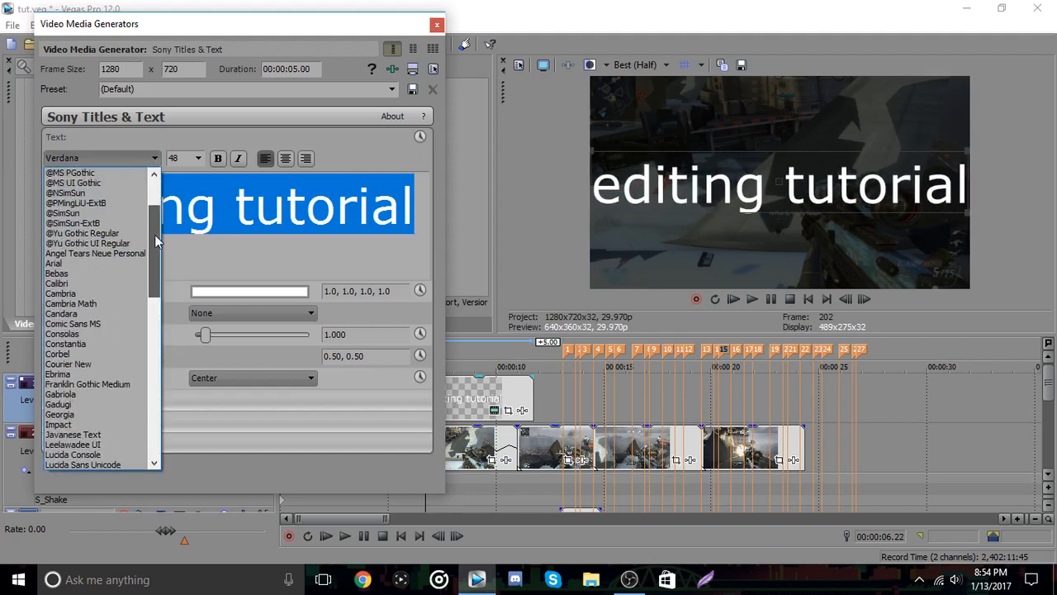
{"action": "left_click", "coordinate": [66, 276]}
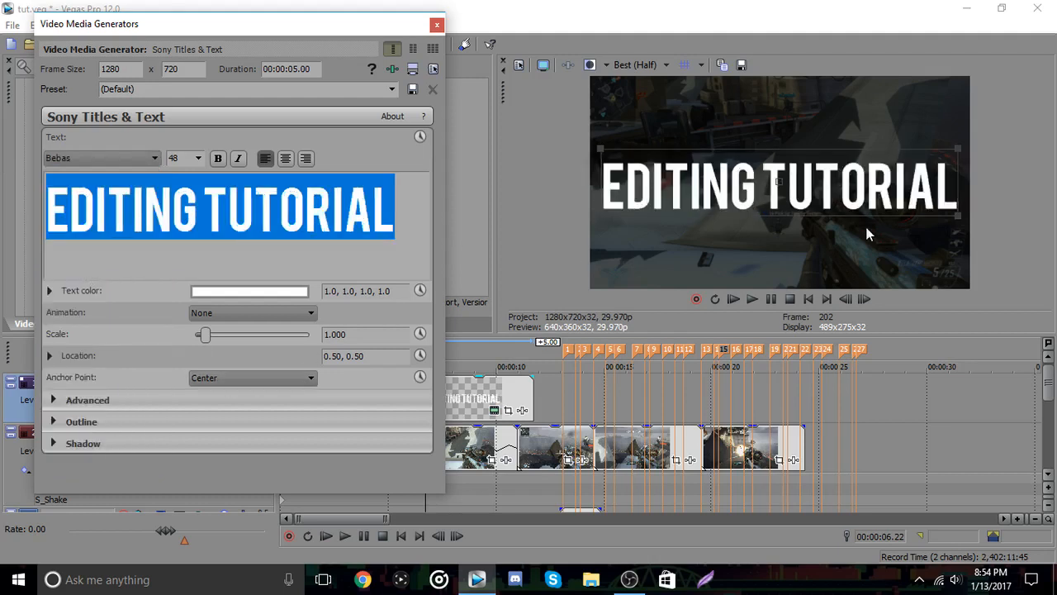
{"action": "left_click_drag", "start_coordinate": [958, 216], "coordinate": [930, 208]}
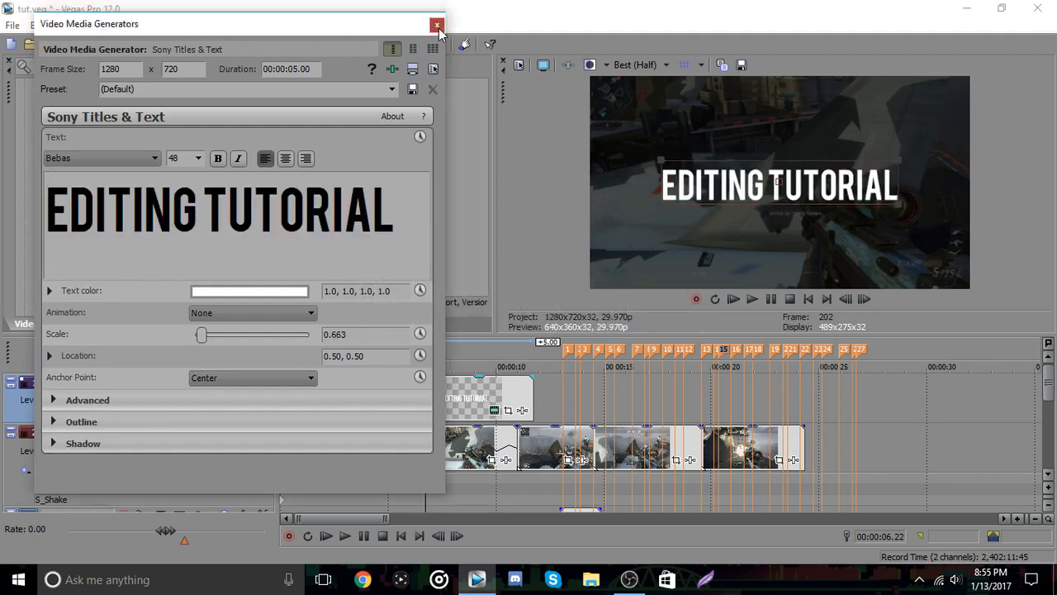
{"action": "left_click", "coordinate": [437, 24]}
- Fit the title over the first gameplay clip, shortening it to end just before the second clip, and fade it in and out
{"action": "left_click_drag", "start_coordinate": [440, 392], "coordinate": [430, 376]}
{"action": "left_click", "coordinate": [518, 398]}
{"action": "left_click", "coordinate": [512, 398]}
{"action": "right_click", "coordinate": [512, 399]}
{"action": "left_click", "coordinate": [549, 338]}
{"action": "left_click_drag", "start_coordinate": [510, 377], "coordinate": [488, 377]}
- View the title's Pan/Crop settings without changes, then play the title over the gameplay
{"action": "left_click", "coordinate": [473, 395]}
{"action": "left_click", "coordinate": [456, 410]}
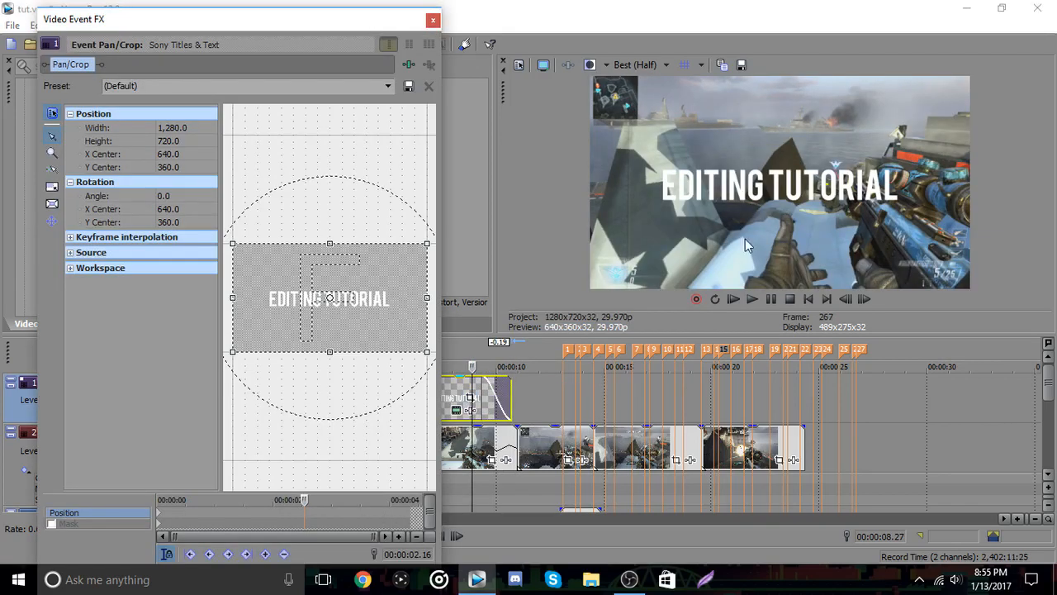
{"action": "left_click", "coordinate": [430, 23]}
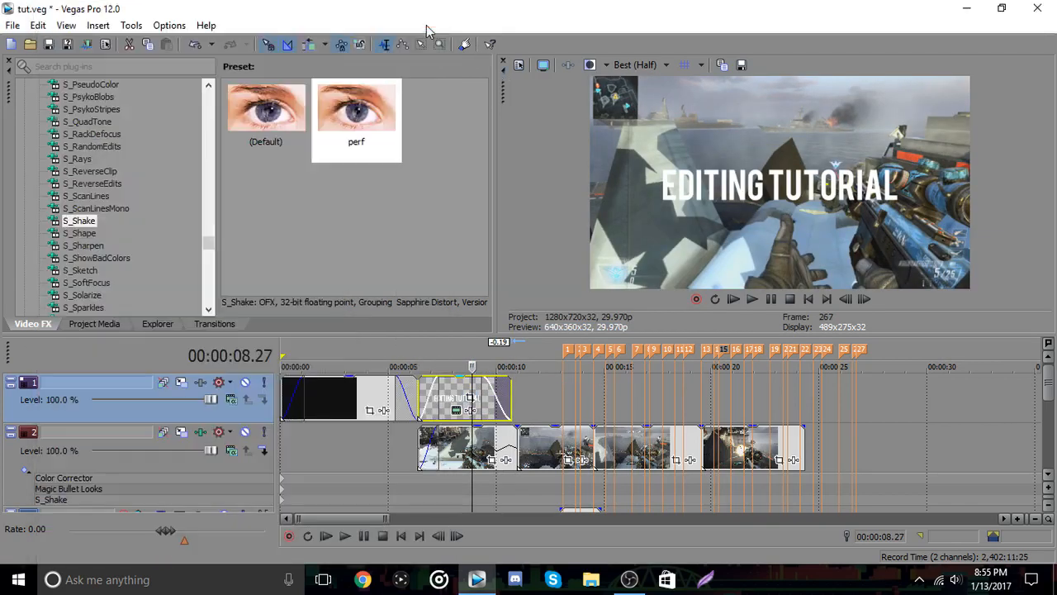
{"action": "left_click", "coordinate": [752, 299]}
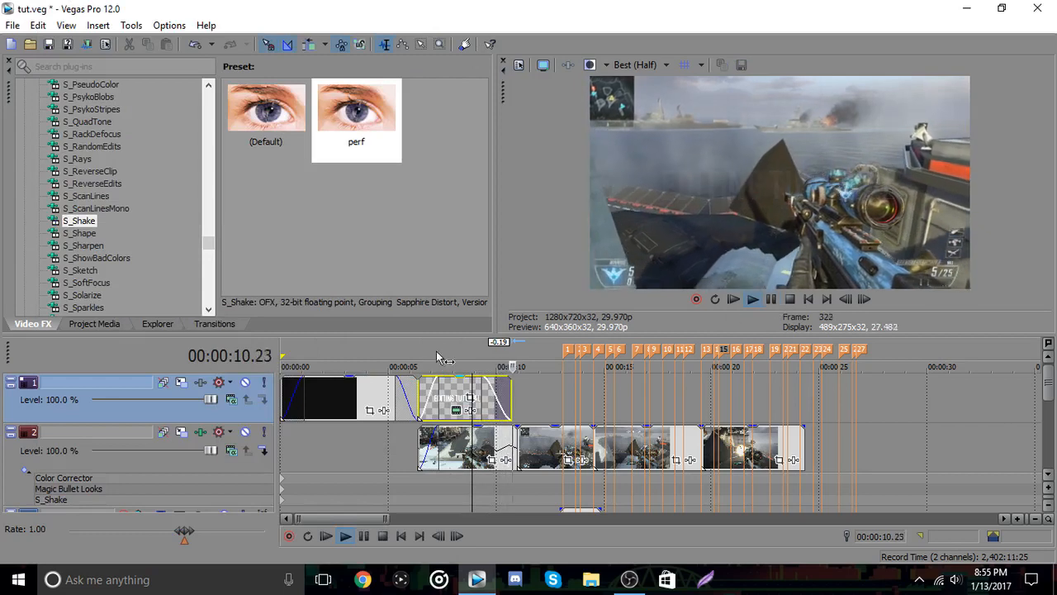
{"action": "left_click", "coordinate": [771, 300]}
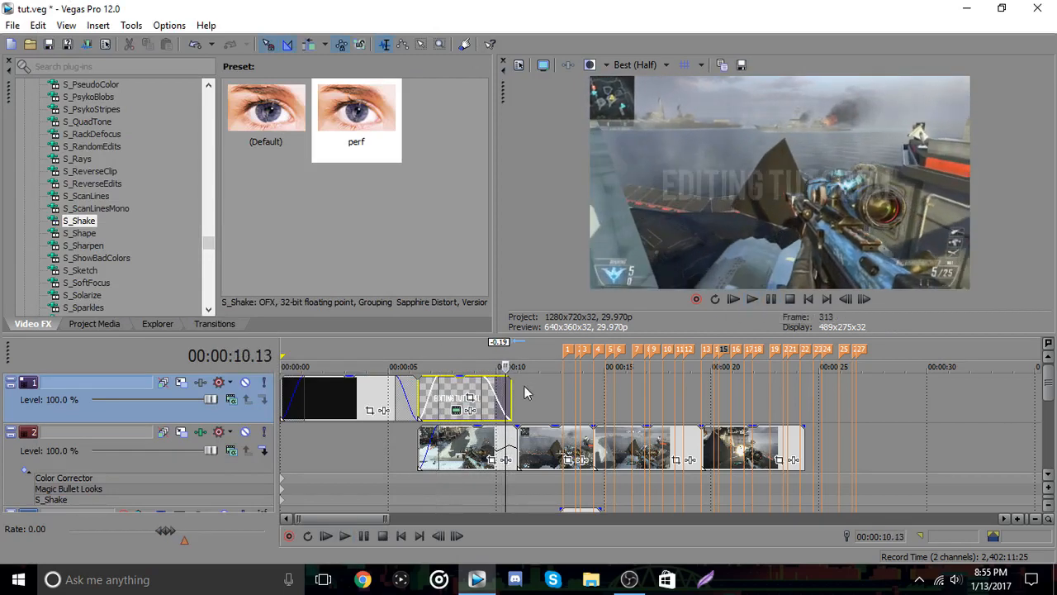
- Keyframe the title's Pan/Crop at 00:00:02.29 with a centered frame of about 1,084.7 by 610.2, and replay the title
{"action": "left_click", "coordinate": [471, 399]}
{"action": "left_click", "coordinate": [330, 512]}
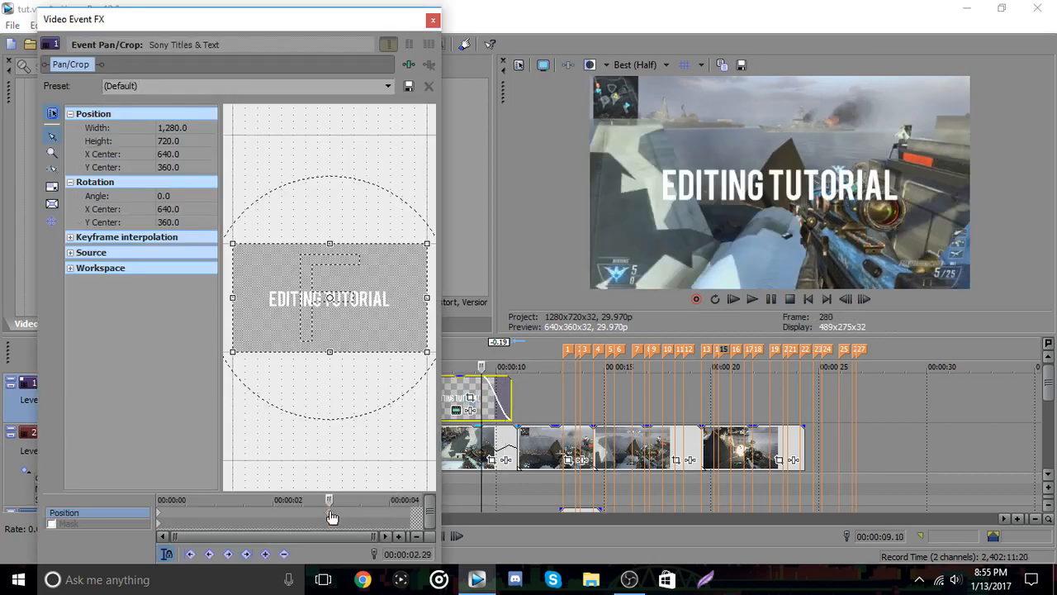
{"action": "left_click_drag", "start_coordinate": [427, 242], "coordinate": [419, 242]}
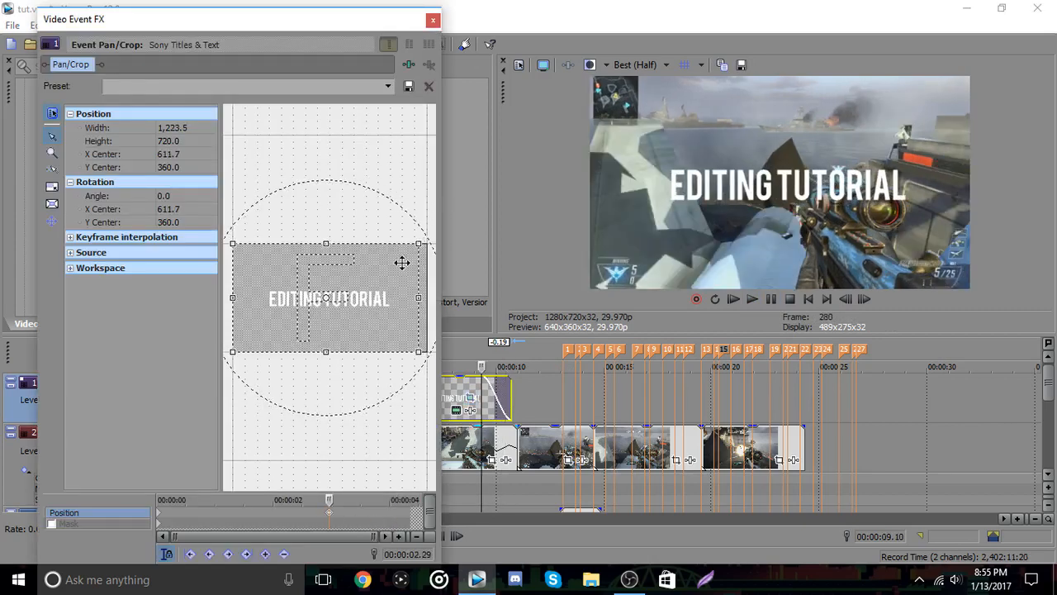
{"action": "key", "text": "ctrl+z"}
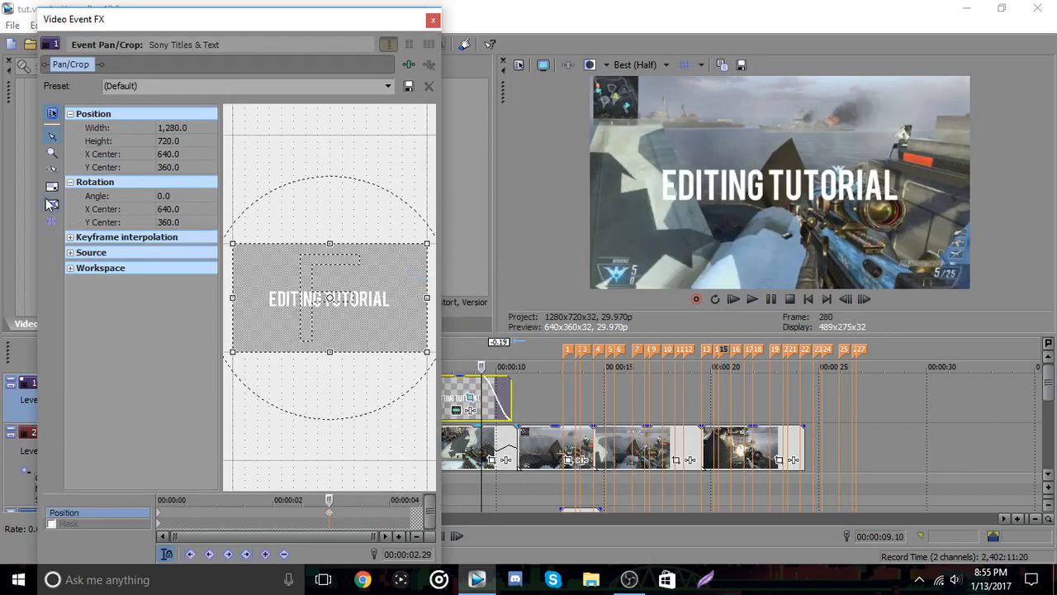
{"action": "left_click_drag", "start_coordinate": [427, 242], "coordinate": [412, 244]}
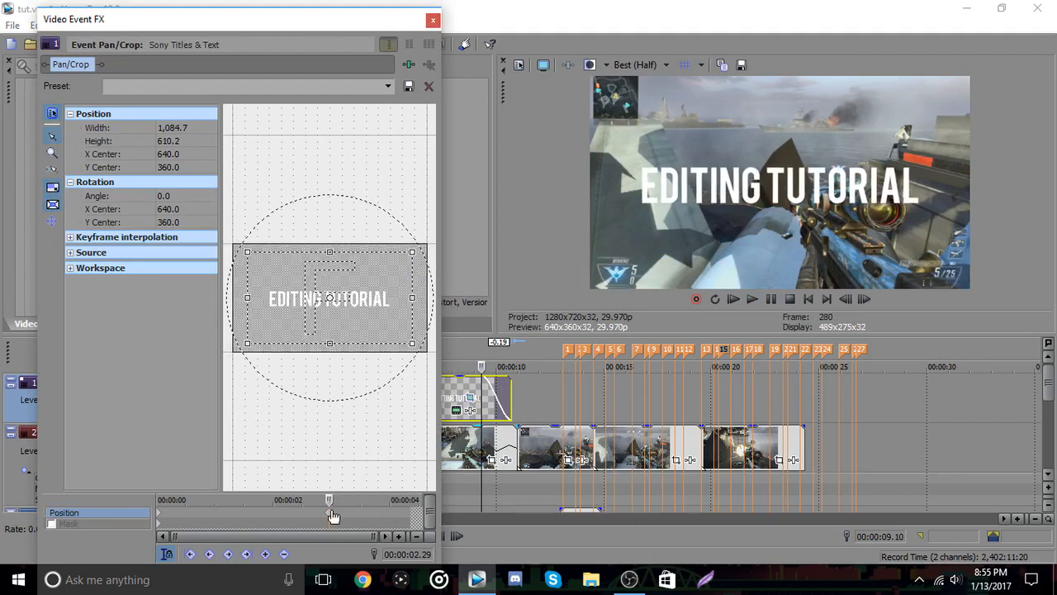
{"action": "left_click", "coordinate": [433, 20]}
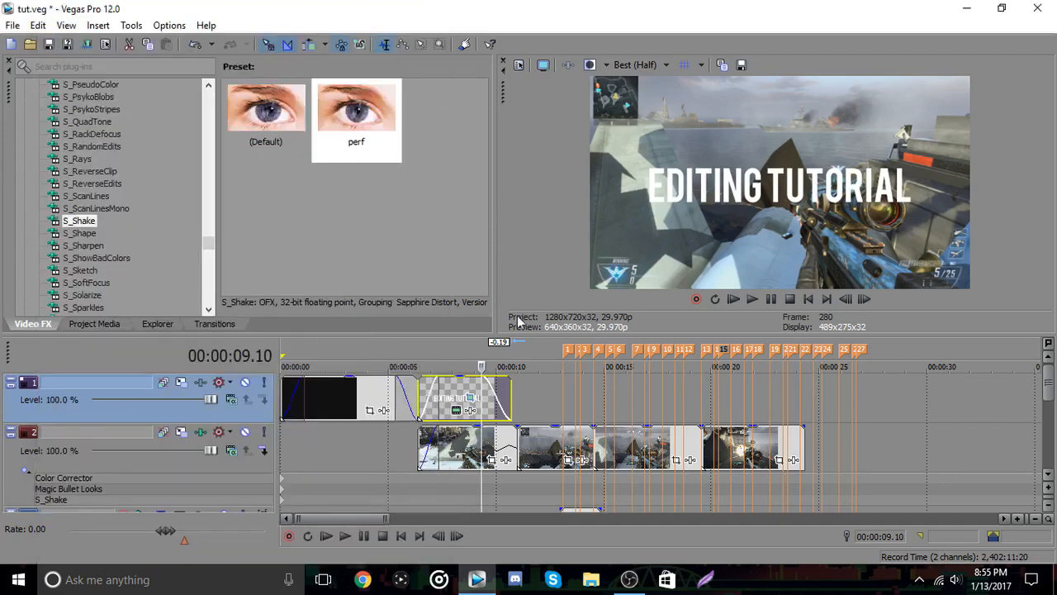
{"action": "left_click", "coordinate": [419, 364]}
{"action": "left_click", "coordinate": [772, 300]}
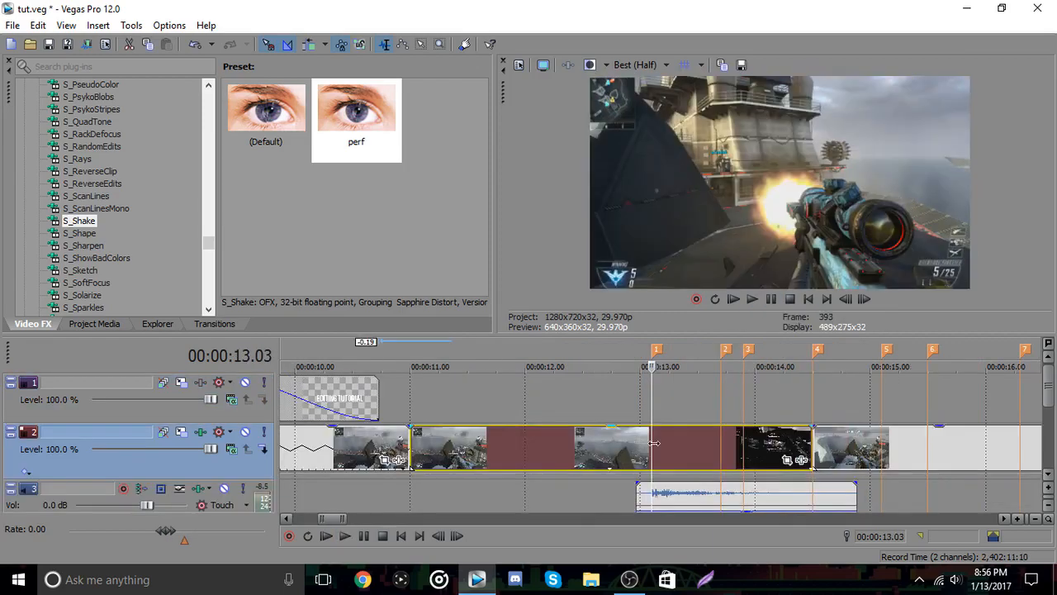
- Split the second gameplay clip at marker 1 (00:00:13.03) and insert a lowered velocity envelope on the part after the split
{"action": "key", "text": "s"}
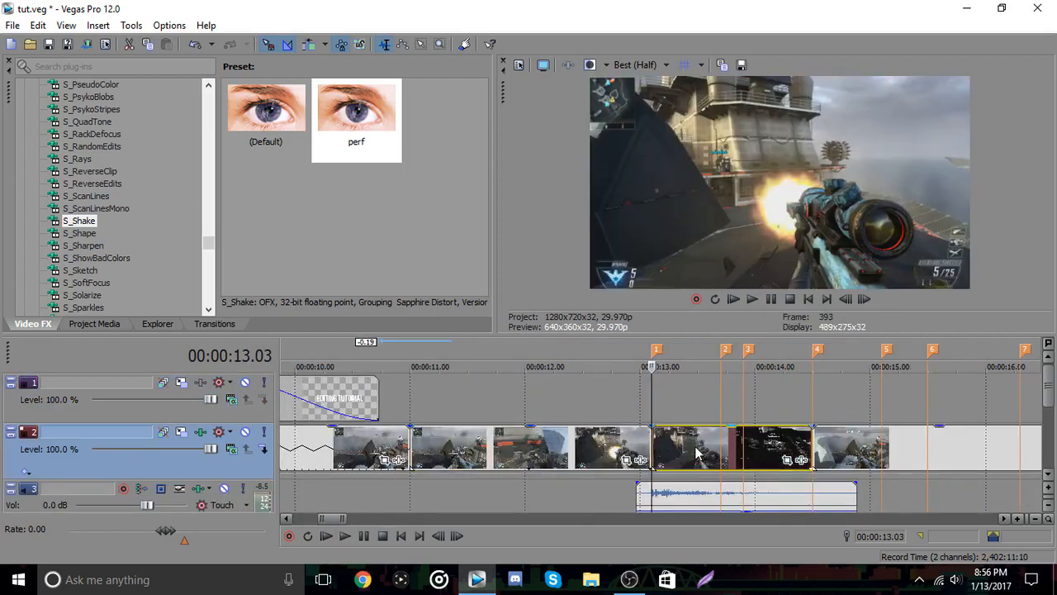
{"action": "right_click", "coordinate": [715, 446]}
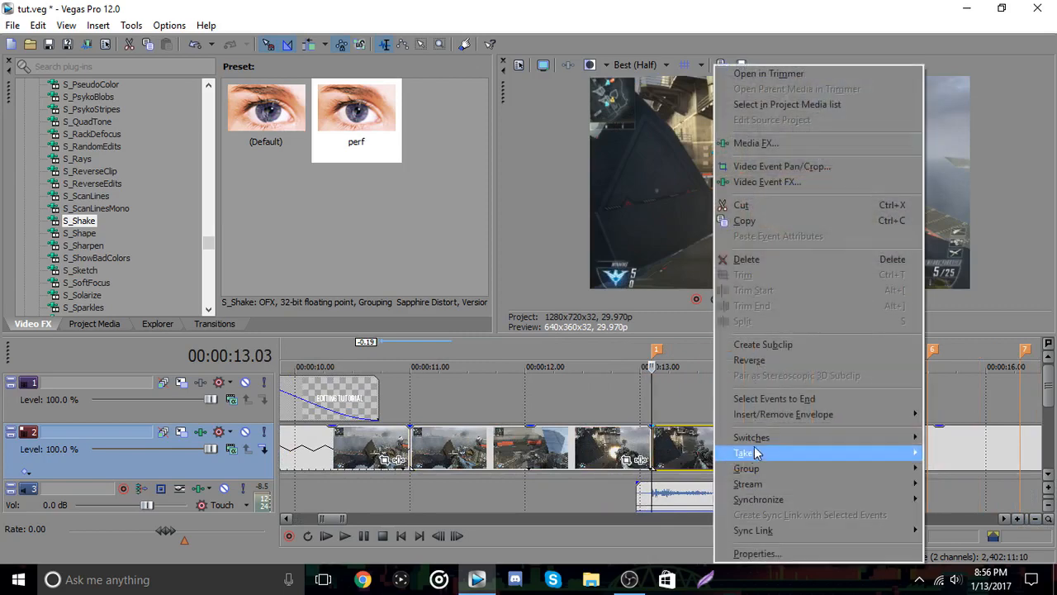
{"action": "mouse_move", "coordinate": [766, 415]}
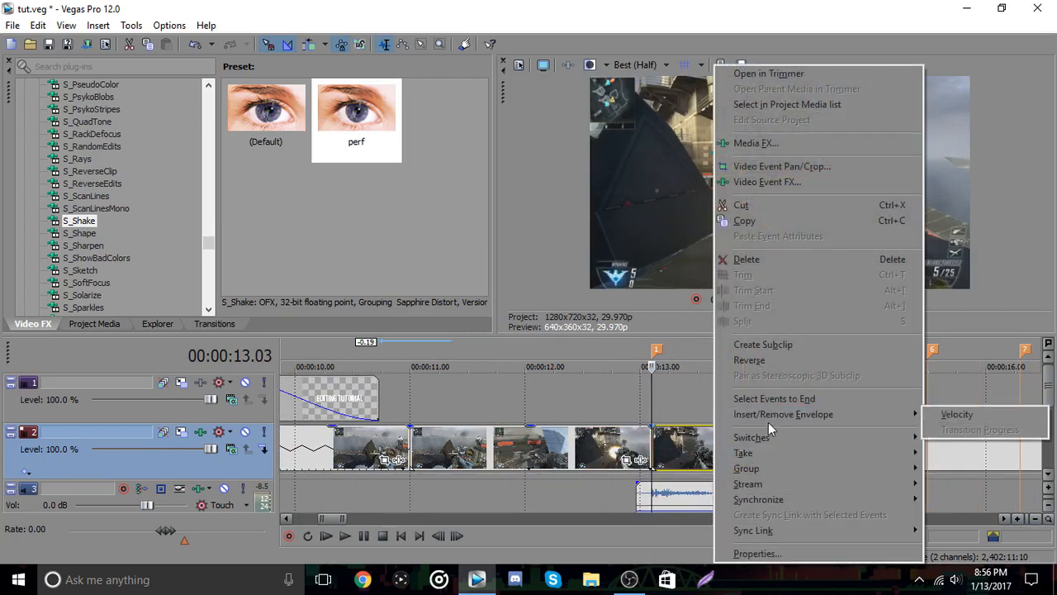
{"action": "left_click", "coordinate": [957, 414]}
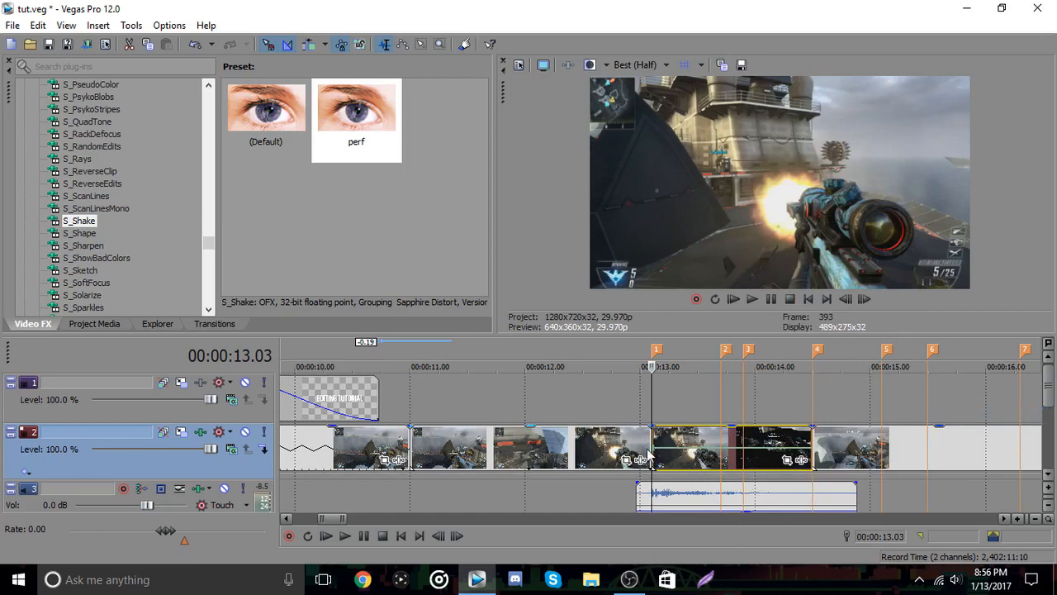
{"action": "right_click", "coordinate": [657, 451]}
{"action": "left_click", "coordinate": [708, 285]}
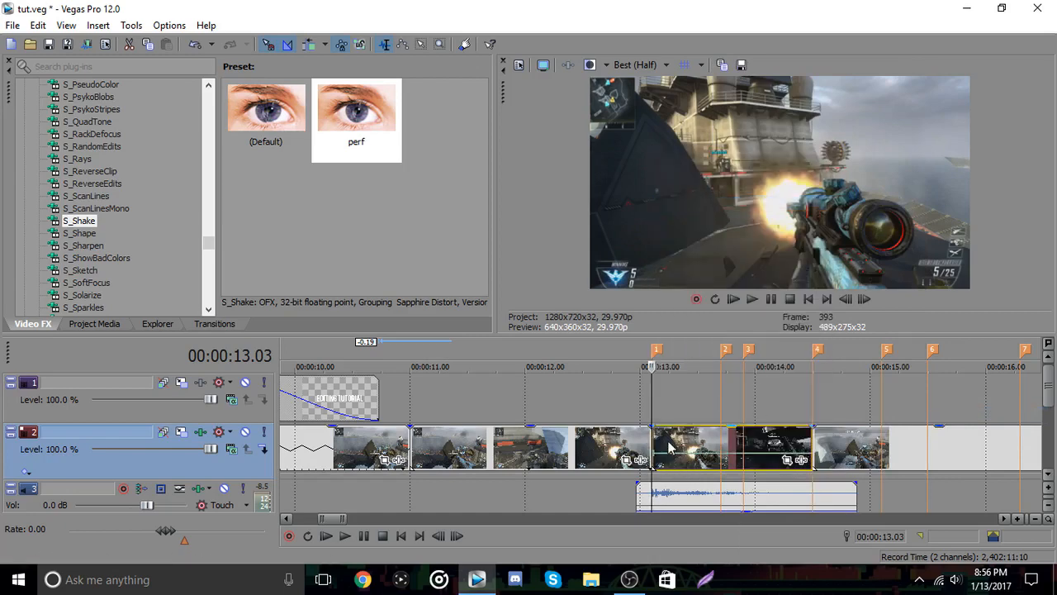
- Add velocity envelope points after marker 1 and around markers 2 and 3 on the split clip
{"action": "scroll", "coordinate": [661, 454], "scroll_direction": "up", "scroll_amount": 2}
{"action": "right_click", "coordinate": [661, 456]}
{"action": "left_click", "coordinate": [686, 286]}
{"action": "right_click", "coordinate": [752, 455]}
{"action": "left_click", "coordinate": [777, 286]}
{"action": "right_click", "coordinate": [811, 454]}
{"action": "left_click", "coordinate": [840, 287]}
{"action": "right_click", "coordinate": [831, 456]}
{"action": "left_click", "coordinate": [853, 286]}
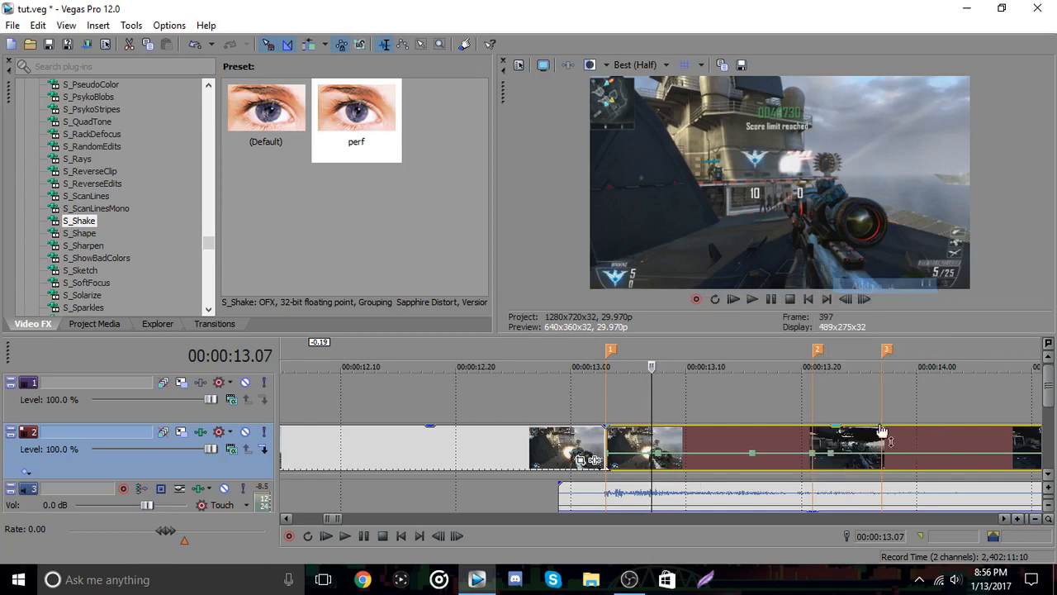
{"action": "right_click", "coordinate": [859, 455]}
{"action": "left_click", "coordinate": [898, 288]}
{"action": "right_click", "coordinate": [879, 456]}
{"action": "left_click", "coordinate": [900, 287]}
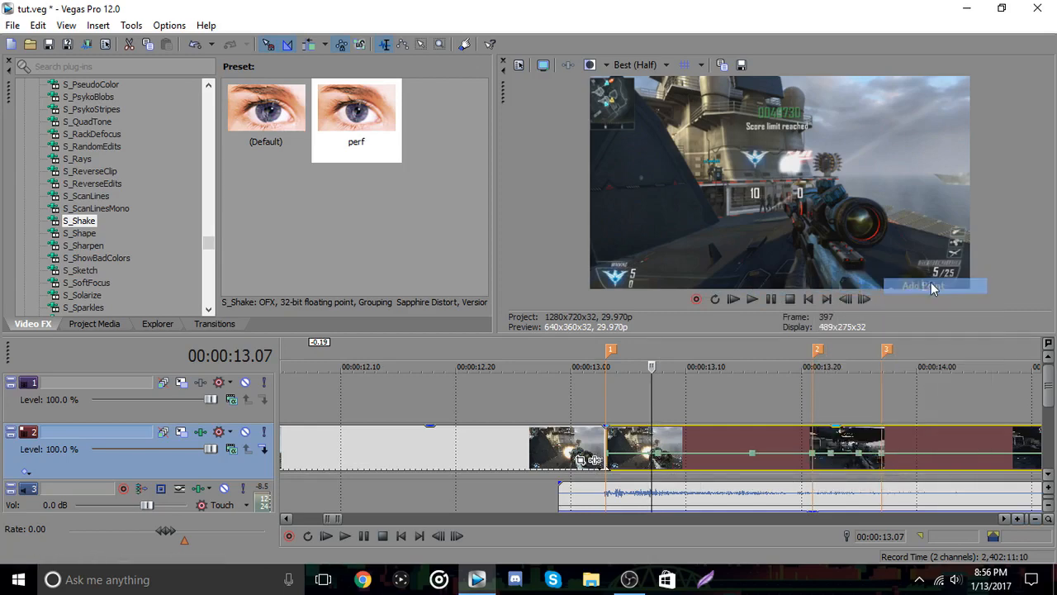
- Add velocity envelope points between marker 3 and marker 4, including two close to the clip's end
{"action": "scroll", "coordinate": [932, 462], "scroll_direction": "down", "scroll_amount": 2}
{"action": "right_click", "coordinate": [849, 456]}
{"action": "left_click", "coordinate": [872, 286]}
{"action": "right_click", "coordinate": [907, 456]}
{"action": "left_click", "coordinate": [928, 286]}
{"action": "right_click", "coordinate": [932, 456]}
{"action": "left_click", "coordinate": [953, 286]}
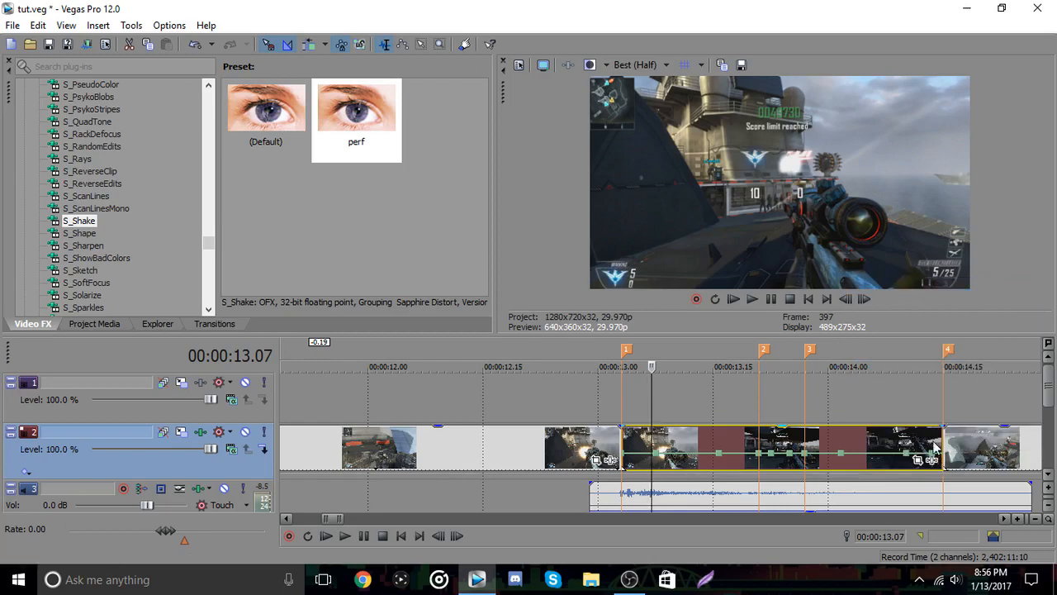
- Split the third gameplay clip at marker 5 (00:00:15.03) and again at marker 6
{"action": "left_click", "coordinate": [1035, 519]}
{"action": "left_click", "coordinate": [1034, 519]}
{"action": "left_click", "coordinate": [761, 453]}
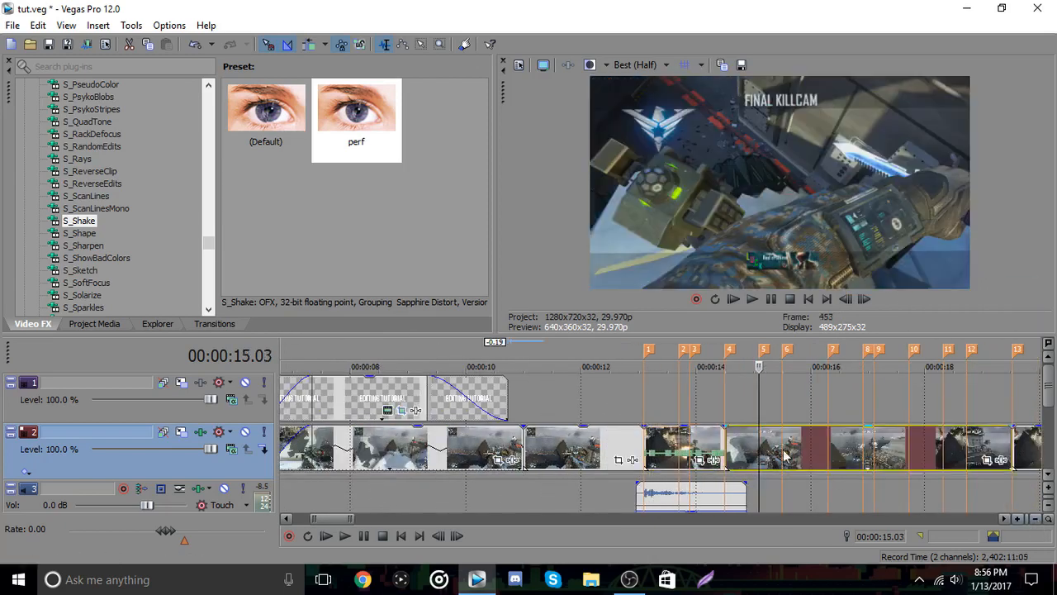
{"action": "left_click", "coordinate": [1018, 518]}
{"action": "left_click", "coordinate": [1017, 519]}
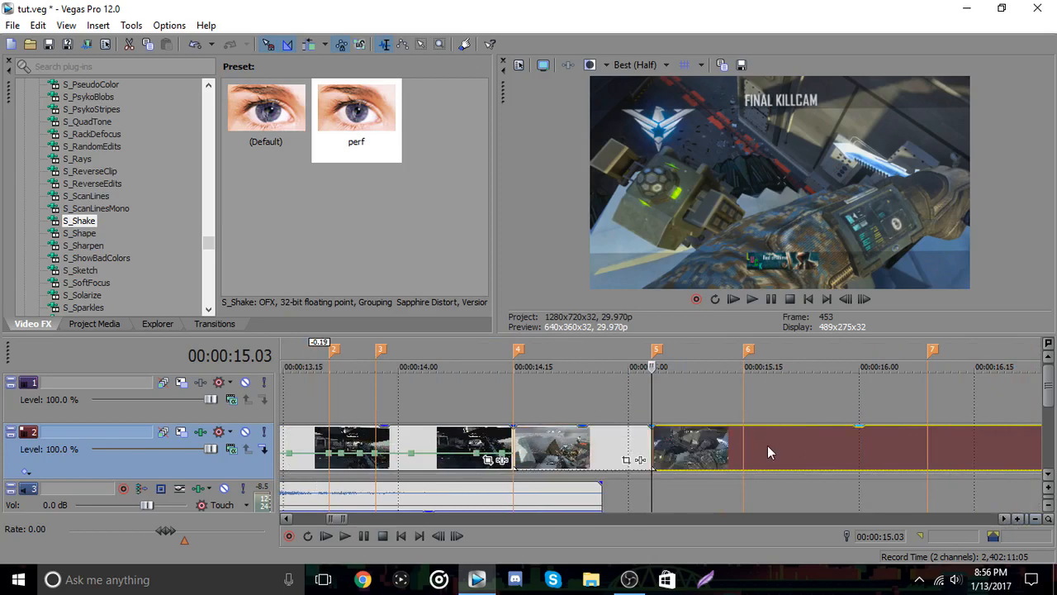
{"action": "left_click", "coordinate": [742, 453]}
{"action": "key", "text": "s"}
{"action": "left_click", "coordinate": [676, 446]}
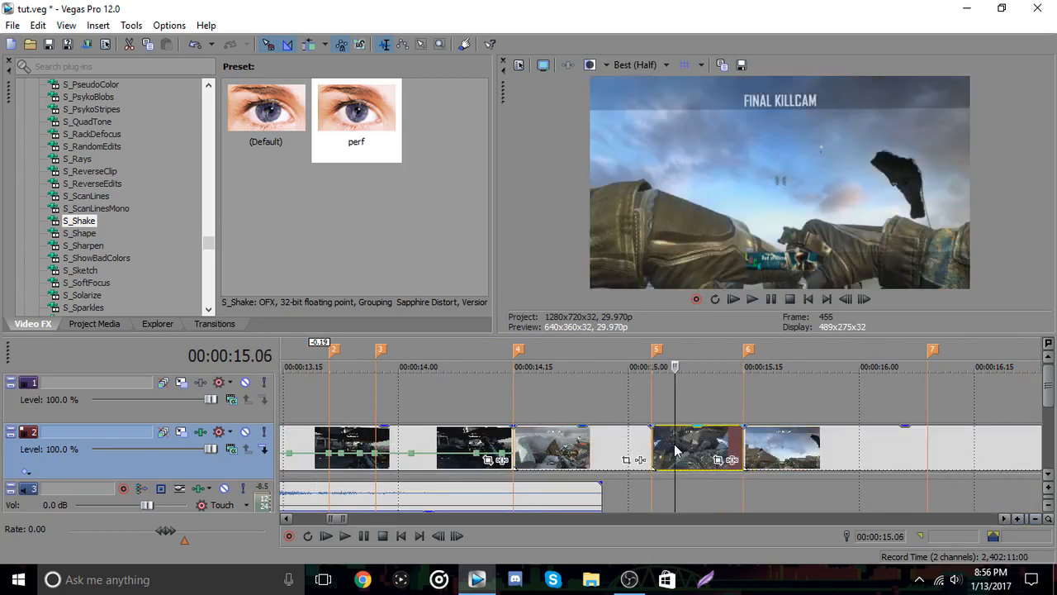
- Insert a lowered velocity envelope on the clip between markers 5 and 6 and add two points inside it
{"action": "right_click", "coordinate": [675, 446]}
{"action": "mouse_move", "coordinate": [718, 414]}
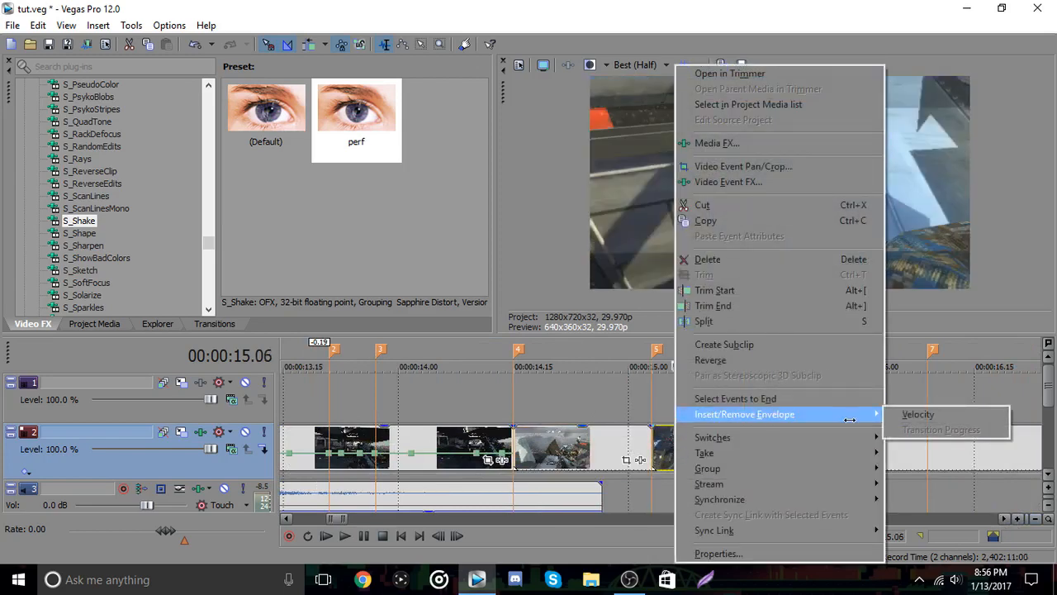
{"action": "left_click", "coordinate": [918, 414]}
{"action": "right_click", "coordinate": [655, 456]}
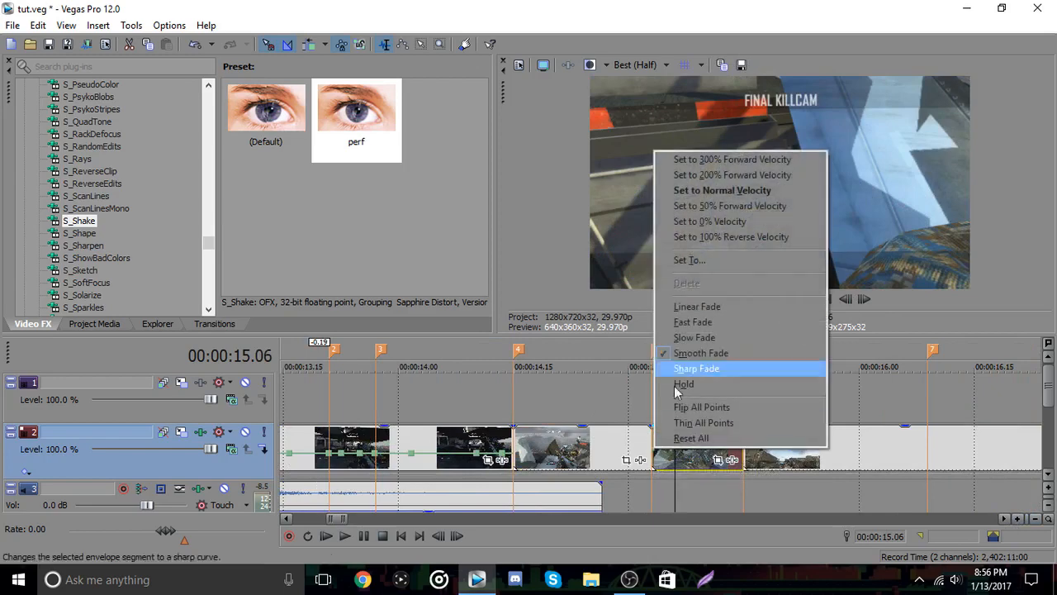
{"action": "left_click", "coordinate": [702, 220]}
{"action": "left_click", "coordinate": [1018, 519]}
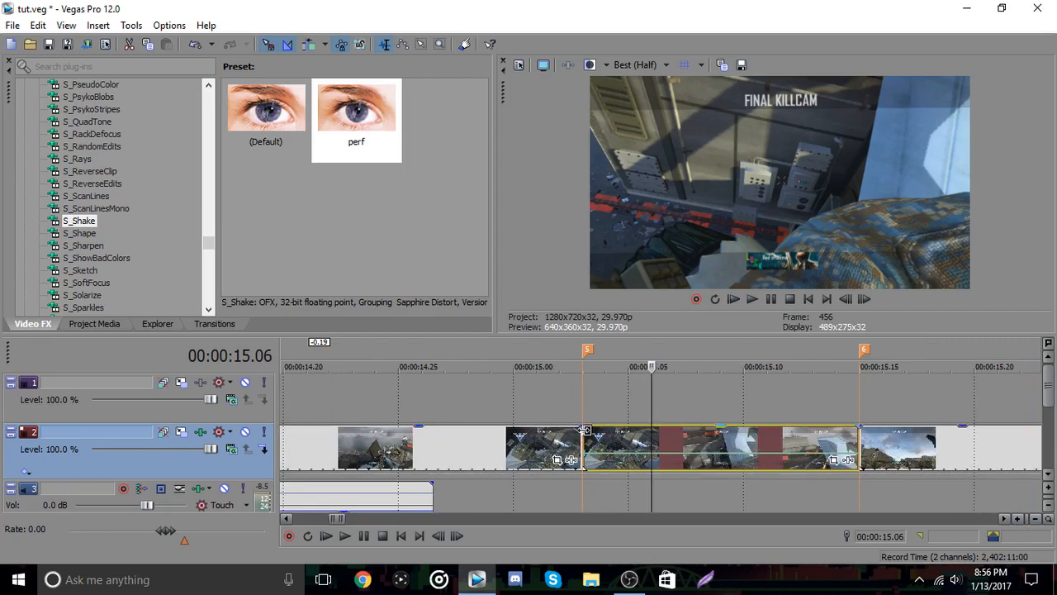
{"action": "right_click", "coordinate": [659, 459]}
{"action": "left_click", "coordinate": [677, 326]}
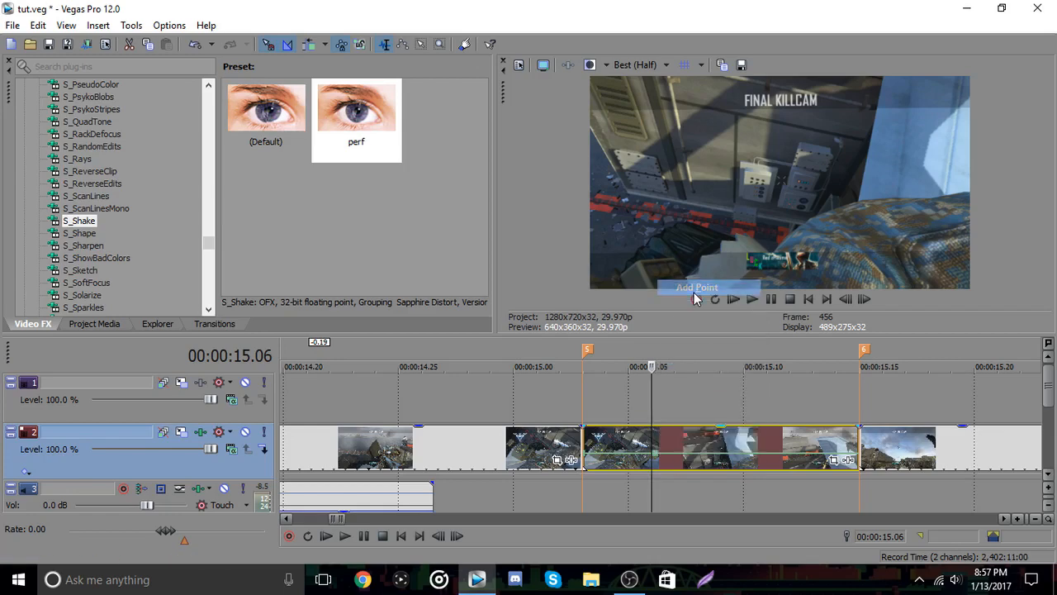
{"action": "right_click", "coordinate": [789, 460]}
{"action": "left_click", "coordinate": [830, 288]}
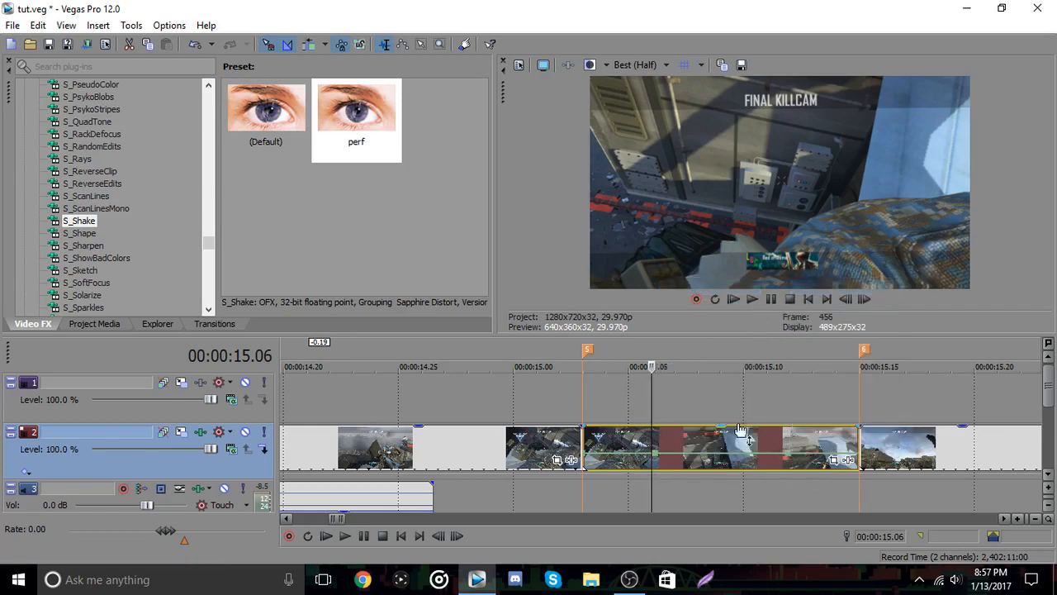
{"action": "right_click", "coordinate": [820, 453]}
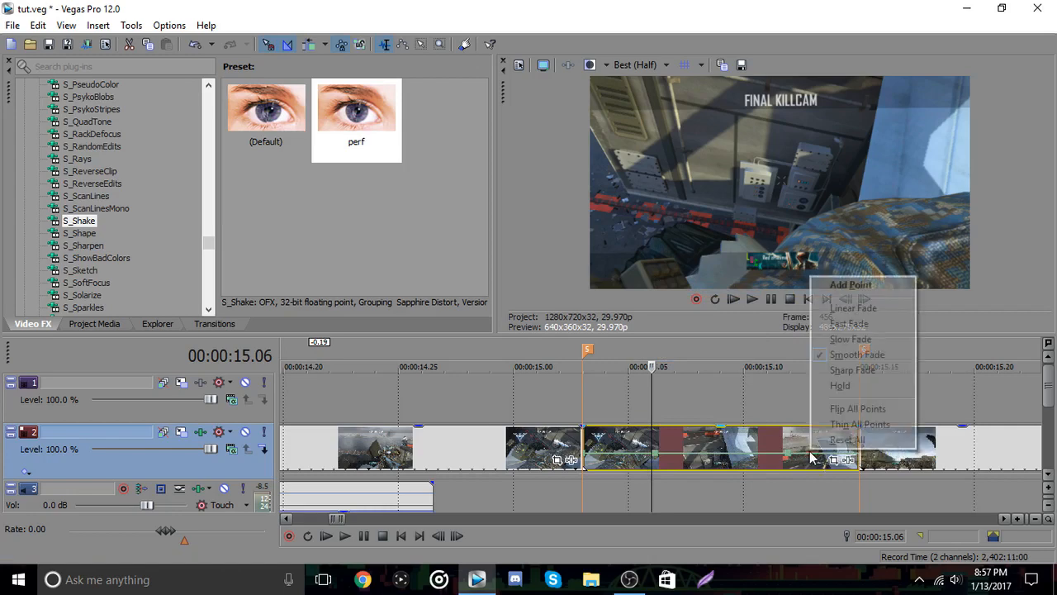
{"action": "left_click", "coordinate": [818, 278]}
- Raise both ends of the marker 5–6 clip's velocity to 300%, with a fast fade down and a slow fade up
{"action": "left_click_drag", "start_coordinate": [812, 458], "coordinate": [857, 424]}
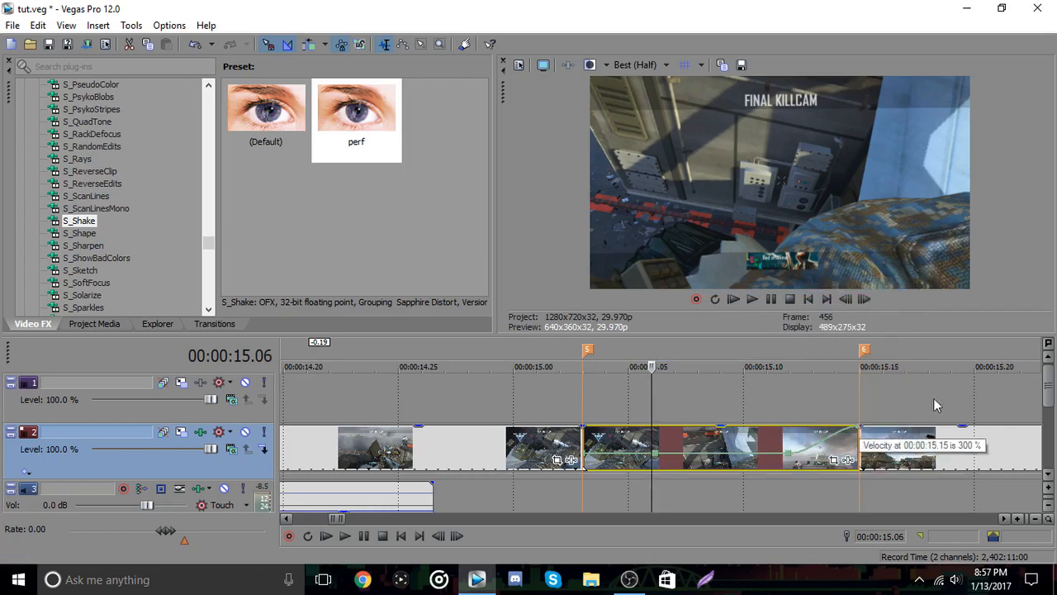
{"action": "left_click_drag", "start_coordinate": [587, 460], "coordinate": [591, 438]}
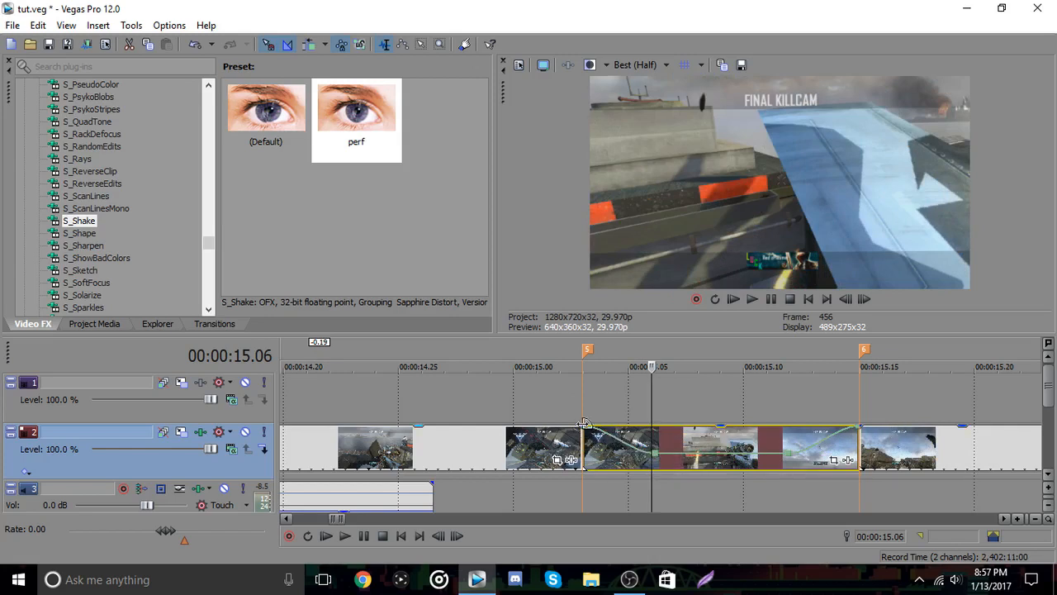
{"action": "right_click", "coordinate": [630, 448]}
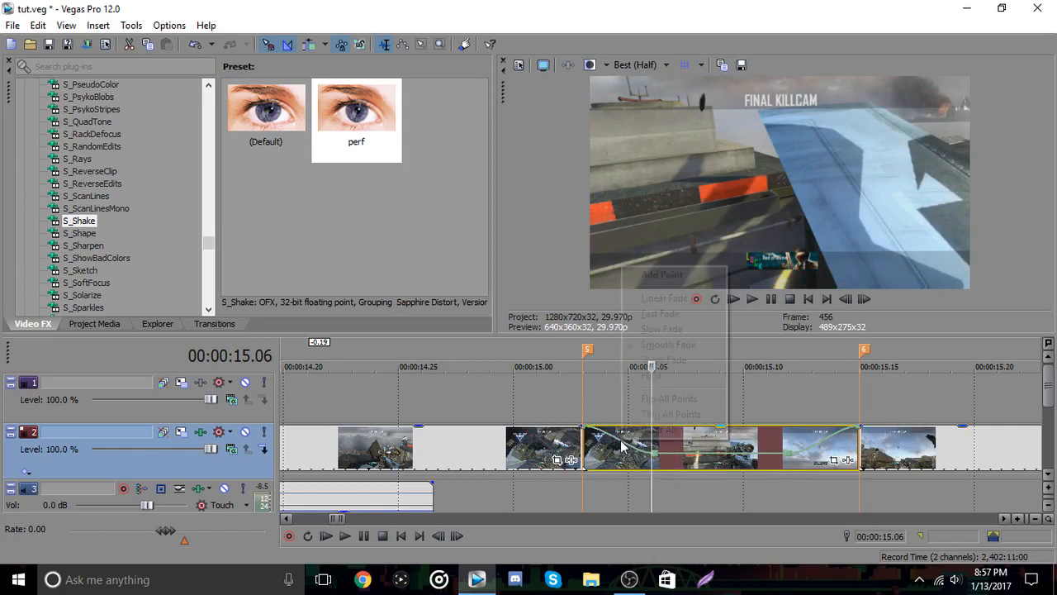
{"action": "left_click", "coordinate": [657, 315]}
{"action": "right_click", "coordinate": [820, 440]}
{"action": "left_click", "coordinate": [864, 332]}
- Play back the footage from 00:00:15.02 and undo the velocity envelope and the splits at markers 5 and 6
{"action": "left_click", "coordinate": [560, 360]}
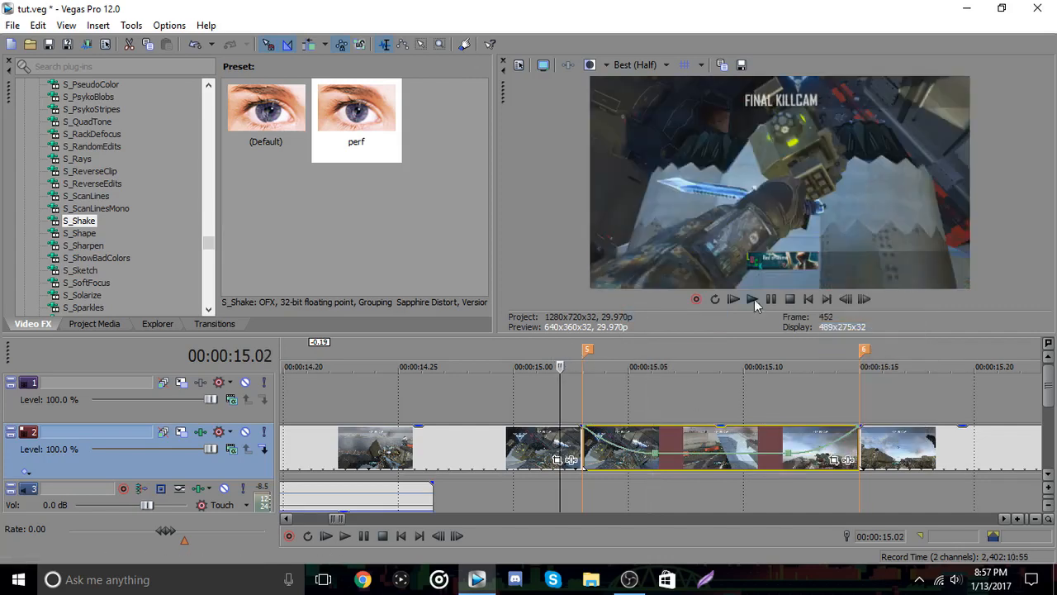
{"action": "left_click", "coordinate": [770, 303]}
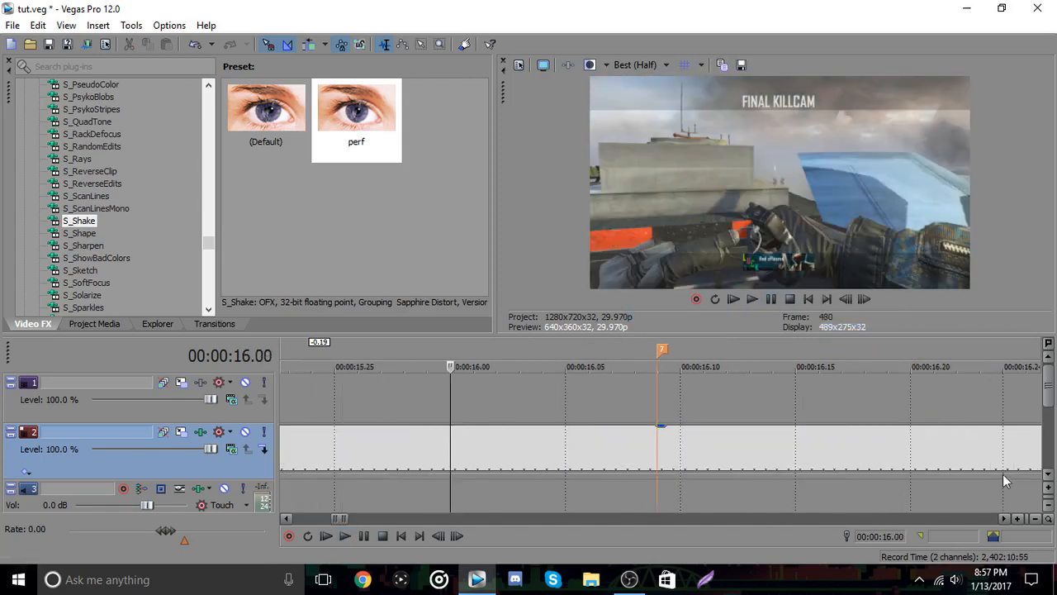
{"action": "left_click", "coordinate": [1035, 519]}
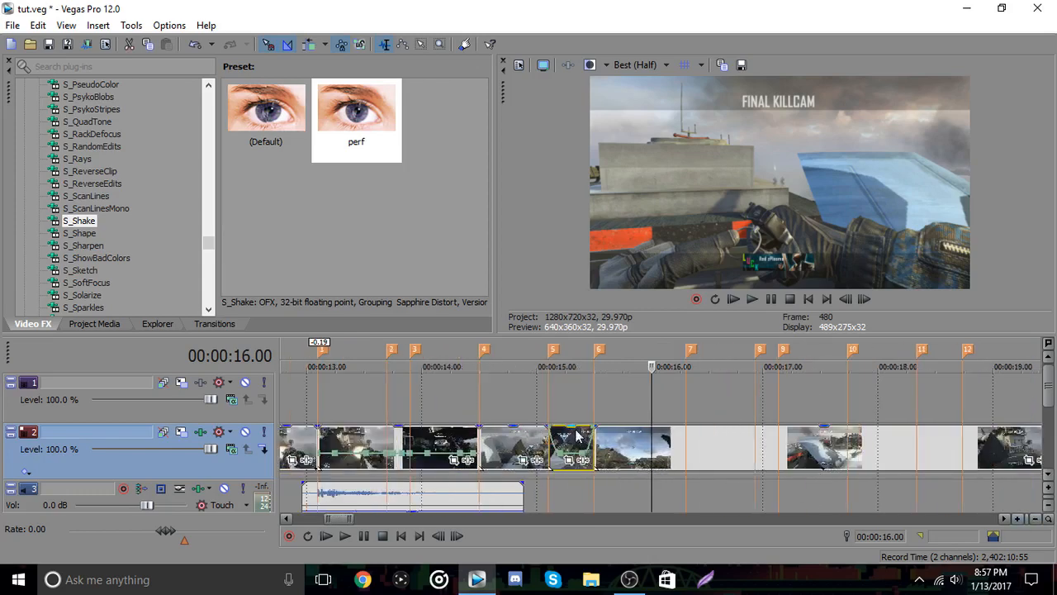
{"action": "key", "text": "ctrl+z"}
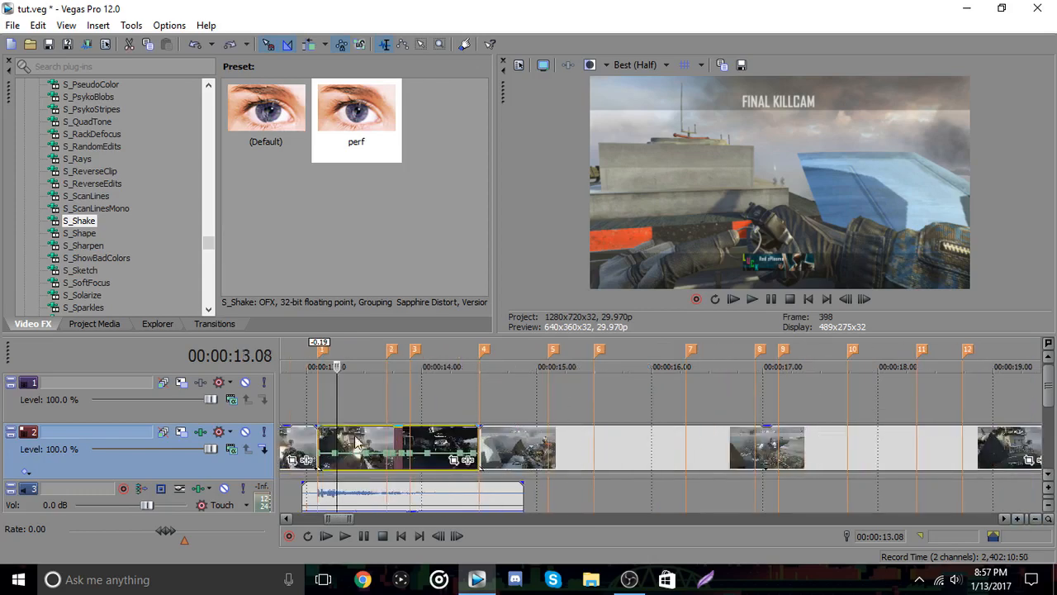
- Raise the split clip's velocity to its maximum at markers 1 and 2 and give the rise into marker 2 a slow fade
{"action": "left_click", "coordinate": [1019, 520]}
{"action": "left_click", "coordinate": [802, 440]}
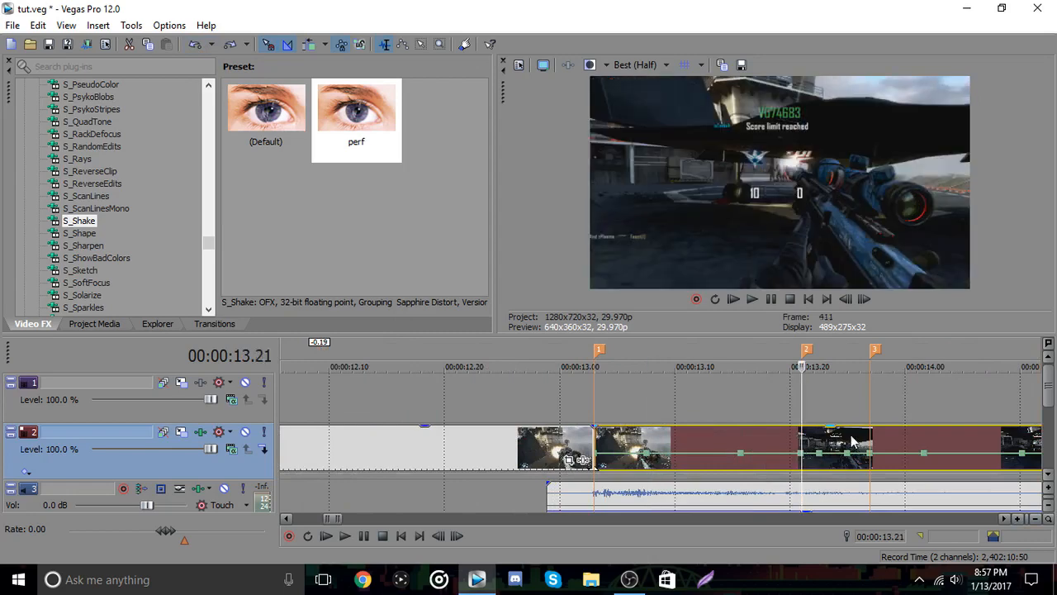
{"action": "left_click", "coordinate": [870, 443]}
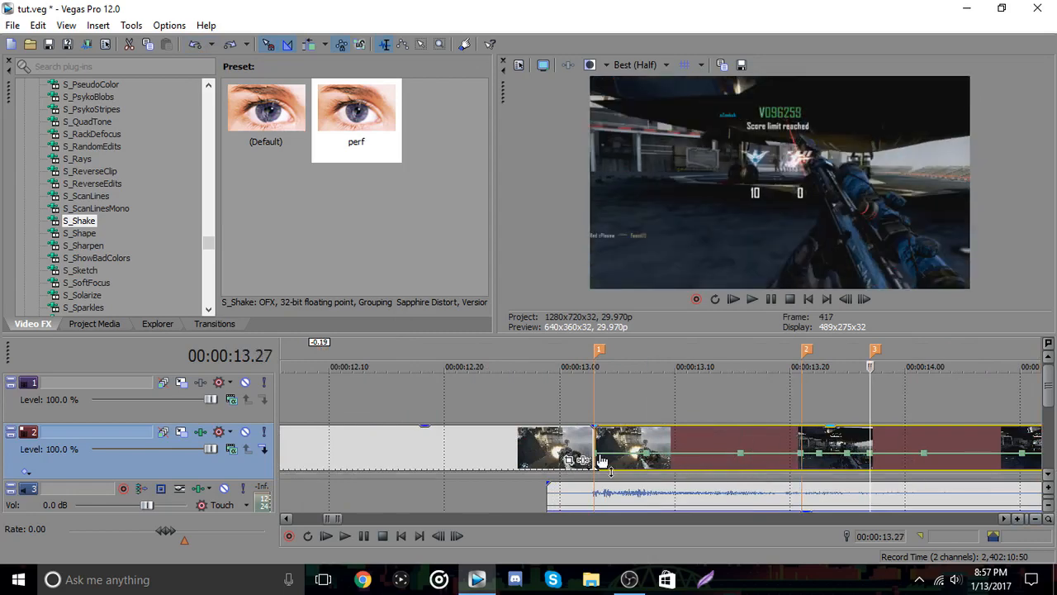
{"action": "left_click_drag", "start_coordinate": [599, 455], "coordinate": [583, 363]}
{"action": "left_click_drag", "start_coordinate": [802, 453], "coordinate": [801, 397]}
{"action": "right_click", "coordinate": [767, 442]}
{"action": "left_click", "coordinate": [788, 334]}
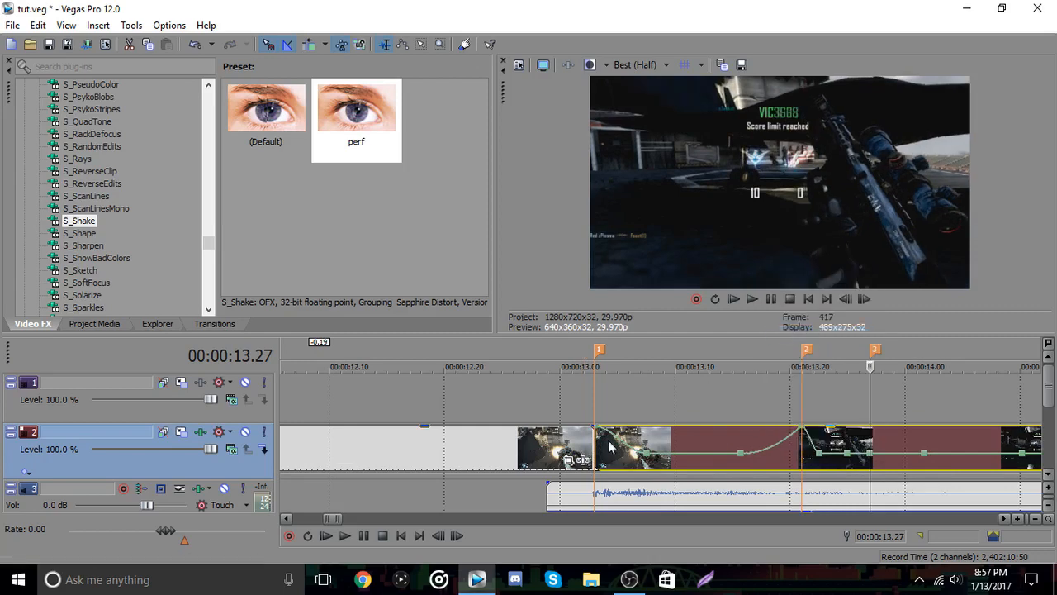
- Raise the velocity at marker 3 to its maximum and shape the segments around markers 2 and 3 with fast and slow fades
{"action": "left_click_drag", "start_coordinate": [870, 453], "coordinate": [870, 428]}
{"action": "left_click", "coordinate": [816, 444]}
{"action": "right_click", "coordinate": [810, 436]}
{"action": "left_click", "coordinate": [857, 314]}
{"action": "right_click", "coordinate": [860, 431]}
{"action": "left_click", "coordinate": [892, 354]}
{"action": "right_click", "coordinate": [860, 436]}
{"action": "left_click", "coordinate": [899, 326]}
{"action": "right_click", "coordinate": [903, 439]}
{"action": "left_click", "coordinate": [942, 324]}
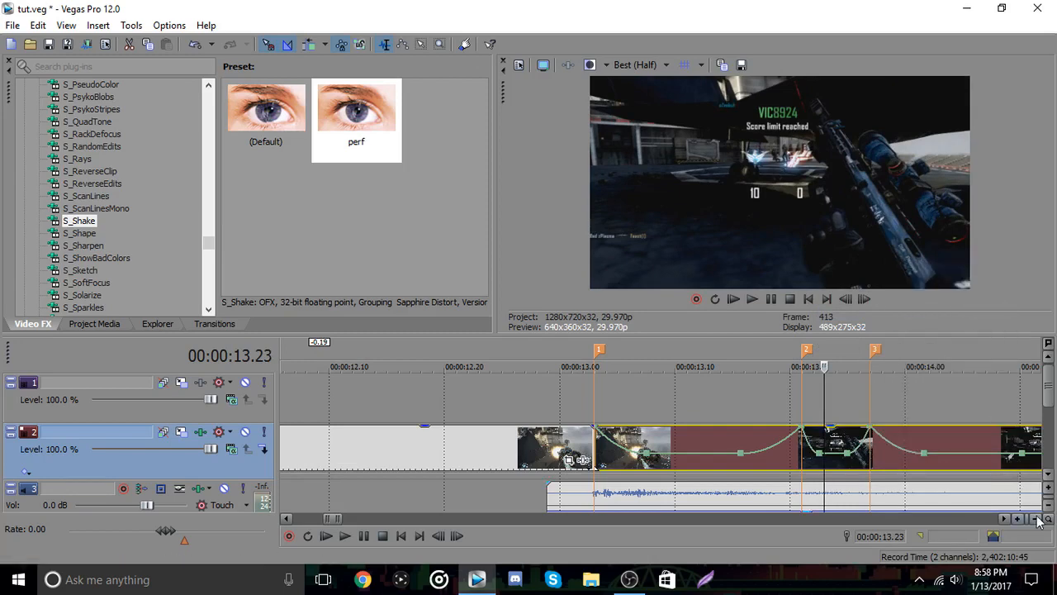
- Open Event Pan/Crop for the clip between markers 1 and 4 and advance two frames past marker 1
{"action": "left_click", "coordinate": [1034, 518]}
{"action": "left_click", "coordinate": [898, 461]}
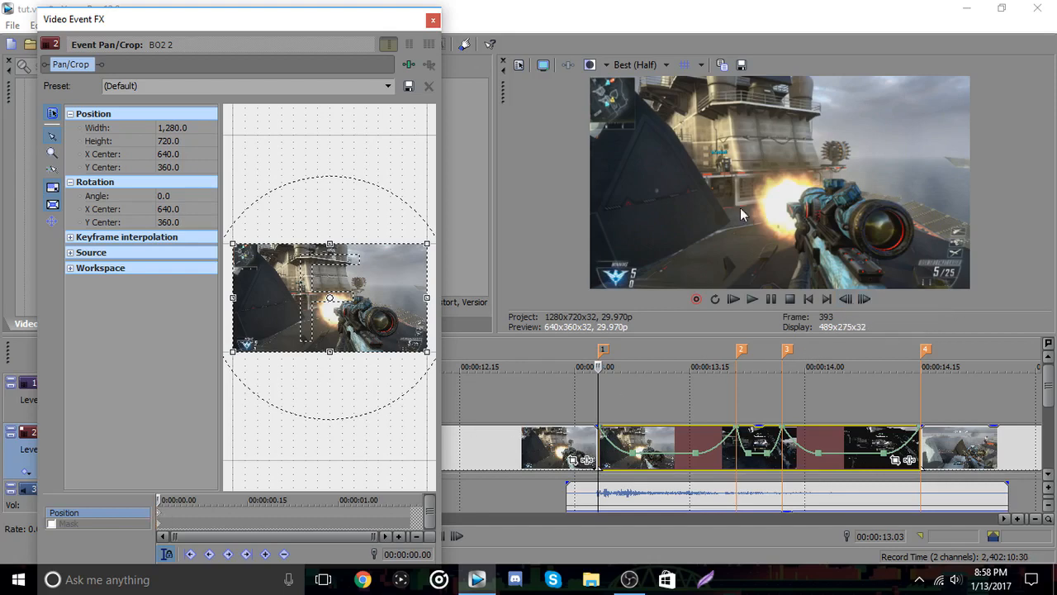
{"action": "double_click", "coordinate": [863, 299]}
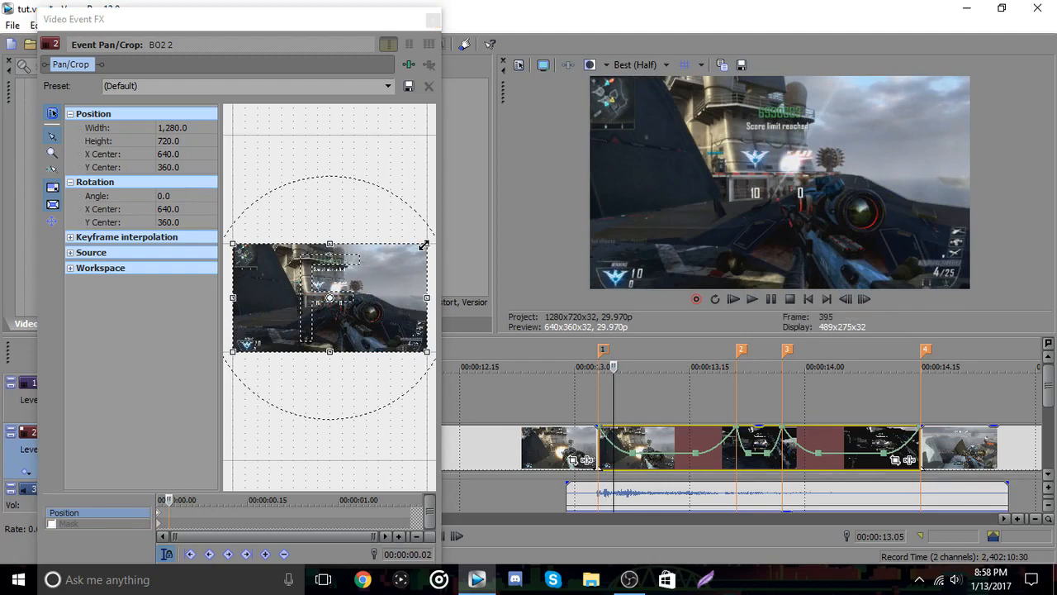
- Examine the footage from two frames before marker 1 up to the cut at 00:00:13.03
{"action": "left_click", "coordinate": [585, 449]}
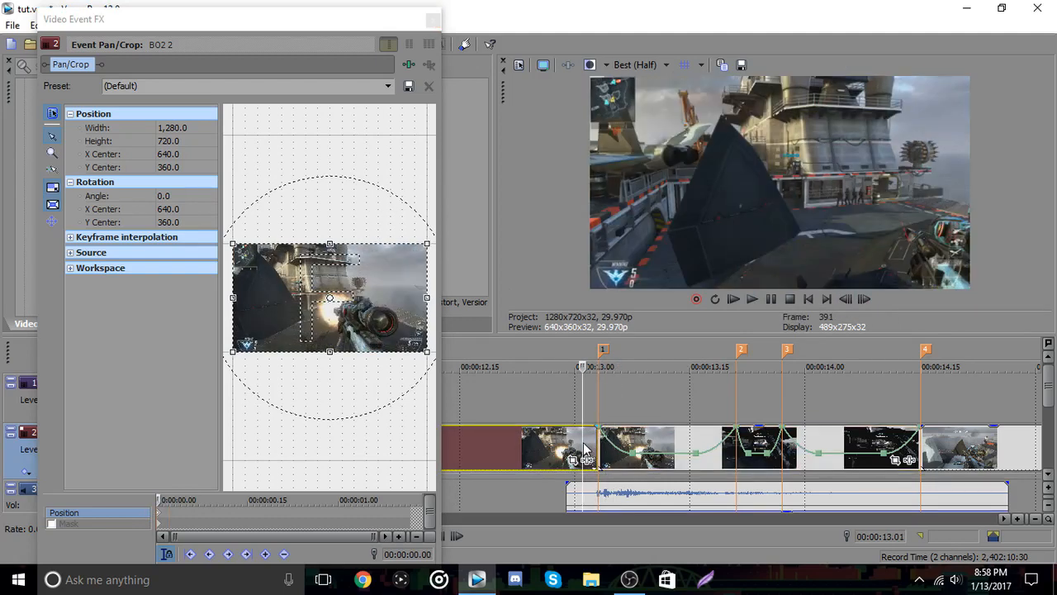
{"action": "left_click", "coordinate": [598, 426]}
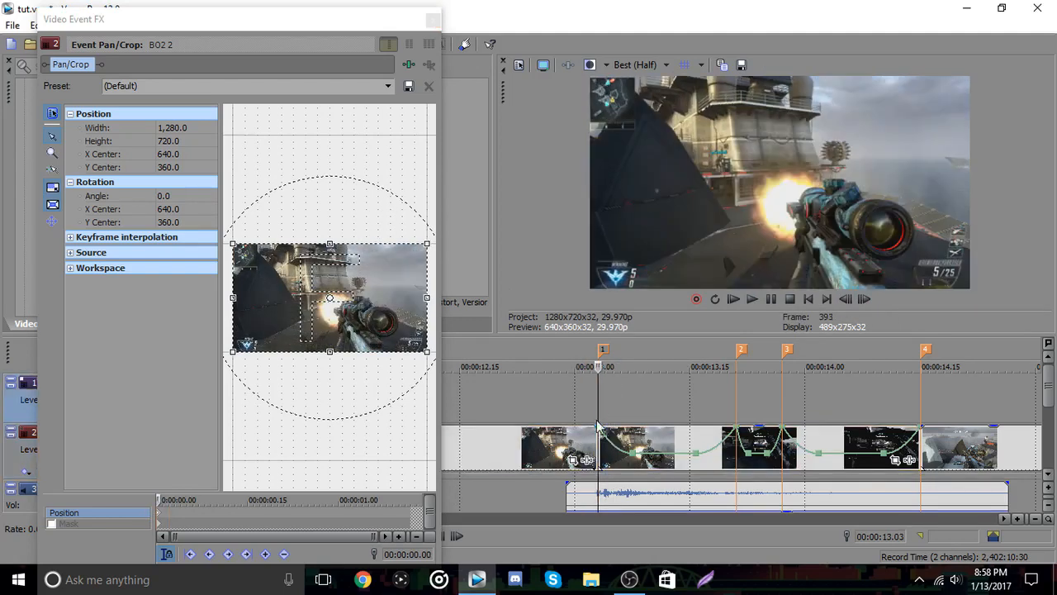
{"action": "double_click", "coordinate": [845, 299]}
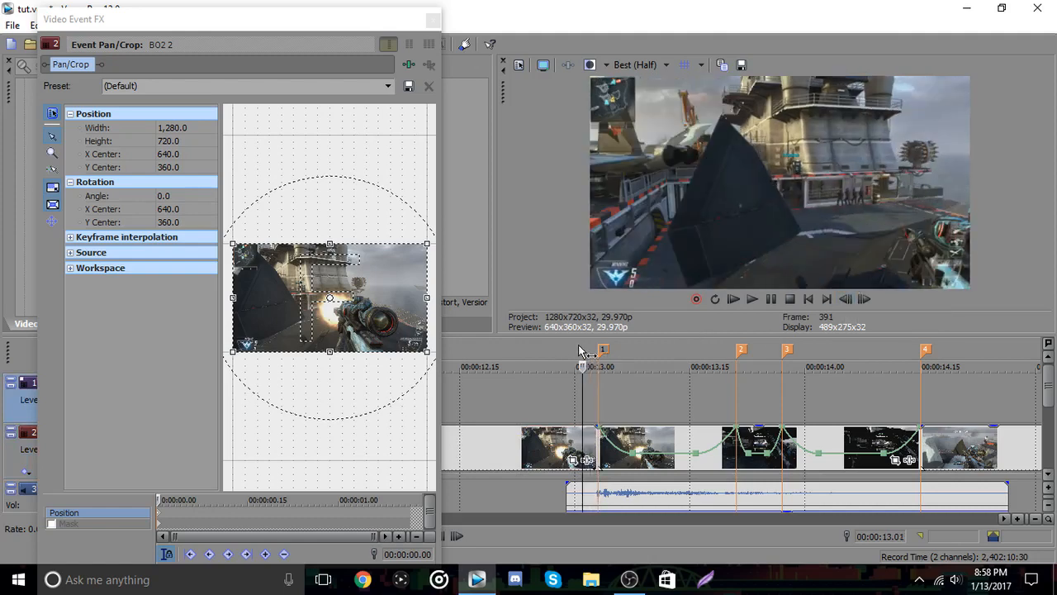
{"action": "left_click", "coordinate": [863, 299]}
{"action": "left_click", "coordinate": [863, 299]}
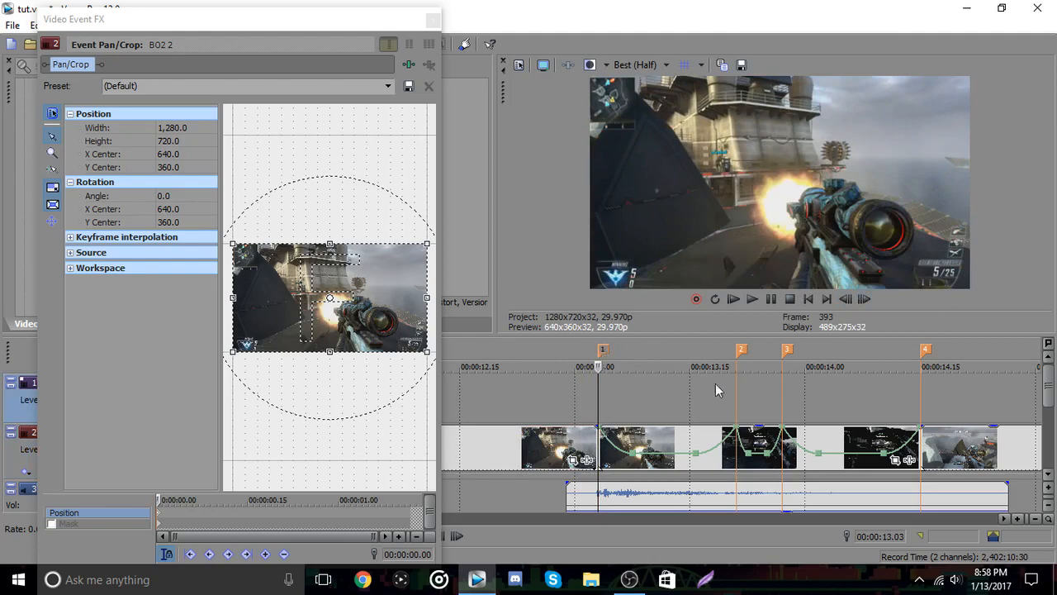
- Add a pan/crop keyframe two frames after marker 1 and shrink the crop to 1,249.2 by 702.7
{"action": "left_click", "coordinate": [160, 519]}
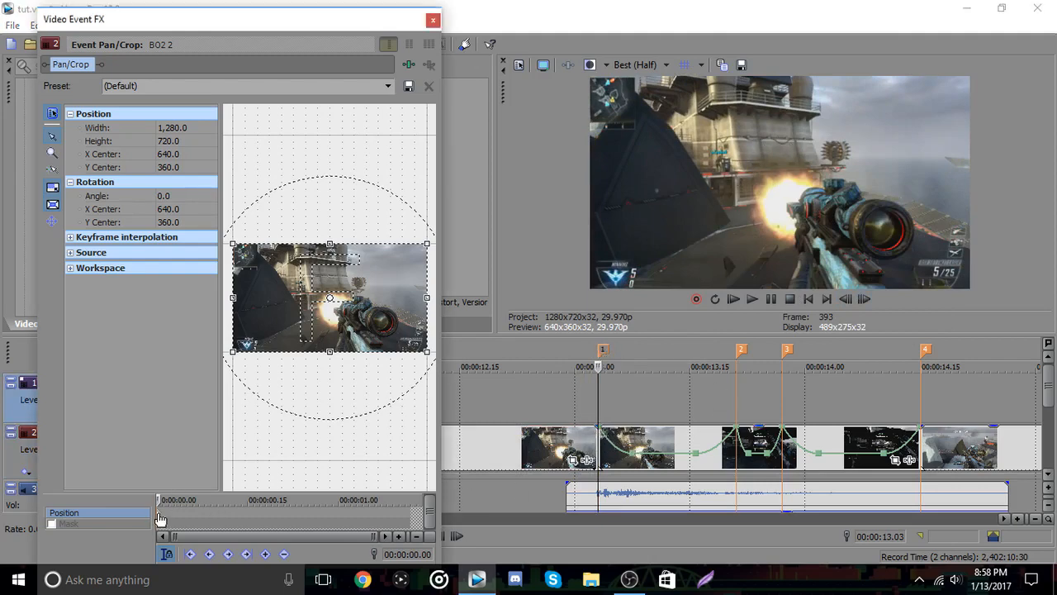
{"action": "double_click", "coordinate": [863, 299]}
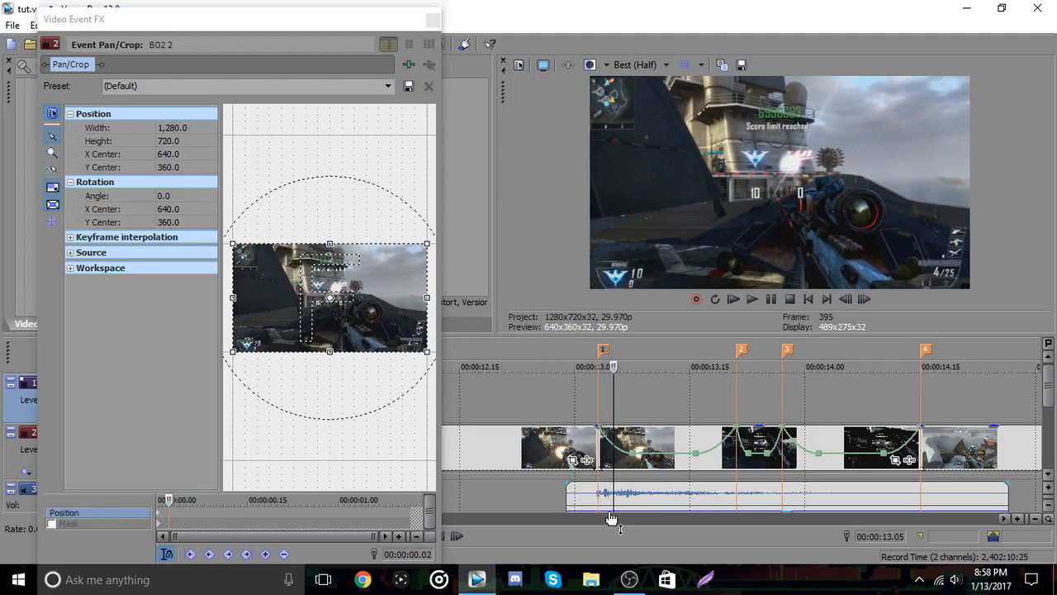
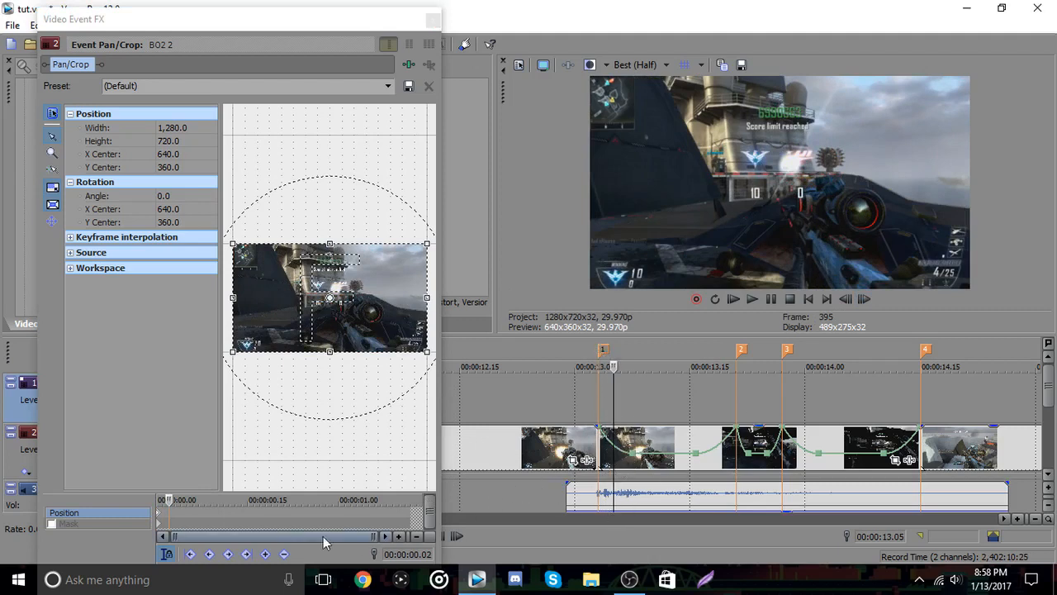
{"action": "left_click", "coordinate": [266, 555]}
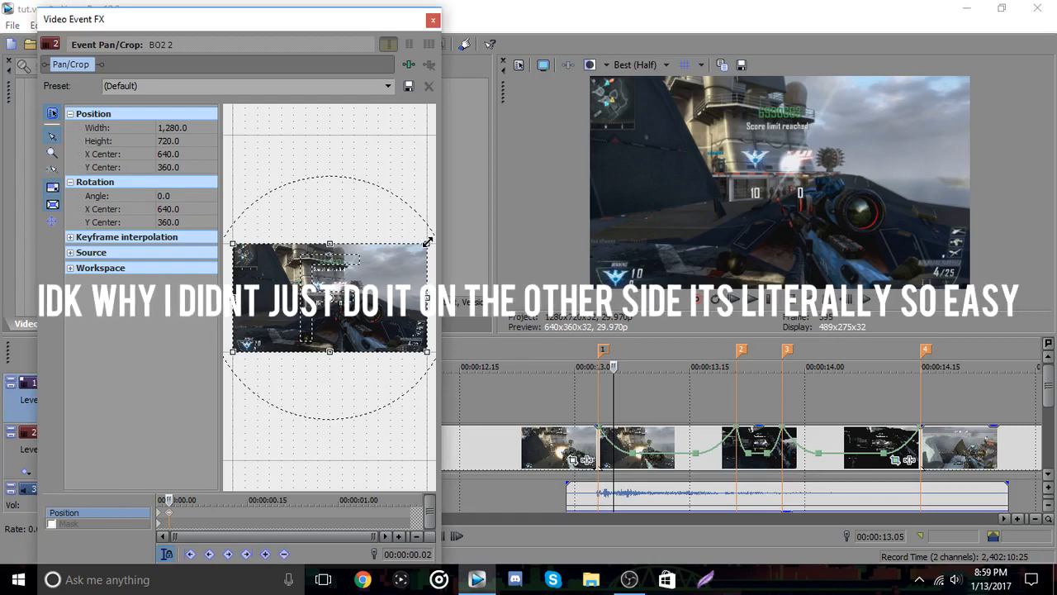
{"action": "left_click_drag", "start_coordinate": [427, 239], "coordinate": [426, 242]}
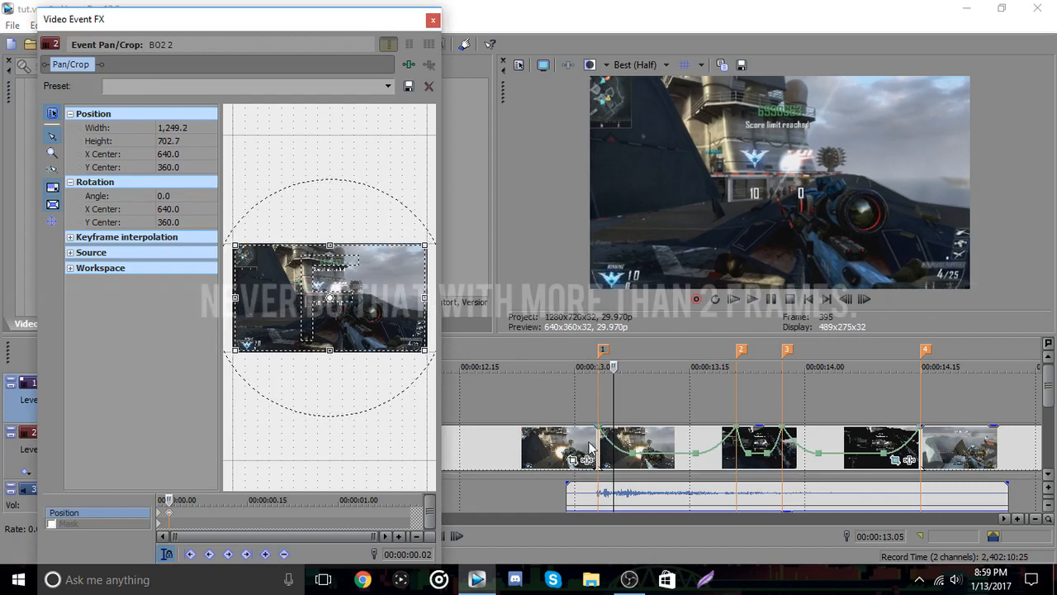
- Add pan/crop position keyframes at marker 2 and marker 3
{"action": "left_click", "coordinate": [738, 465]}
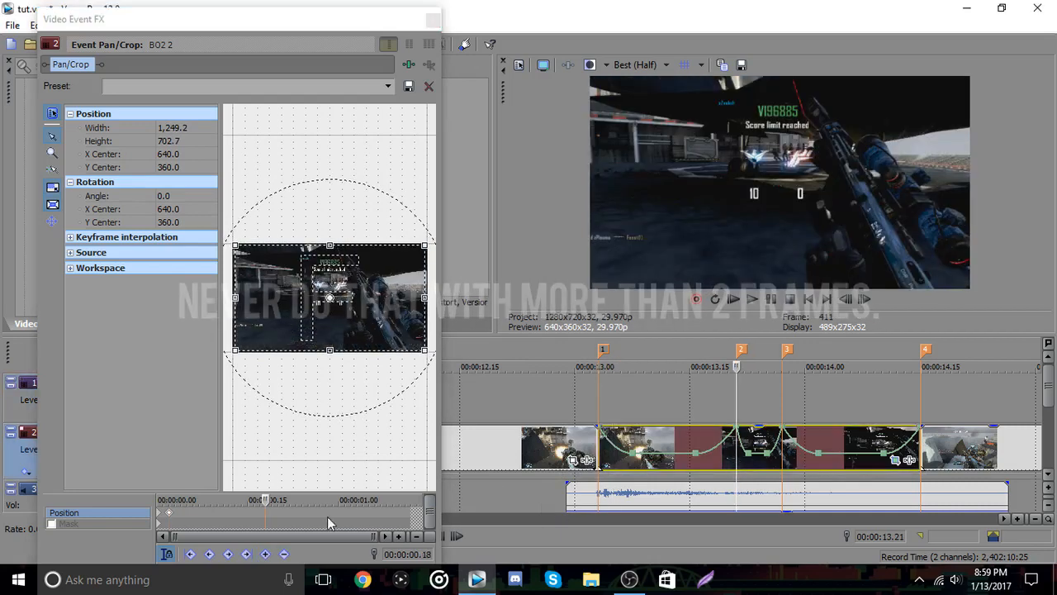
{"action": "left_click", "coordinate": [266, 555]}
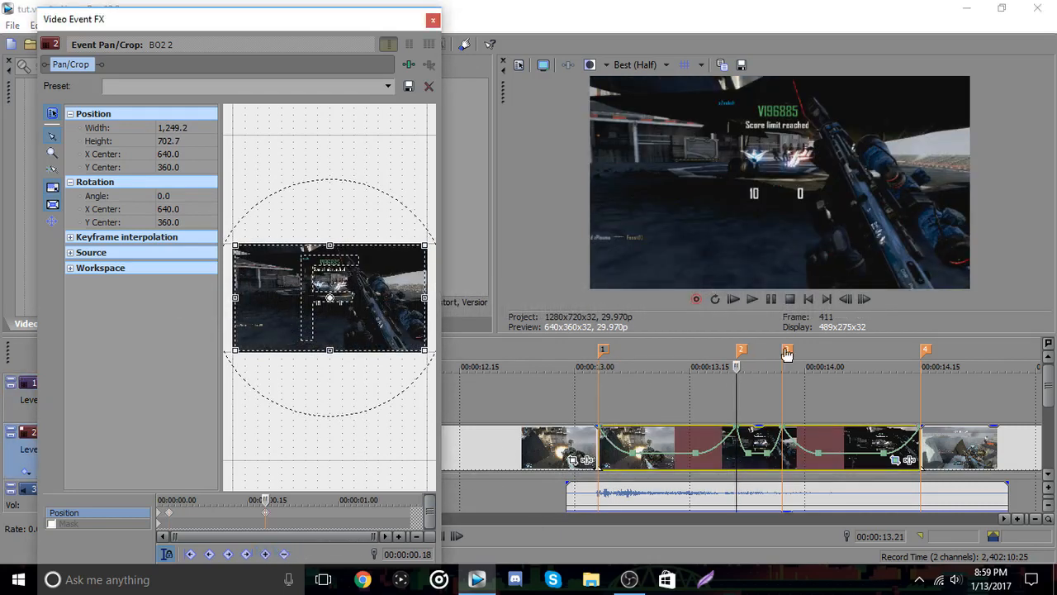
{"action": "left_click", "coordinate": [787, 352]}
{"action": "left_click", "coordinate": [265, 554]}
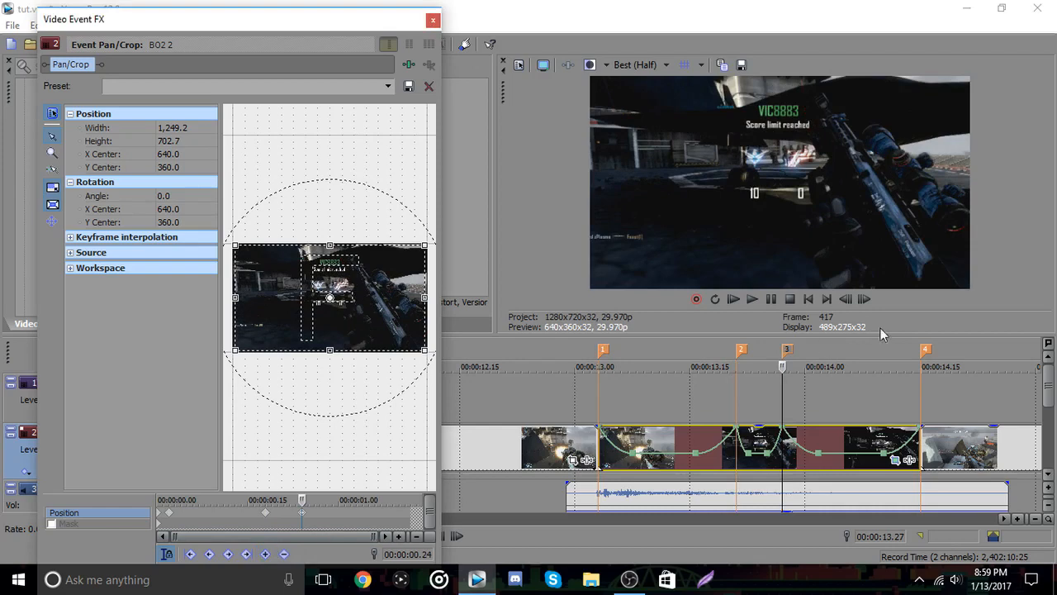
- Add a pan/crop keyframe at marker 4 and set its crop to about 1,033 by 581 with a -2.1 rotation
{"action": "left_click", "coordinate": [926, 351]}
{"action": "left_click", "coordinate": [284, 554]}
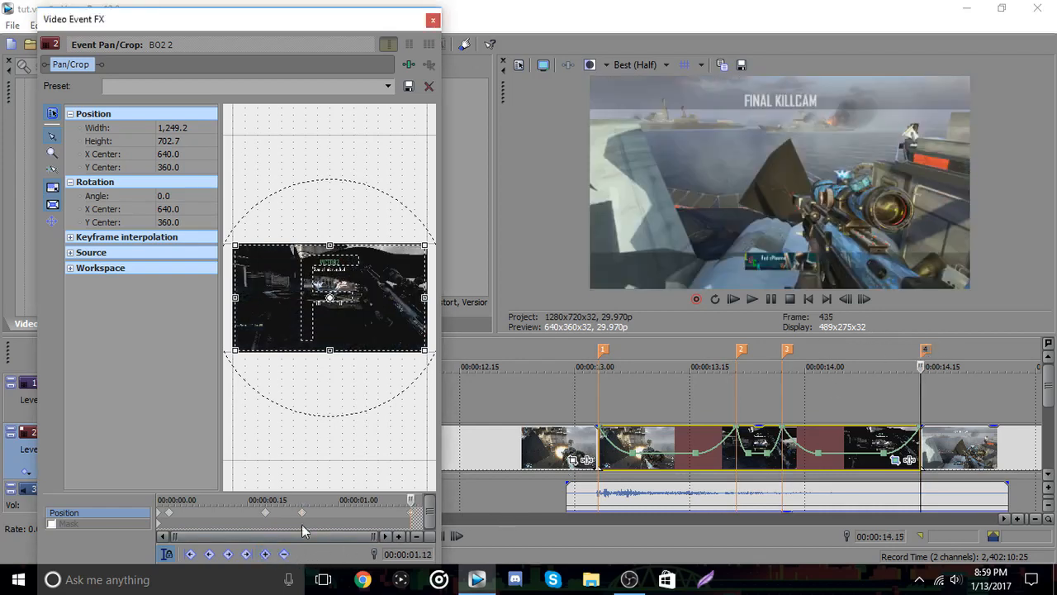
{"action": "left_click_drag", "start_coordinate": [424, 244], "coordinate": [393, 237]}
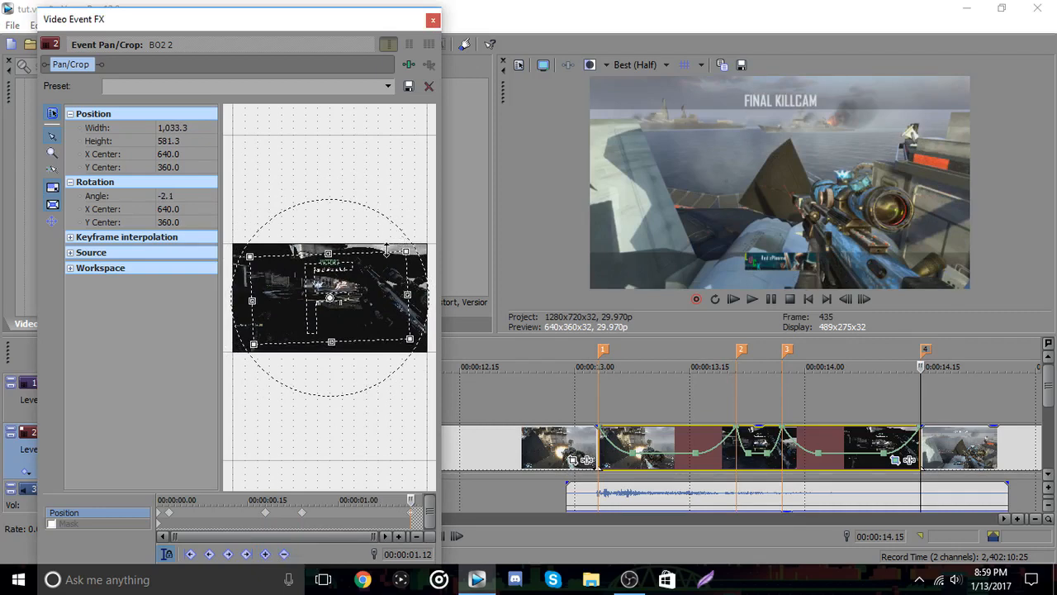
- Restore the crop to the full frame two frames before marker 2, at 00:00:13.19
{"action": "left_click", "coordinate": [267, 513]}
{"action": "left_click", "coordinate": [848, 299]}
{"action": "left_click", "coordinate": [848, 299]}
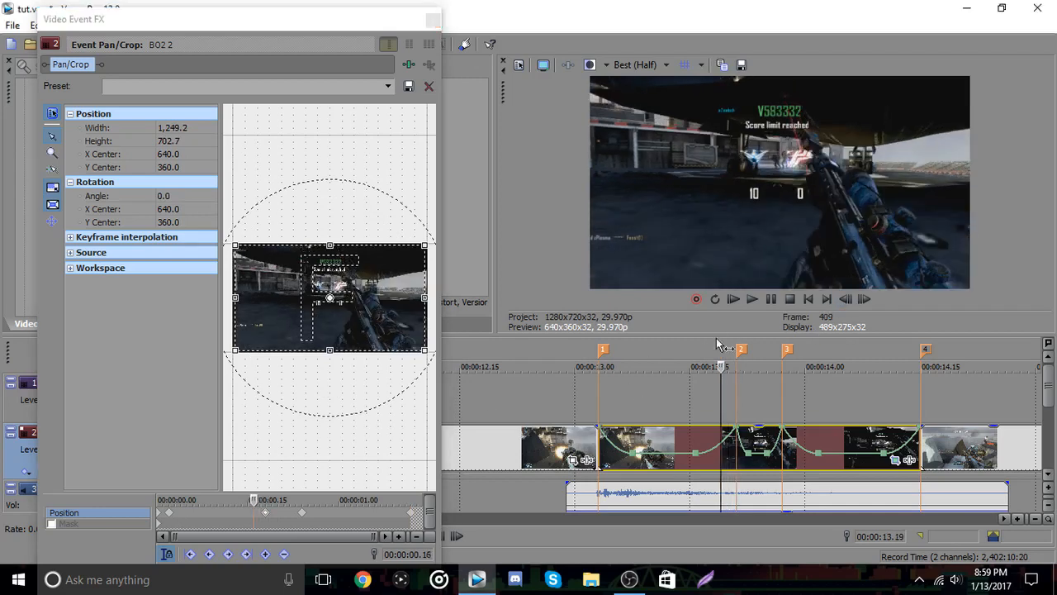
{"action": "right_click", "coordinate": [324, 303]}
{"action": "left_click", "coordinate": [351, 316]}
- Restore the crop to the full frame two frames before marker 3, at 00:00:13.25
{"action": "left_click", "coordinate": [300, 526]}
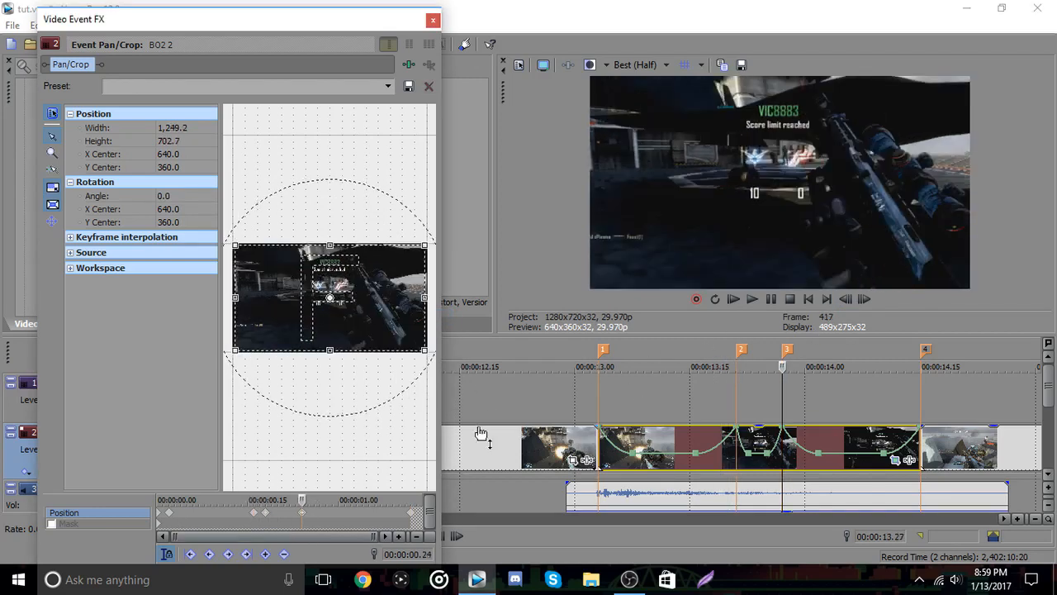
{"action": "left_click", "coordinate": [844, 300]}
{"action": "left_click", "coordinate": [844, 301]}
{"action": "right_click", "coordinate": [406, 291]}
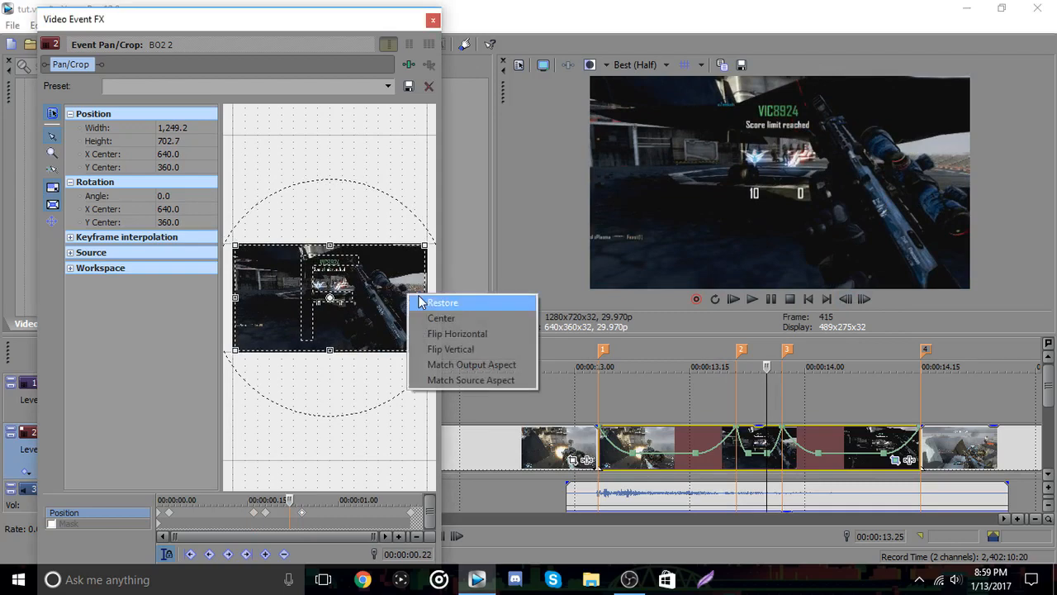
- Restore the default pan/crop framing at frame 415 and two frames before the clip's last position keyframe, and save the project
{"action": "left_click", "coordinate": [431, 302]}
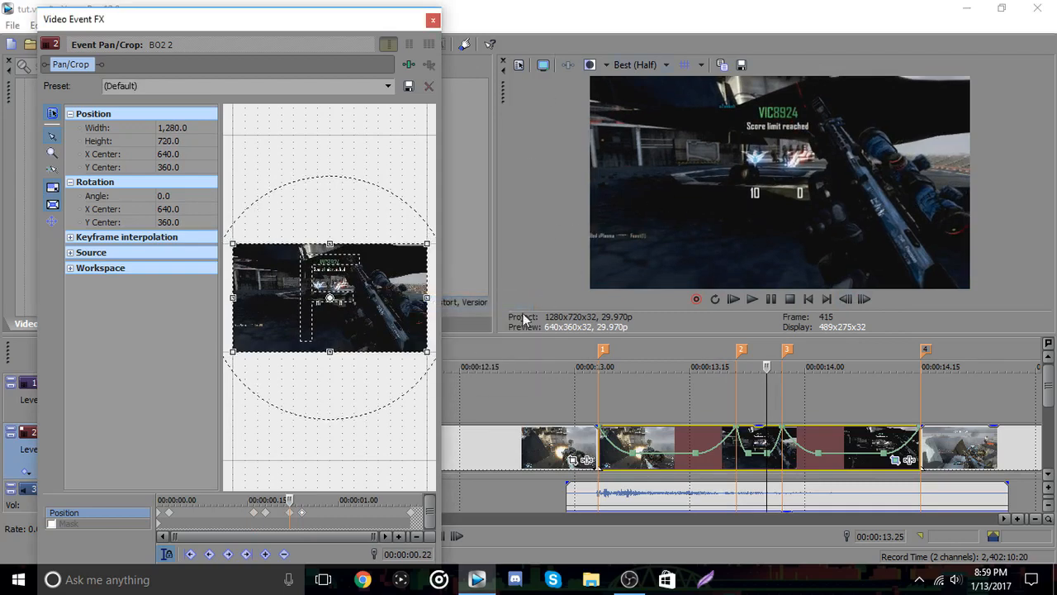
{"action": "left_click", "coordinate": [412, 518]}
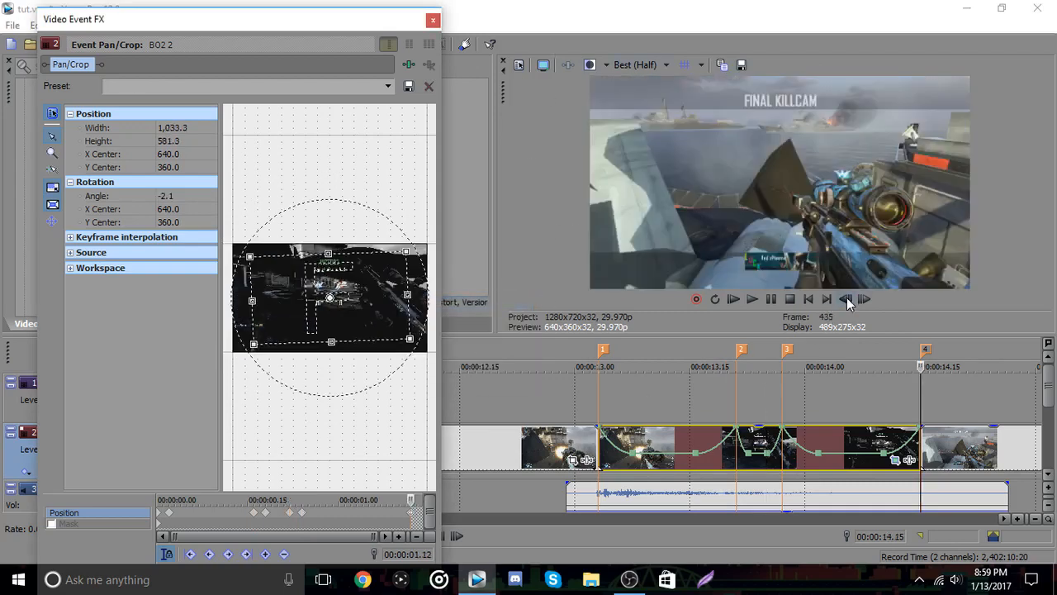
{"action": "left_click", "coordinate": [846, 299]}
{"action": "left_click", "coordinate": [846, 300]}
{"action": "right_click", "coordinate": [288, 267]}
{"action": "left_click", "coordinate": [310, 278]}
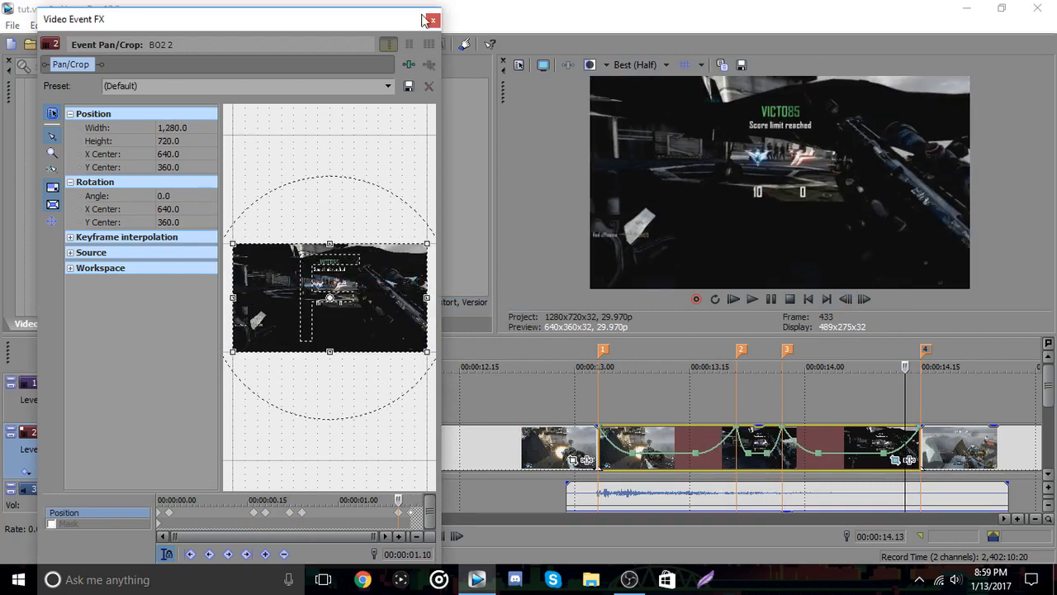
{"action": "left_click", "coordinate": [433, 19]}
{"action": "left_click", "coordinate": [51, 44]}
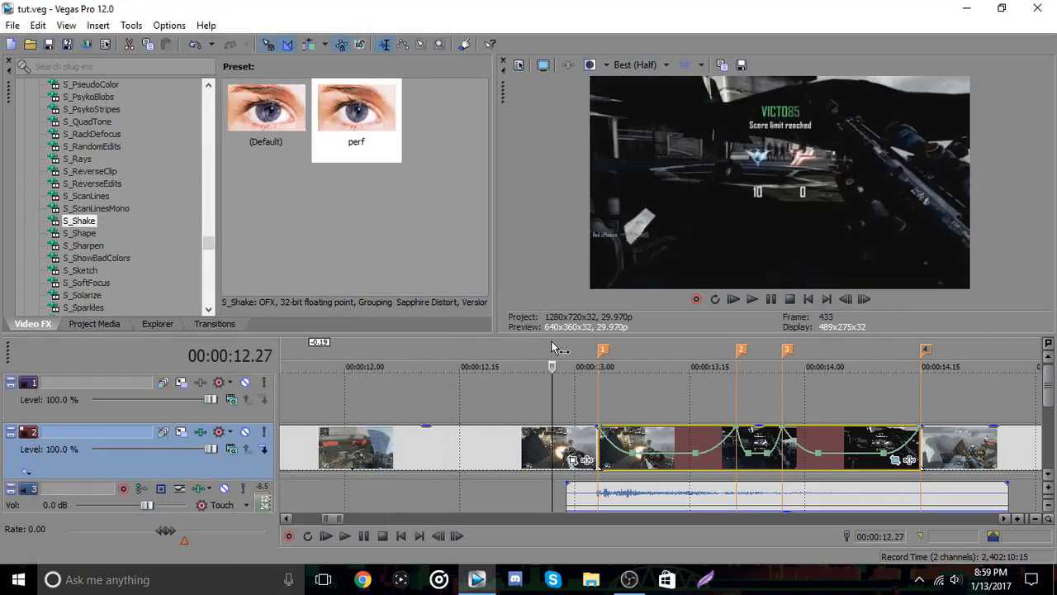
- Preview the edited clip twice, playing from just before marker 1 to past marker 4
{"action": "left_click", "coordinate": [553, 347]}
{"action": "left_click", "coordinate": [771, 299]}
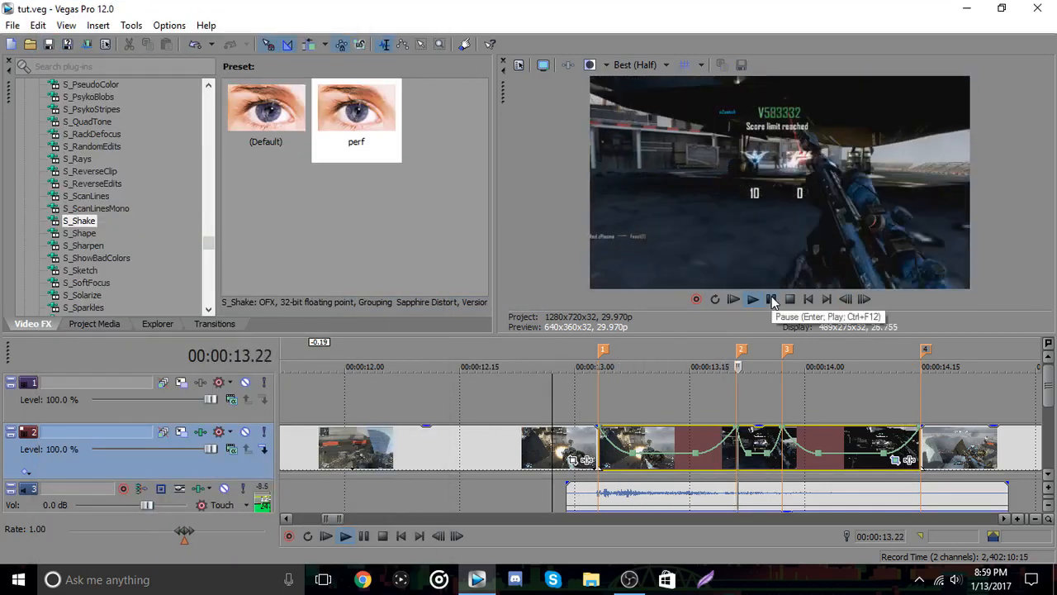
{"action": "left_click", "coordinate": [771, 300]}
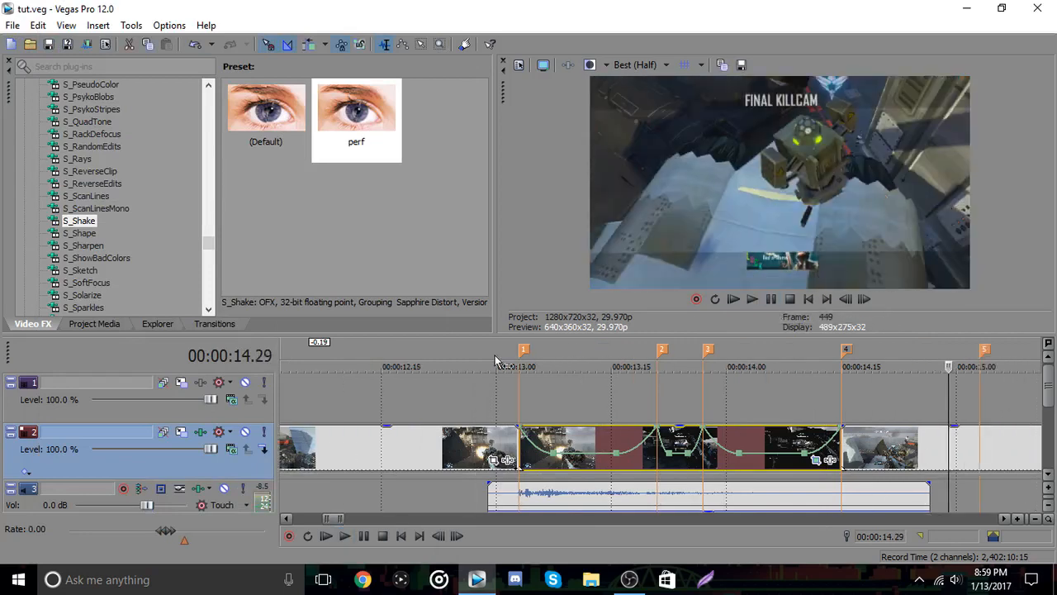
{"action": "left_click", "coordinate": [496, 361]}
{"action": "left_click", "coordinate": [774, 303]}
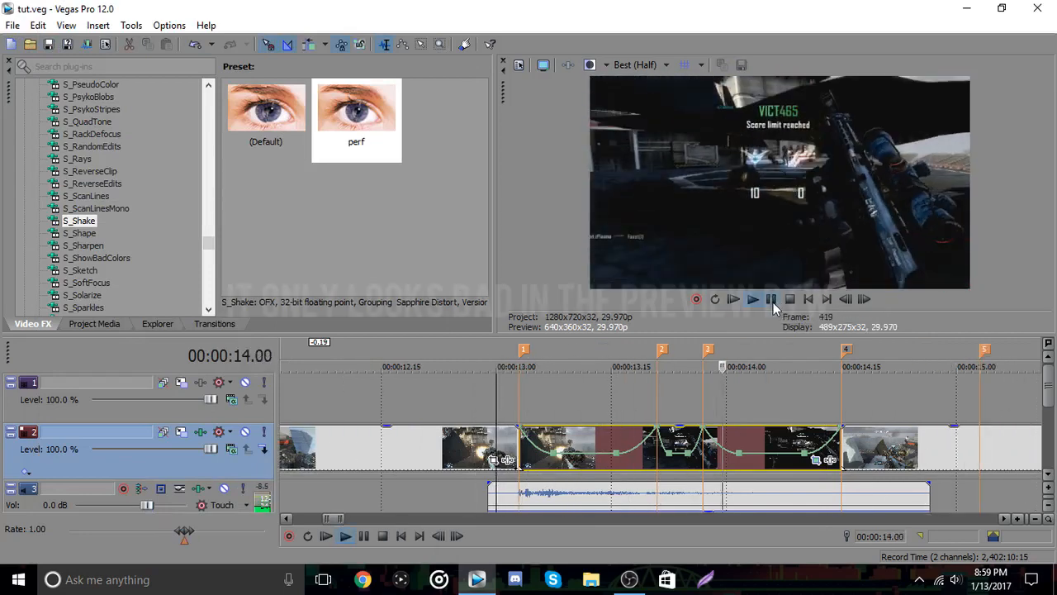
{"action": "left_click", "coordinate": [773, 303]}
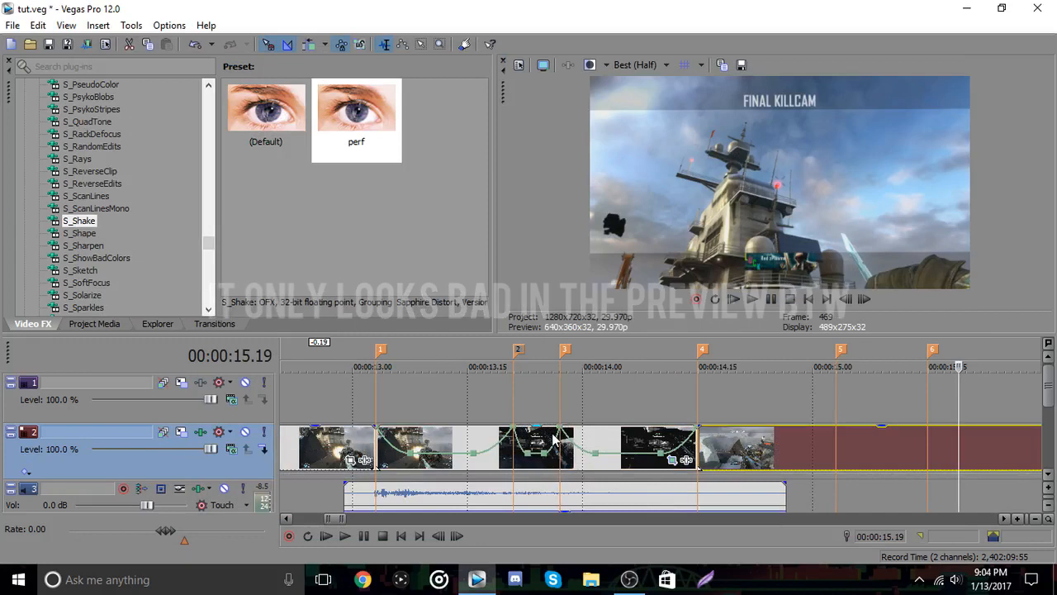
- Examine the velocity curve between markers 1 and 4, and check the next clip's frames at marker 10 and around marker 13
{"action": "mouse_move", "coordinate": [514, 438]}
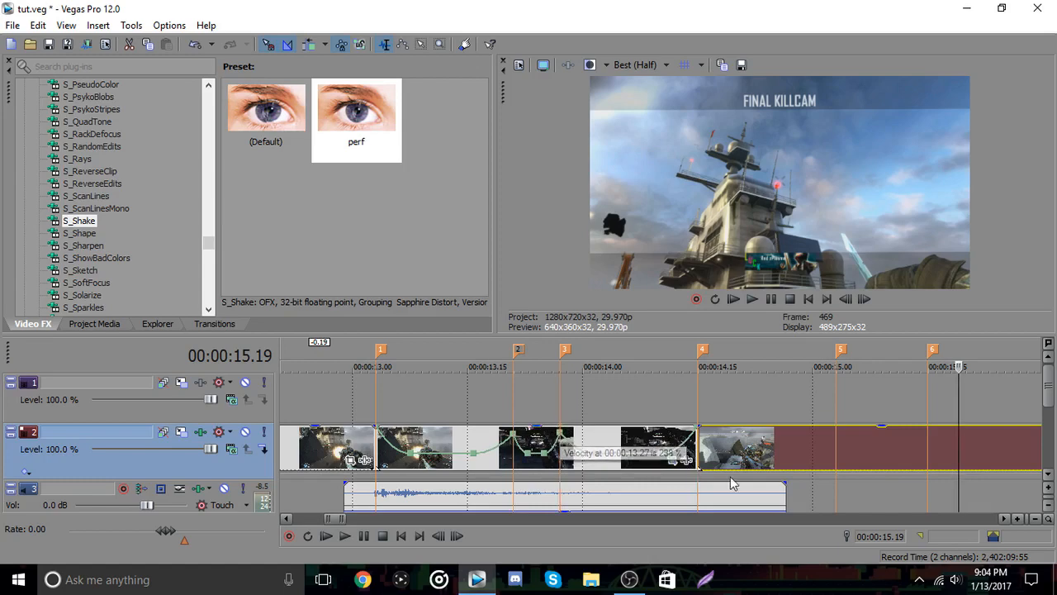
{"action": "left_click", "coordinate": [696, 450]}
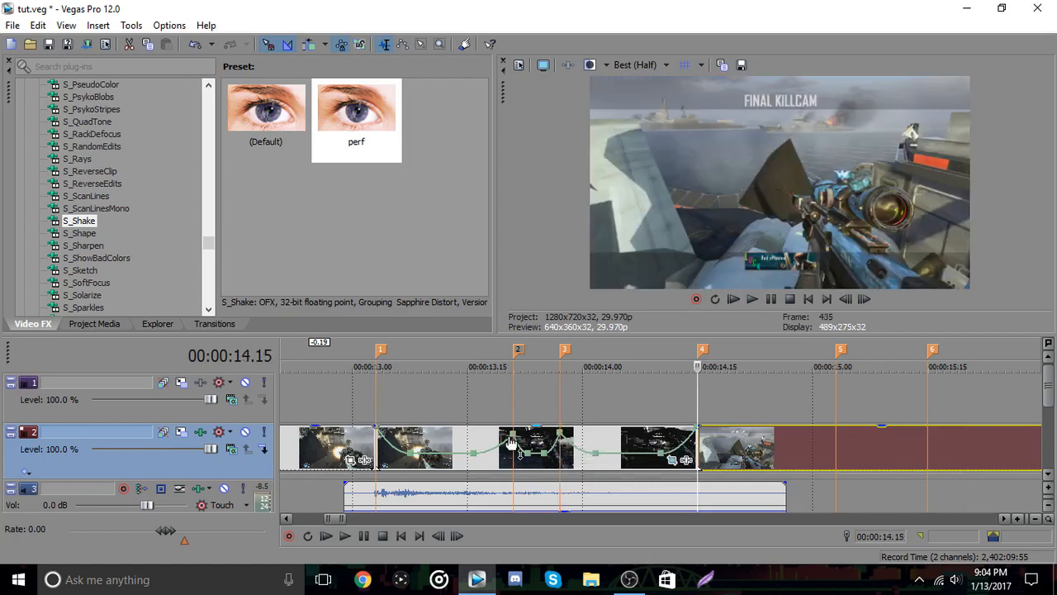
{"action": "left_click", "coordinate": [1035, 519]}
{"action": "left_click", "coordinate": [1035, 519]}
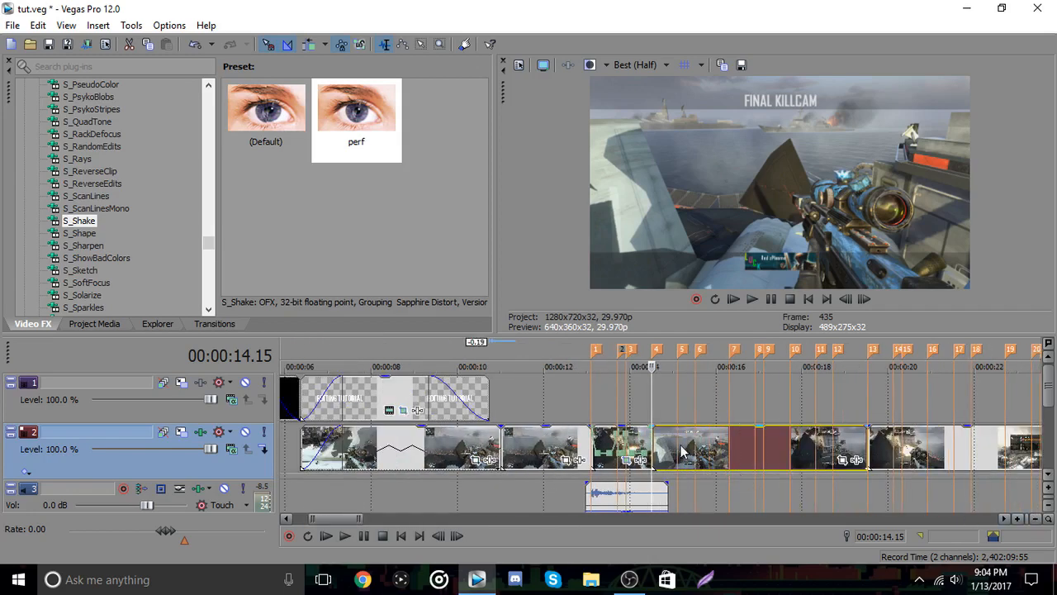
{"action": "left_click", "coordinate": [791, 435]}
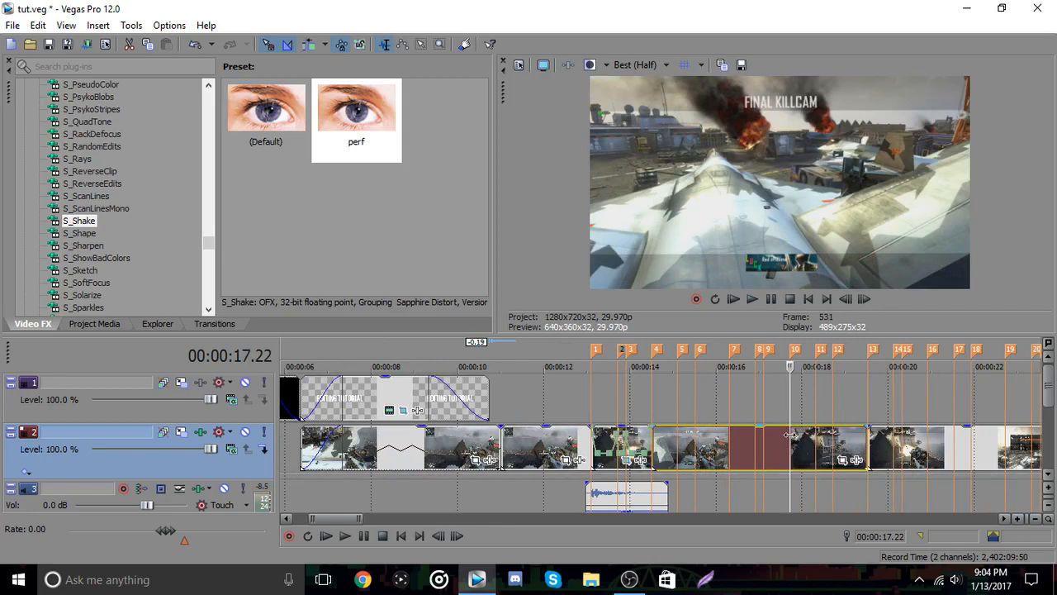
{"action": "left_click", "coordinate": [869, 427]}
{"action": "left_click", "coordinate": [846, 300]}
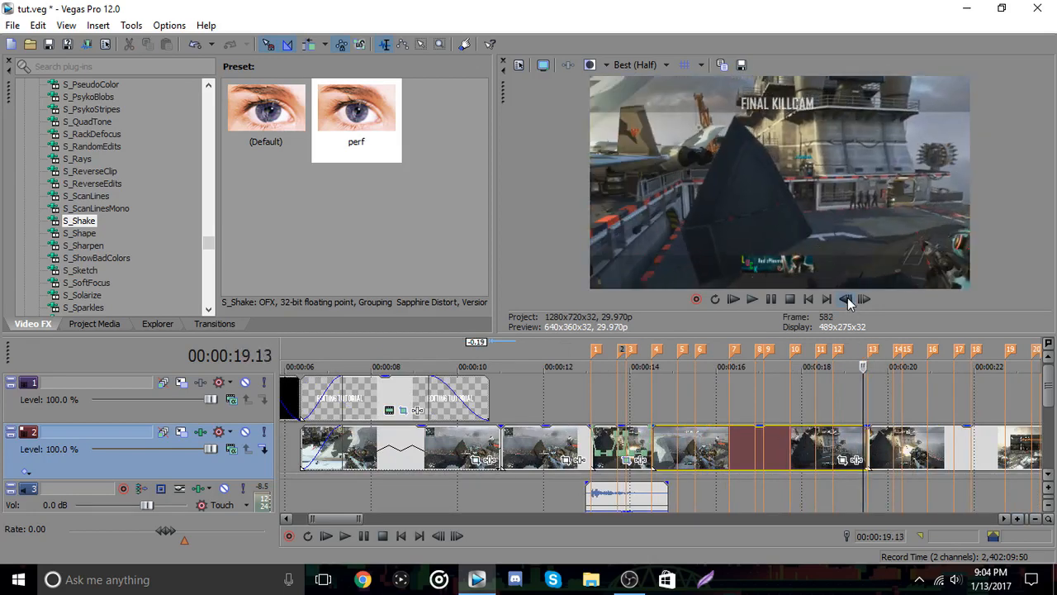
{"action": "left_click", "coordinate": [864, 300]}
{"action": "left_click", "coordinate": [864, 299]}
{"action": "left_click", "coordinate": [864, 300]}
- Try to insert a Velocity envelope on the clip between markers 4 and 13
{"action": "left_click", "coordinate": [879, 445]}
{"action": "left_click", "coordinate": [850, 446]}
{"action": "right_click", "coordinate": [848, 446]}
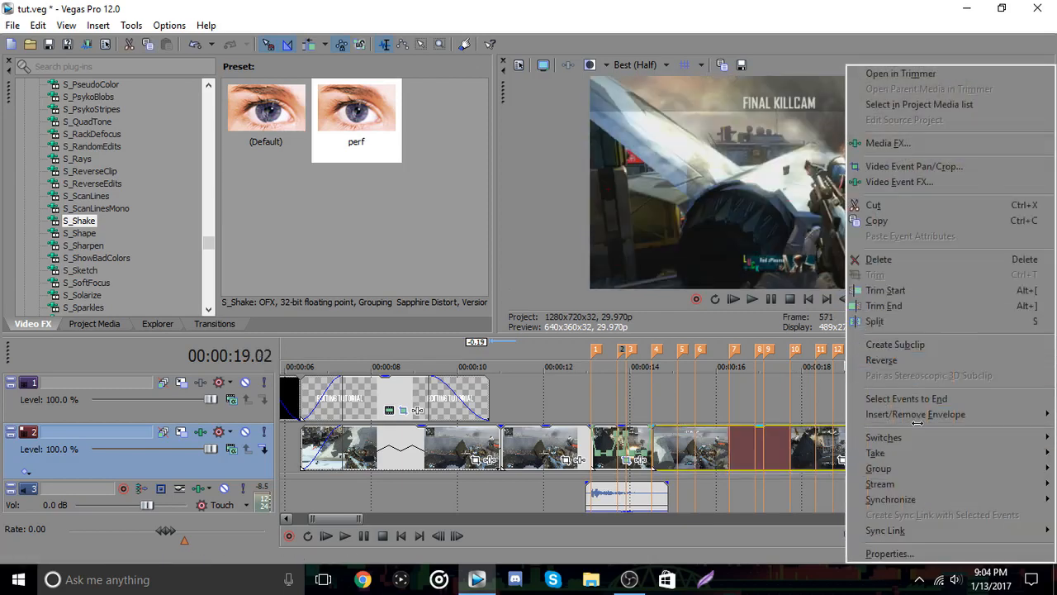
{"action": "mouse_move", "coordinate": [847, 421]}
{"action": "left_click", "coordinate": [779, 415]}
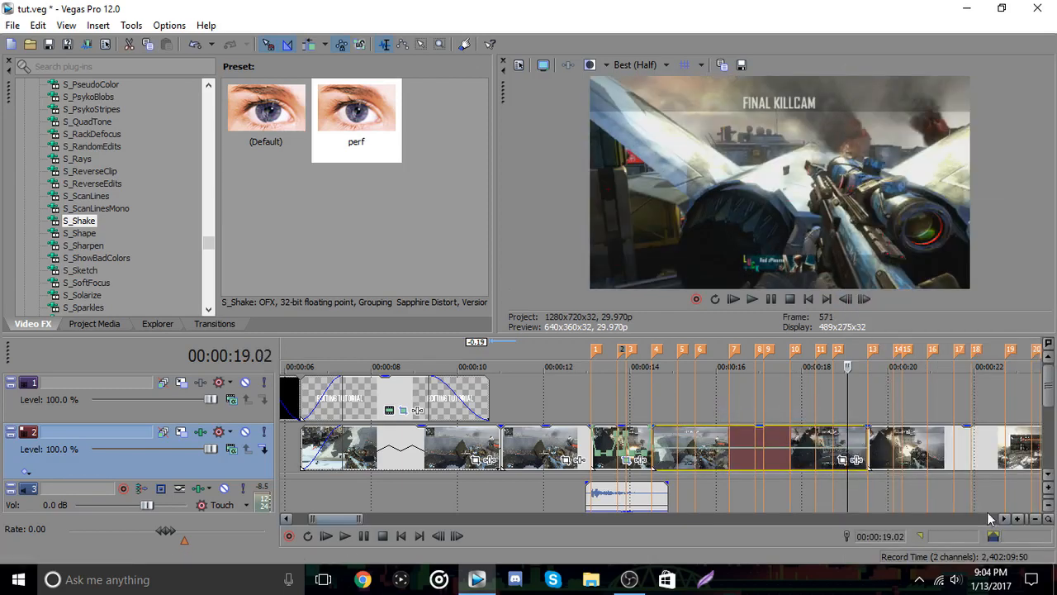
- Add three velocity points at and around marker 12, and raise the middle one to about 293 %
{"action": "left_click", "coordinate": [1021, 520]}
{"action": "right_click", "coordinate": [614, 446]}
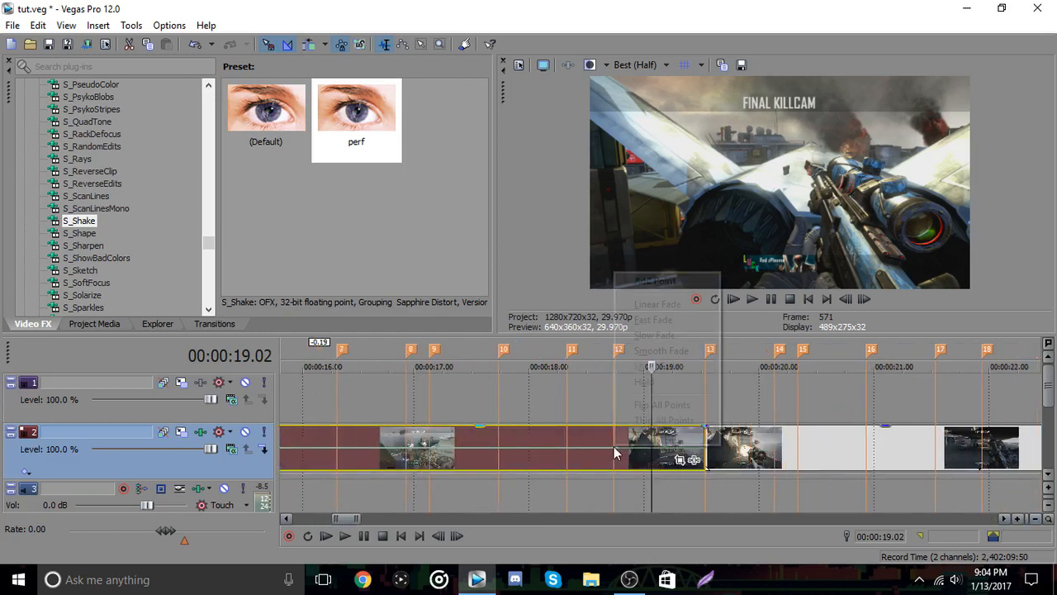
{"action": "left_click", "coordinate": [653, 280]}
{"action": "right_click", "coordinate": [568, 449]}
{"action": "left_click", "coordinate": [607, 279]}
{"action": "right_click", "coordinate": [666, 450]}
{"action": "left_click", "coordinate": [706, 281]}
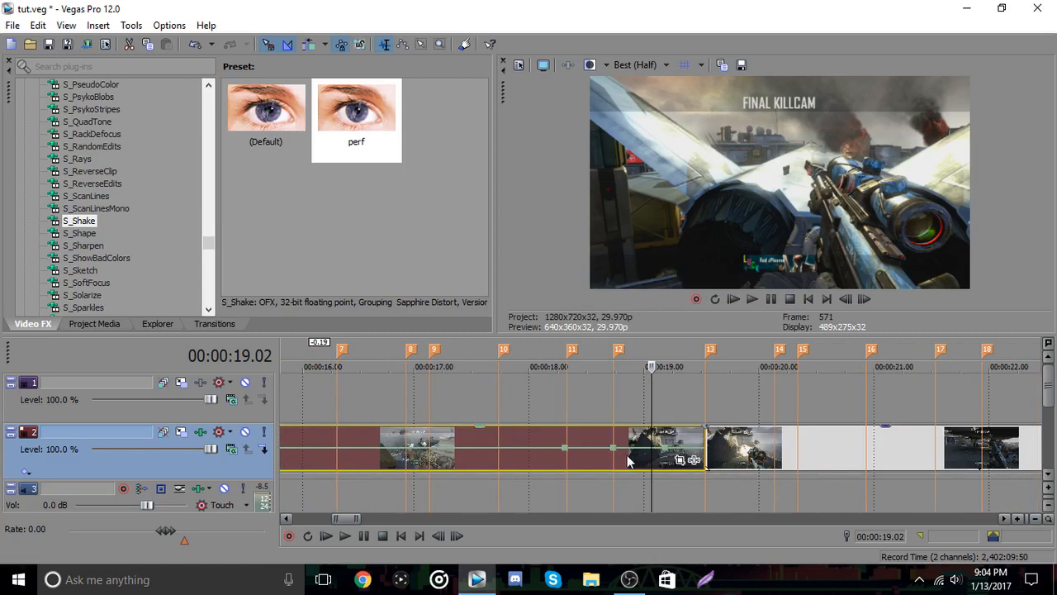
{"action": "left_click_drag", "start_coordinate": [612, 446], "coordinate": [613, 426]}
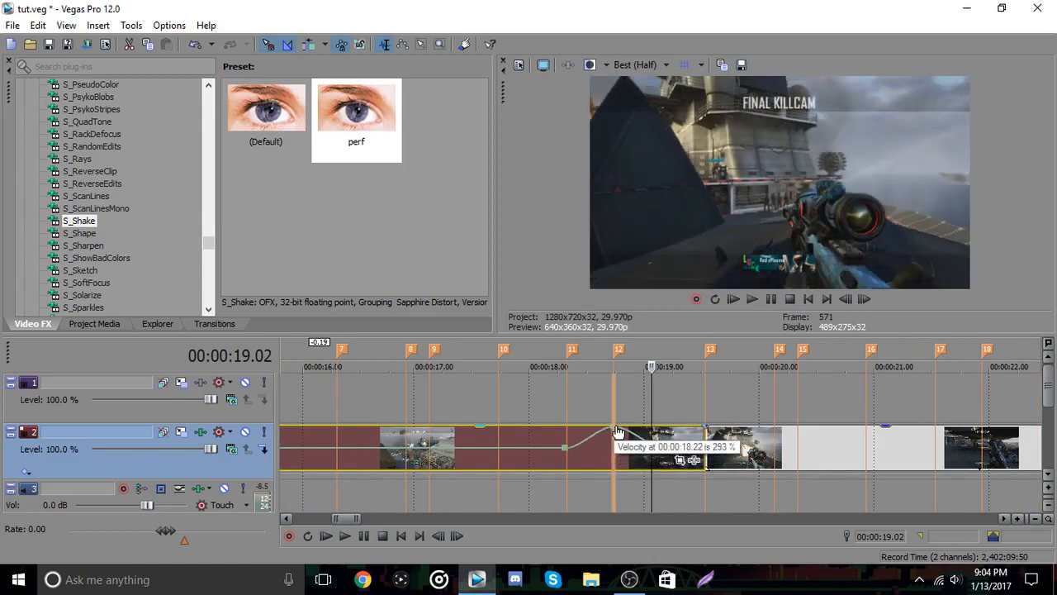
- Check the frames around the clip boundaries at markers 13 and 4
{"action": "left_click", "coordinate": [863, 301]}
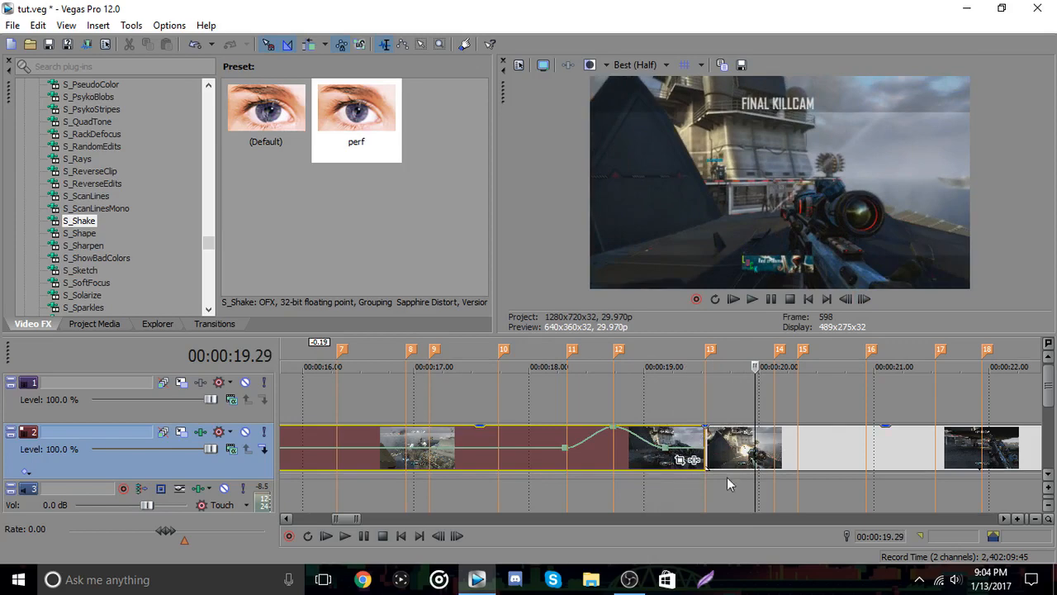
{"action": "left_click", "coordinate": [720, 447]}
{"action": "left_click", "coordinate": [1035, 518]}
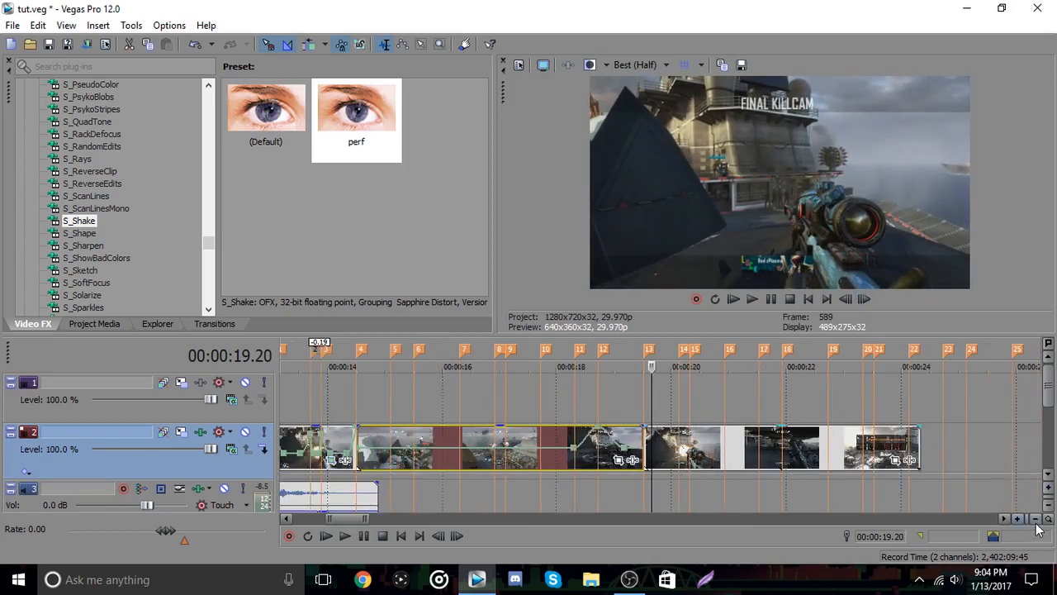
{"action": "left_click", "coordinate": [516, 418]}
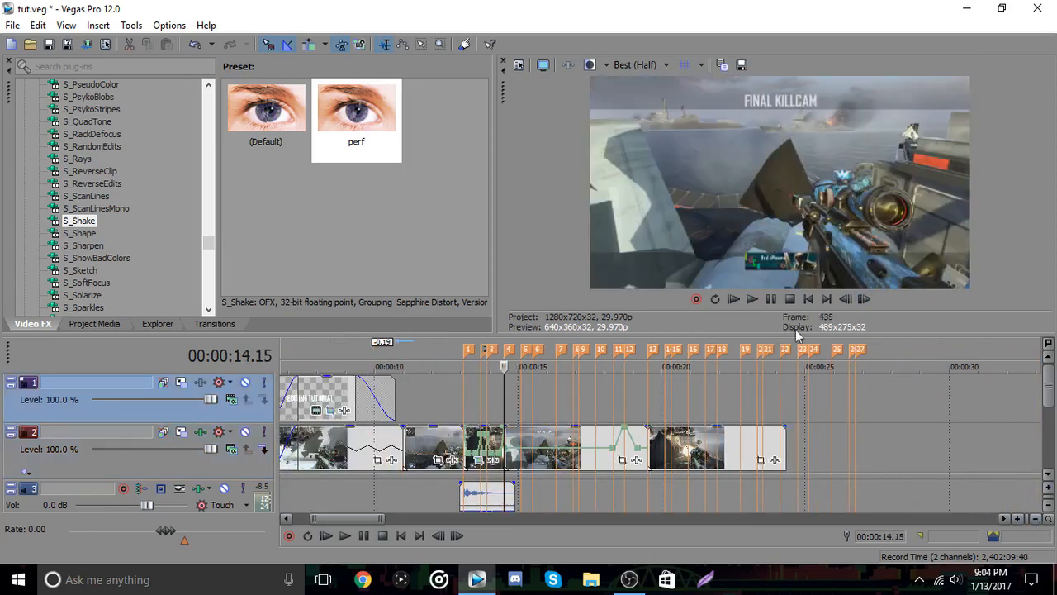
{"action": "left_click", "coordinate": [845, 300]}
{"action": "left_click", "coordinate": [846, 300]}
{"action": "left_click", "coordinate": [864, 300]}
{"action": "left_click", "coordinate": [864, 300]}
{"action": "left_click", "coordinate": [864, 299]}
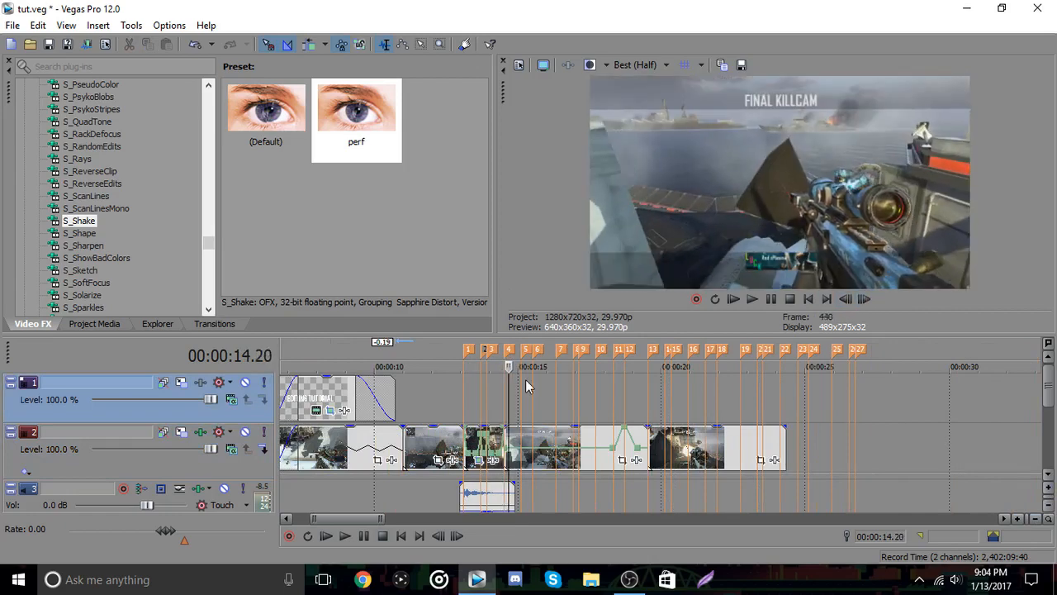
- Remove the Velocity envelope from the clip between markers 4 and 13
{"action": "right_click", "coordinate": [578, 449]}
{"action": "mouse_move", "coordinate": [653, 405]}
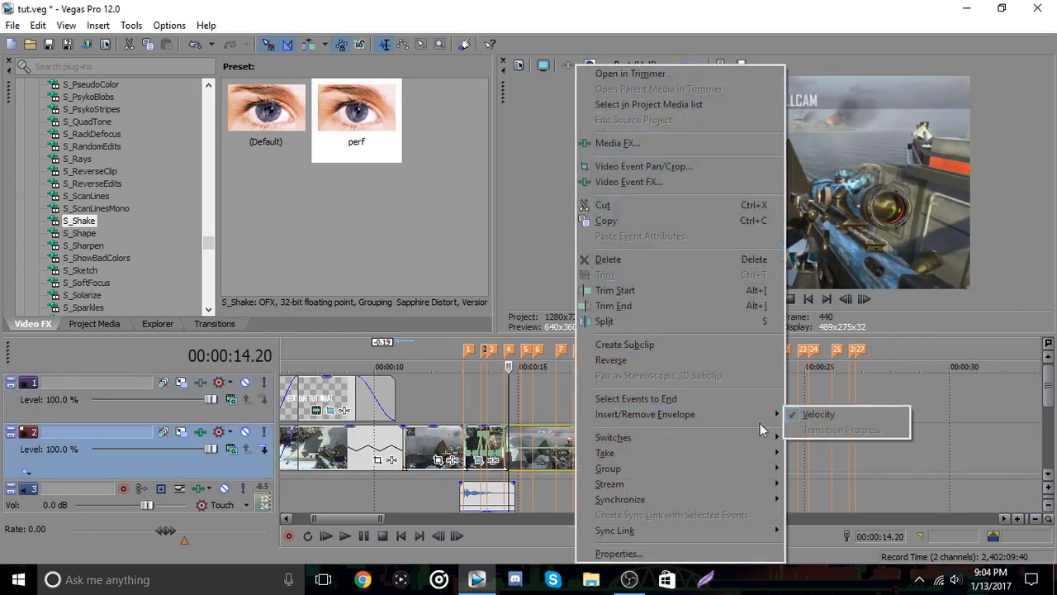
{"action": "left_click", "coordinate": [748, 413]}
- Inspect the velocity points in the clip after marker 1 and compare them with the clips after markers 4 and 13
{"action": "left_click", "coordinate": [470, 444]}
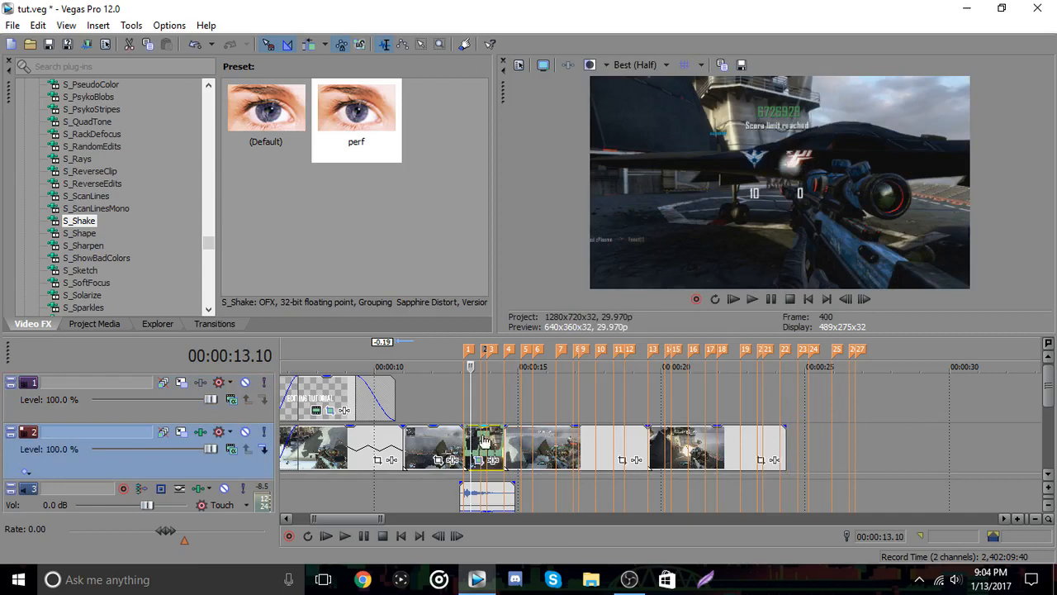
{"action": "left_click", "coordinate": [1019, 519]}
{"action": "left_click", "coordinate": [1018, 519]}
{"action": "left_click", "coordinate": [1018, 519]}
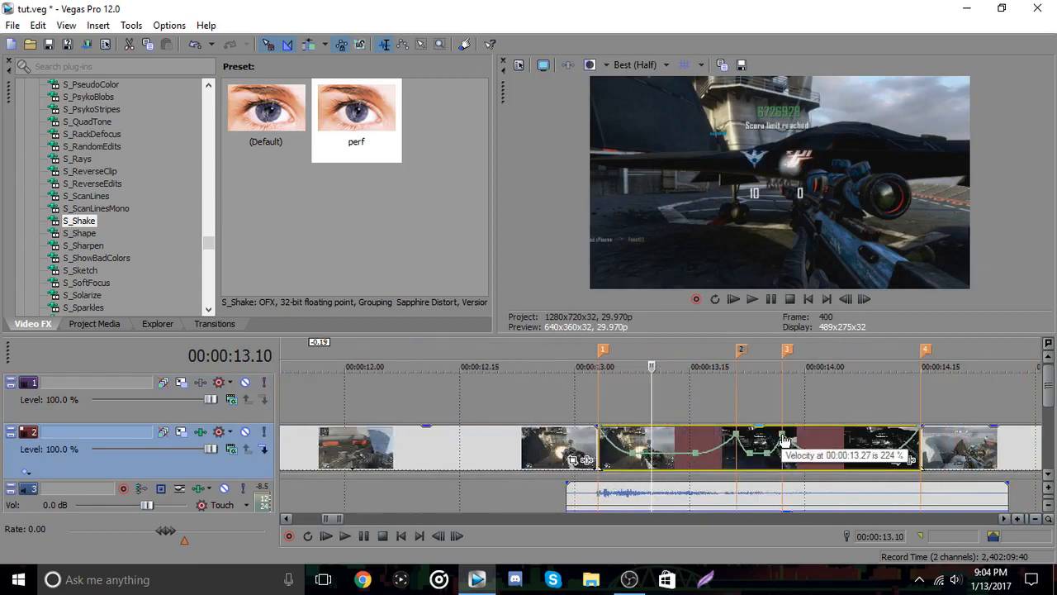
{"action": "left_click", "coordinate": [561, 361]}
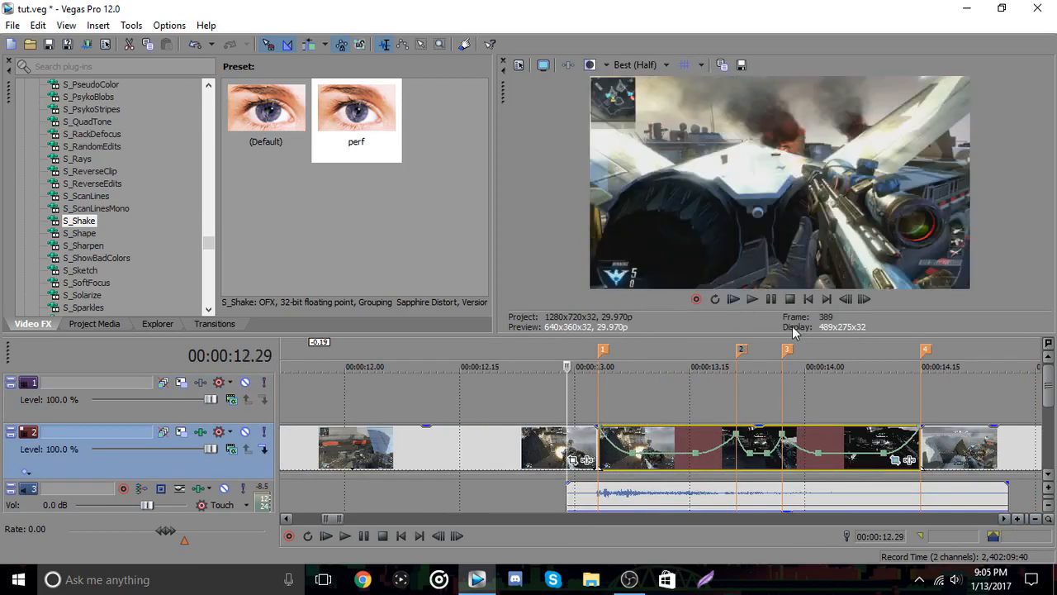
{"action": "left_click", "coordinate": [945, 445]}
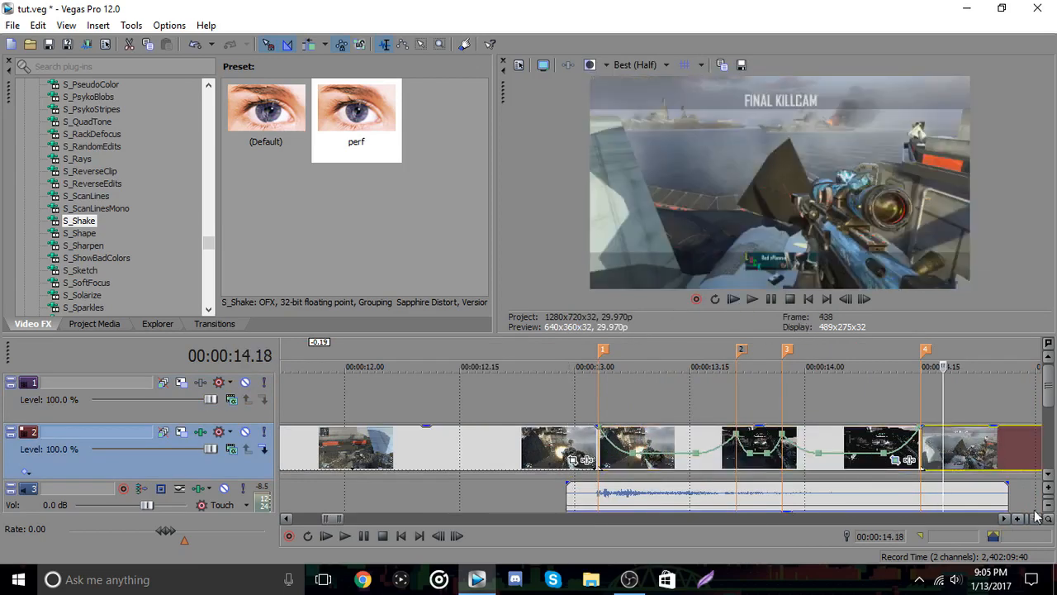
{"action": "left_click", "coordinate": [1036, 517]}
{"action": "left_click", "coordinate": [914, 447]}
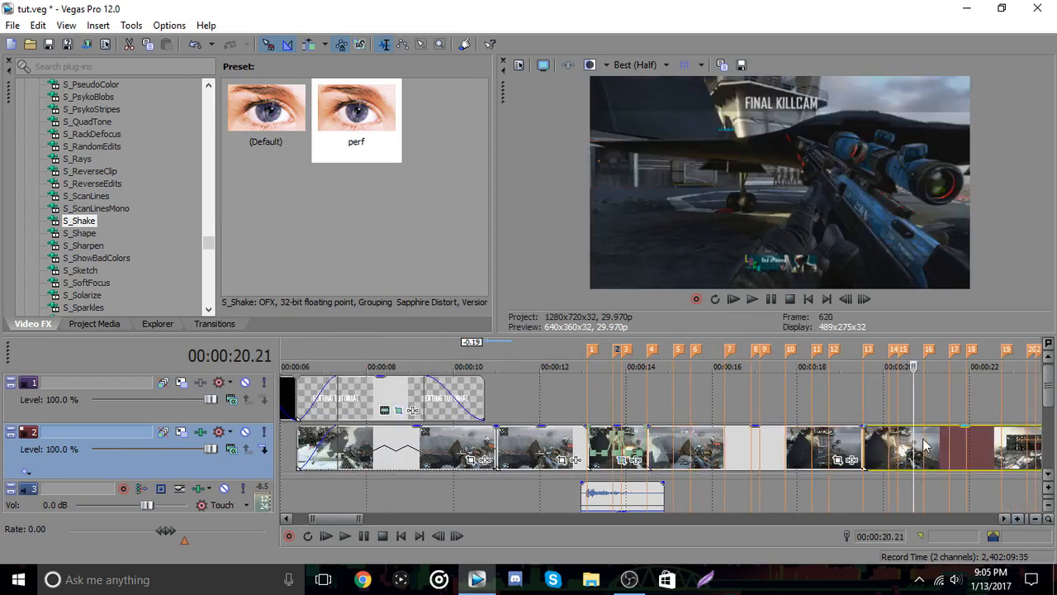
- Play the sequence from four frames before marker 1 and pause it after marker 4
{"action": "left_click", "coordinate": [588, 411]}
{"action": "left_click", "coordinate": [1018, 519]}
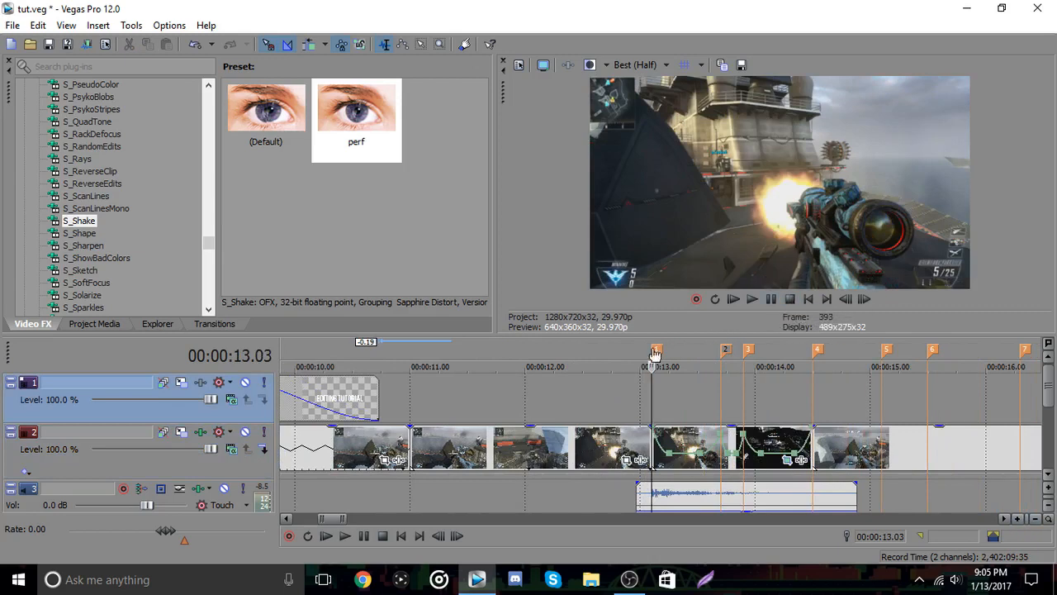
{"action": "key", "text": "Left"}
{"action": "key", "text": "Left"}
{"action": "key", "text": "Left"}
{"action": "key", "text": "Left"}
{"action": "key", "text": "space"}
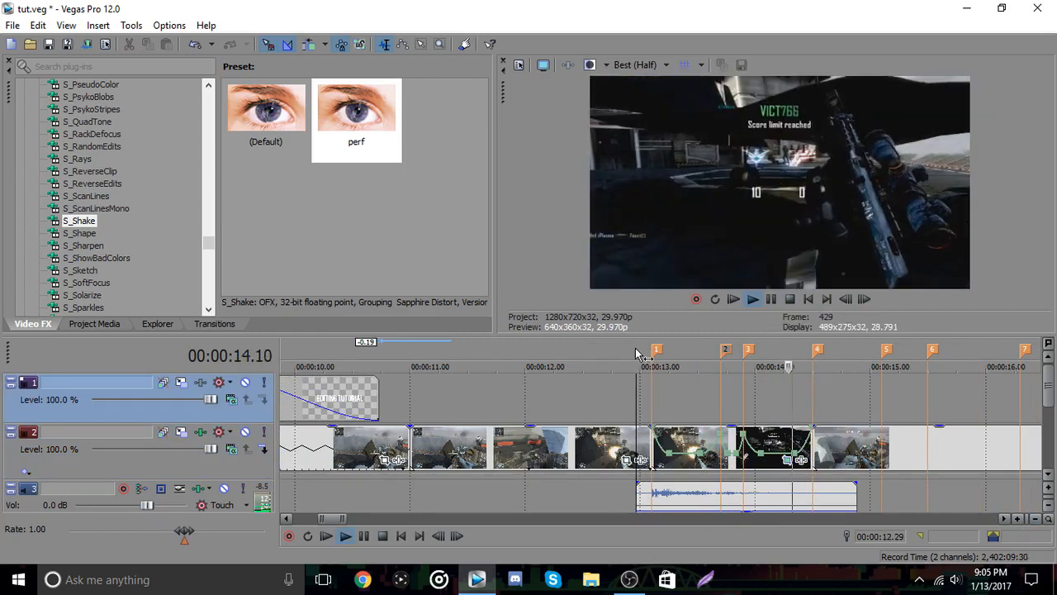
{"action": "left_click", "coordinate": [771, 300]}
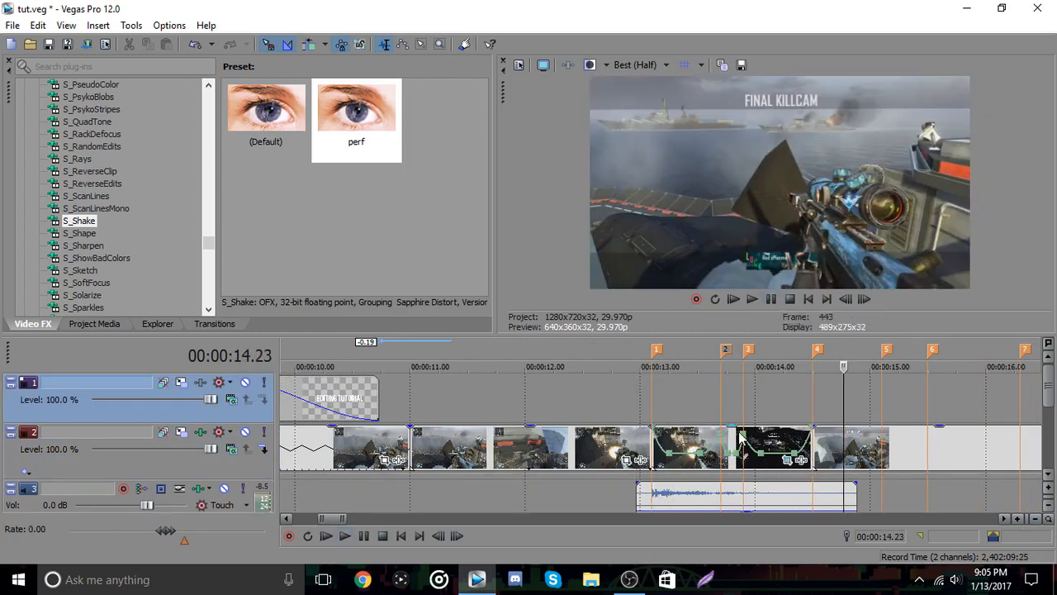
- Trim the end of the last clip on track 2 at 00:00:21.28
{"action": "left_click", "coordinate": [1033, 519]}
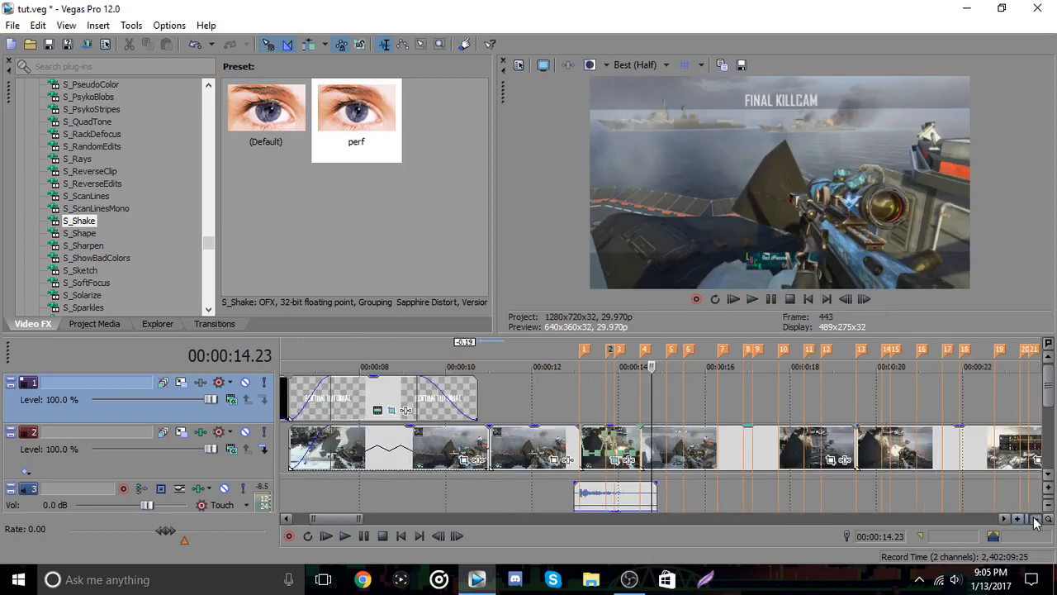
{"action": "left_click", "coordinate": [966, 450]}
{"action": "right_click", "coordinate": [967, 450]}
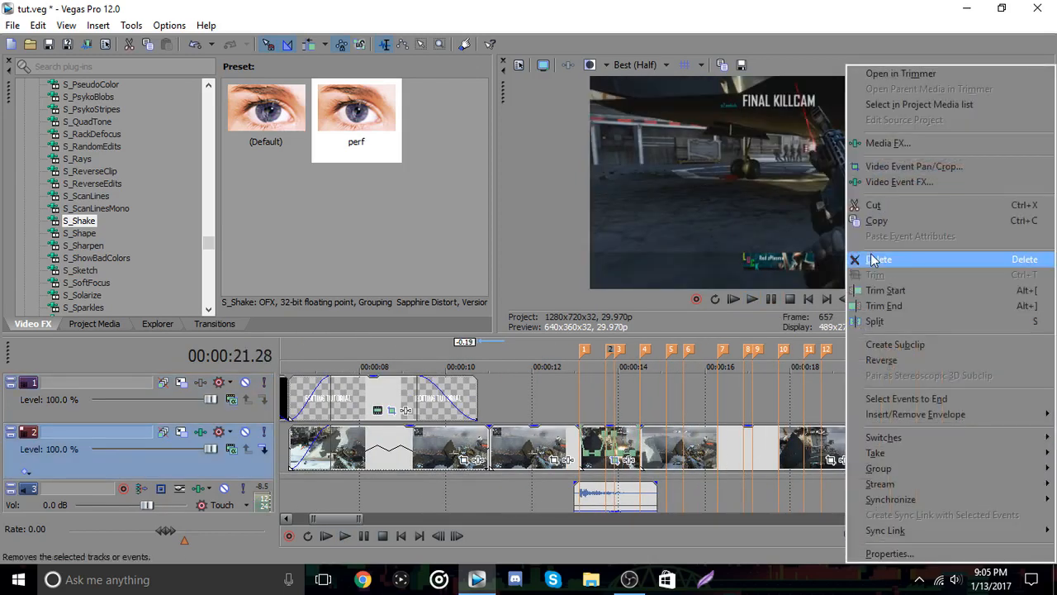
{"action": "left_click", "coordinate": [882, 306]}
- Open Pan/Crop for the clip between markers 4 and 13 and restore the full frame two frames before markers 5 and 6
{"action": "left_click", "coordinate": [667, 459]}
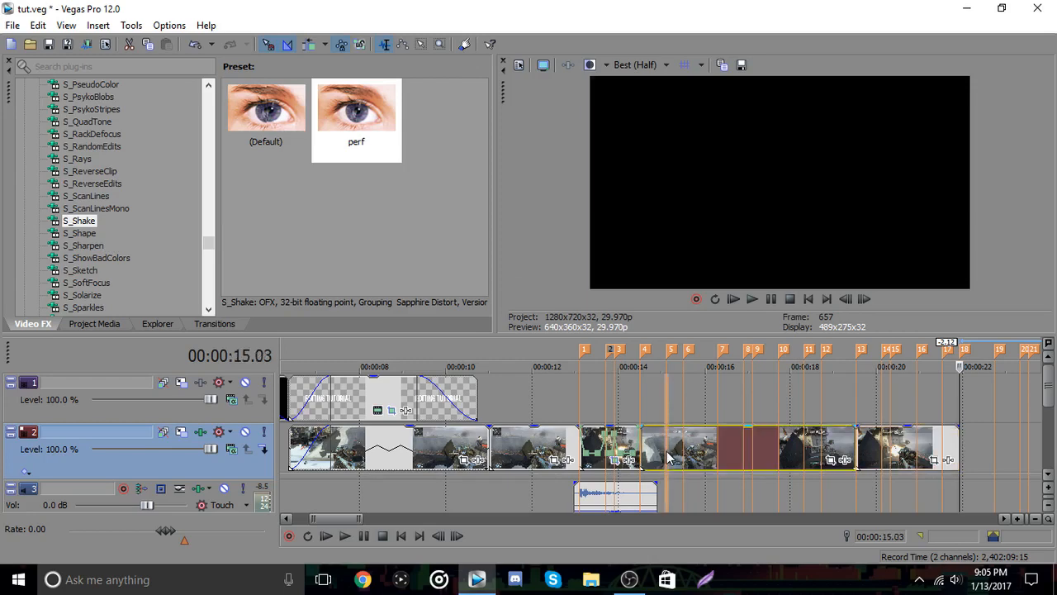
{"action": "scroll", "coordinate": [636, 471], "scroll_direction": "up", "scroll_amount": 3}
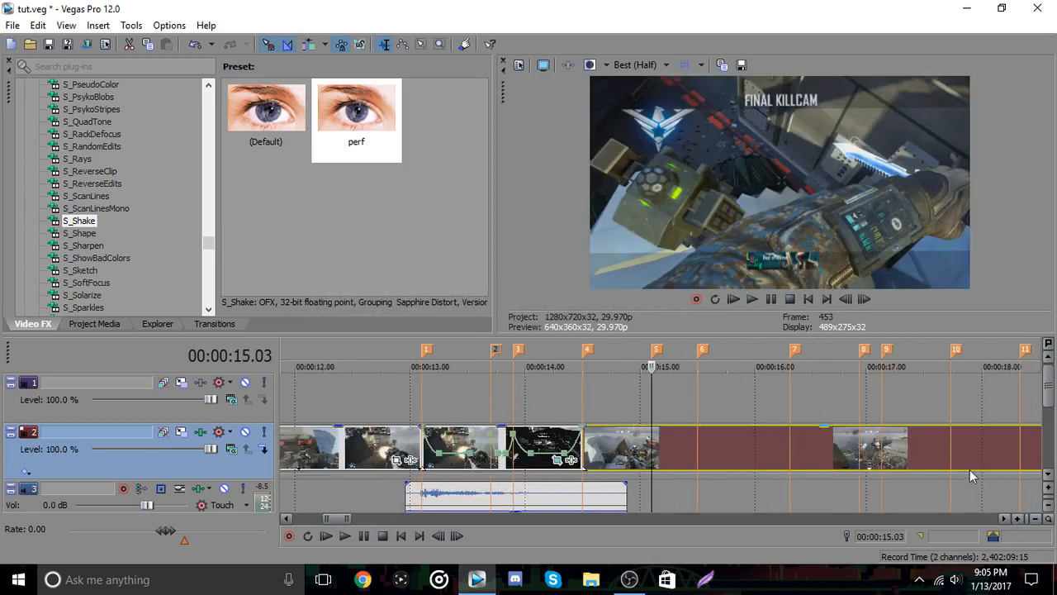
{"action": "left_click", "coordinate": [557, 459]}
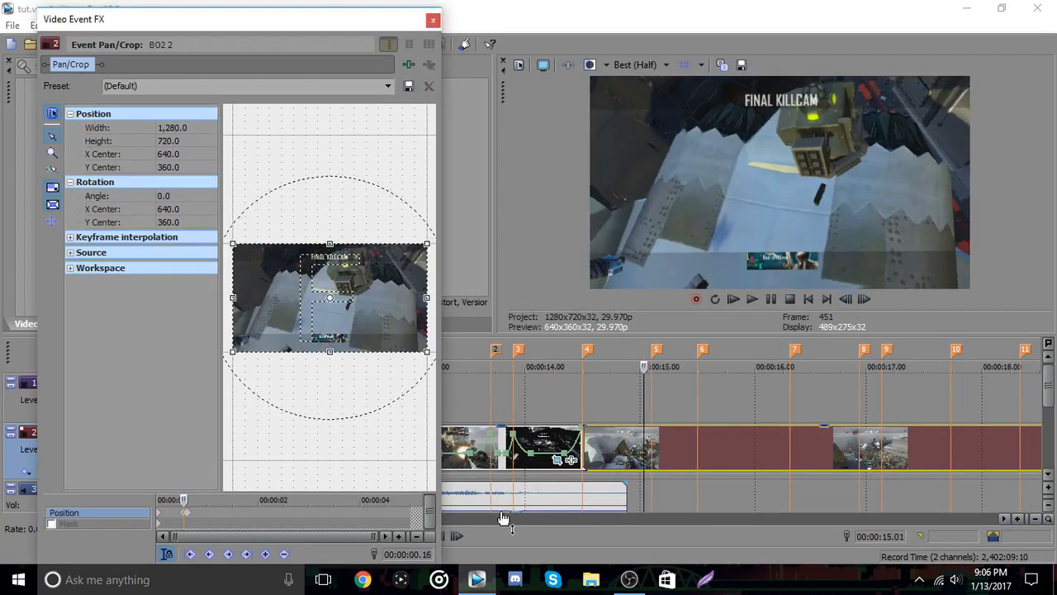
{"action": "right_click", "coordinate": [239, 288]}
{"action": "left_click", "coordinate": [288, 295]}
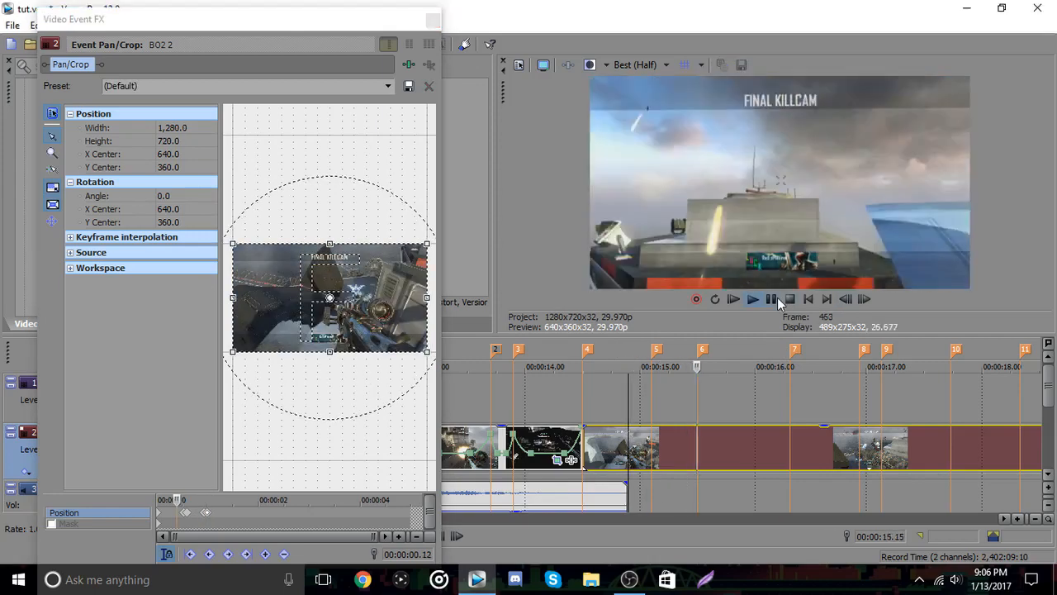
- Play on to marker 7 and shrink the crop frame to about 1,241.2 by 698.2 at 00:00:01.26 in the clip
{"action": "left_click_drag", "start_coordinate": [427, 244], "coordinate": [424, 246]}
{"action": "key", "text": "space"}
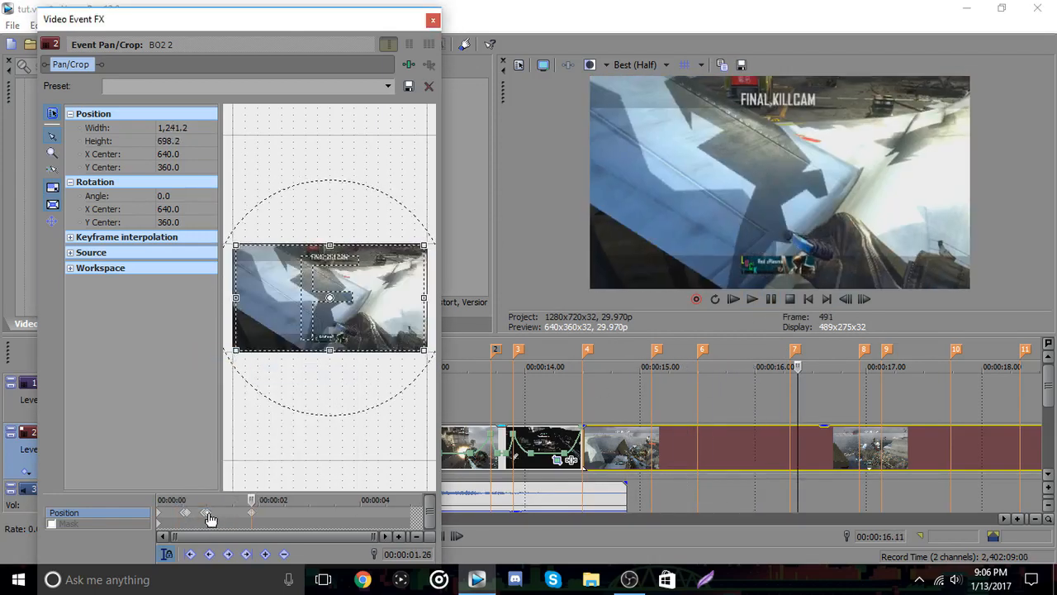
{"action": "key", "text": "space"}
- Replace the keyframe two frames before marker 6 with a full-frame crop keyframe one frame before it, at 00:00:00.29
{"action": "left_click", "coordinate": [213, 518]}
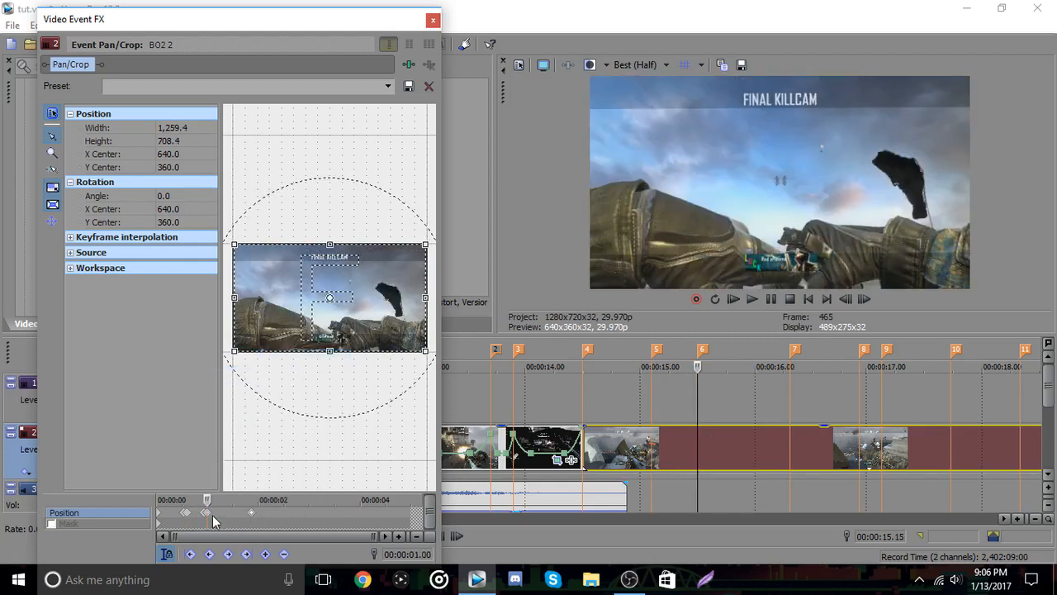
{"action": "left_click", "coordinate": [398, 537]}
{"action": "left_click", "coordinate": [399, 537]}
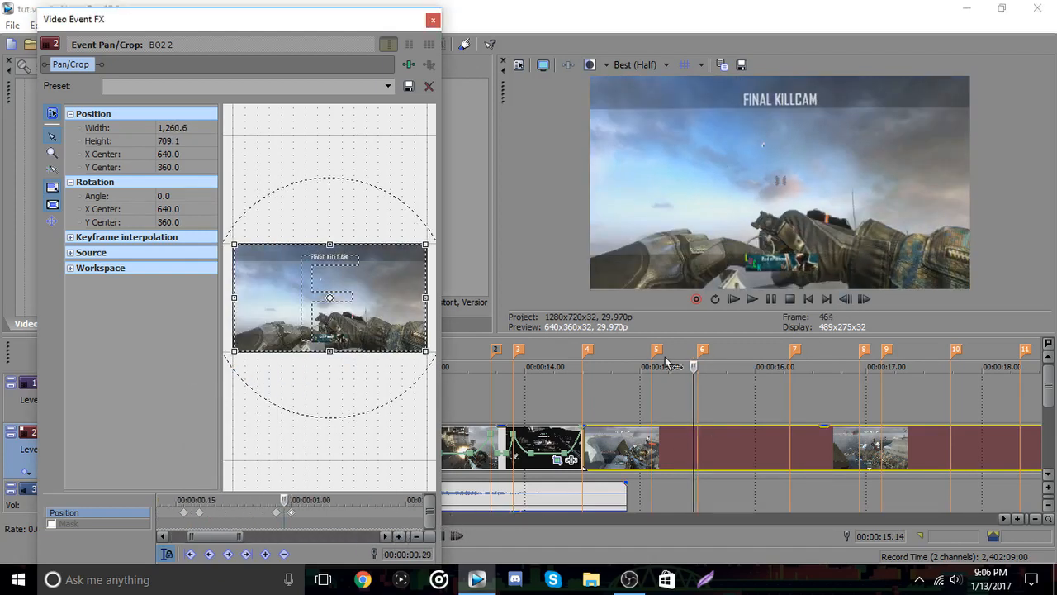
{"action": "right_click", "coordinate": [276, 518]}
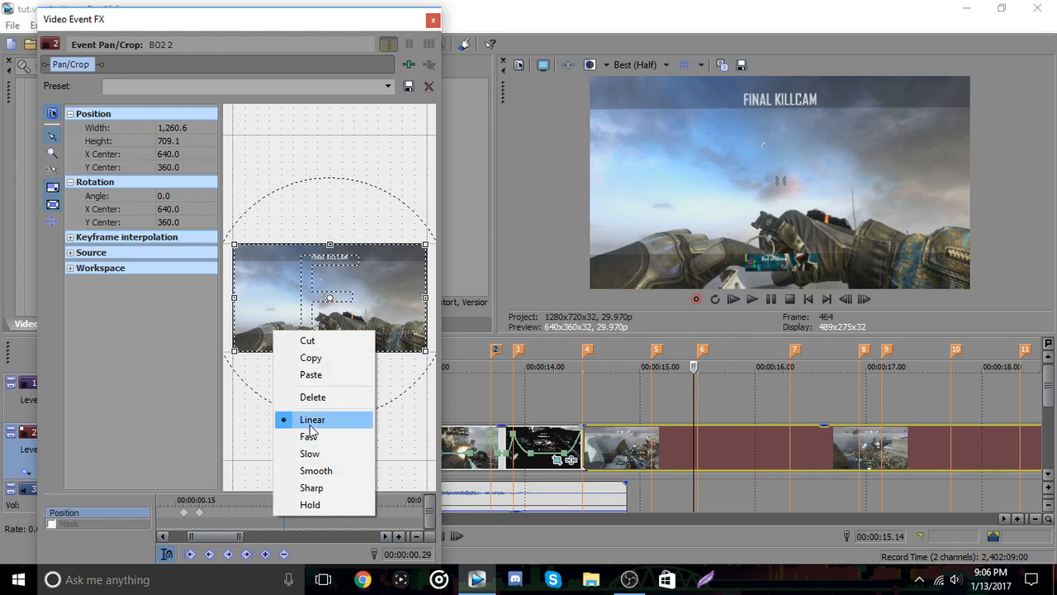
{"action": "left_click", "coordinate": [307, 385]}
{"action": "right_click", "coordinate": [319, 354]}
{"action": "left_click", "coordinate": [341, 363]}
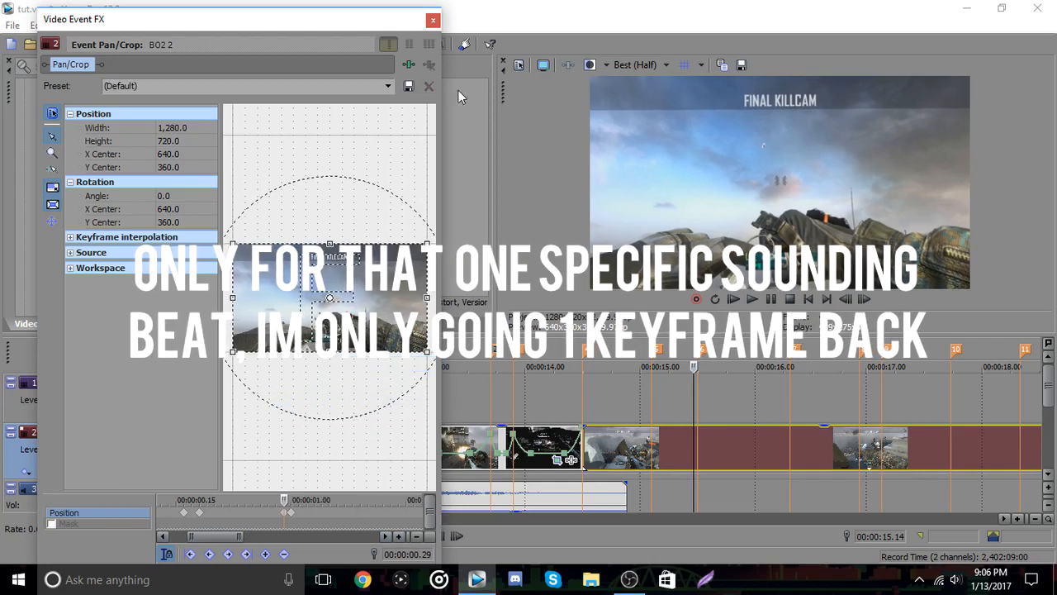
- Tighten the crop frame slightly on the position keyframe at marker 5
{"action": "left_click", "coordinate": [1037, 519]}
{"action": "left_click", "coordinate": [1037, 519]}
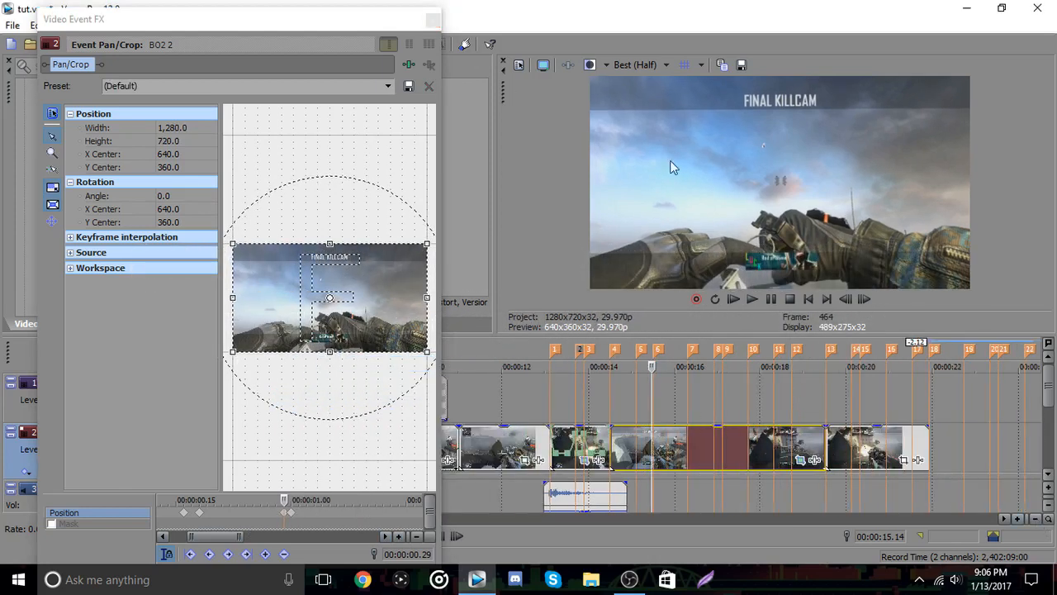
{"action": "left_click", "coordinate": [263, 514]}
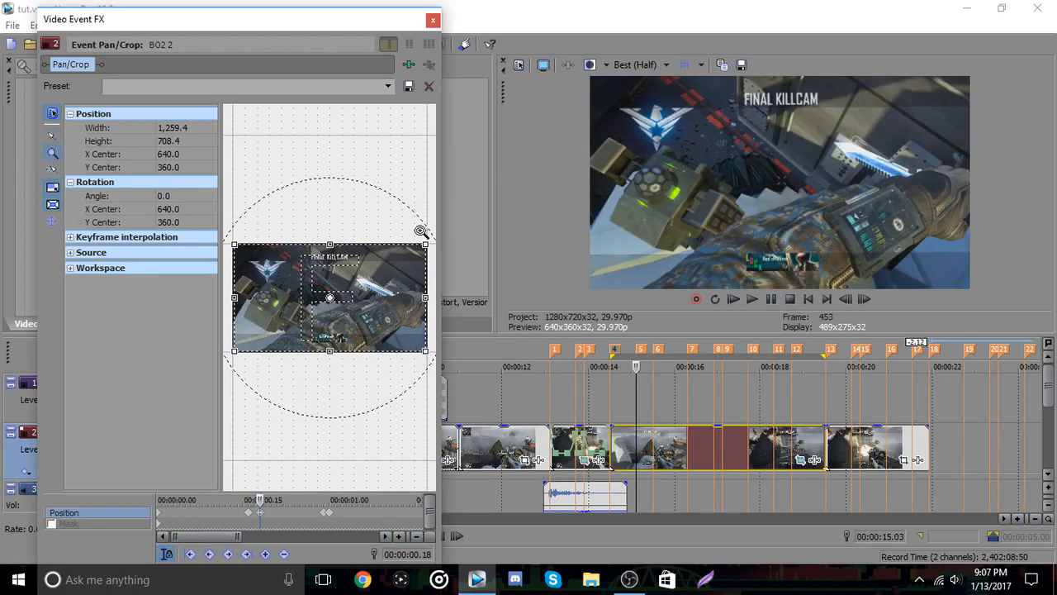
{"action": "scroll", "coordinate": [299, 280], "scroll_direction": "up", "scroll_amount": 5}
{"action": "mouse_move", "coordinate": [339, 274]}
{"action": "left_mouse_down"}
{"action": "mouse_move", "coordinate": [314, 285]}
{"action": "mouse_move", "coordinate": [330, 281]}
{"action": "left_mouse_up"}
- Close Pan/Crop, play the clip from marker 4 and stop playback after marker 7
{"action": "left_click", "coordinate": [433, 19]}
{"action": "left_click", "coordinate": [611, 364]}
{"action": "left_click", "coordinate": [752, 299]}
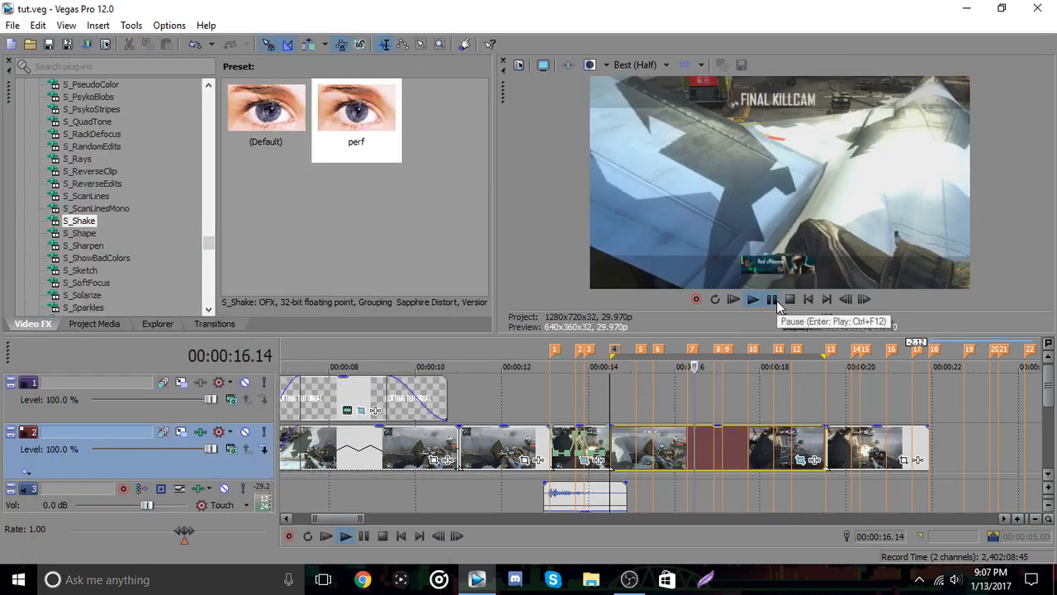
{"action": "left_click", "coordinate": [790, 299]}
- In the Pan/Crop of the clip after marker 4, shrink the crop to about 1,238.9 by 696.9 one frame after its start
{"action": "left_click", "coordinate": [584, 460]}
{"action": "scroll", "coordinate": [352, 537], "scroll_direction": "up", "scroll_amount": 2}
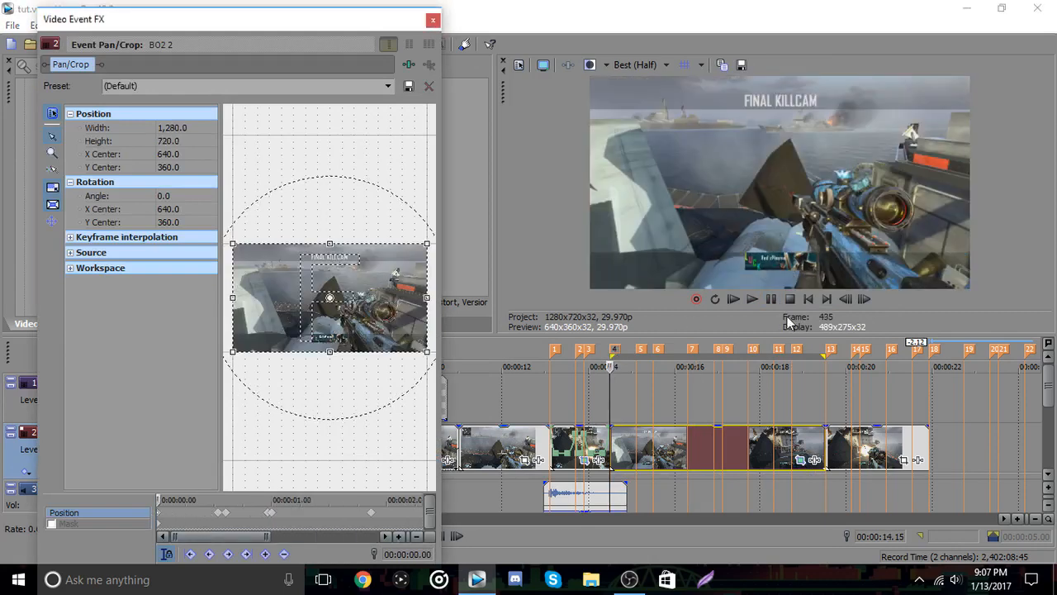
{"action": "left_click", "coordinate": [842, 301]}
{"action": "left_click", "coordinate": [866, 301]}
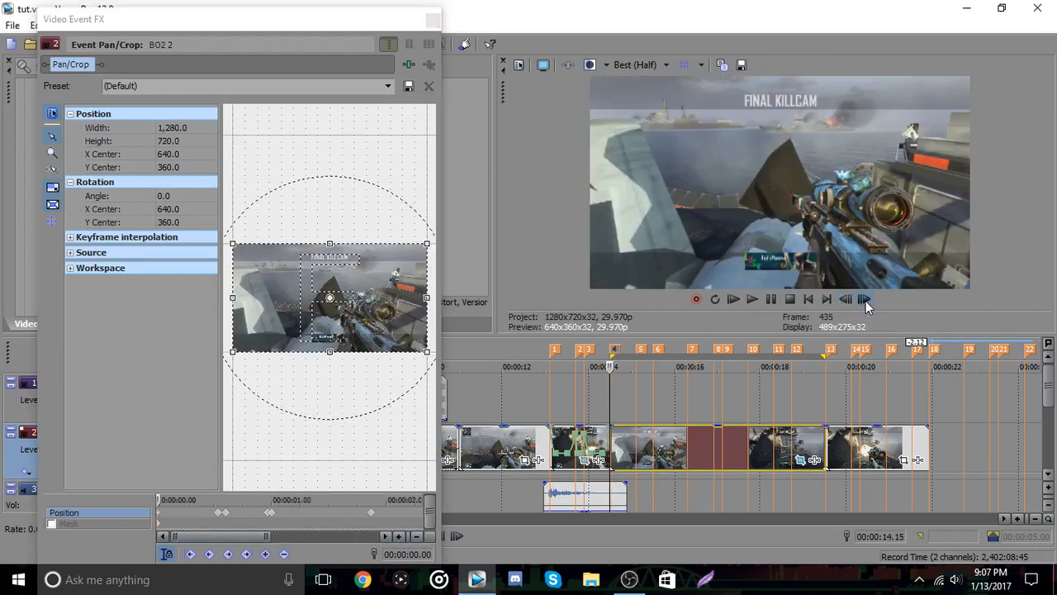
{"action": "left_click", "coordinate": [161, 517]}
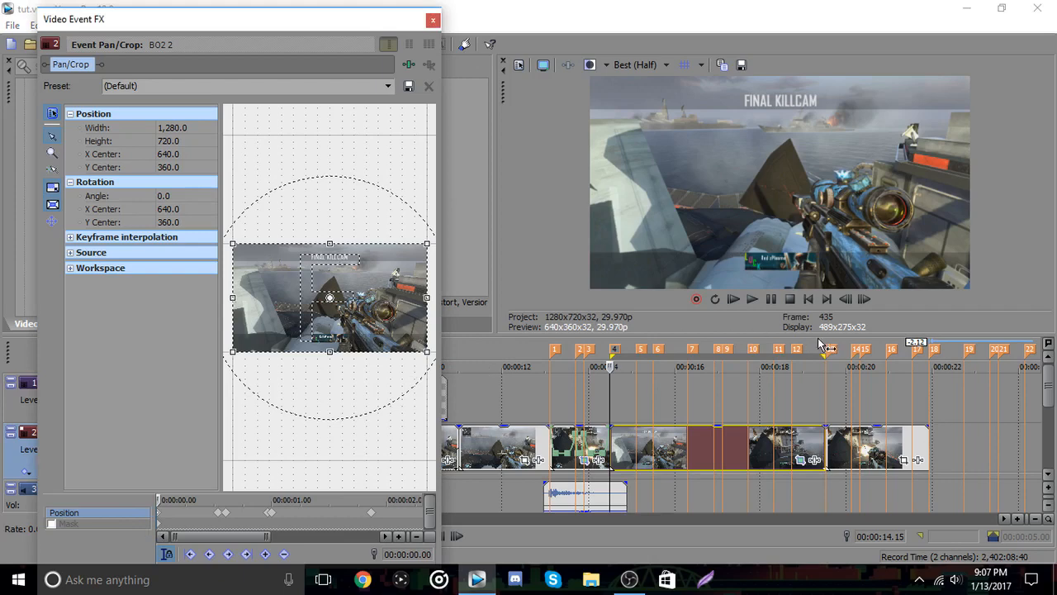
{"action": "double_click", "coordinate": [863, 301]}
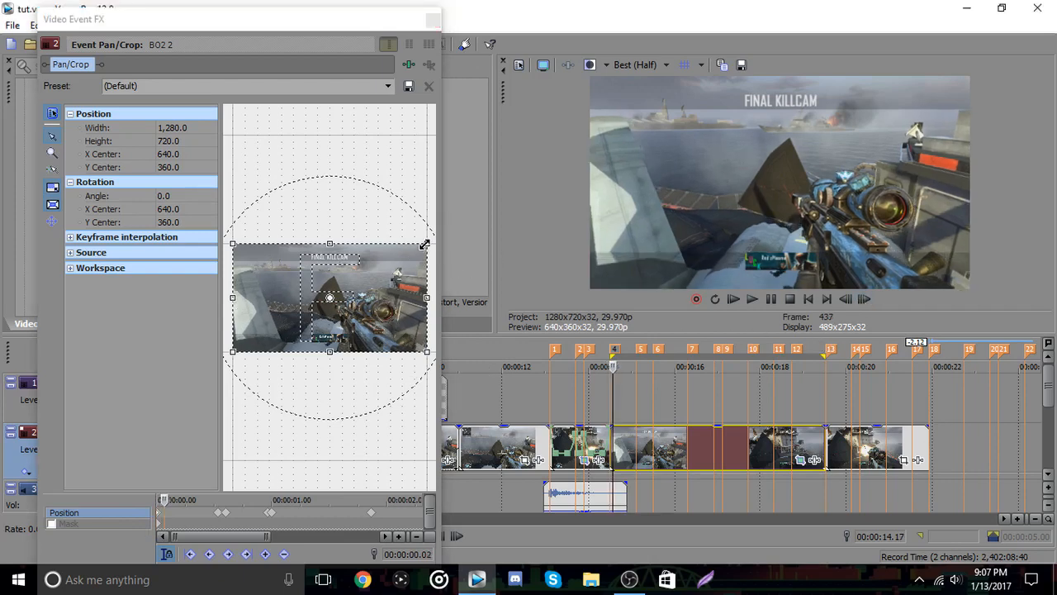
{"action": "left_click", "coordinate": [160, 518]}
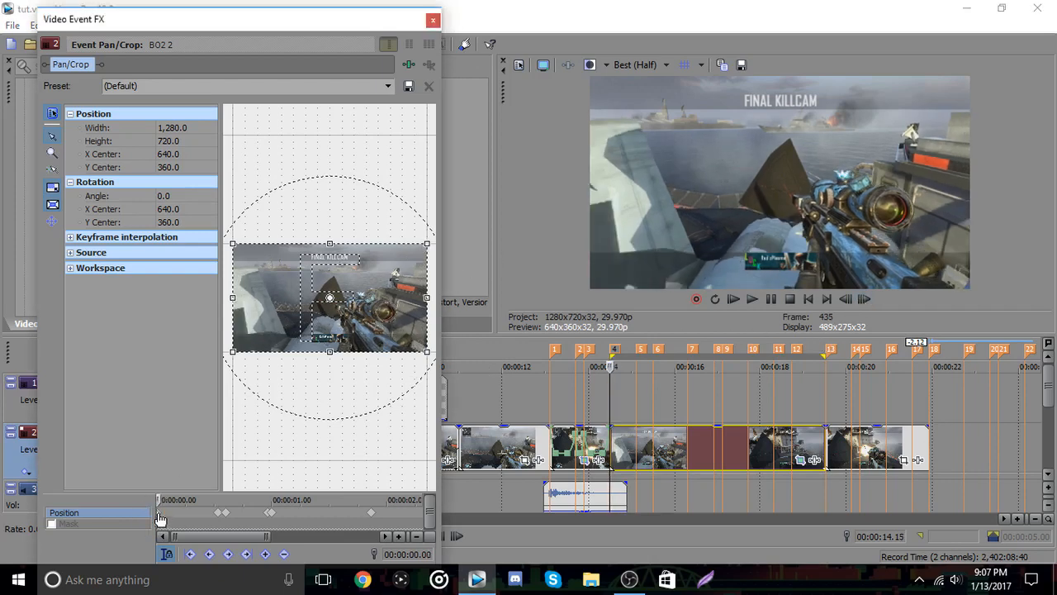
{"action": "left_click", "coordinate": [863, 301]}
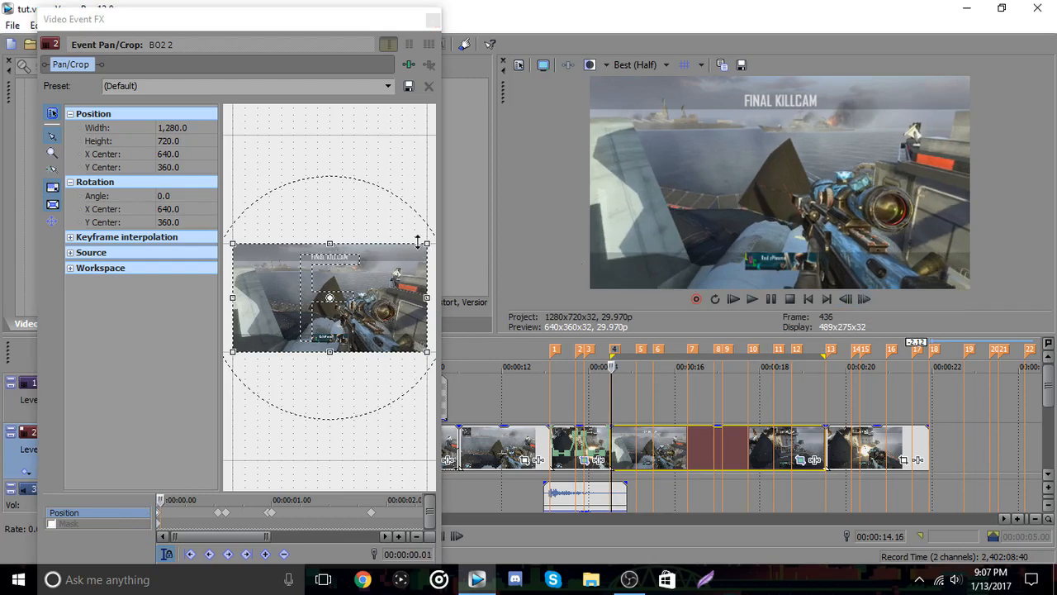
{"action": "left_click_drag", "start_coordinate": [427, 242], "coordinate": [426, 241]}
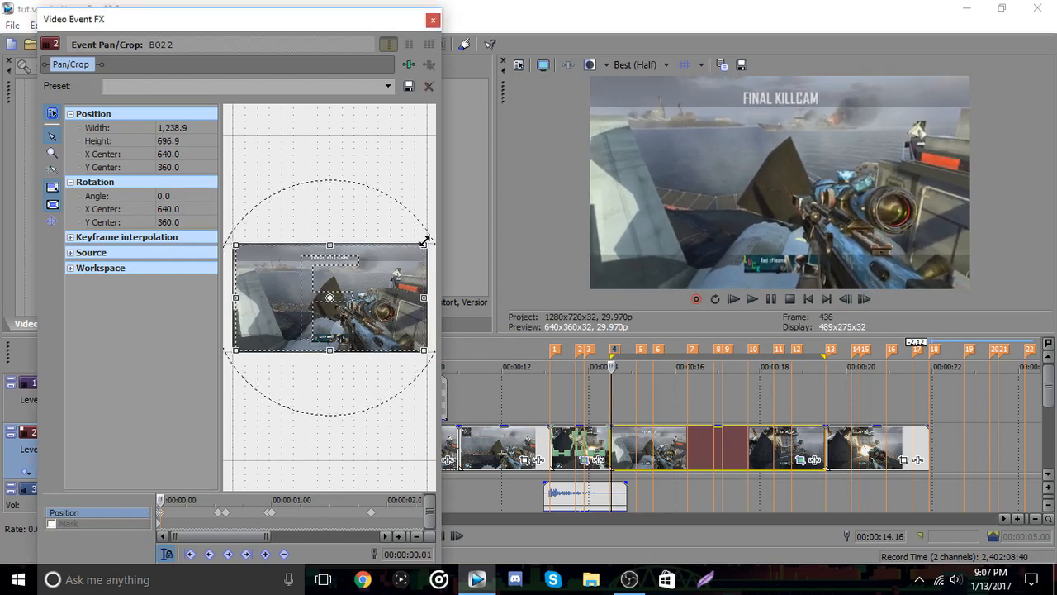
- Restore the full-frame crop two frames before marker 7
{"action": "left_click", "coordinate": [769, 297]}
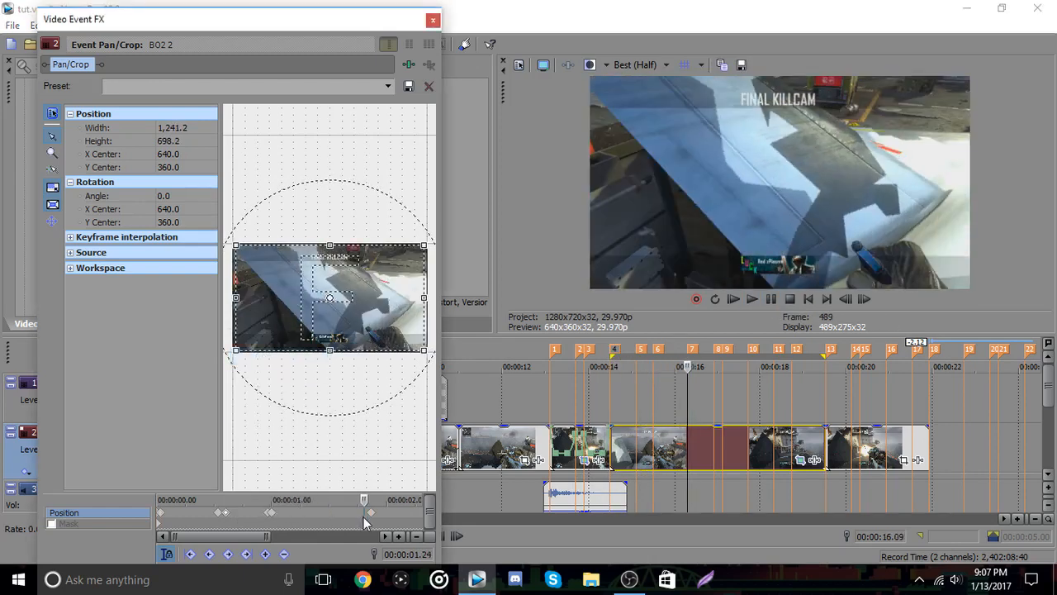
{"action": "left_click", "coordinate": [846, 299]}
{"action": "left_click", "coordinate": [846, 299]}
{"action": "right_click", "coordinate": [314, 283]}
{"action": "left_click", "coordinate": [347, 292]}
- Copy the zoomed-in crop keyframe from marker 5 to markers 6 and 9
{"action": "right_click", "coordinate": [224, 512]}
{"action": "left_click", "coordinate": [266, 356]}
{"action": "left_click", "coordinate": [659, 350]}
{"action": "left_click", "coordinate": [727, 349]}
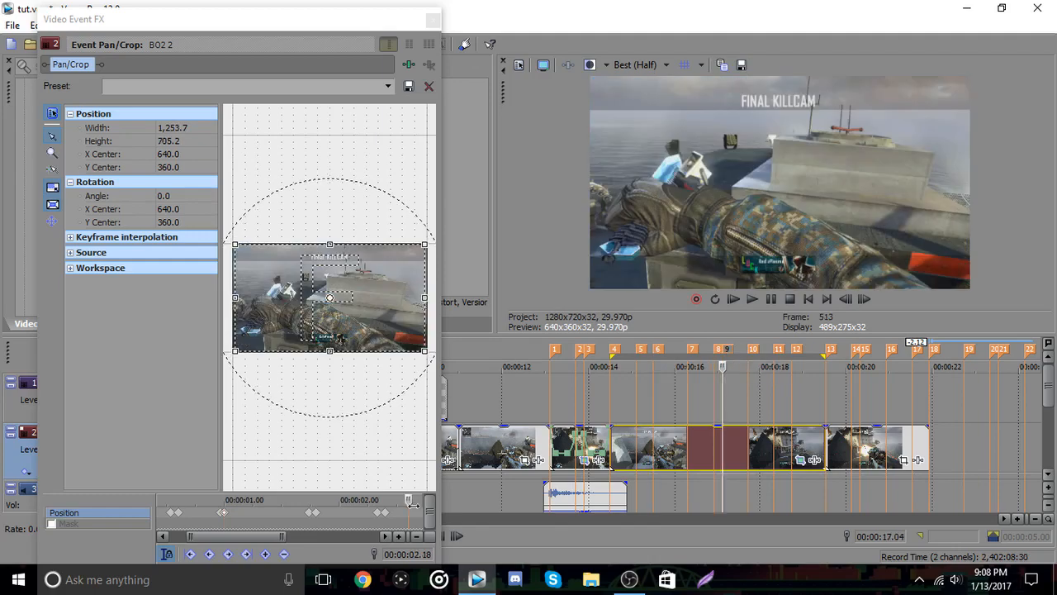
- Preview the clip from just before marker 4, then fine-tune the crop frame on the keyframe at marker 7
{"action": "left_click", "coordinate": [433, 19]}
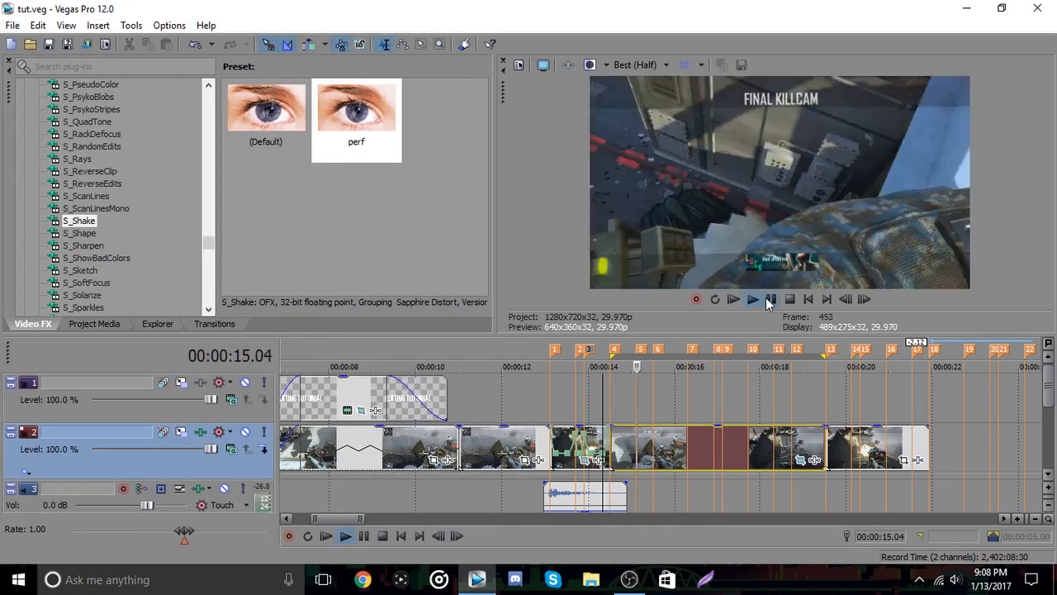
{"action": "left_click", "coordinate": [769, 302]}
{"action": "left_click", "coordinate": [691, 349]}
{"action": "left_click", "coordinate": [800, 460]}
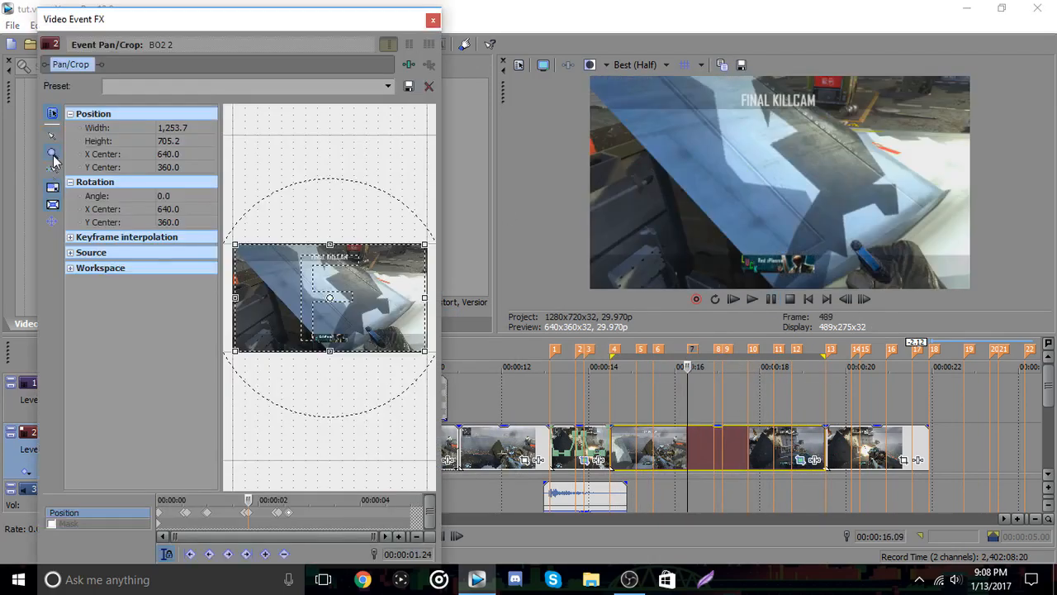
{"action": "left_click", "coordinate": [52, 153]}
{"action": "left_click", "coordinate": [769, 302]}
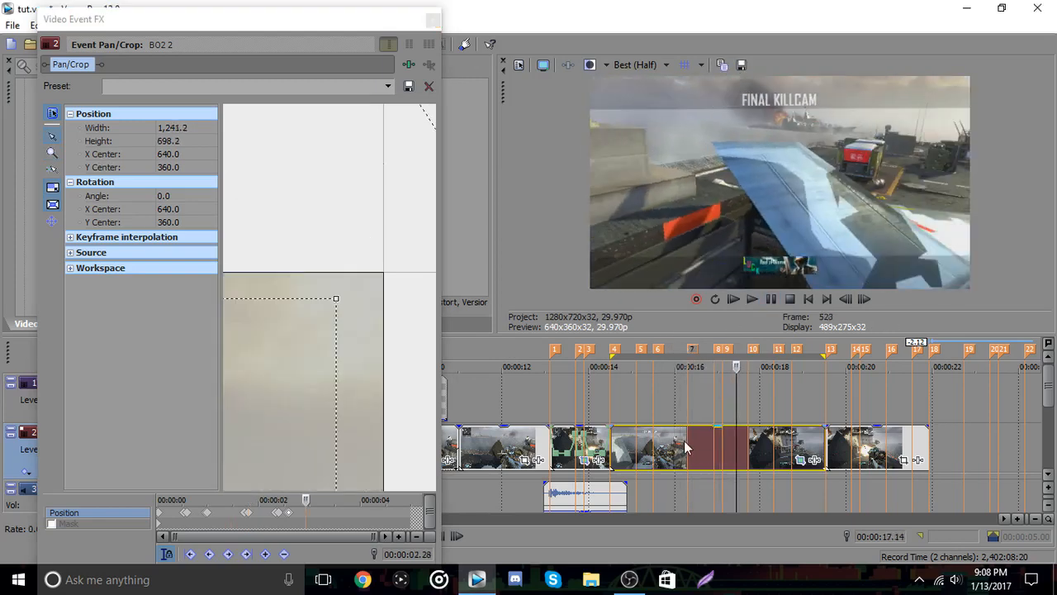
- Restore the full frame two frames before marker 10 and set the crop to about 1,245.7 by 700.7 at marker 10
{"action": "left_click", "coordinate": [321, 512]}
{"action": "left_click", "coordinate": [847, 301]}
{"action": "left_click", "coordinate": [848, 300]}
{"action": "scroll", "coordinate": [323, 360], "scroll_direction": "down", "scroll_amount": 5}
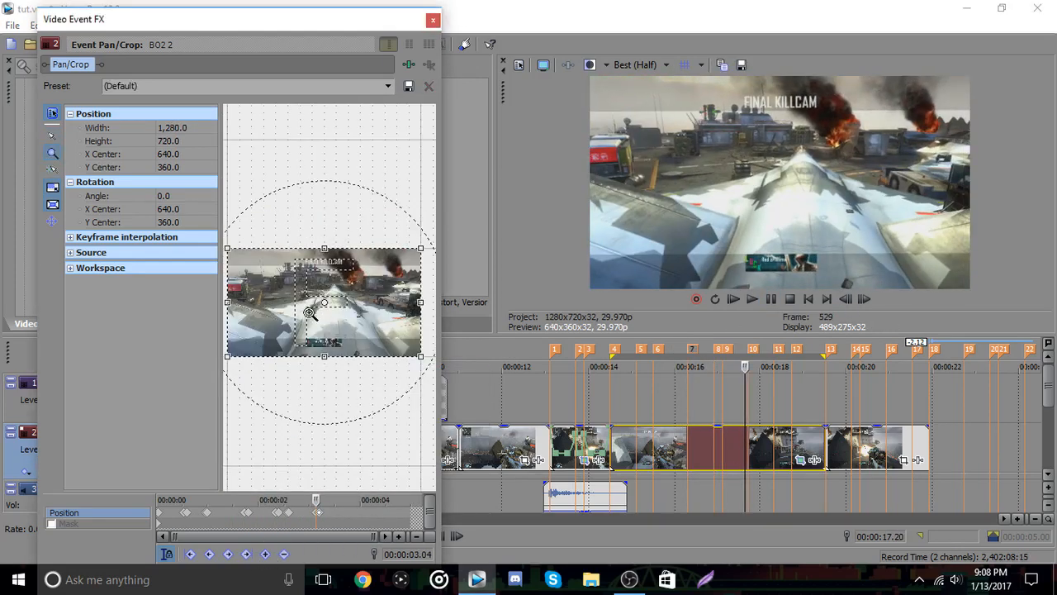
{"action": "left_click", "coordinate": [284, 553]}
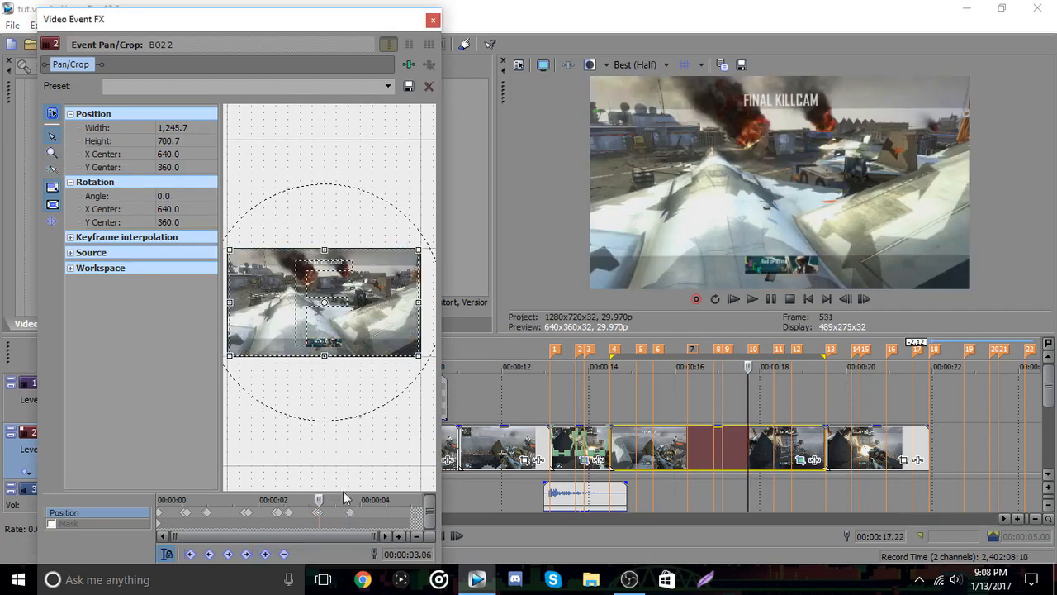
- Restore the full-frame crop two frames before the keyframe at marker 11
{"action": "left_click", "coordinate": [349, 512]}
{"action": "right_click", "coordinate": [344, 294]}
{"action": "left_click", "coordinate": [367, 307]}
- Copy the crop keyframe at marker 9 and paste it at marker 12
{"action": "double_click", "coordinate": [369, 513]}
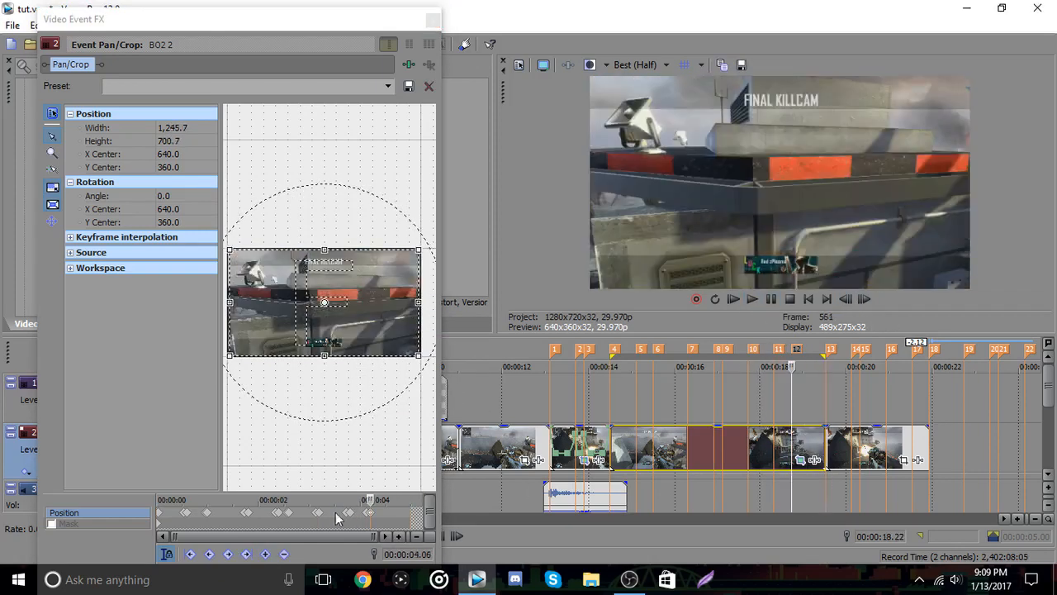
{"action": "right_click", "coordinate": [291, 514]}
{"action": "left_click", "coordinate": [327, 357]}
{"action": "right_click", "coordinate": [369, 513]}
{"action": "left_click", "coordinate": [405, 374]}
- Restore the full-frame crop two frames before marker 12, at 00:00:04.04 in the clip
{"action": "left_click", "coordinate": [369, 513]}
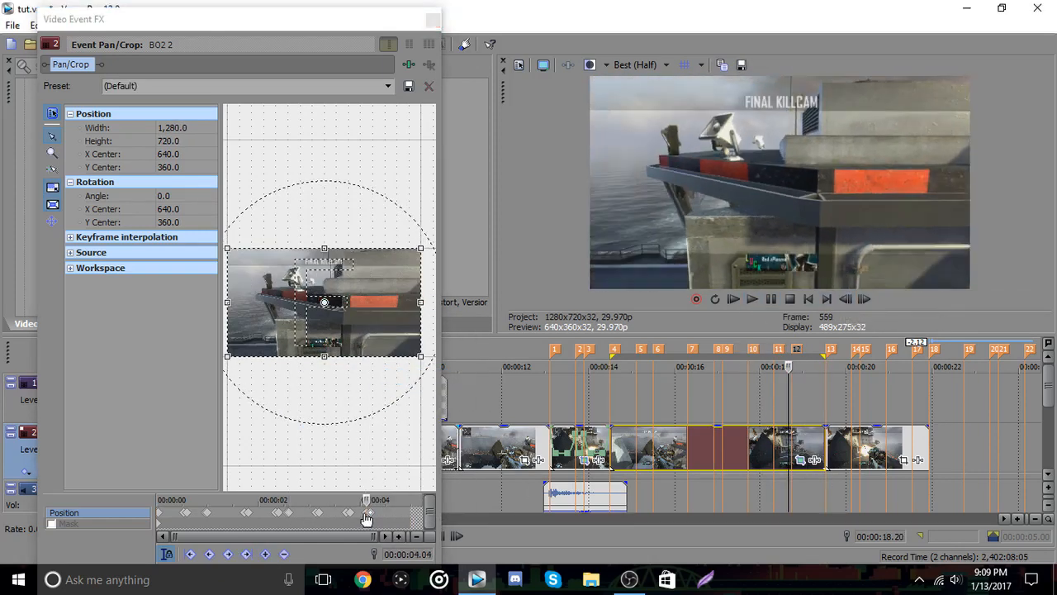
{"action": "right_click", "coordinate": [392, 303]}
{"action": "left_click", "coordinate": [411, 309]}
- Restore the full-frame crop at 00:00:05.00 near the clip's end, then close Pan/Crop and save the project
{"action": "left_click", "coordinate": [414, 519]}
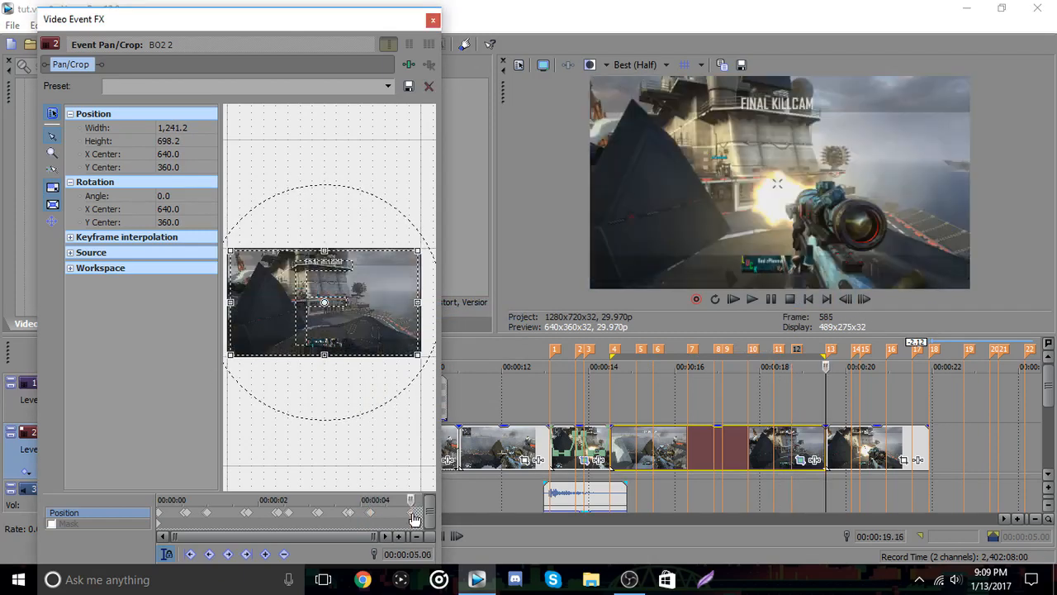
{"action": "right_click", "coordinate": [414, 519]}
{"action": "right_click", "coordinate": [326, 301]}
{"action": "left_click", "coordinate": [347, 308]}
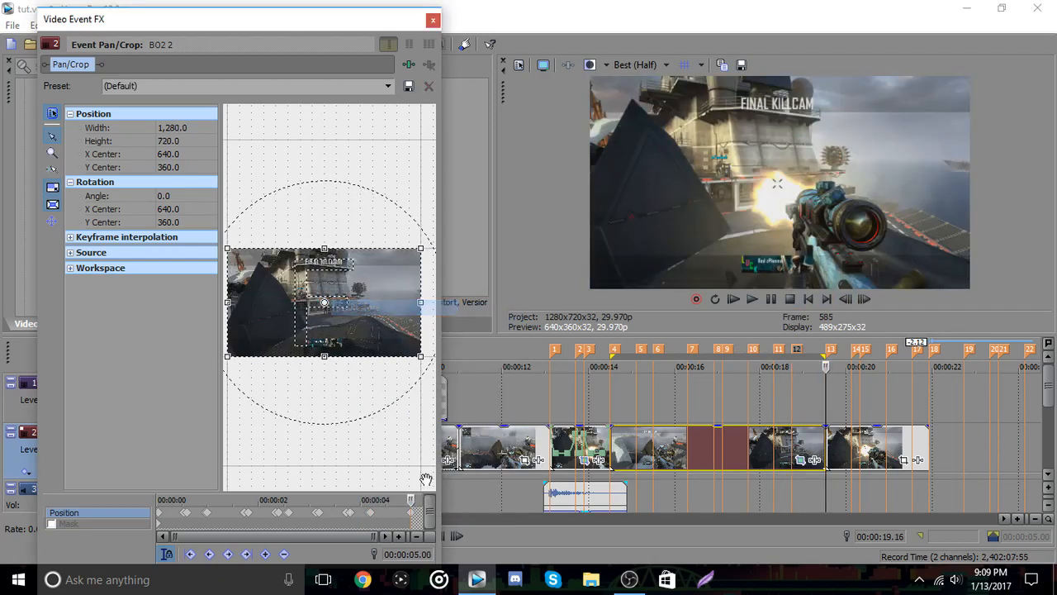
{"action": "right_click", "coordinate": [366, 357]}
{"action": "key", "text": "Escape"}
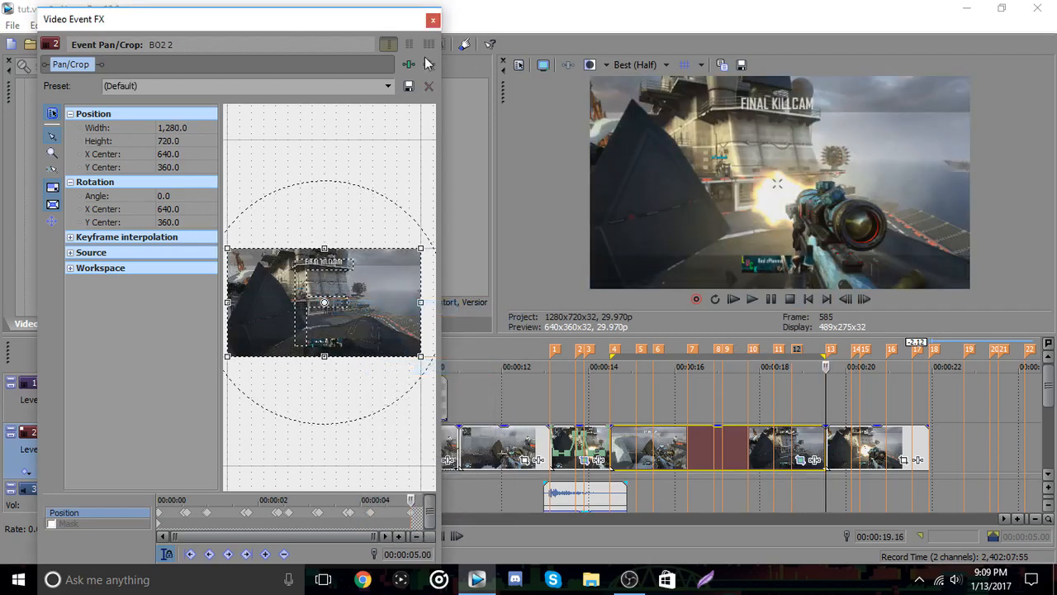
{"action": "left_click", "coordinate": [432, 19]}
{"action": "left_click", "coordinate": [52, 44]}
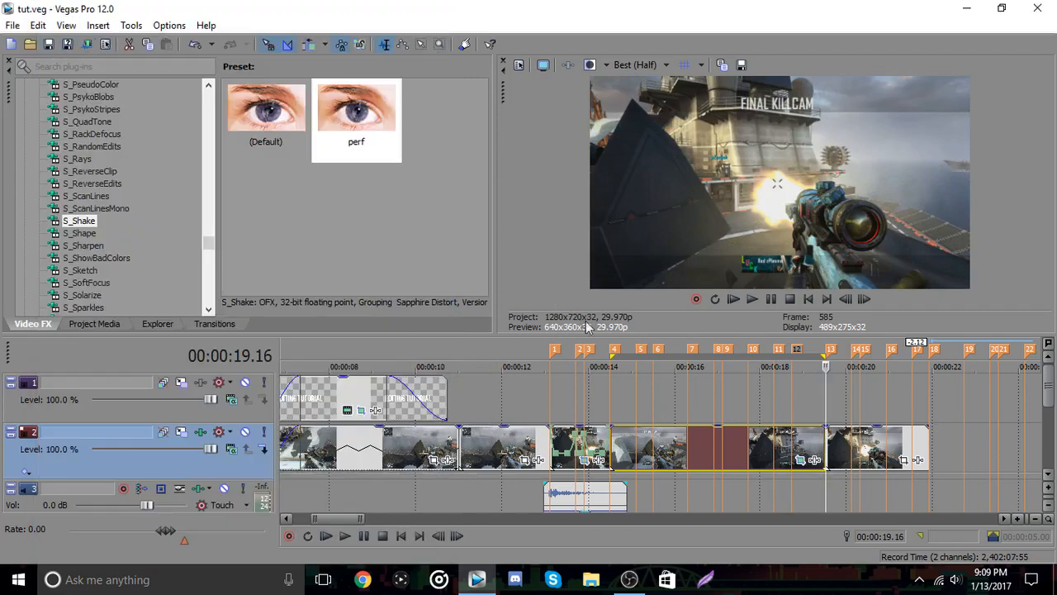
- Play the sequence from just before marker 4 and pause it after marker 15
{"action": "key", "text": "space"}
{"action": "left_click", "coordinate": [600, 352]}
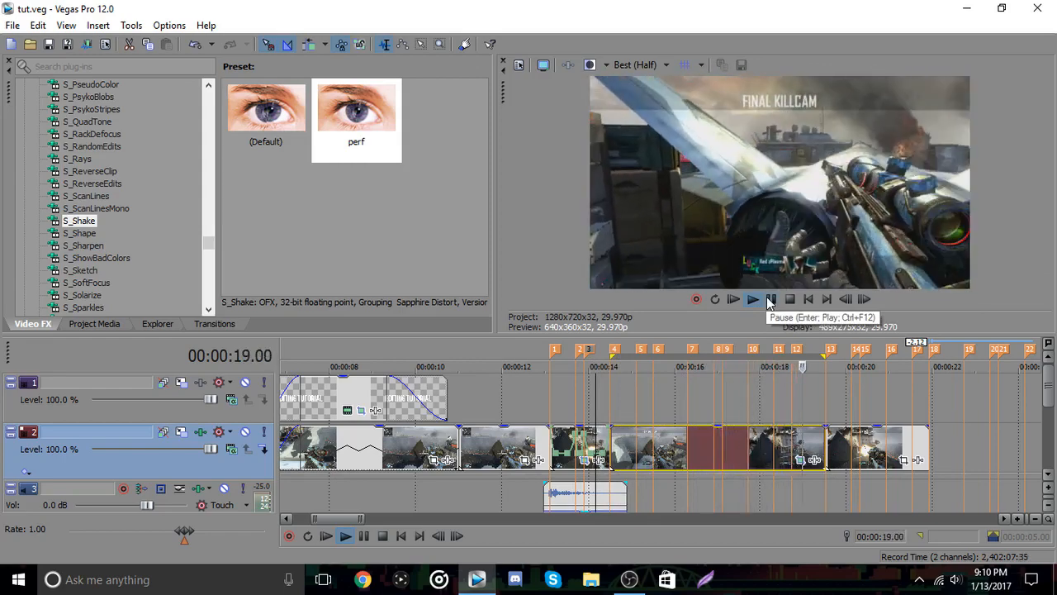
{"action": "left_click", "coordinate": [770, 299]}
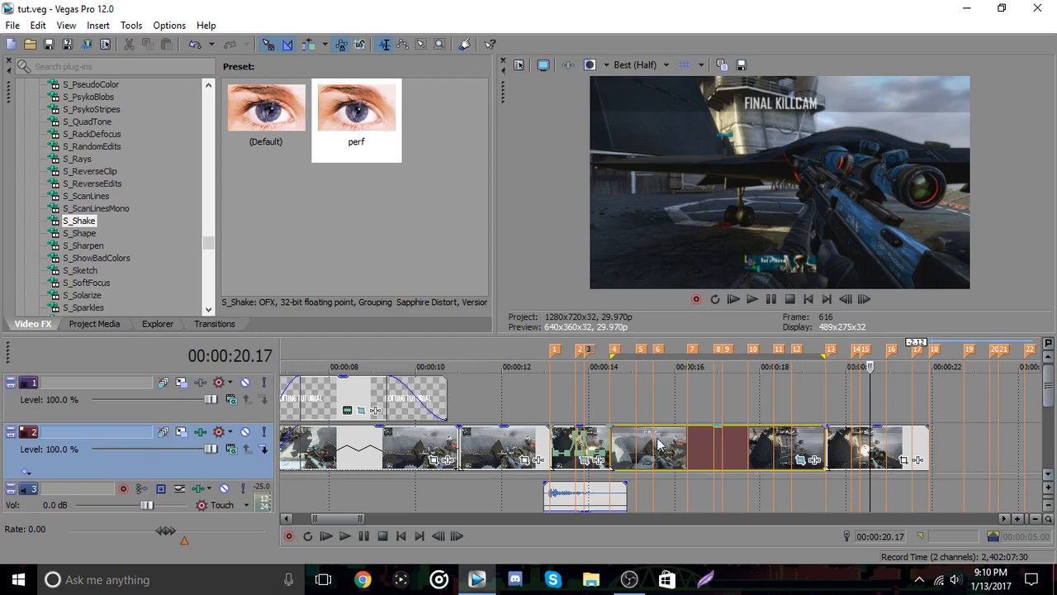
- Insert a new empty video track above the title text track
{"action": "left_click_drag", "start_coordinate": [1046, 400], "coordinate": [1049, 450]}
{"action": "right_click", "coordinate": [491, 488]}
{"action": "left_click", "coordinate": [545, 529]}
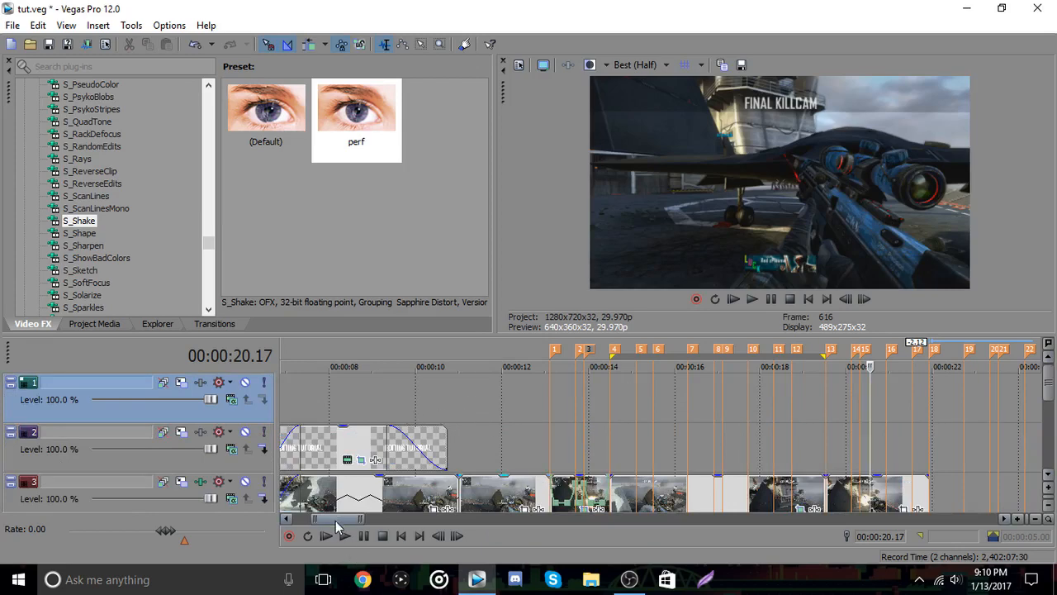
- Insert the Bars image on the empty top track at 00:00:06.11 and extend it past the last marker
{"action": "left_click_drag", "start_coordinate": [335, 520], "coordinate": [321, 521]}
{"action": "left_click", "coordinate": [550, 401]}
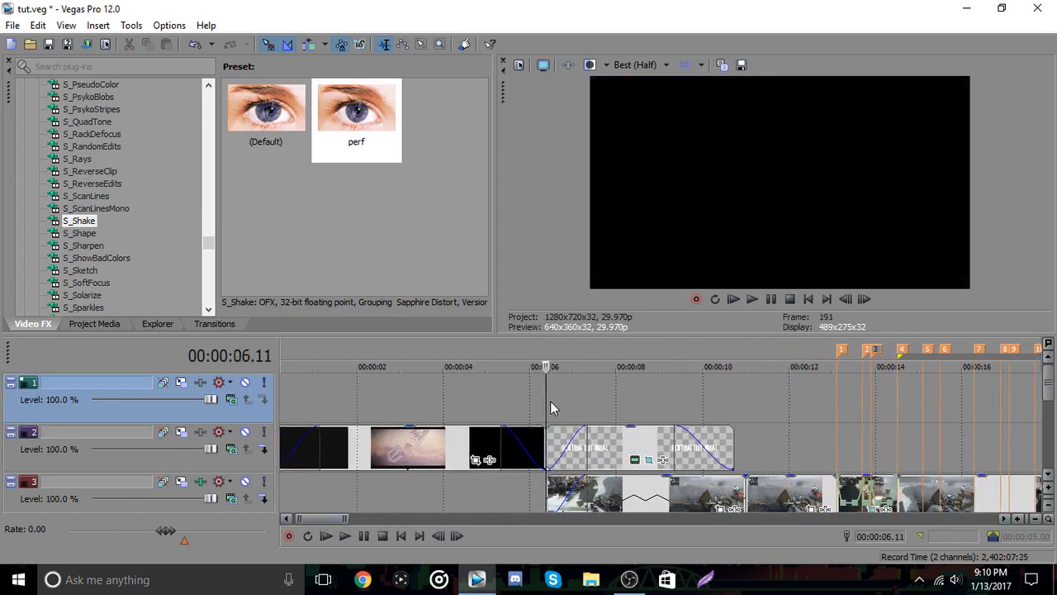
{"action": "left_click", "coordinate": [30, 44]}
{"action": "left_click", "coordinate": [181, 142]}
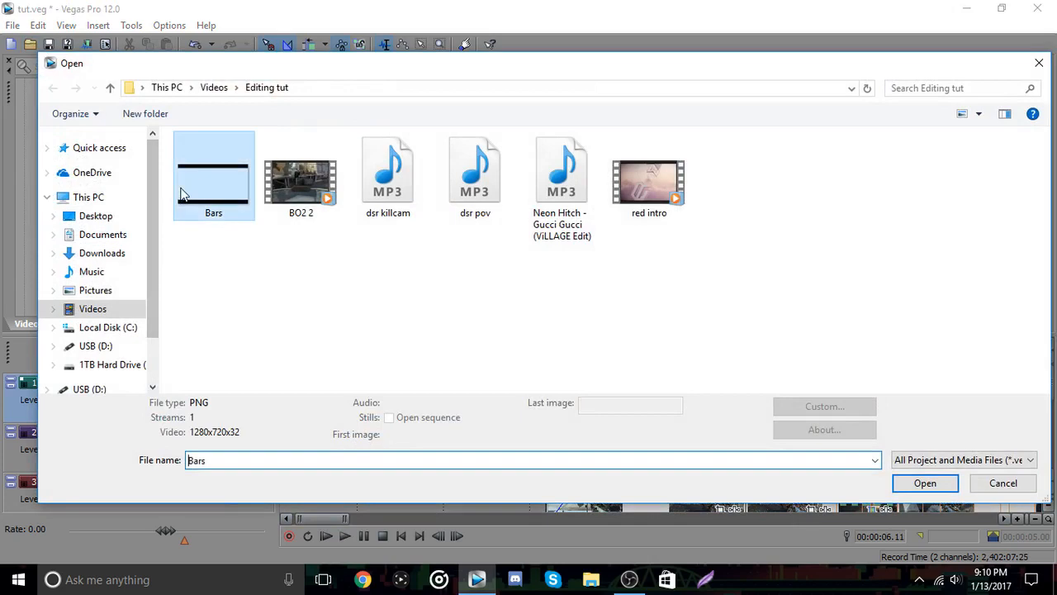
{"action": "left_click", "coordinate": [924, 484]}
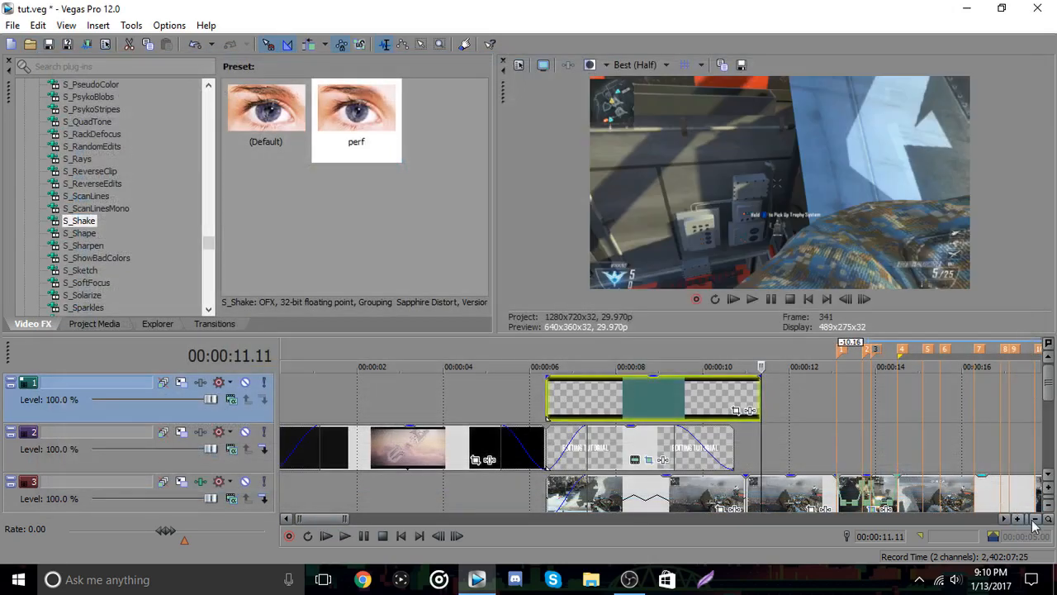
{"action": "scroll", "coordinate": [357, 399], "scroll_direction": "down", "scroll_amount": 3}
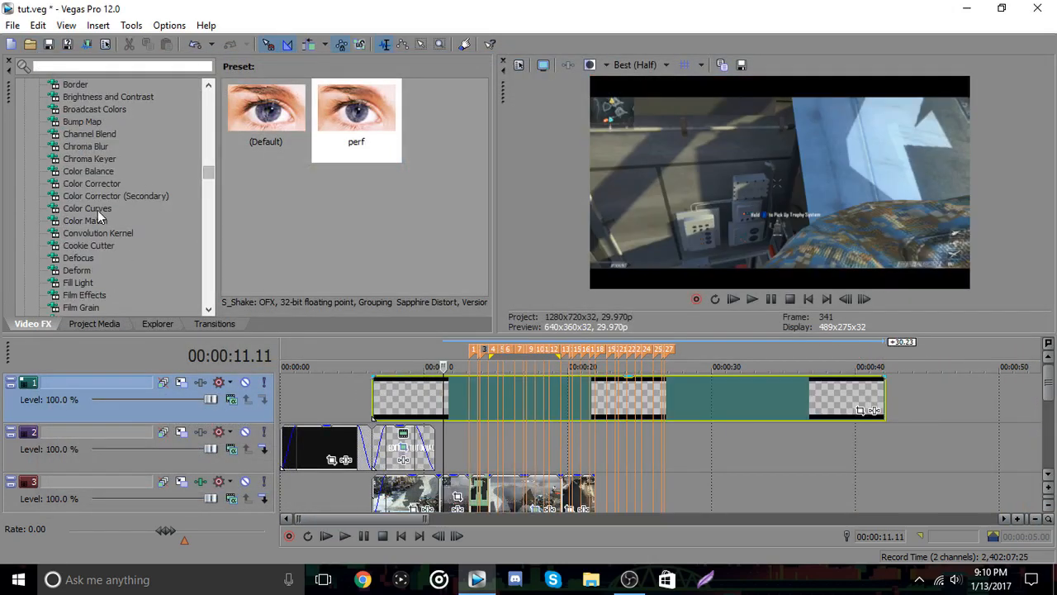
- Apply the default Color Curves effect to the Bars event and pull both RGB curve handles down to turn the bars fully black
{"action": "left_click", "coordinate": [97, 209]}
{"action": "left_click_drag", "start_coordinate": [268, 123], "coordinate": [312, 179]}
{"action": "left_click_drag", "start_coordinate": [659, 405], "coordinate": [696, 391]}
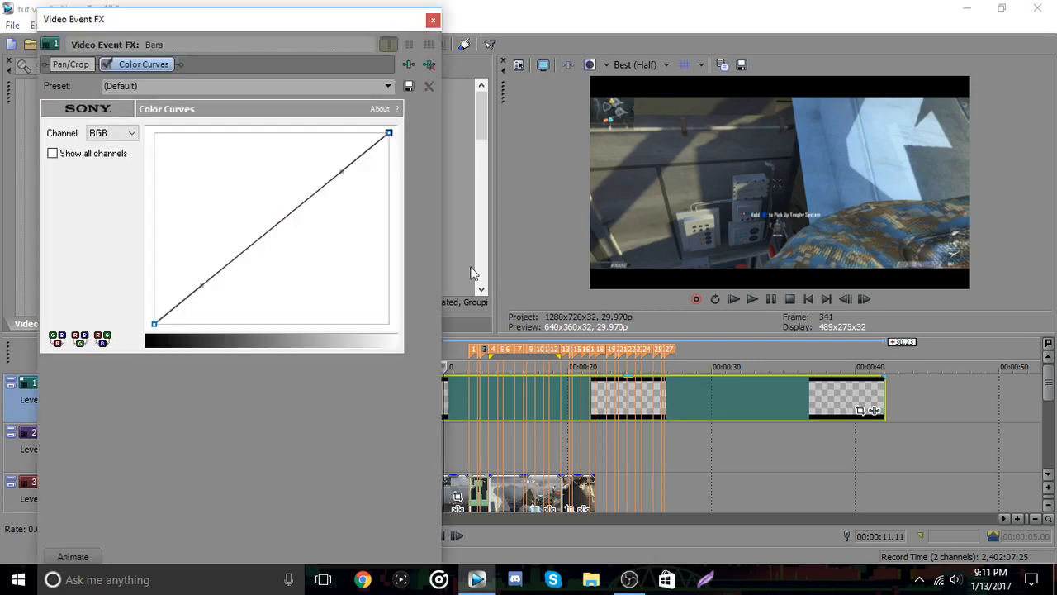
{"action": "left_click_drag", "start_coordinate": [345, 180], "coordinate": [735, 592]}
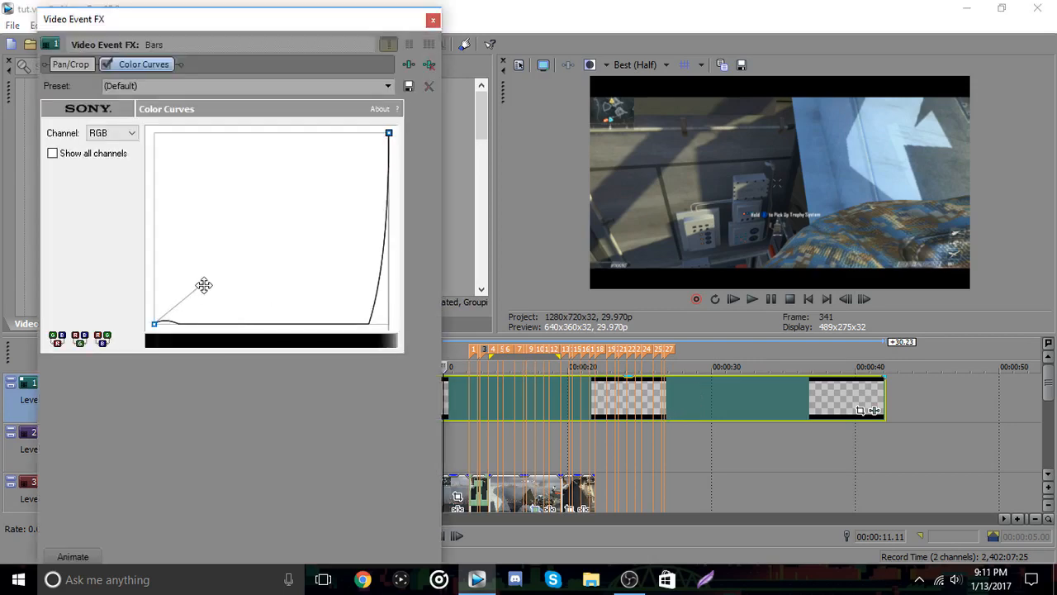
{"action": "left_click_drag", "start_coordinate": [204, 285], "coordinate": [631, 588]}
{"action": "left_click", "coordinate": [433, 19]}
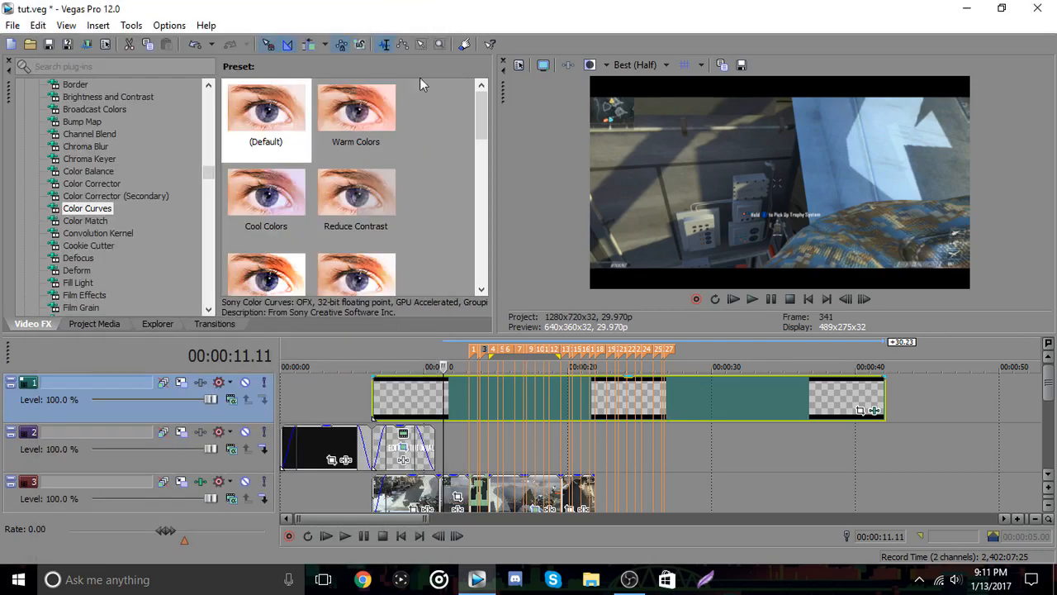
{"action": "left_click", "coordinate": [93, 211]}
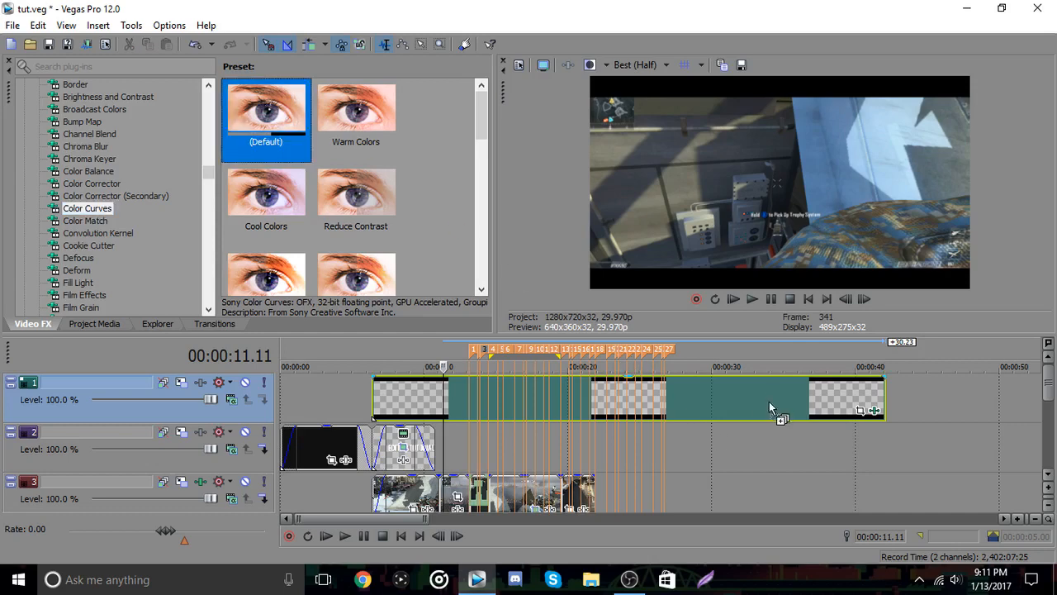
{"action": "left_click_drag", "start_coordinate": [874, 413], "coordinate": [875, 413]}
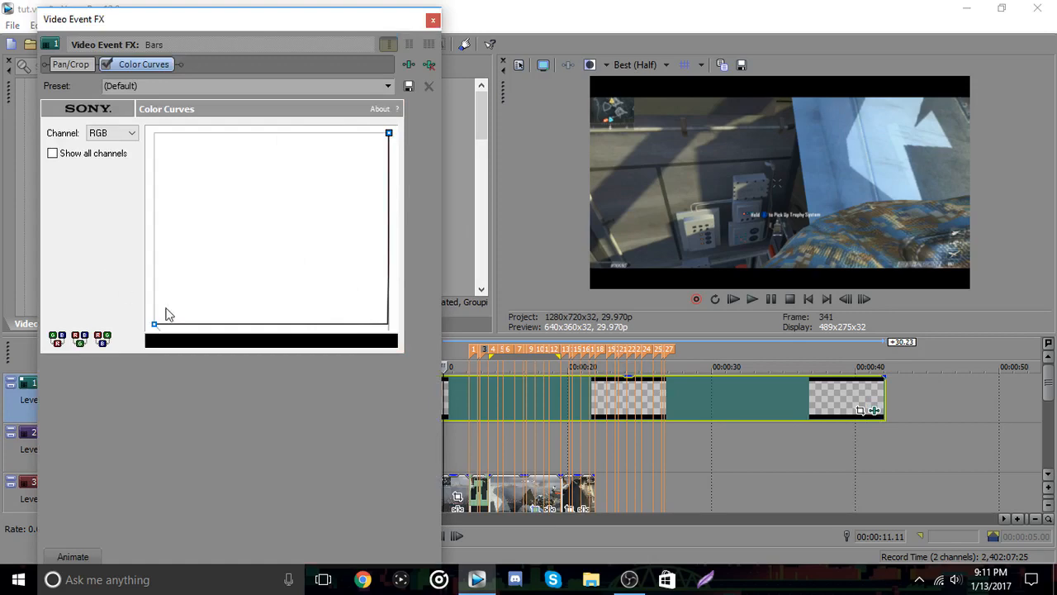
{"action": "left_click", "coordinate": [434, 20]}
- Crop the Bars event to about 1,136 by 639, replace its starting keyframe with this crop, and save the project
{"action": "left_click", "coordinate": [860, 409]}
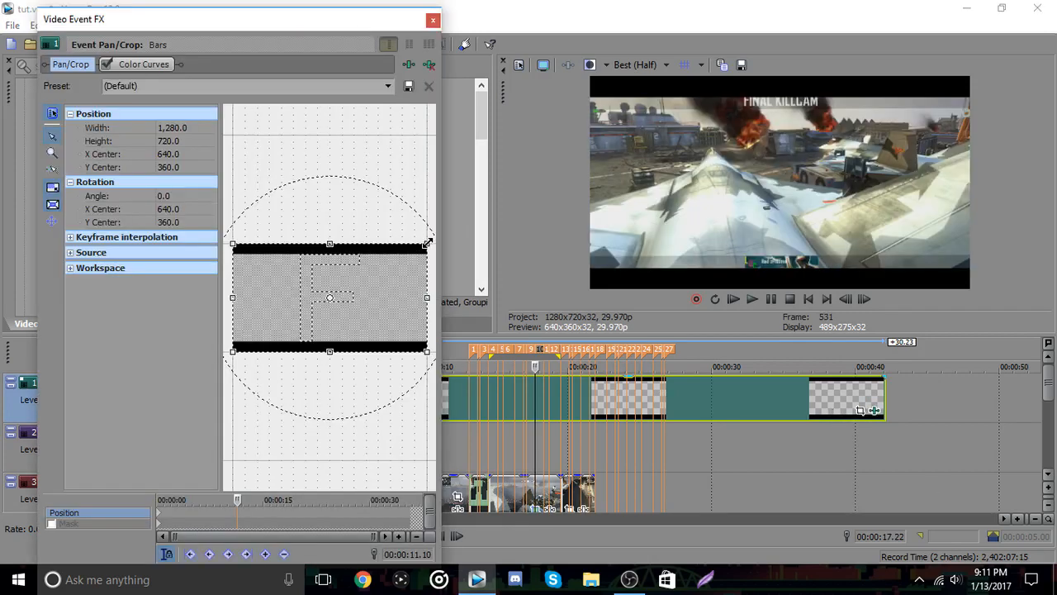
{"action": "left_click_drag", "start_coordinate": [427, 242], "coordinate": [420, 246]}
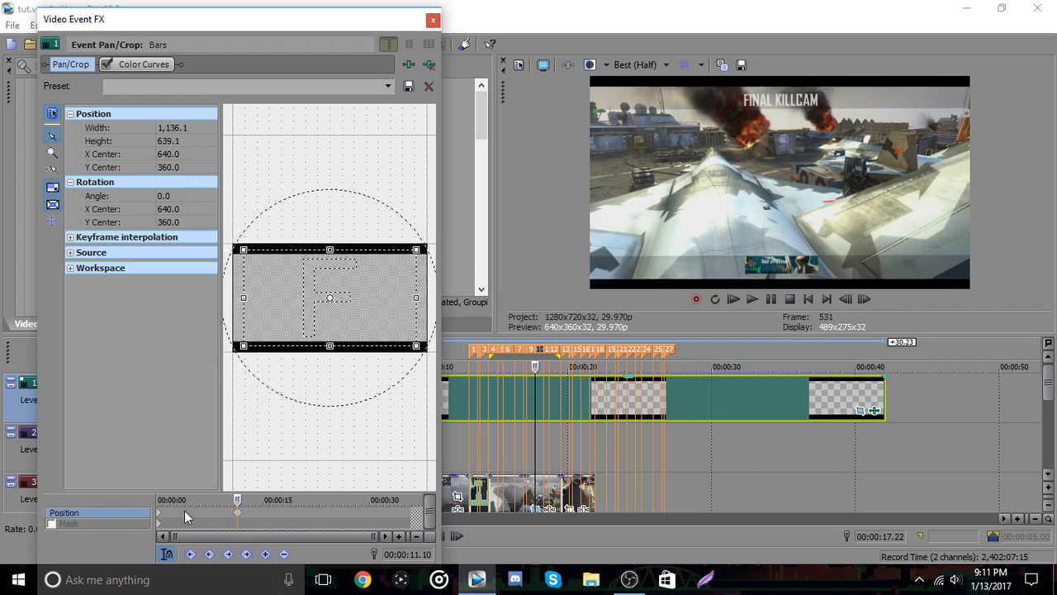
{"action": "left_click", "coordinate": [163, 516]}
{"action": "right_click", "coordinate": [163, 516]}
{"action": "left_click", "coordinate": [200, 394]}
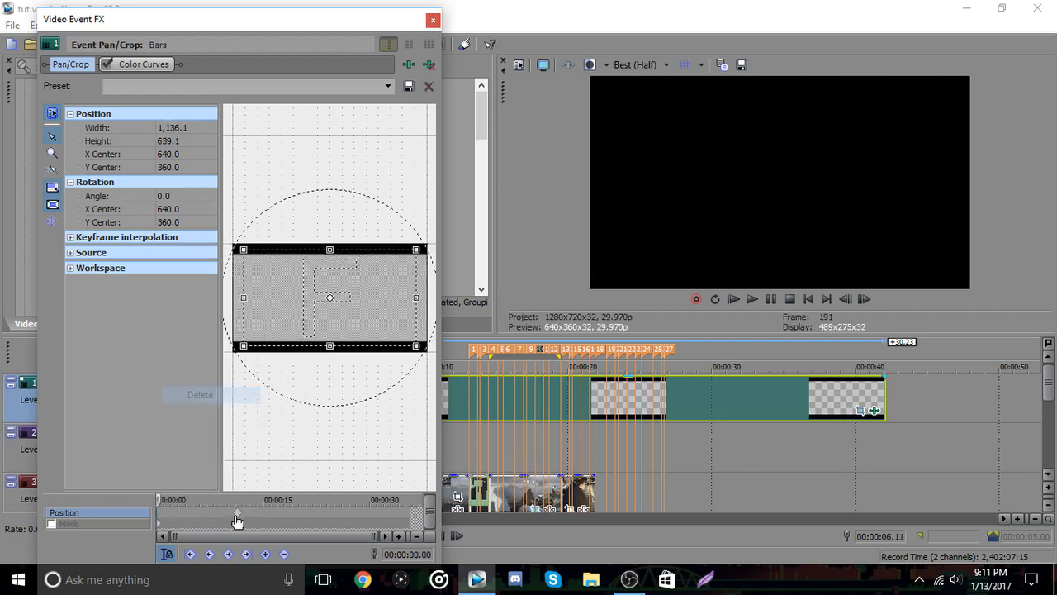
{"action": "left_click", "coordinate": [432, 20]}
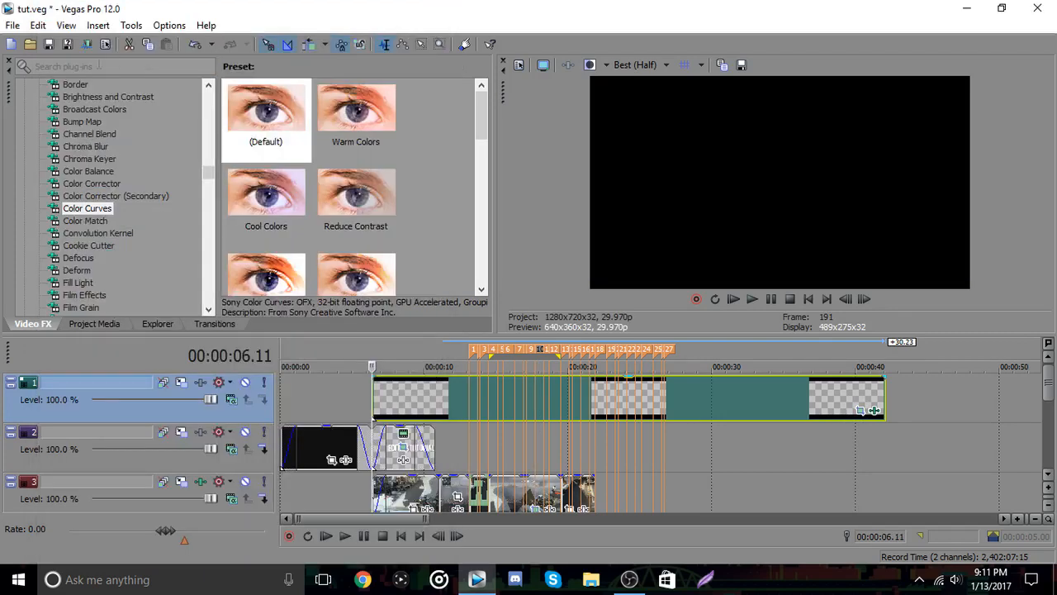
{"action": "left_click", "coordinate": [768, 299]}
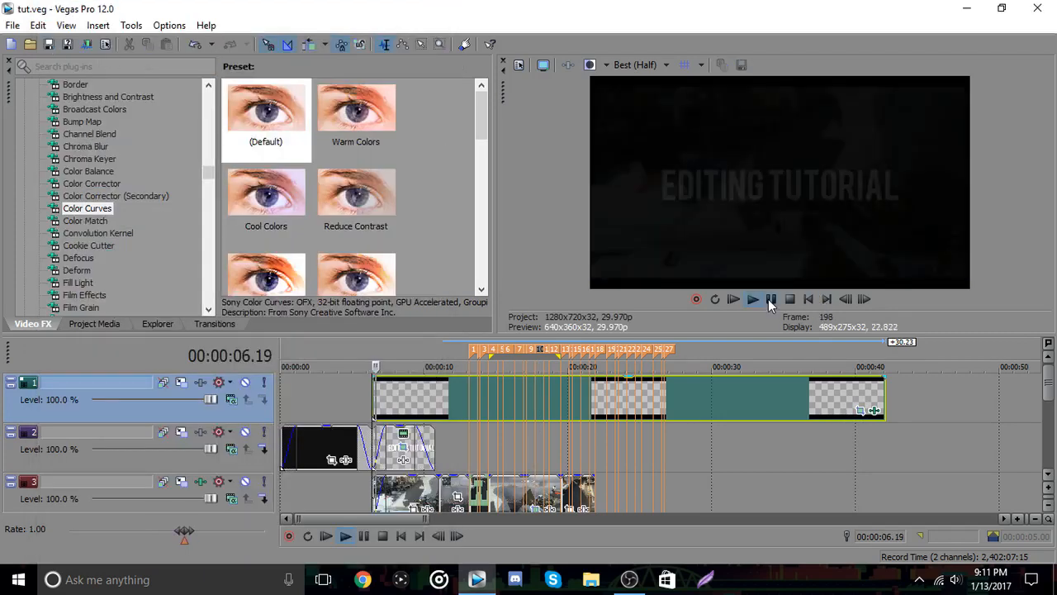
{"action": "left_click", "coordinate": [769, 300]}
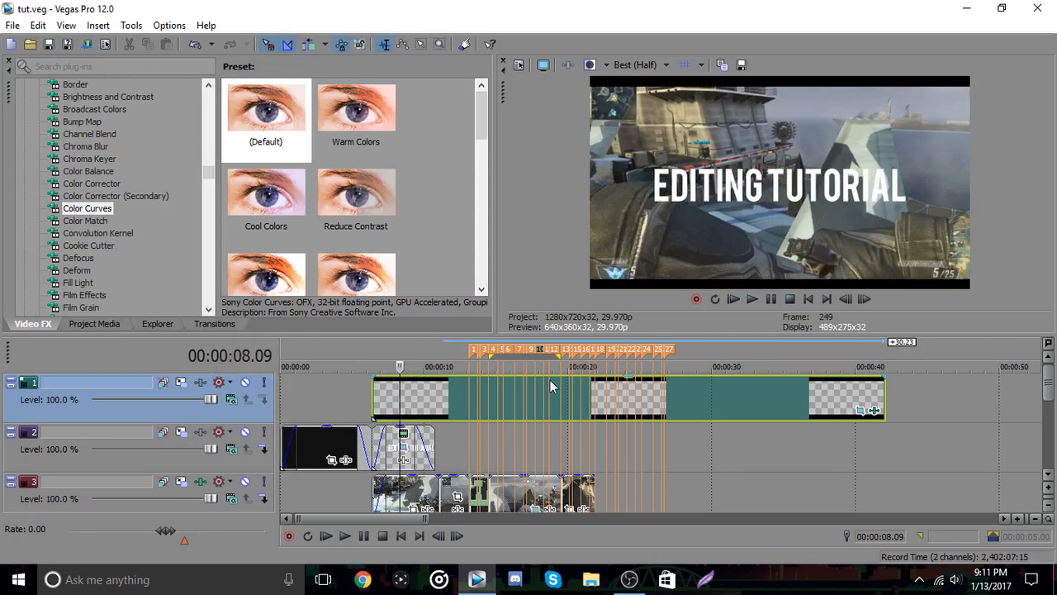
- Try restoring the Bars event's Pan/Crop frame to its full size
{"action": "left_click", "coordinate": [437, 415]}
{"action": "right_click", "coordinate": [443, 412]}
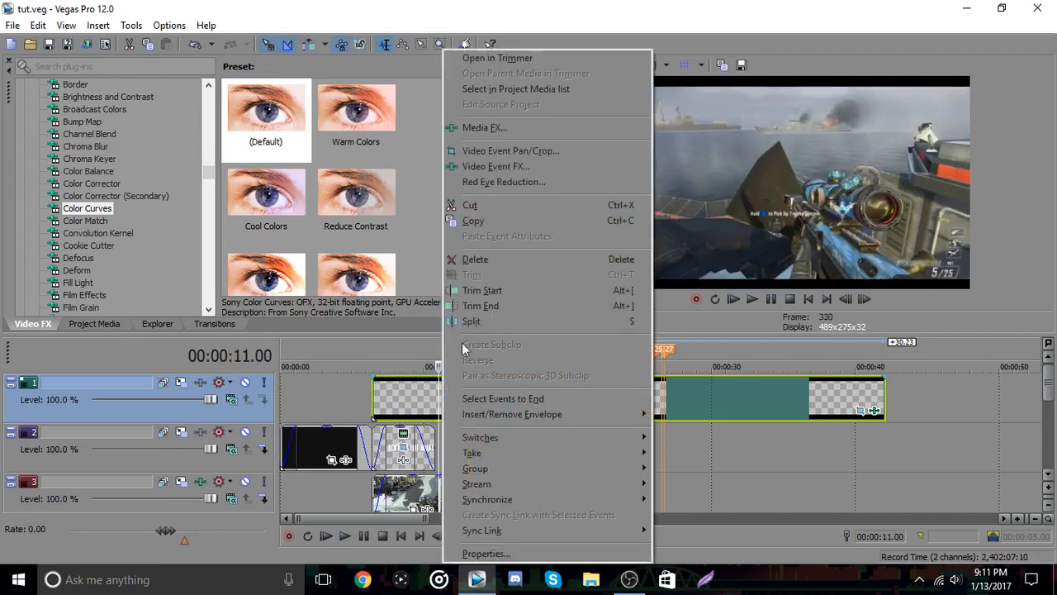
{"action": "left_click", "coordinate": [506, 152]}
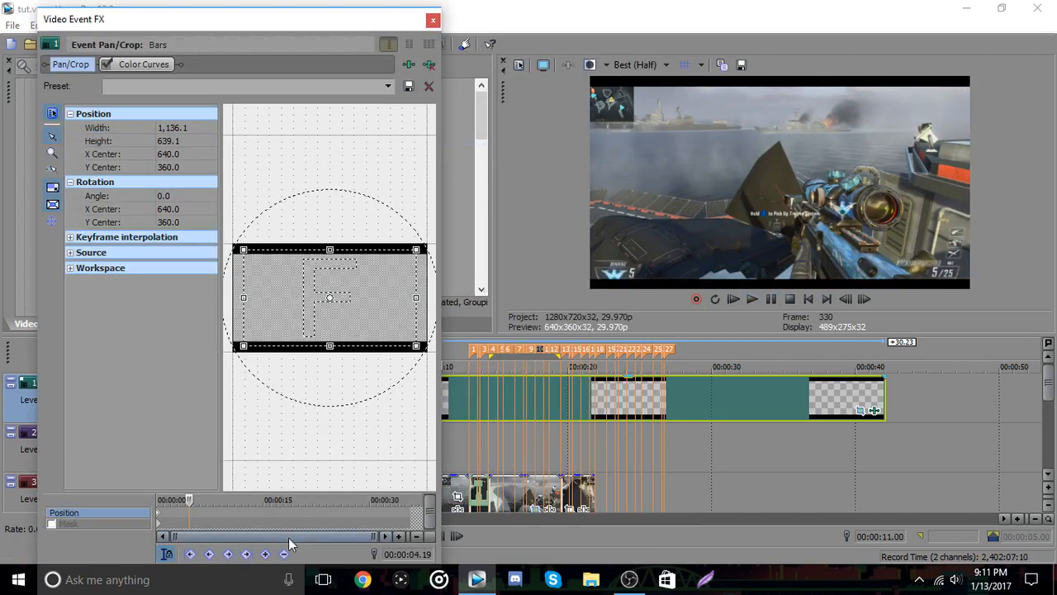
{"action": "right_click", "coordinate": [309, 315]}
{"action": "left_click", "coordinate": [337, 325]}
{"action": "left_click", "coordinate": [432, 20]}
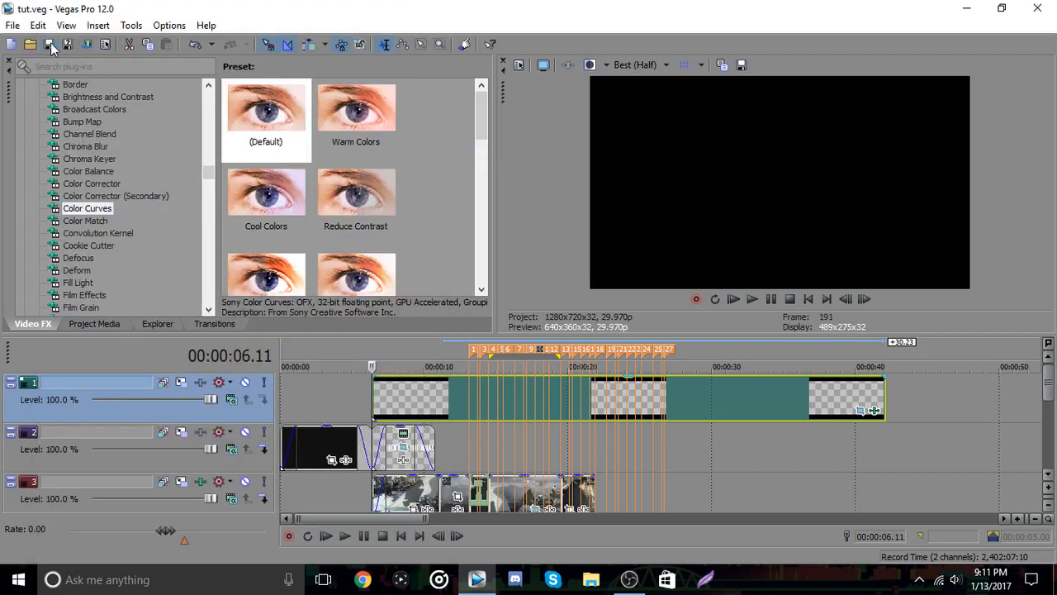
- Insert a velocity envelope on the gameplay clip between markers 4 and 13 and lower its base speed
{"action": "left_click", "coordinate": [774, 299]}
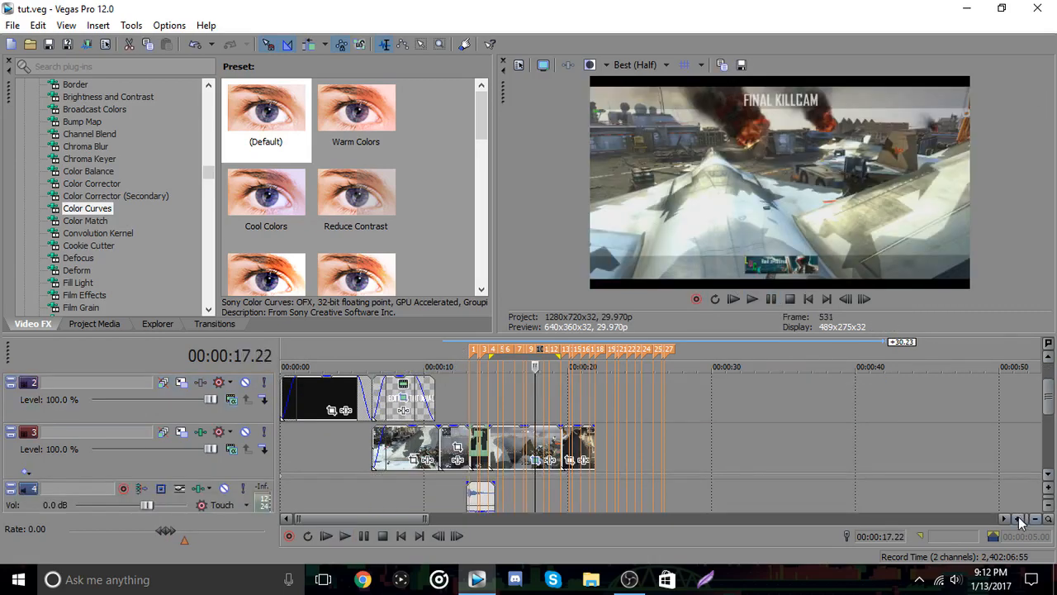
{"action": "left_click", "coordinate": [1018, 518]}
{"action": "left_click", "coordinate": [1021, 517]}
{"action": "left_click", "coordinate": [507, 470]}
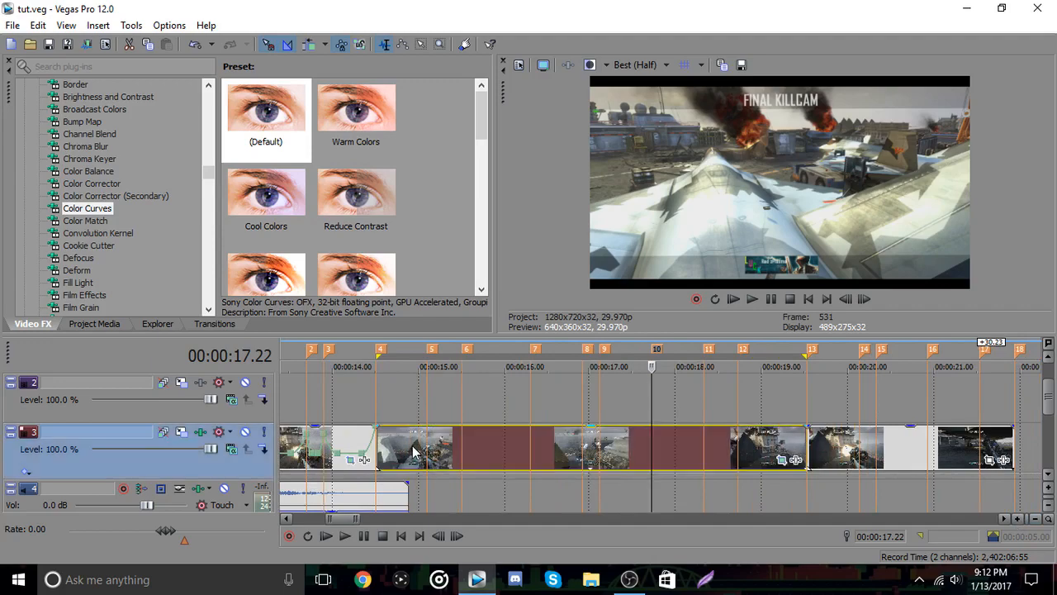
{"action": "right_click", "coordinate": [414, 450]}
{"action": "mouse_move", "coordinate": [579, 414]}
{"action": "left_click", "coordinate": [646, 415]}
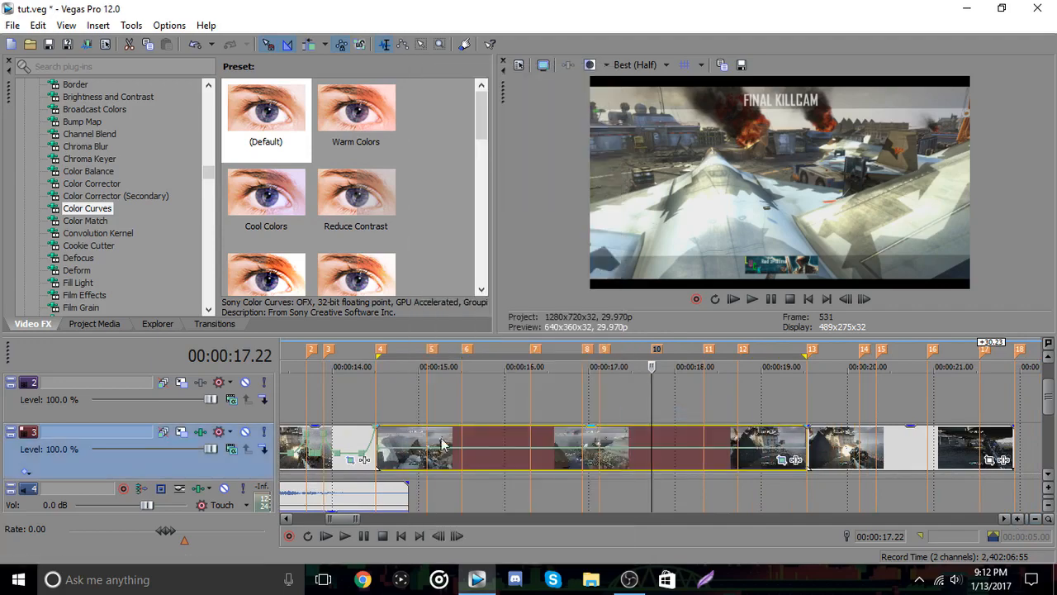
{"action": "right_click", "coordinate": [380, 453]}
{"action": "left_click", "coordinate": [430, 180]}
{"action": "double_click", "coordinate": [391, 452]}
- Add velocity envelope points on markers 5, 6 and 7 and between them, close to either side of each beat
{"action": "scroll", "coordinate": [393, 454], "scroll_direction": "up", "scroll_amount": 1}
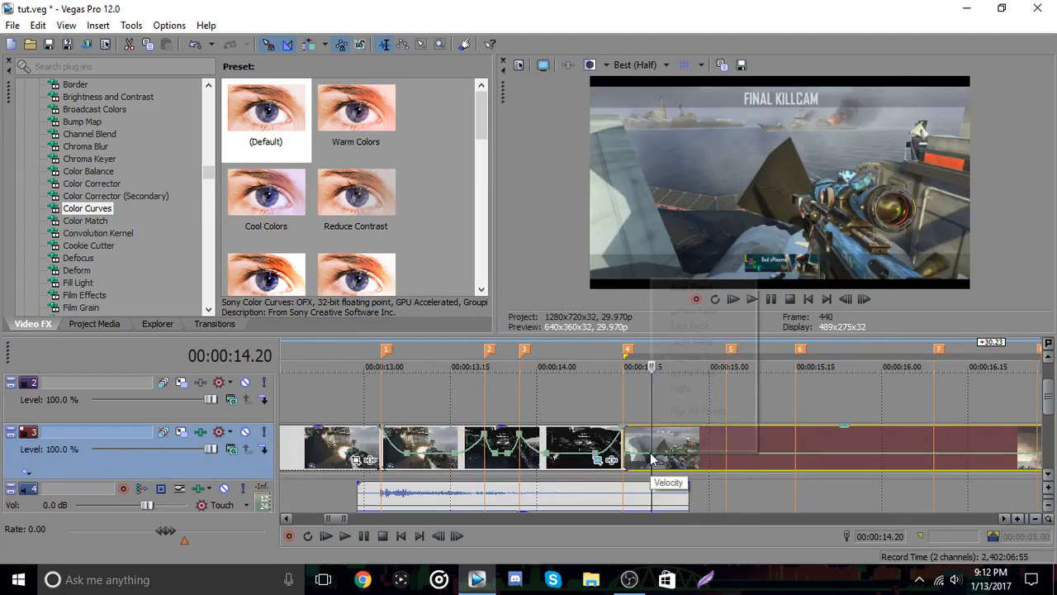
{"action": "right_click", "coordinate": [698, 455]}
{"action": "left_click", "coordinate": [749, 288]}
{"action": "right_click", "coordinate": [725, 453]}
{"action": "left_click", "coordinate": [773, 288]}
{"action": "right_click", "coordinate": [743, 453]}
{"action": "left_click", "coordinate": [799, 289]}
{"action": "right_click", "coordinate": [774, 453]}
{"action": "left_click", "coordinate": [819, 288]}
{"action": "right_click", "coordinate": [830, 452]}
{"action": "left_click", "coordinate": [875, 285]}
{"action": "right_click", "coordinate": [894, 452]}
{"action": "left_click", "coordinate": [942, 285]}
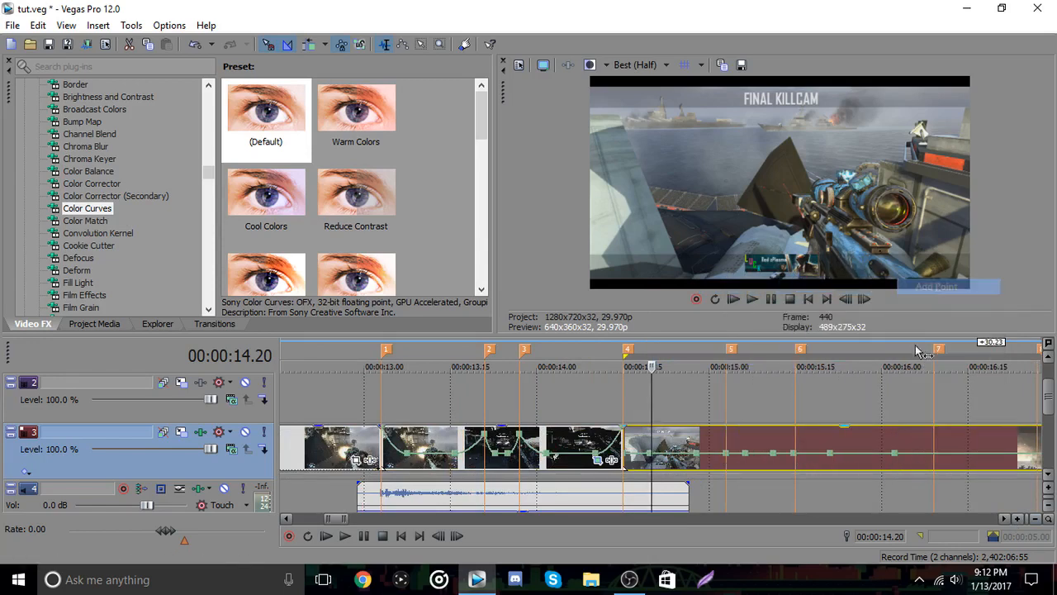
{"action": "right_click", "coordinate": [935, 453]}
{"action": "left_click", "coordinate": [959, 287]}
- Add velocity envelope points on markers 8, 9 and 10 and just before and after each of them
{"action": "left_click_drag", "start_coordinate": [341, 519], "coordinate": [349, 520]}
{"action": "right_click", "coordinate": [438, 453]}
{"action": "left_click", "coordinate": [473, 287]}
{"action": "right_click", "coordinate": [466, 452]}
{"action": "left_click", "coordinate": [502, 287]}
{"action": "right_click", "coordinate": [514, 452]}
{"action": "left_click", "coordinate": [549, 287]}
{"action": "right_click", "coordinate": [546, 453]}
{"action": "left_click", "coordinate": [585, 289]}
{"action": "right_click", "coordinate": [568, 453]}
{"action": "left_click", "coordinate": [606, 287]}
- Add velocity envelope points on and around markers 11 and 12, plus points near the clip's end at marker 13
{"action": "right_click", "coordinate": [618, 452]}
{"action": "left_click", "coordinate": [664, 288]}
{"action": "right_click", "coordinate": [648, 452]}
{"action": "left_click", "coordinate": [684, 288]}
{"action": "right_click", "coordinate": [665, 453]}
{"action": "right_click", "coordinate": [696, 453]}
{"action": "left_click", "coordinate": [733, 286]}
{"action": "right_click", "coordinate": [725, 452]}
{"action": "left_click", "coordinate": [762, 286]}
{"action": "right_click", "coordinate": [755, 452]}
{"action": "left_click", "coordinate": [791, 287]}
{"action": "right_click", "coordinate": [839, 453]}
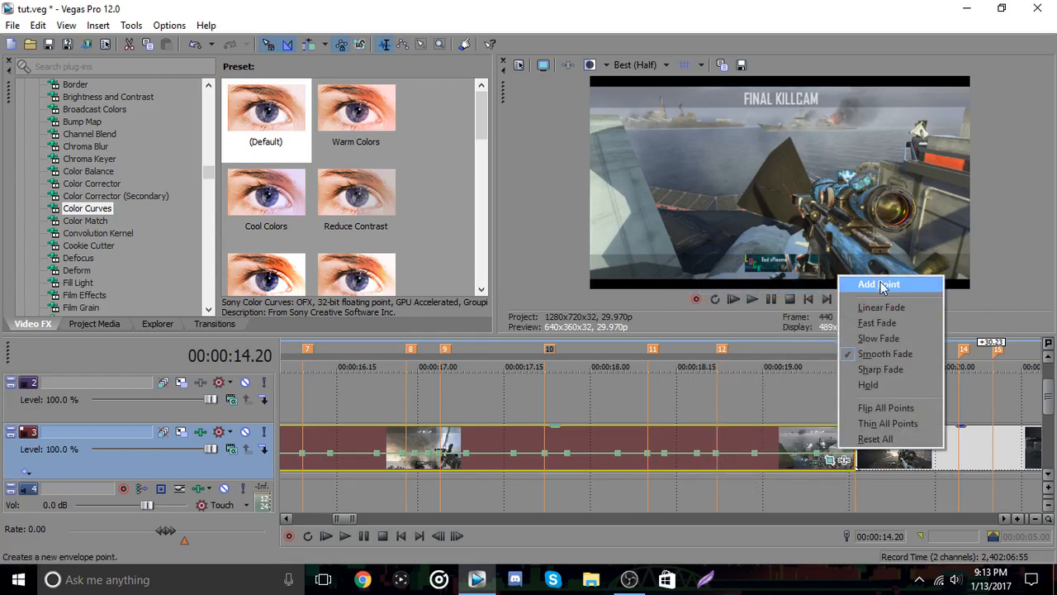
{"action": "left_click", "coordinate": [880, 287]}
- Raise the velocity points at markers 4 to 13 to 300 %, leaving the points between the beats low
{"action": "left_click_drag", "start_coordinate": [345, 520], "coordinate": [337, 519]}
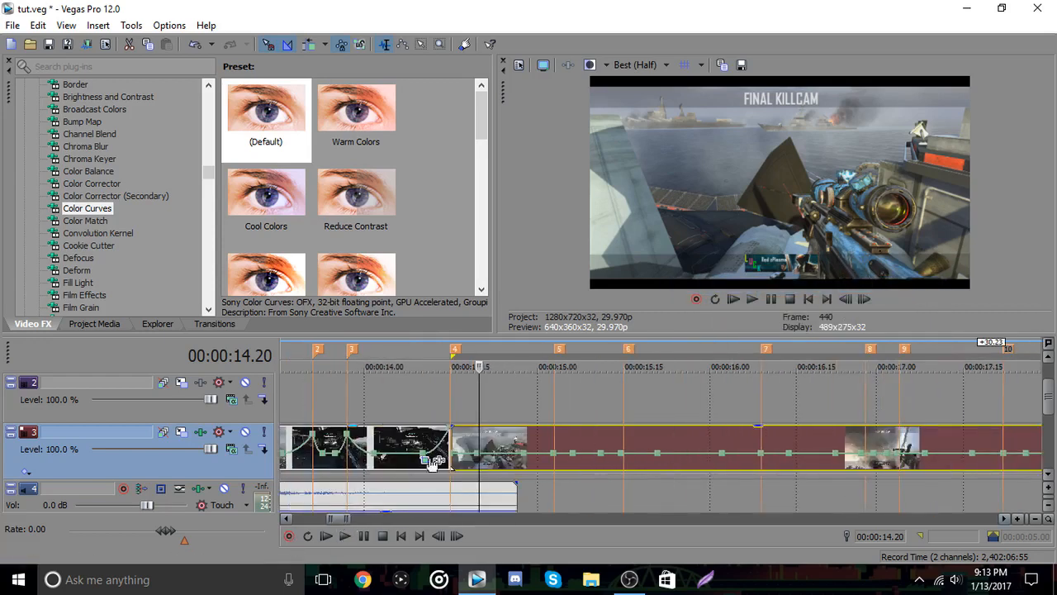
{"action": "left_click_drag", "start_coordinate": [456, 458], "coordinate": [446, 406]}
{"action": "left_click_drag", "start_coordinate": [556, 456], "coordinate": [557, 420]}
{"action": "left_click_drag", "start_coordinate": [625, 454], "coordinate": [624, 417]}
{"action": "left_click_drag", "start_coordinate": [761, 453], "coordinate": [758, 425]}
{"action": "left_click", "coordinate": [842, 460]}
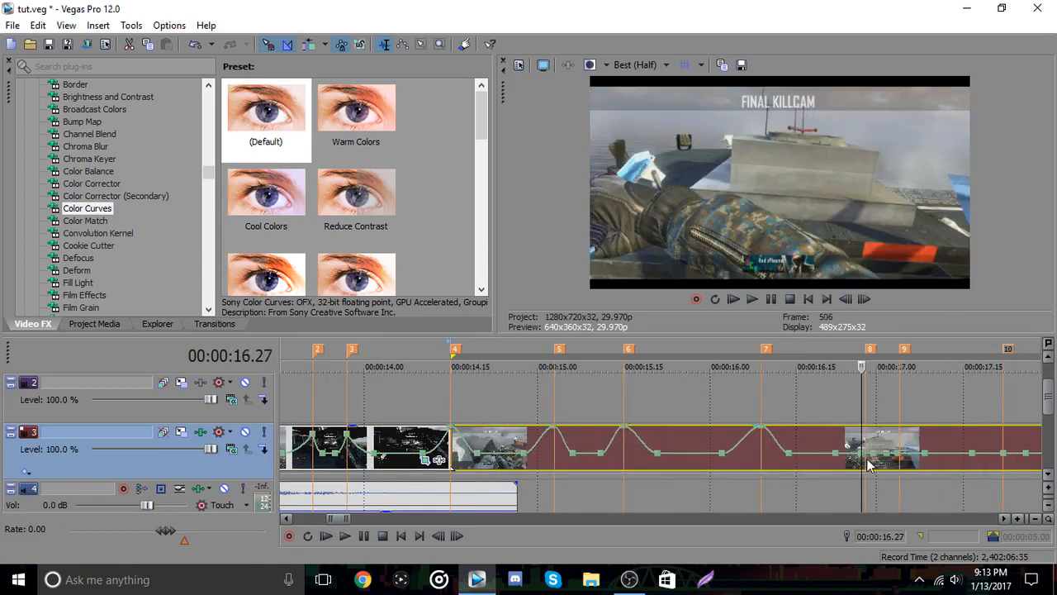
{"action": "left_click", "coordinate": [904, 460]}
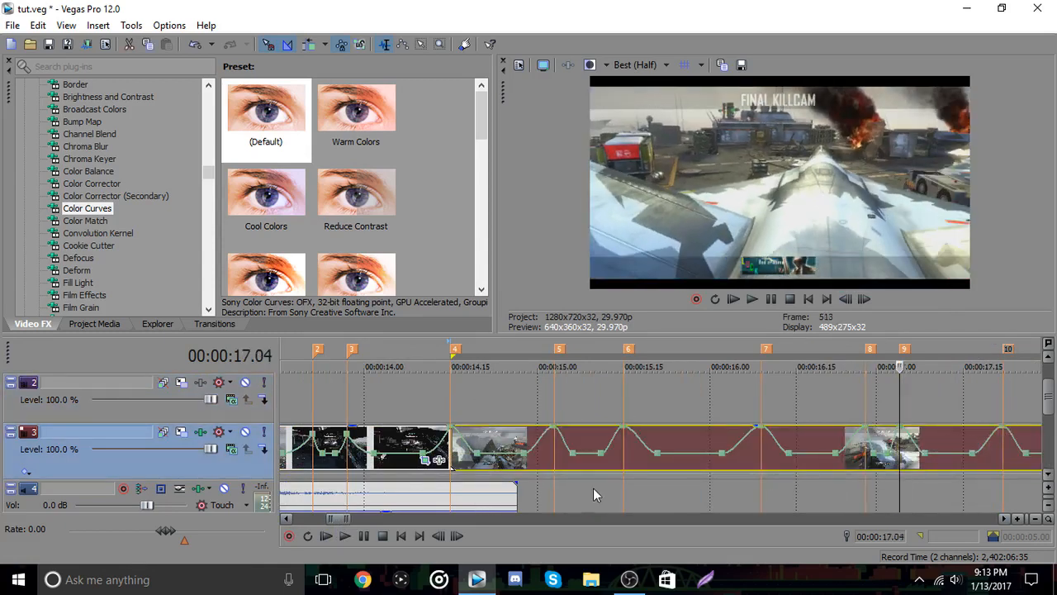
{"action": "scroll", "coordinate": [760, 472], "scroll_direction": "right", "scroll_amount": 5}
{"action": "left_click_drag", "start_coordinate": [659, 453], "coordinate": [660, 420]}
{"action": "left_click_drag", "start_coordinate": [797, 453], "coordinate": [797, 421]}
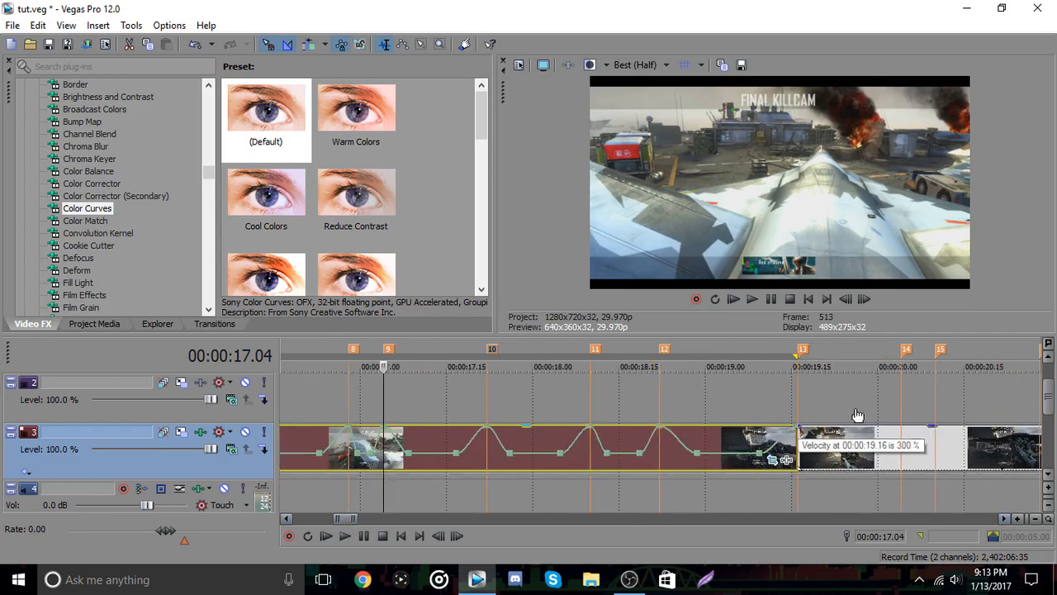
- Change the smooth velocity fades around markers 4 to 7 to steeper fades that form pointed peaks
{"action": "scroll", "coordinate": [593, 455], "scroll_direction": "left", "scroll_amount": 6}
{"action": "right_click", "coordinate": [687, 452]}
{"action": "left_click", "coordinate": [718, 316]}
{"action": "scroll", "coordinate": [938, 442], "scroll_direction": "down", "scroll_amount": 1}
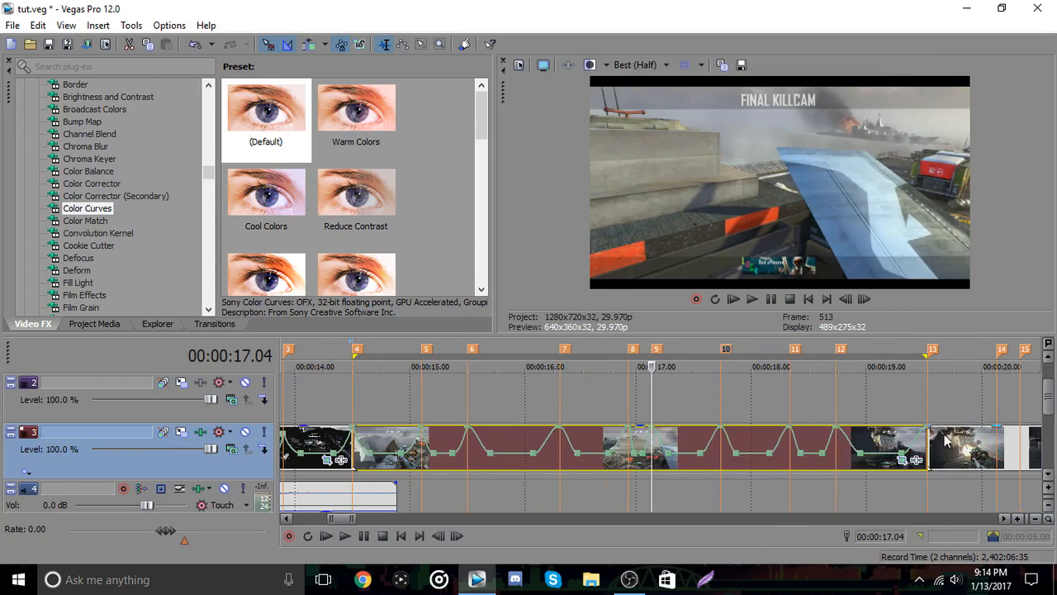
{"action": "right_click", "coordinate": [478, 450]}
{"action": "left_click", "coordinate": [508, 314]}
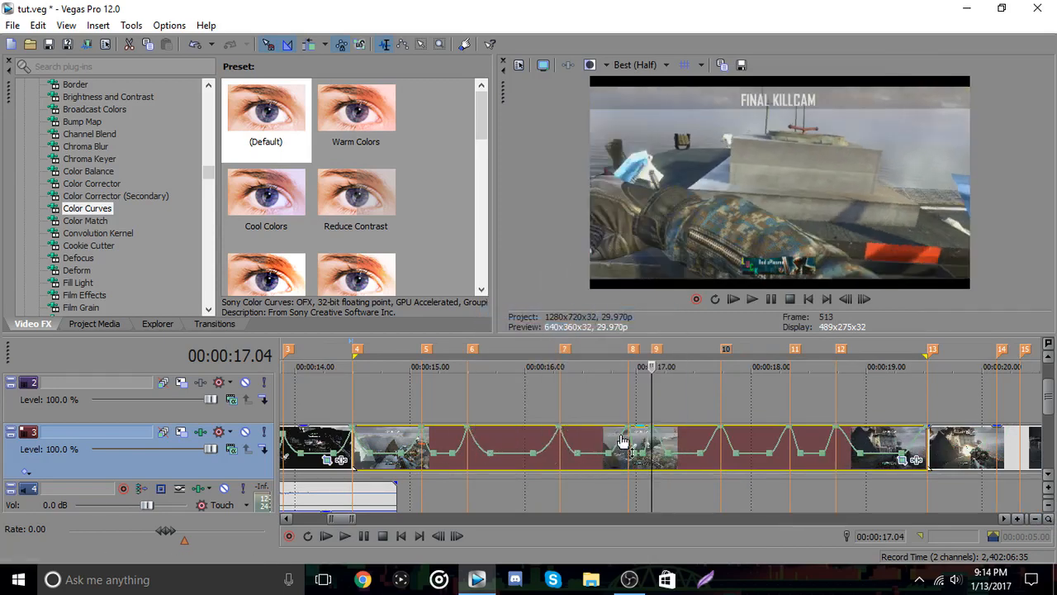
{"action": "scroll", "coordinate": [633, 443], "scroll_direction": "up", "scroll_amount": 2}
- Change the velocity fades on both sides of markers 8 and 9 and leading up to marker 10 to form pointed peaks
{"action": "right_click", "coordinate": [696, 438]}
{"action": "left_click", "coordinate": [731, 312]}
{"action": "right_click", "coordinate": [751, 438]}
{"action": "left_click", "coordinate": [785, 312]}
{"action": "right_click", "coordinate": [780, 436]}
{"action": "left_click", "coordinate": [803, 314]}
{"action": "right_click", "coordinate": [946, 450]}
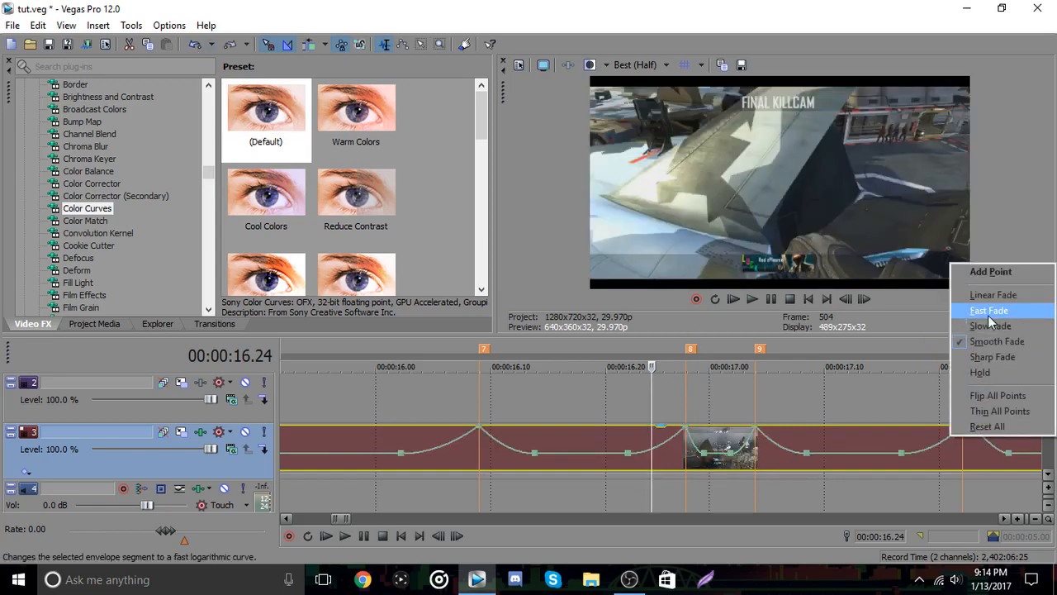
{"action": "left_click", "coordinate": [974, 376]}
- Reshape the remaining velocity fades around markers 10 to 12 and before marker 13 into pointed peaks
{"action": "scroll", "coordinate": [809, 444], "scroll_direction": "down", "scroll_amount": 2}
{"action": "right_click", "coordinate": [897, 449]}
{"action": "left_click", "coordinate": [921, 339]}
{"action": "right_click", "coordinate": [916, 444]}
{"action": "left_click", "coordinate": [940, 329]}
{"action": "left_click", "coordinate": [194, 45]}
{"action": "right_click", "coordinate": [915, 450]}
{"action": "left_click", "coordinate": [942, 328]}
{"action": "right_click", "coordinate": [981, 446]}
{"action": "left_click", "coordinate": [1003, 405]}
{"action": "scroll", "coordinate": [711, 446], "scroll_direction": "right", "scroll_amount": 3}
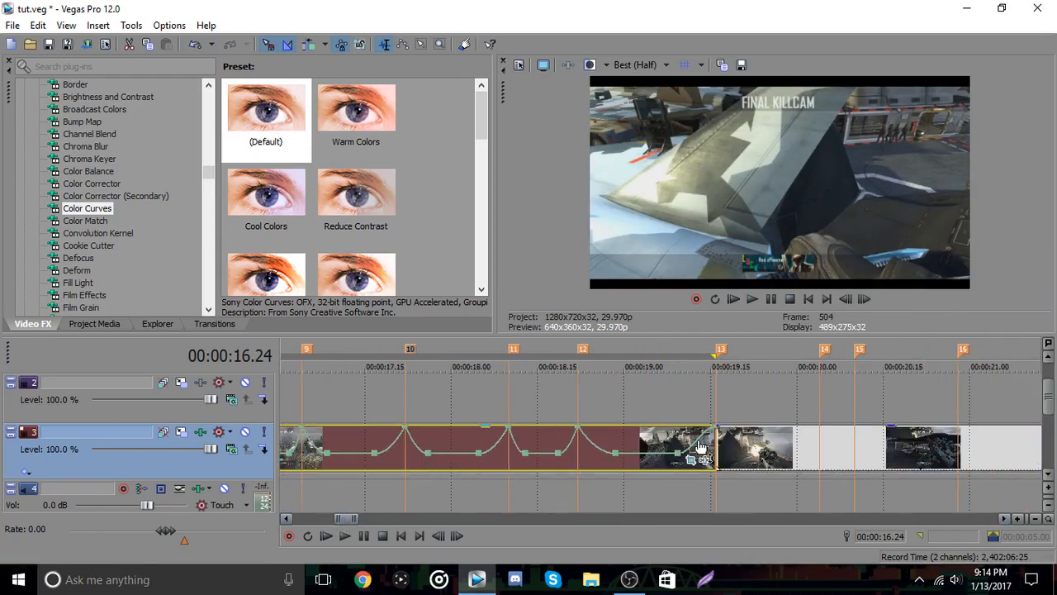
- Step frame by frame through the footage around marker 13 to check the cut between the two clips
{"action": "left_click", "coordinate": [710, 347]}
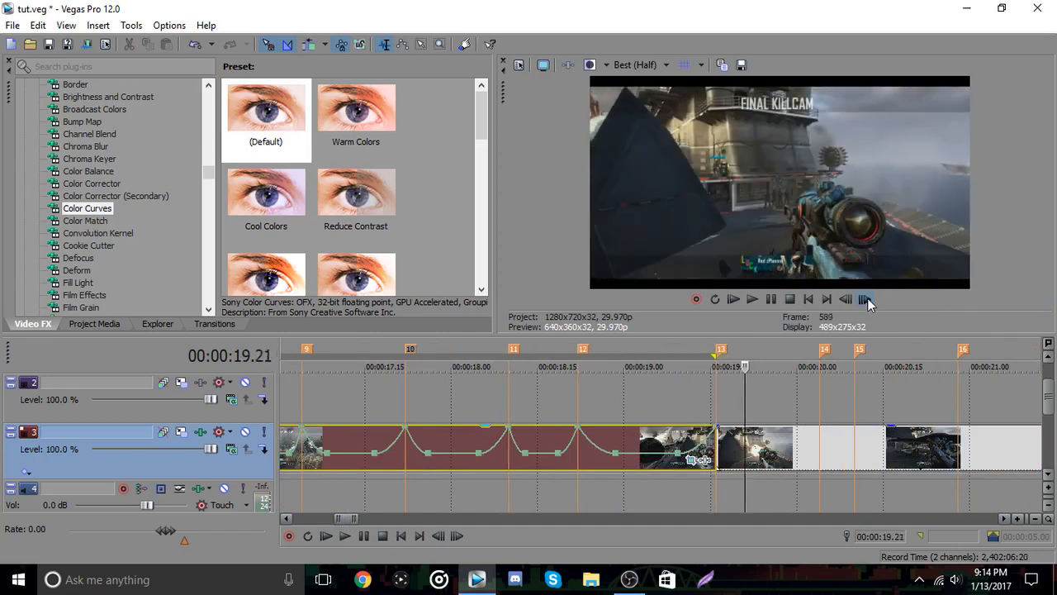
{"action": "left_click", "coordinate": [864, 299]}
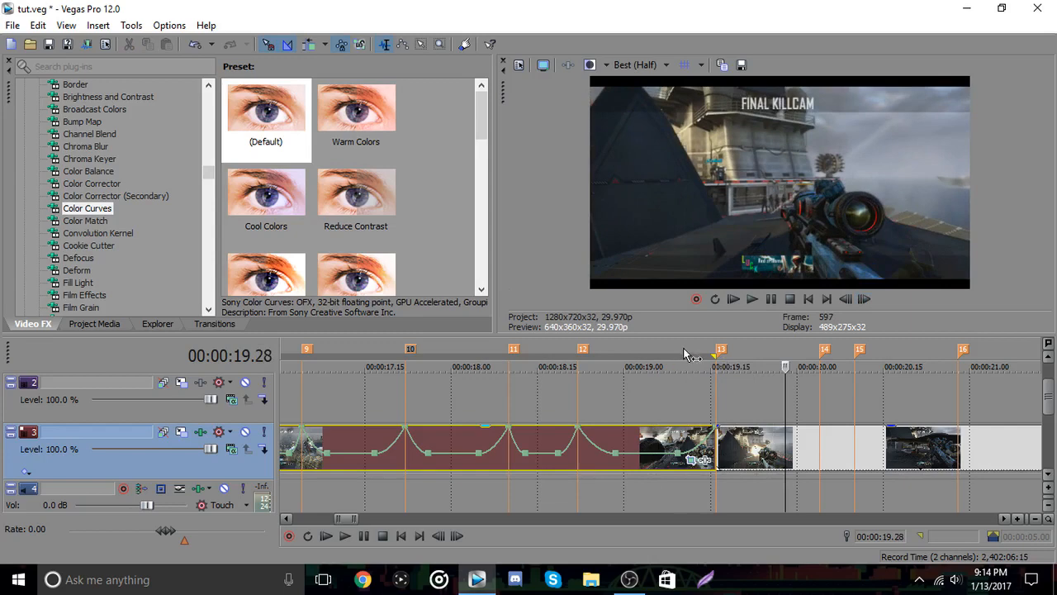
{"action": "left_click", "coordinate": [688, 355]}
{"action": "left_click", "coordinate": [845, 299]}
{"action": "left_click", "coordinate": [864, 299]}
{"action": "left_click", "coordinate": [864, 299]}
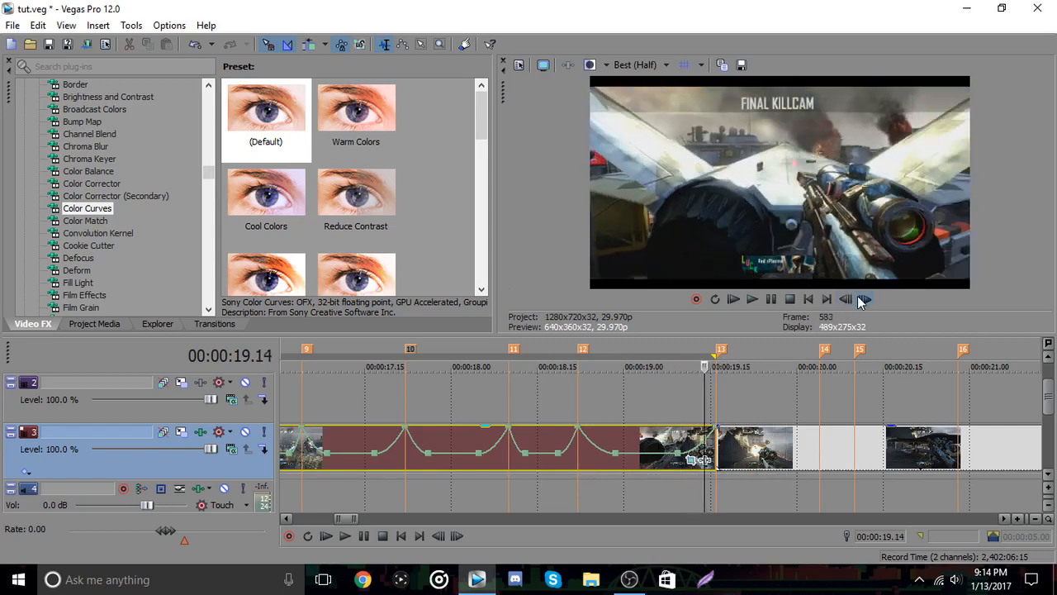
{"action": "left_click", "coordinate": [864, 299]}
{"action": "key", "text": "Left"}
{"action": "key", "text": "Left"}
{"action": "key", "text": "Left"}
{"action": "key", "text": "Left"}
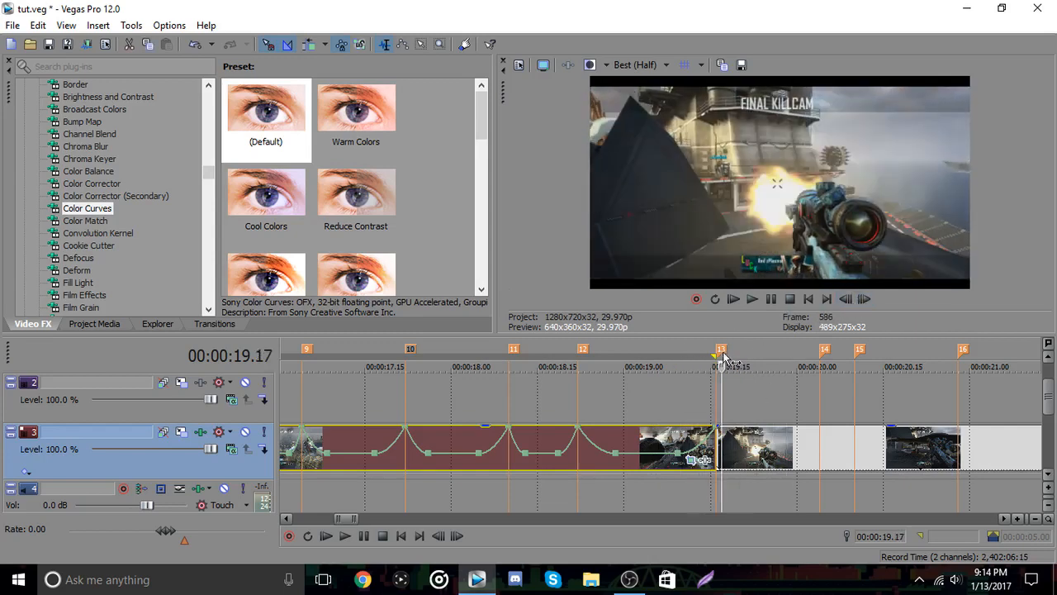
{"action": "left_click", "coordinate": [716, 357]}
{"action": "left_click", "coordinate": [845, 299]}
{"action": "left_click", "coordinate": [864, 299]}
{"action": "left_click", "coordinate": [864, 299]}
{"action": "left_click", "coordinate": [864, 299]}
{"action": "left_click", "coordinate": [864, 299]}
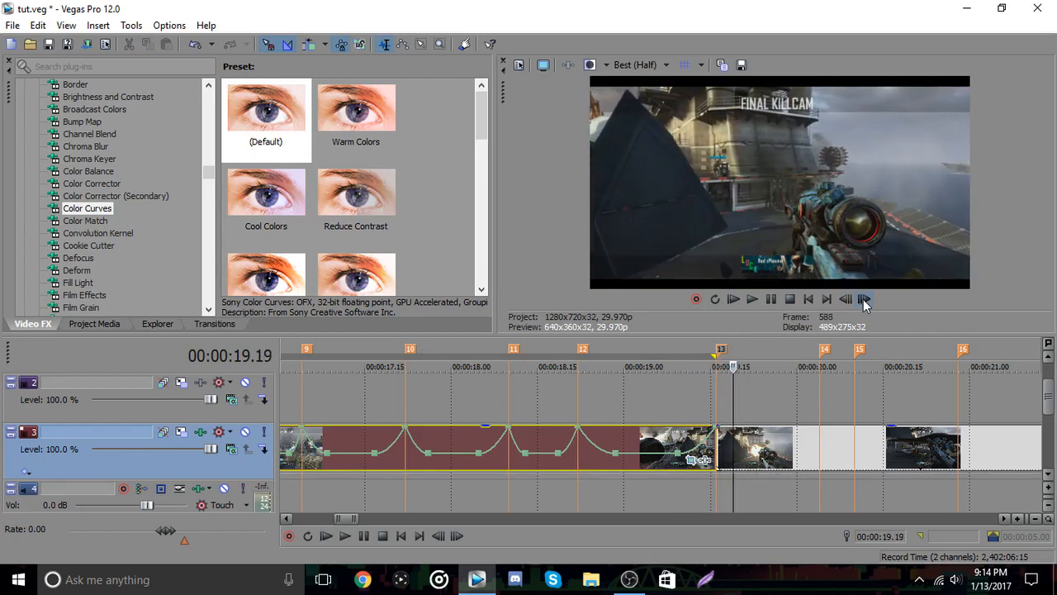
- Review a rendered preview of the section from marker 4 to marker 14 and close the player
{"action": "left_click", "coordinate": [1035, 519]}
{"action": "left_click", "coordinate": [1035, 519]}
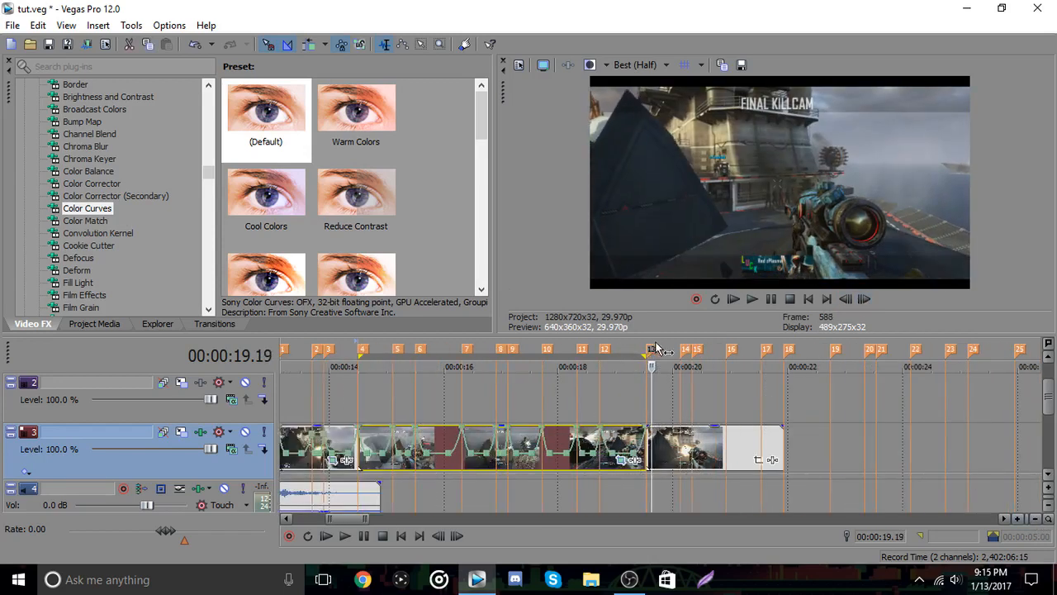
{"action": "key", "text": "Left"}
{"action": "key", "text": "Left"}
{"action": "key", "text": "Left"}
{"action": "key", "text": "Left"}
{"action": "key", "text": "Left"}
{"action": "key", "text": "Left"}
{"action": "key", "text": "Left"}
{"action": "key", "text": "Right"}
{"action": "key", "text": "Right"}
{"action": "key", "text": "Right"}
{"action": "key", "text": "Right"}
{"action": "key", "text": "Right"}
{"action": "key", "text": "Right"}
{"action": "key", "text": "Right"}
{"action": "key", "text": "Right"}
{"action": "key", "text": "Right"}
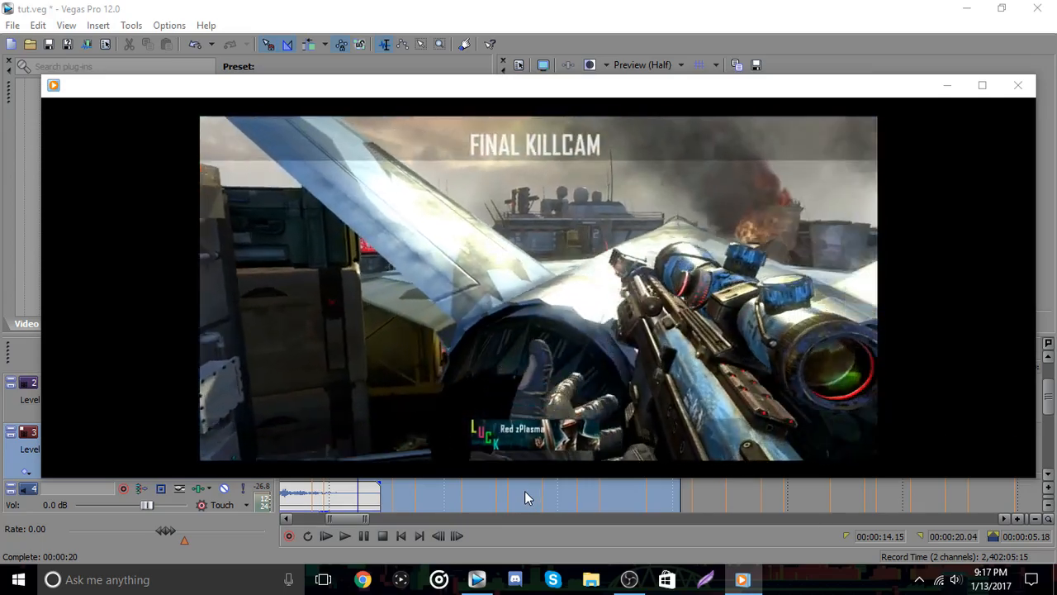
{"action": "key", "text": "alt+F4"}
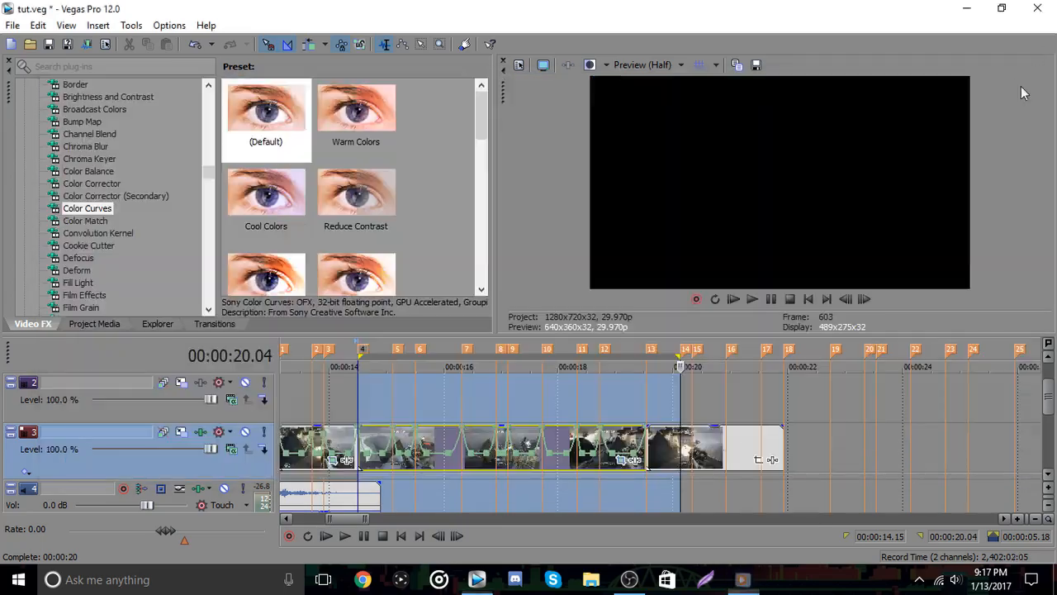
- Play the last clip from just before marker 13 and save the project
{"action": "left_click", "coordinate": [424, 443]}
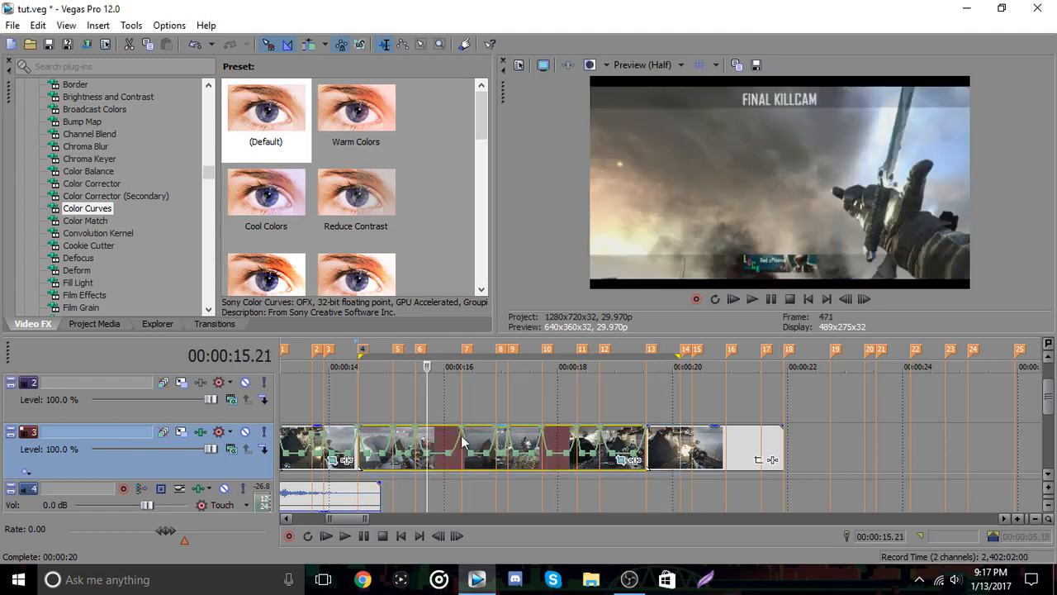
{"action": "left_click", "coordinate": [673, 460]}
{"action": "left_click", "coordinate": [1018, 519]}
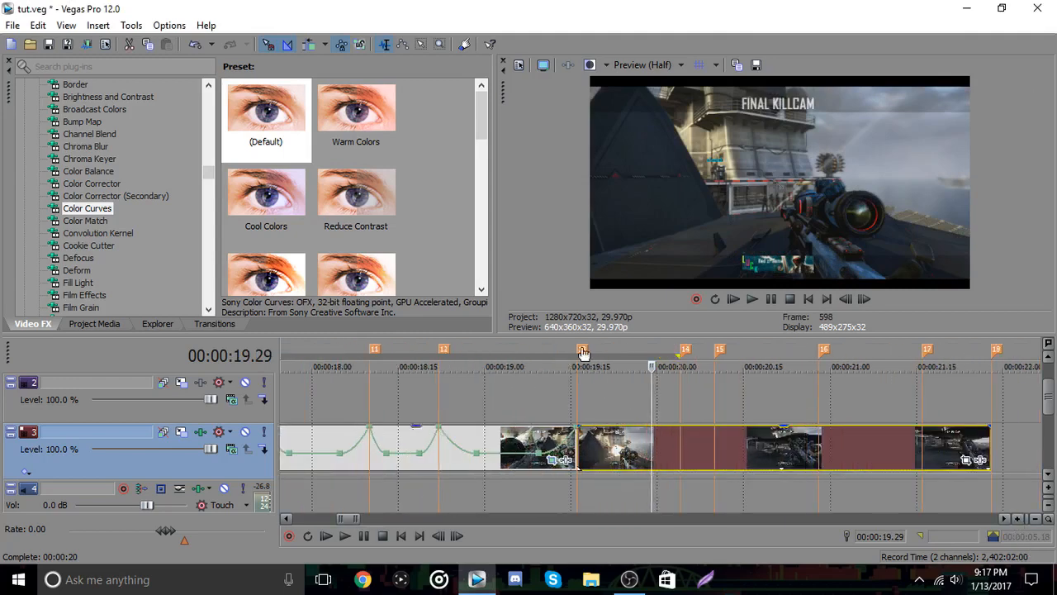
{"action": "left_click", "coordinate": [548, 350]}
{"action": "left_click", "coordinate": [772, 299]}
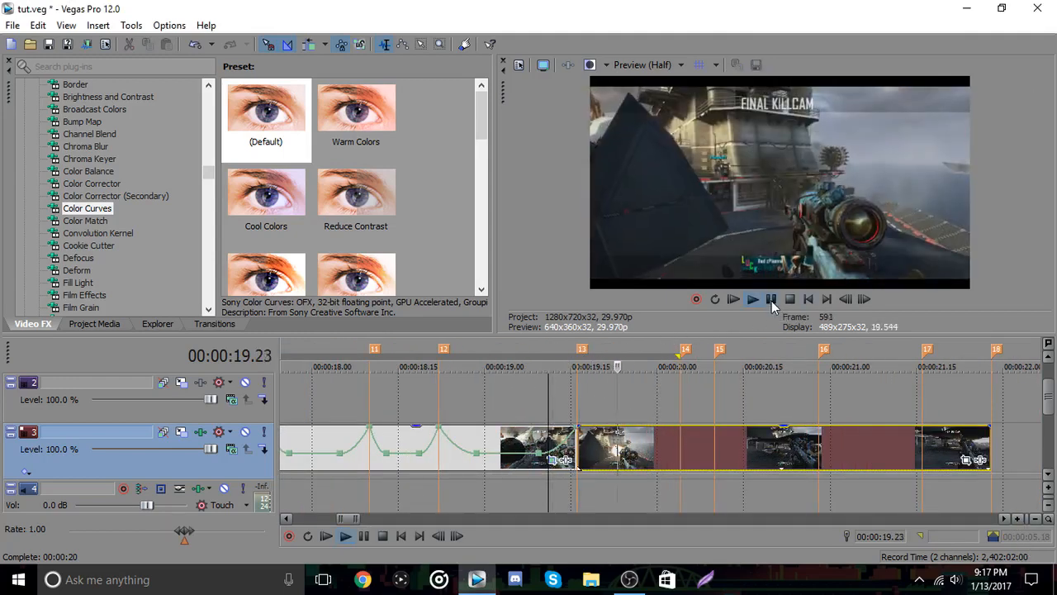
{"action": "key", "text": "ctrl+s"}
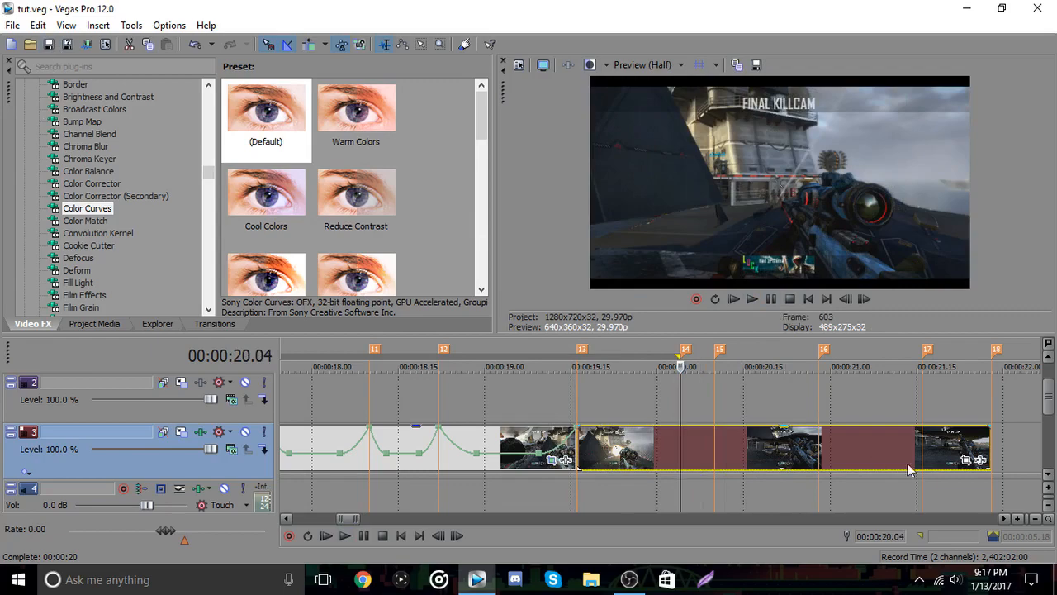
- Copy the zoomed-in Pan/Crop keyframe at marker 10 from the clip that ends at marker 13
{"action": "left_click", "coordinate": [560, 459]}
{"action": "right_click", "coordinate": [370, 512]}
{"action": "left_click", "coordinate": [673, 348]}
{"action": "left_click", "coordinate": [713, 450]}
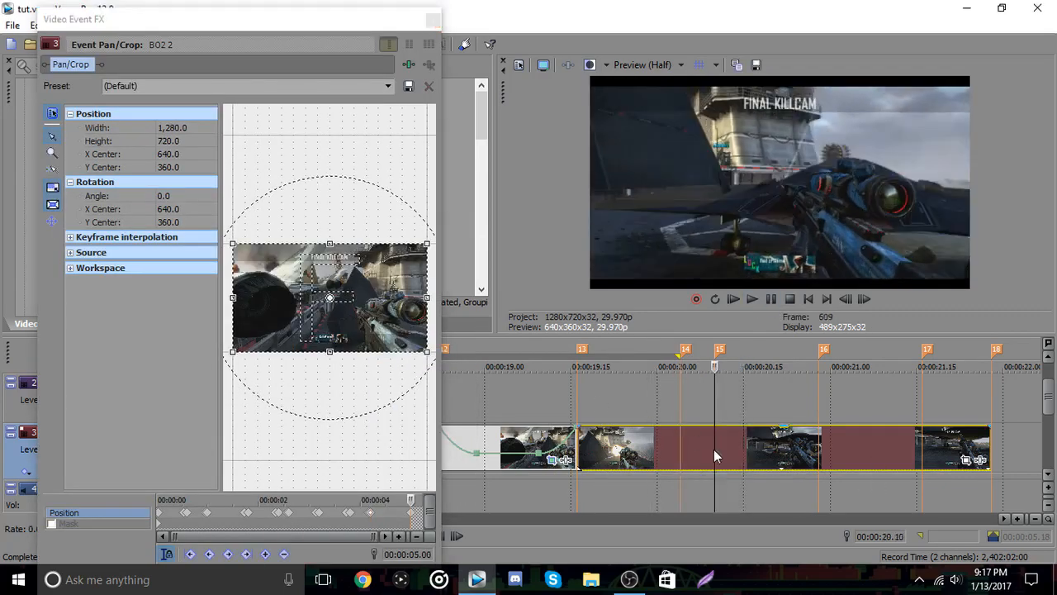
{"action": "right_click", "coordinate": [319, 513]}
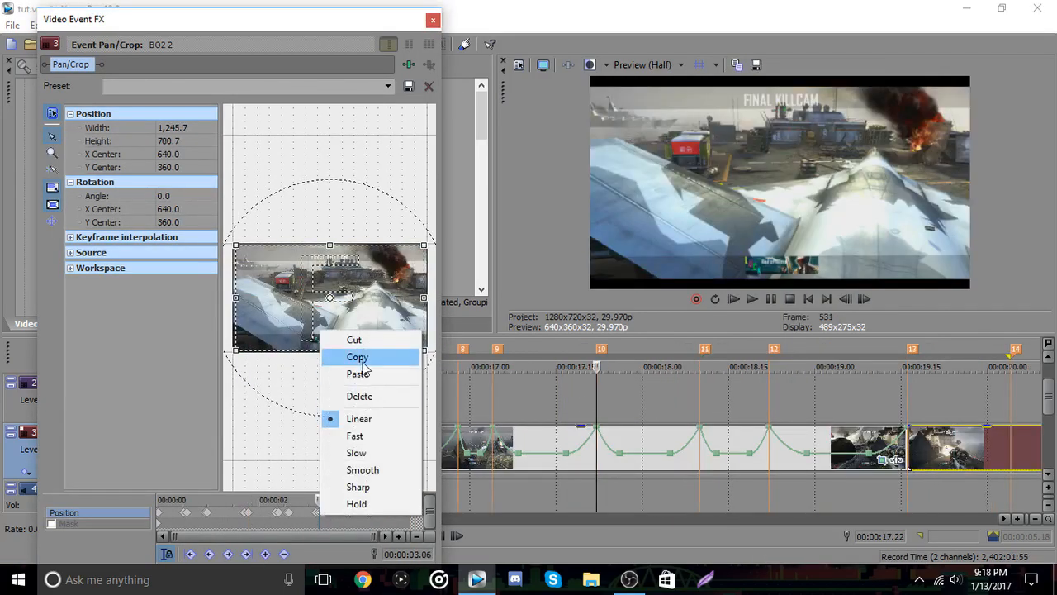
{"action": "left_click", "coordinate": [360, 358]}
- Paste the zoom keyframes into the last clip's Pan/Crop, timed to the beats from marker 13 through marker 16
{"action": "right_click", "coordinate": [948, 450]}
{"action": "left_click", "coordinate": [938, 169]}
{"action": "left_click", "coordinate": [1009, 452]}
{"action": "right_click", "coordinate": [220, 514]}
{"action": "left_click", "coordinate": [257, 375]}
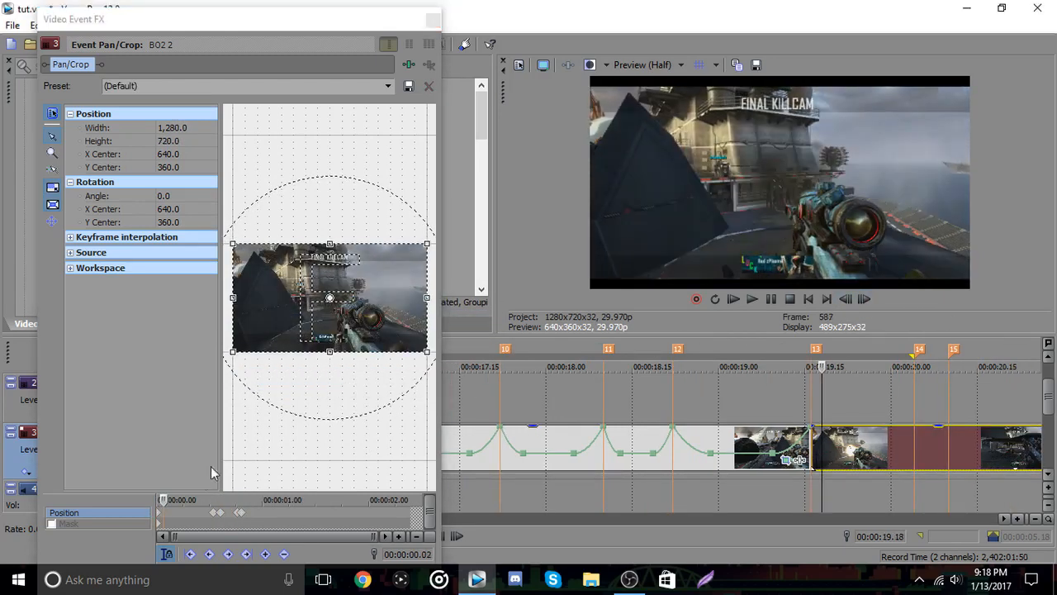
{"action": "left_click", "coordinate": [304, 501]}
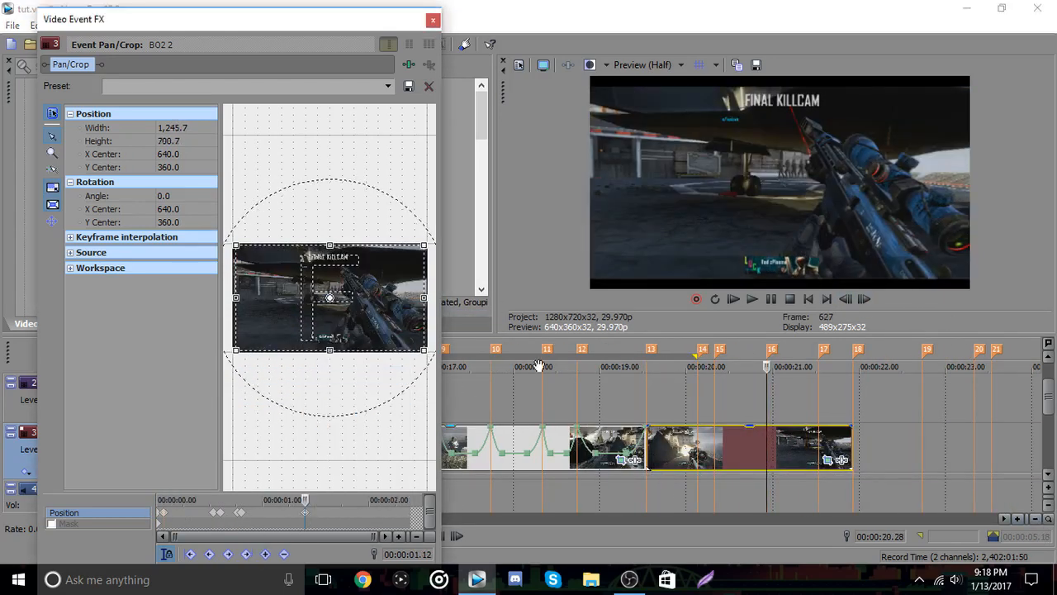
- Add an unzoomed keyframe just before the zoom at marker 16 and a matching zoom pulse at marker 17
{"action": "key", "text": "ctrl+Left"}
{"action": "key", "text": "ctrl+Left"}
{"action": "key", "text": "ctrl+Right"}
{"action": "key", "text": "ctrl+Right"}
{"action": "key", "text": "ctrl+Left"}
{"action": "key", "text": "ctrl+Left"}
{"action": "key", "text": "ctrl+Right"}
{"action": "key", "text": "ctrl+Right"}
{"action": "left_click", "coordinate": [237, 514]}
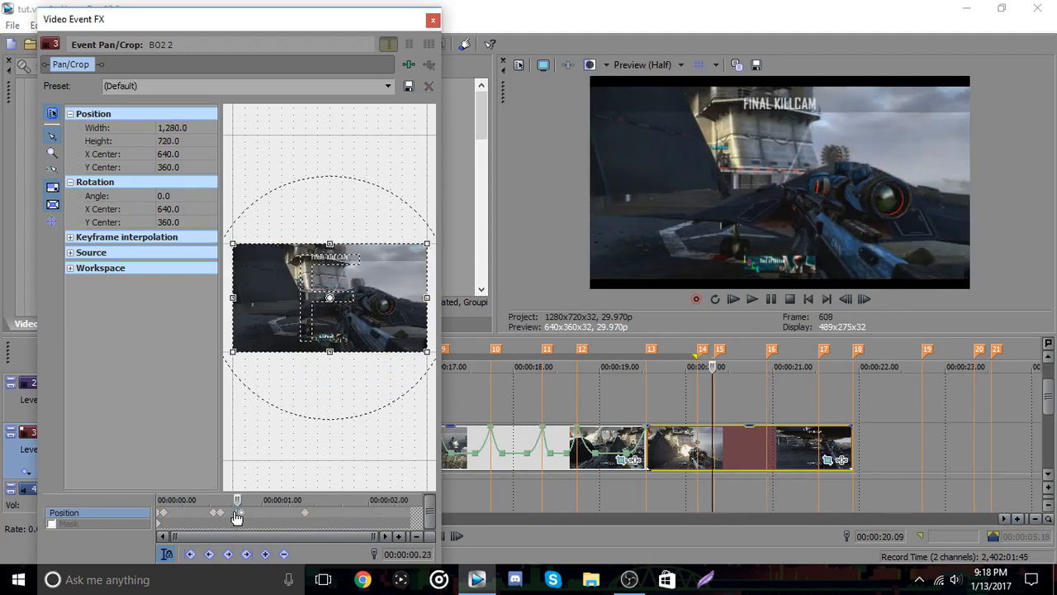
{"action": "key", "text": "space"}
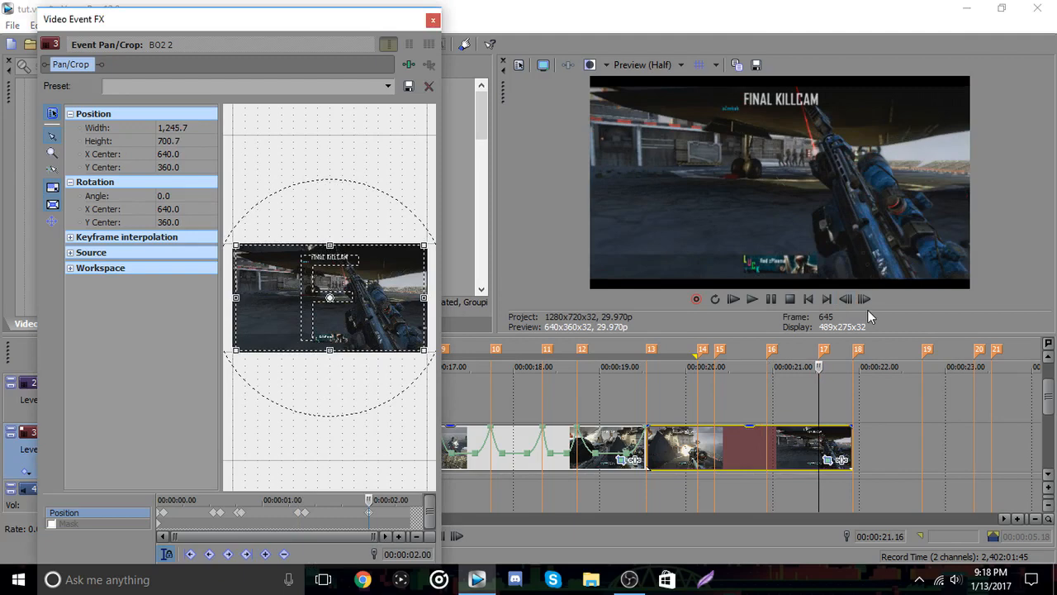
- Zoom in and slightly rotate the frame at the end of the last clip, and close its Pan/Crop window
{"action": "left_click", "coordinate": [412, 502]}
{"action": "left_click_drag", "start_coordinate": [428, 244], "coordinate": [419, 247]}
{"action": "left_click_drag", "start_coordinate": [420, 240], "coordinate": [414, 241]}
{"action": "left_click", "coordinate": [846, 299]}
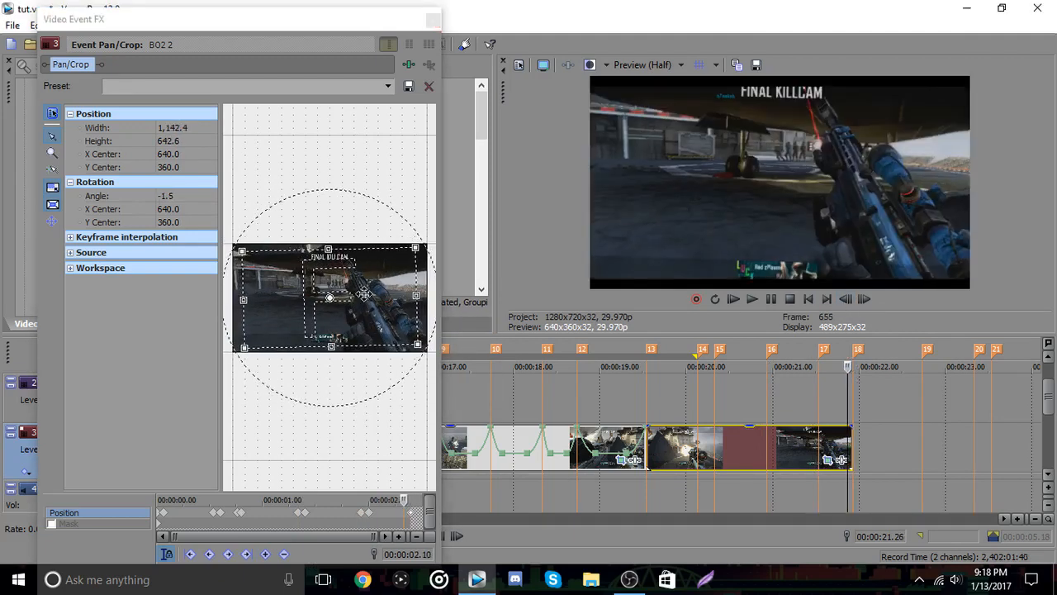
{"action": "left_click", "coordinate": [432, 20]}
- Play from just before marker 13 to check the zoom pulses in the last clip
{"action": "left_click", "coordinate": [649, 356]}
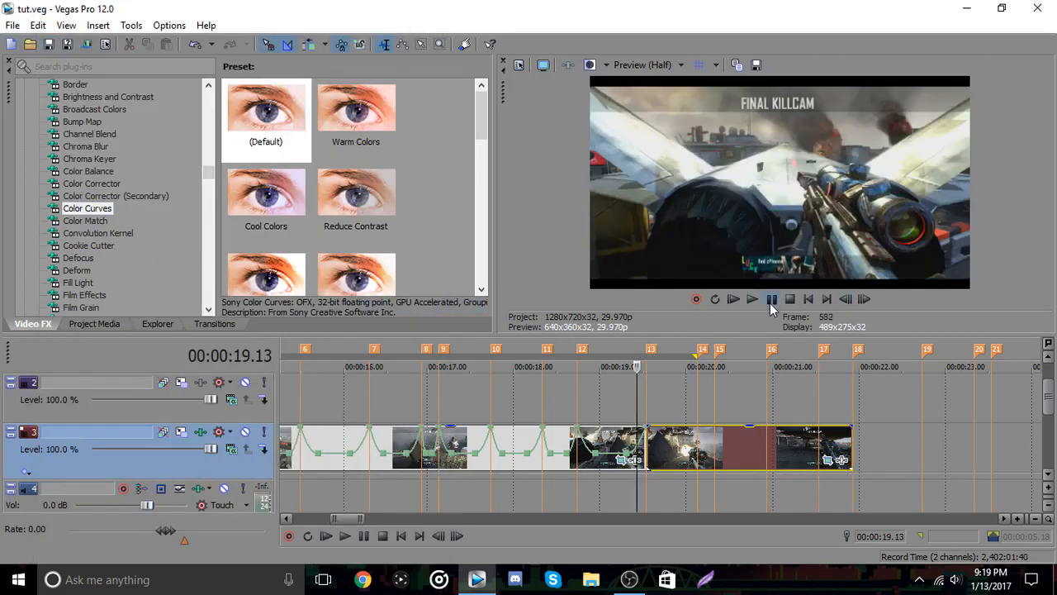
{"action": "key", "text": "space"}
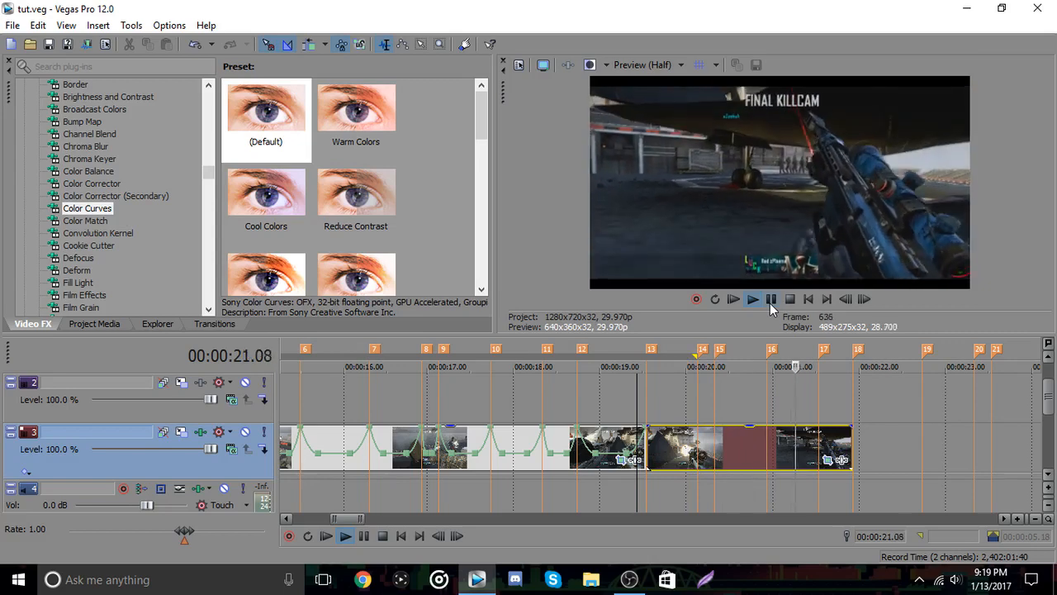
{"action": "left_click", "coordinate": [770, 304]}
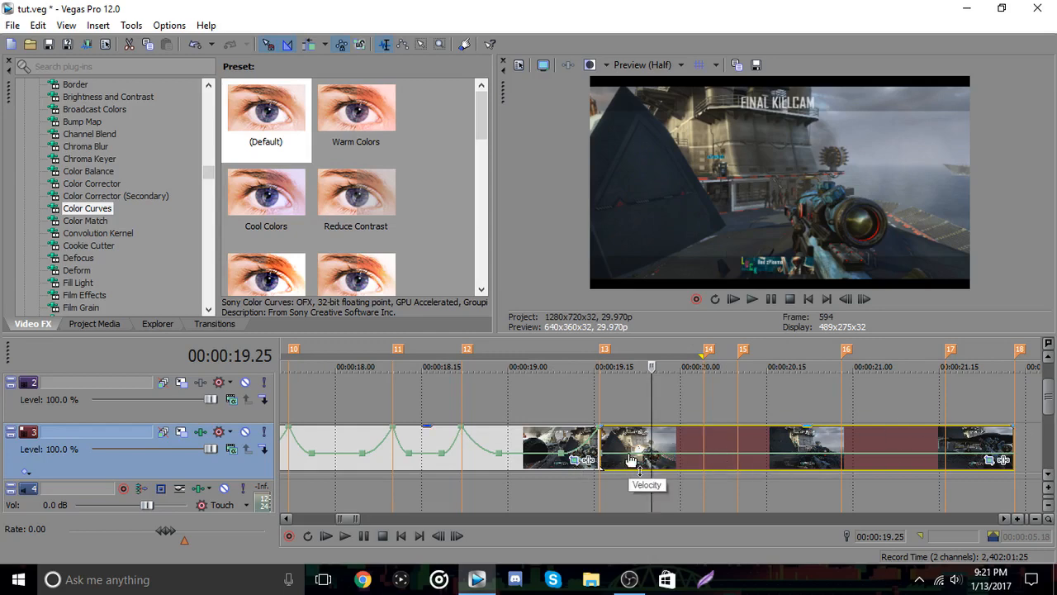
- Add points to the last clip's velocity envelope at and between the beat markers up to marker 18
{"action": "right_click", "coordinate": [841, 455]}
{"action": "left_click", "coordinate": [881, 288]}
{"action": "right_click", "coordinate": [768, 454]}
{"action": "left_click", "coordinate": [810, 288]}
{"action": "right_click", "coordinate": [869, 454]}
{"action": "left_click", "coordinate": [909, 287]}
{"action": "right_click", "coordinate": [914, 453]}
{"action": "left_click", "coordinate": [950, 287]}
{"action": "right_click", "coordinate": [969, 453]}
{"action": "left_click", "coordinate": [1000, 286]}
{"action": "right_click", "coordinate": [1002, 457]}
{"action": "left_click", "coordinate": [1001, 287]}
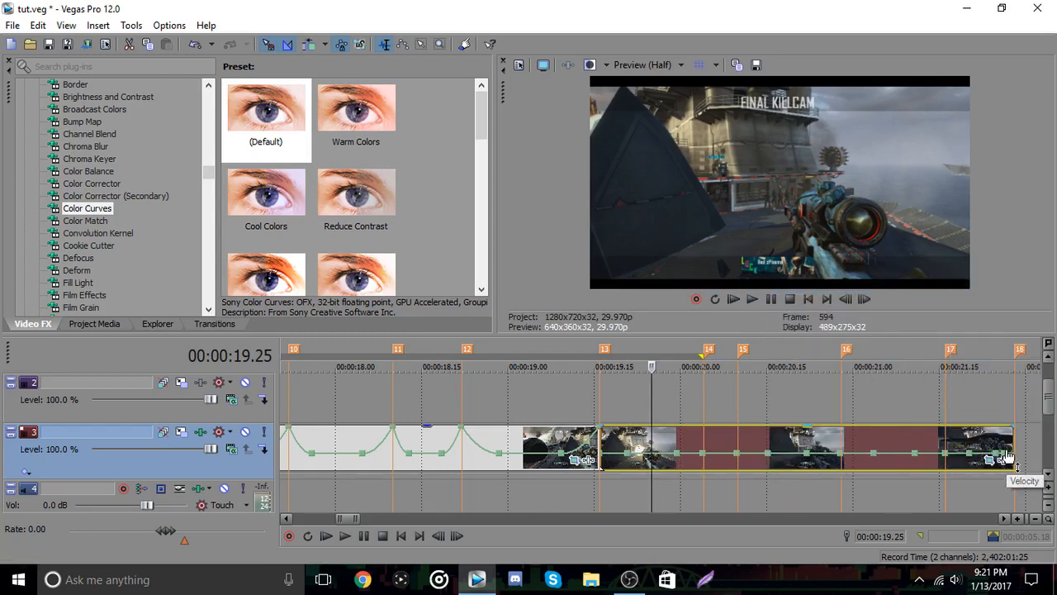
- Raise the last clip's velocity points at the beat markers from 13 onward to 300 %
{"action": "left_click", "coordinate": [1018, 518]}
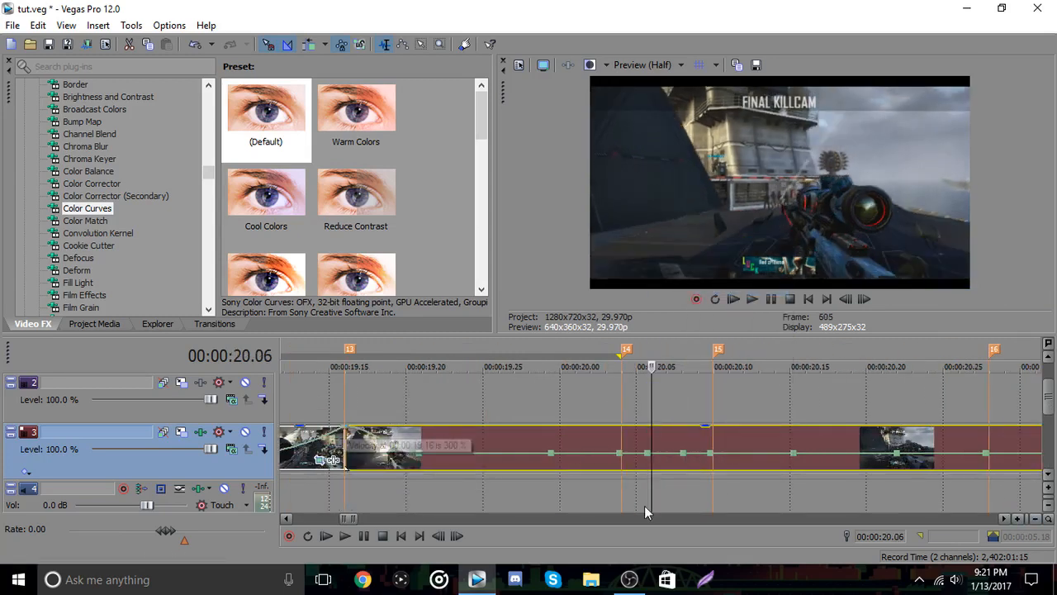
{"action": "left_click_drag", "start_coordinate": [619, 453], "coordinate": [625, 423]}
{"action": "left_click_drag", "start_coordinate": [711, 453], "coordinate": [715, 419]}
{"action": "mouse_move", "coordinate": [986, 454]}
{"action": "left_mouse_down"}
{"action": "mouse_move", "coordinate": [987, 422]}
{"action": "mouse_move", "coordinate": [958, 426]}
{"action": "left_mouse_up"}
- Change the velocity fades around markers 14 to 17 into pointed peaks, with slow fades before and fast fades after the beats
{"action": "left_click", "coordinate": [1035, 519]}
{"action": "right_click", "coordinate": [633, 438]}
{"action": "left_click", "coordinate": [570, 307]}
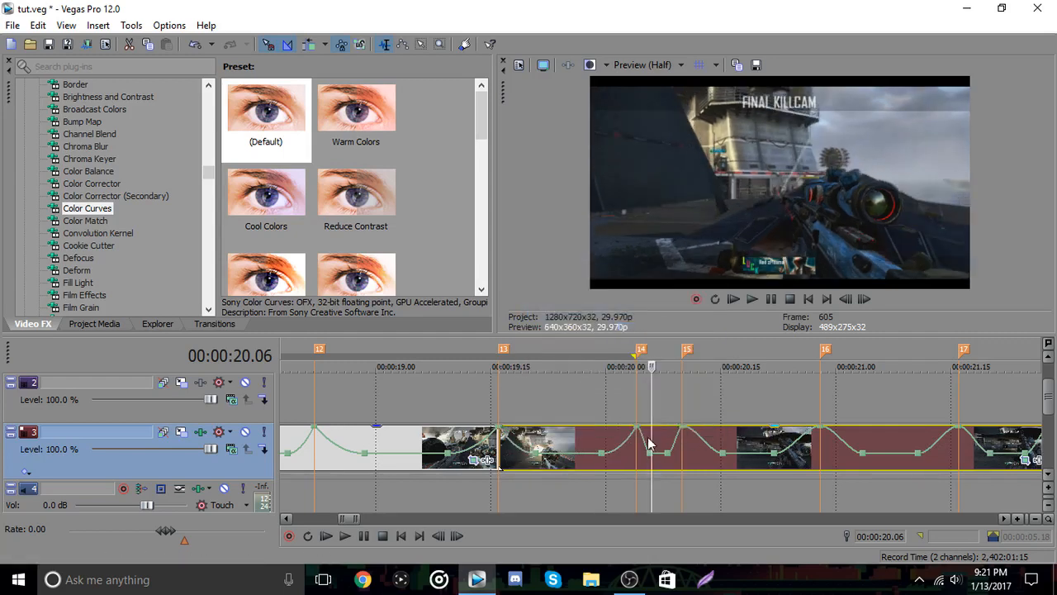
{"action": "right_click", "coordinate": [673, 436]}
{"action": "left_click", "coordinate": [708, 345]}
{"action": "right_click", "coordinate": [835, 433]}
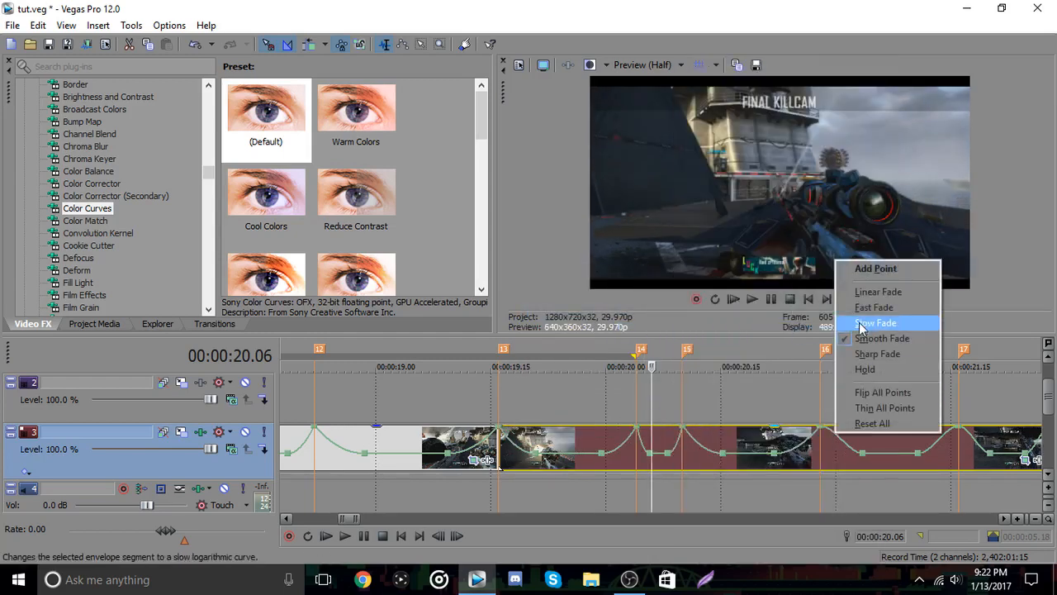
{"action": "left_click", "coordinate": [869, 309]}
{"action": "right_click", "coordinate": [937, 433]}
{"action": "left_click", "coordinate": [971, 323]}
{"action": "right_click", "coordinate": [975, 434]}
{"action": "left_click", "coordinate": [988, 312]}
{"action": "left_click", "coordinate": [1013, 442]}
- Play back the last clip to check the reshaped velocity peaks against the beats
{"action": "scroll", "coordinate": [1013, 442], "scroll_direction": "down", "scroll_amount": 4}
{"action": "key", "text": "space"}
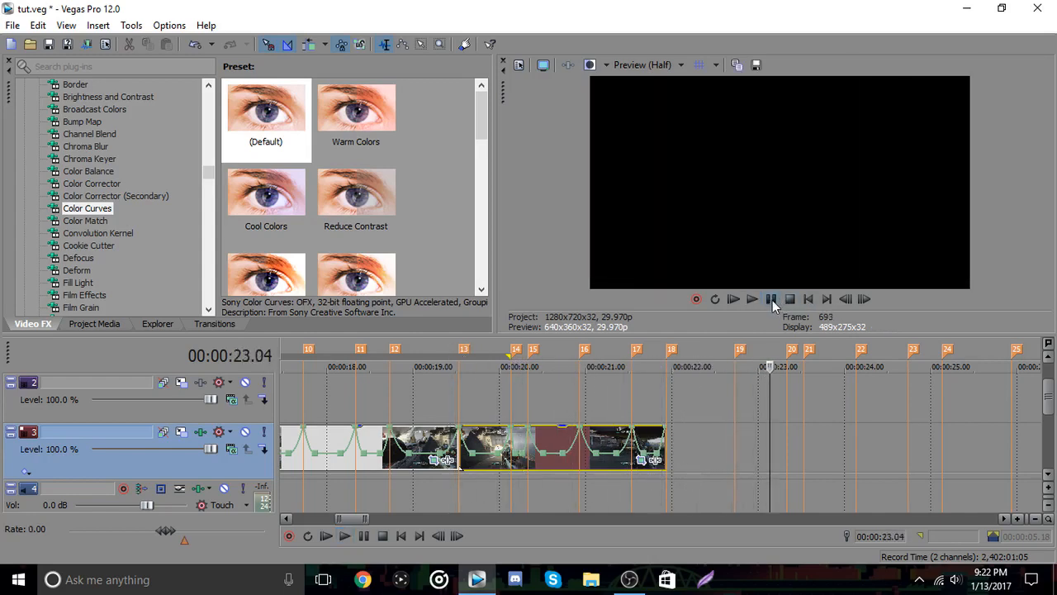
{"action": "key", "text": "space"}
{"action": "scroll", "coordinate": [679, 455], "scroll_direction": "down", "scroll_amount": 3}
- Add the dsr killcam audio with its shot aligned to marker 13, and lower its gain to about -7.4 dB
{"action": "left_click", "coordinate": [589, 486]}
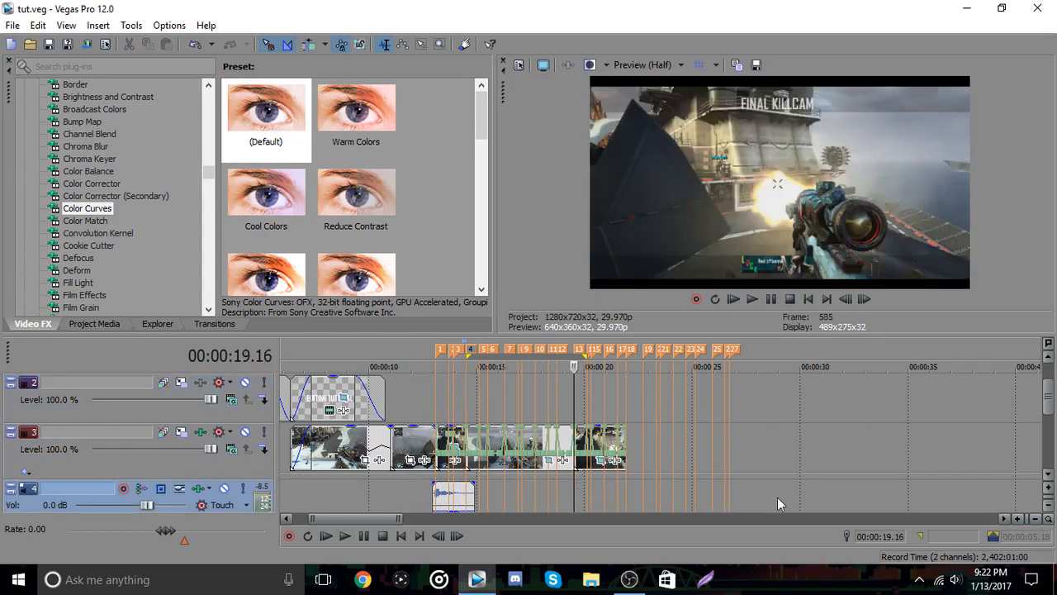
{"action": "left_click", "coordinate": [1018, 519]}
{"action": "left_click", "coordinate": [1018, 518]}
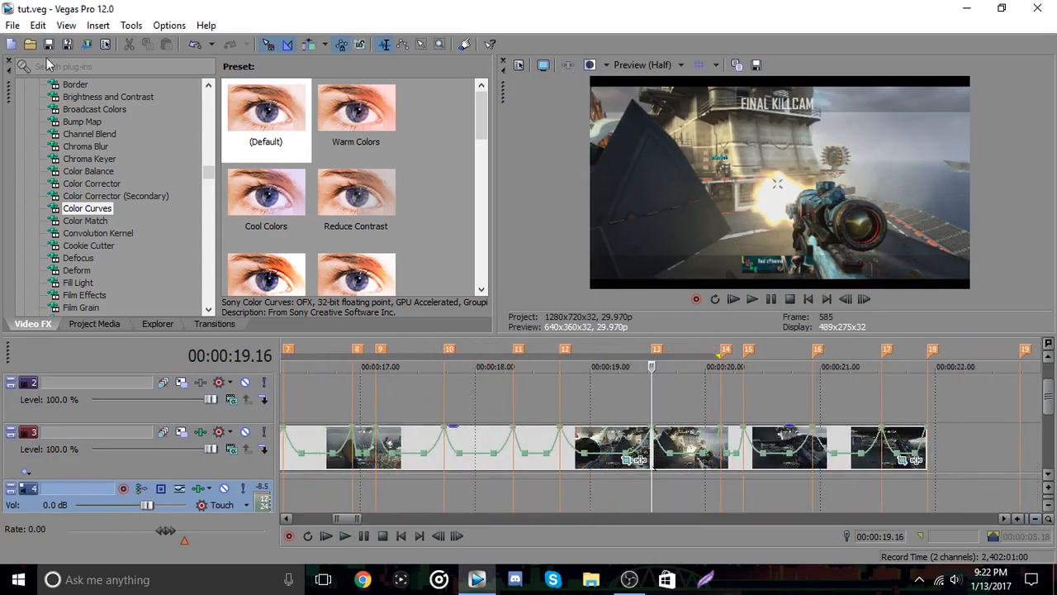
{"action": "left_click", "coordinate": [31, 45]}
{"action": "left_click", "coordinate": [388, 177]}
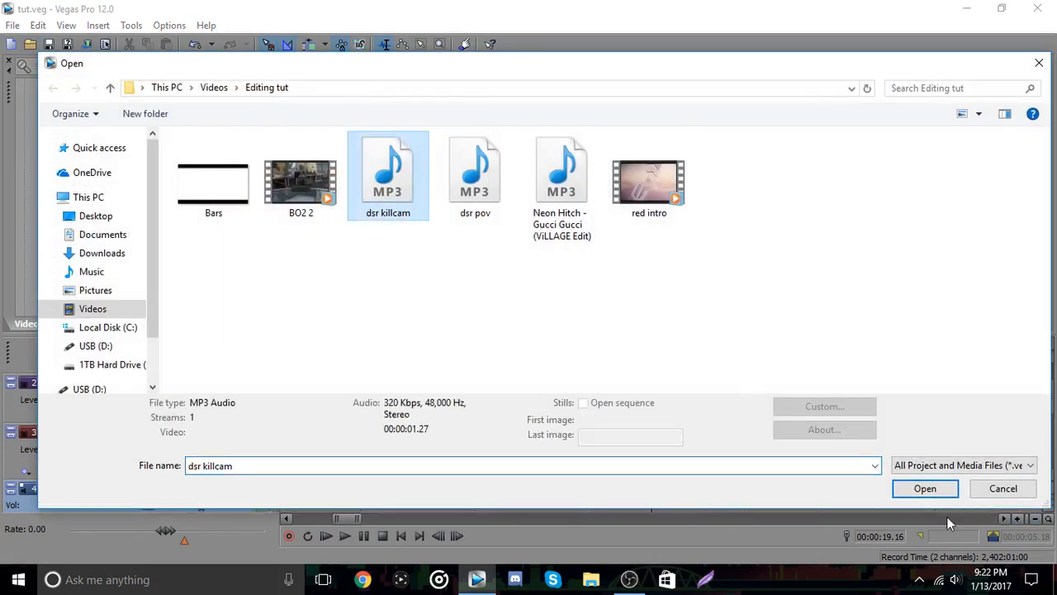
{"action": "left_click", "coordinate": [923, 482]}
{"action": "mouse_move", "coordinate": [677, 465]}
{"action": "left_mouse_down"}
{"action": "mouse_move", "coordinate": [667, 454]}
{"action": "mouse_move", "coordinate": [686, 455]}
{"action": "left_mouse_up"}
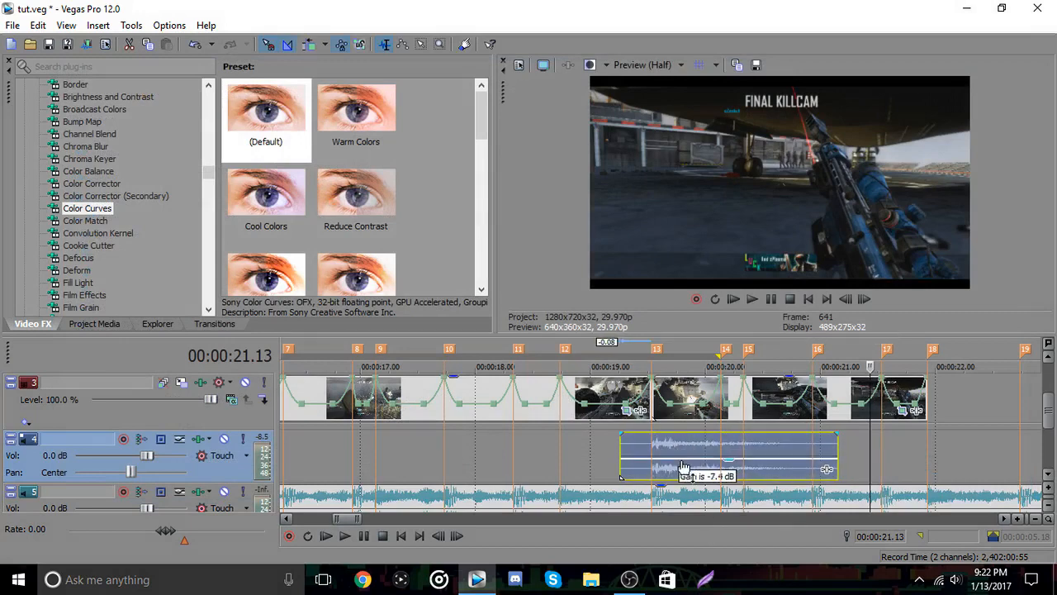
- Apply preset 5 of the BCC Lens Blur effect to the first gameplay clip on track 3
{"action": "scroll", "coordinate": [682, 471], "scroll_direction": "down", "scroll_amount": 4}
{"action": "left_click", "coordinate": [448, 364]}
{"action": "left_click", "coordinate": [363, 354]}
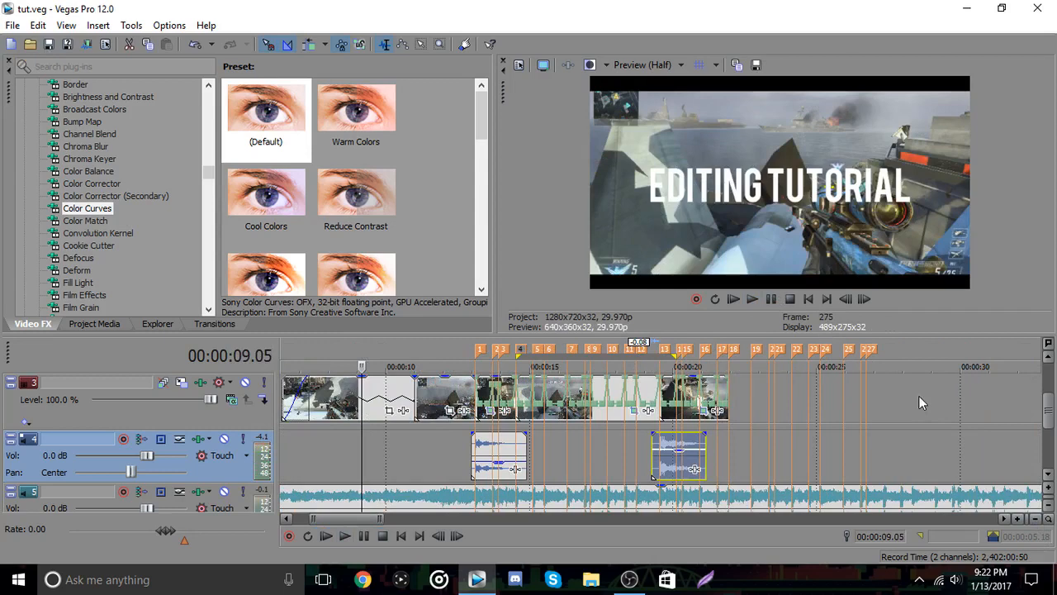
{"action": "left_click_drag", "start_coordinate": [212, 172], "coordinate": [209, 122]}
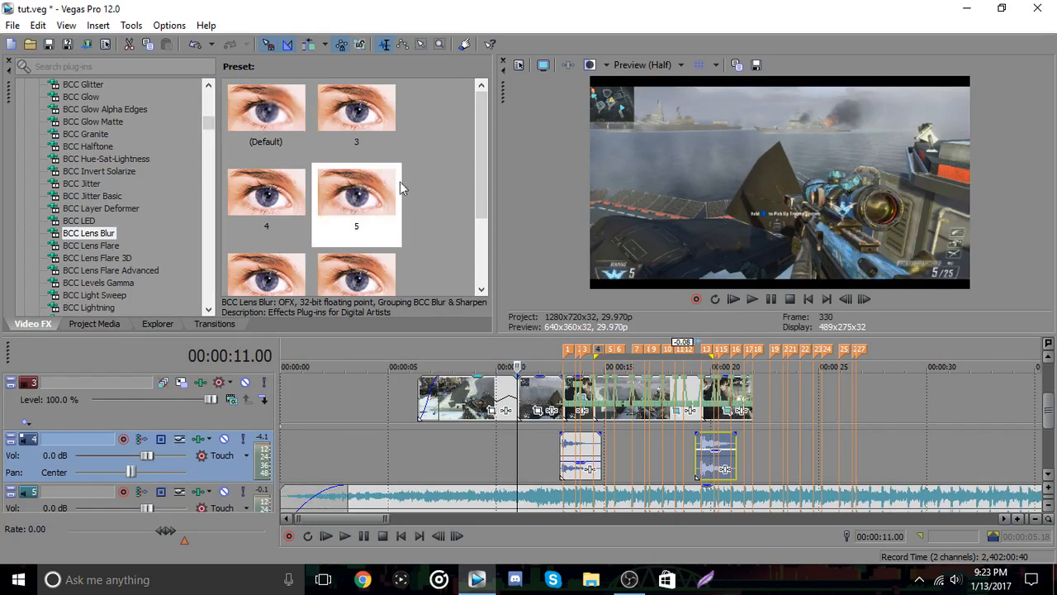
{"action": "left_click_drag", "start_coordinate": [369, 203], "coordinate": [392, 207]}
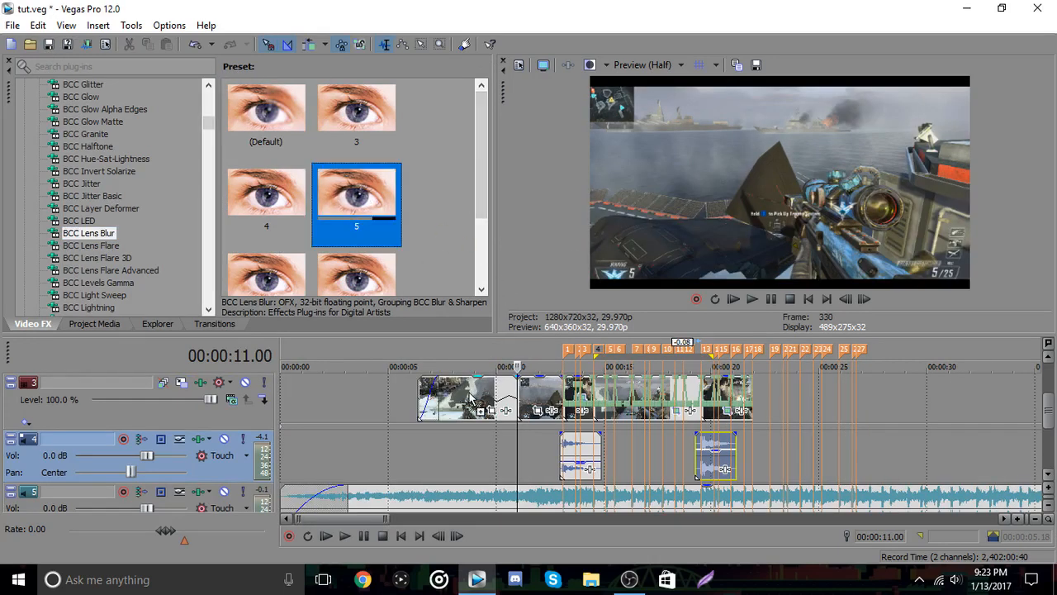
{"action": "left_click_drag", "start_coordinate": [473, 399], "coordinate": [474, 401]}
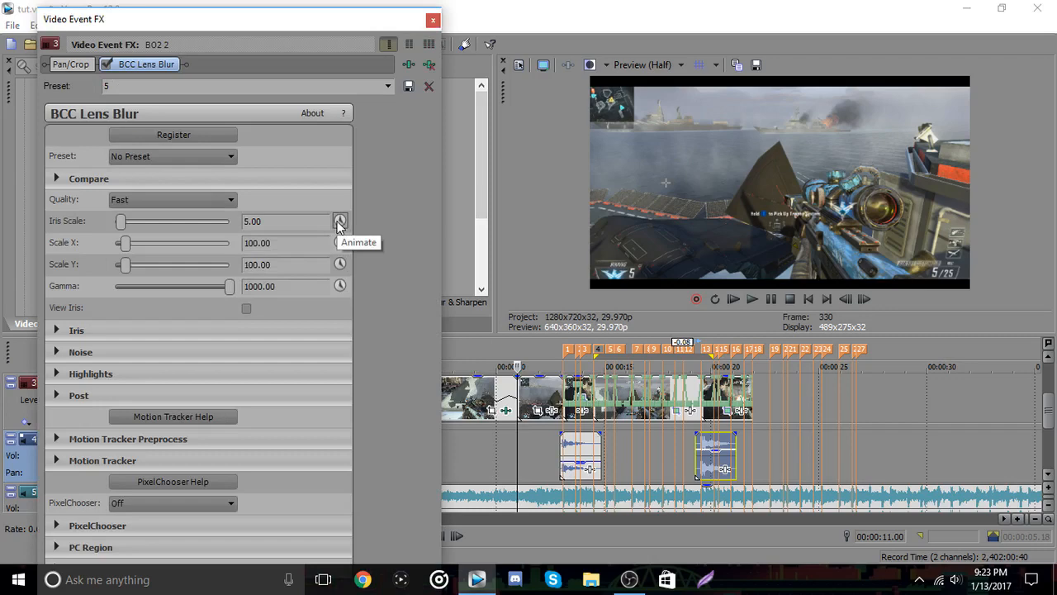
- Animate the first clip's lens blur Iris Scale from 5.00 at the clip's start to 0.00 at its end
{"action": "left_click", "coordinate": [338, 223]}
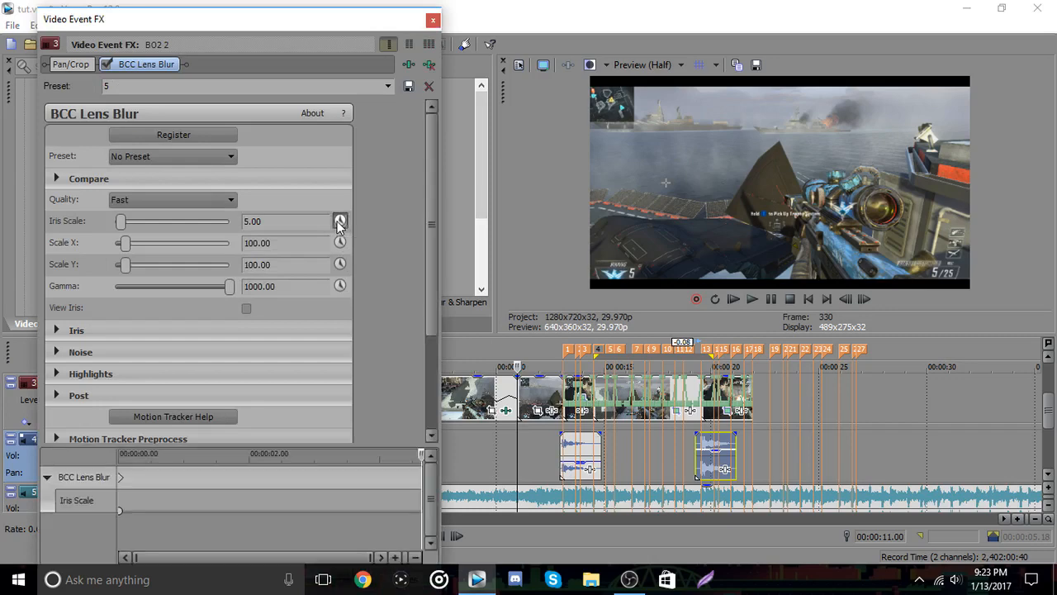
{"action": "left_click", "coordinate": [120, 480]}
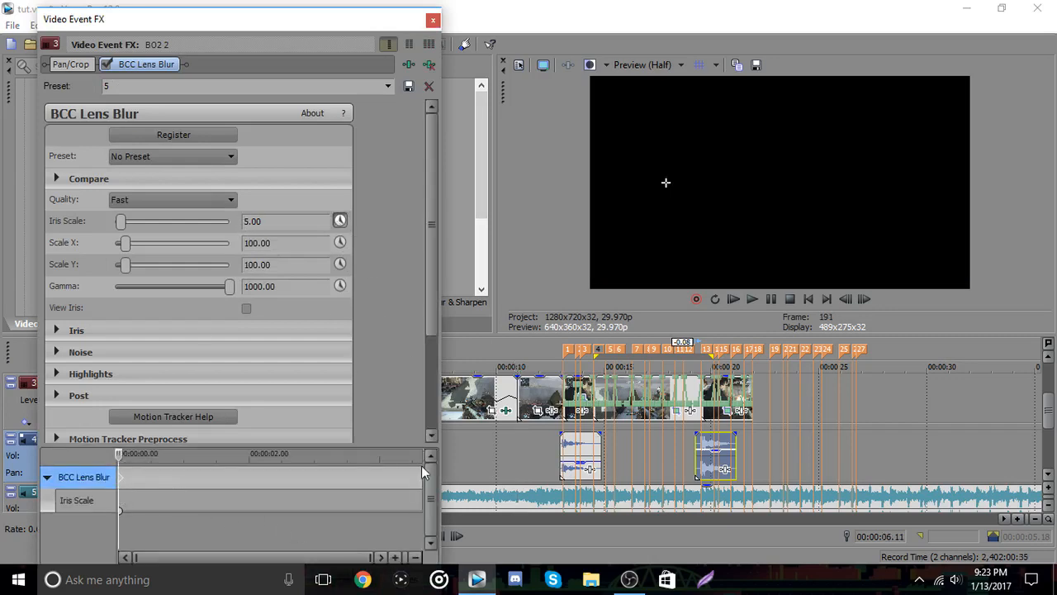
{"action": "left_click_drag", "start_coordinate": [388, 480], "coordinate": [429, 481]}
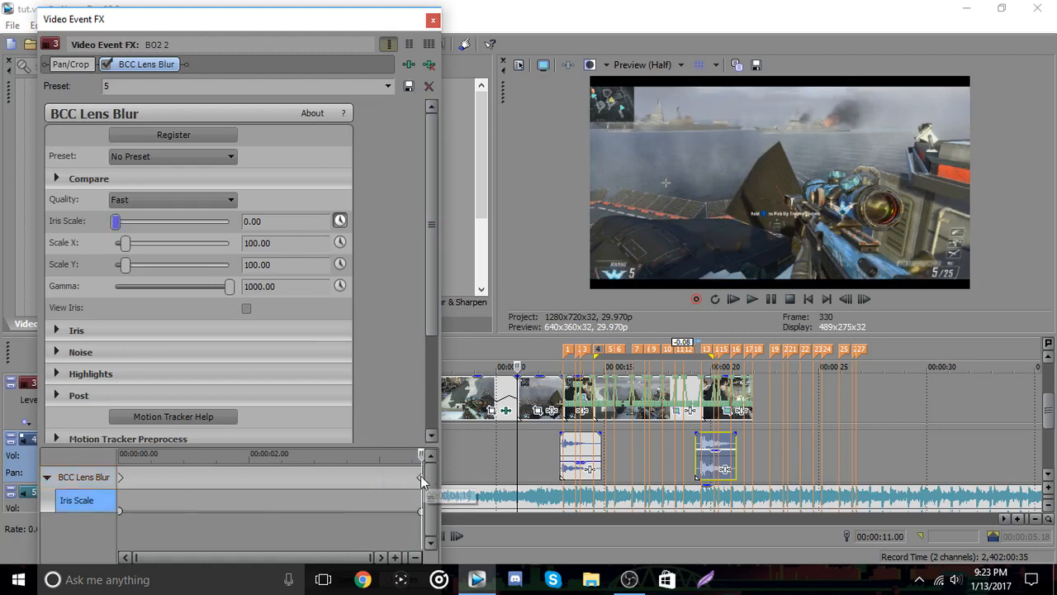
{"action": "left_click", "coordinate": [432, 20]}
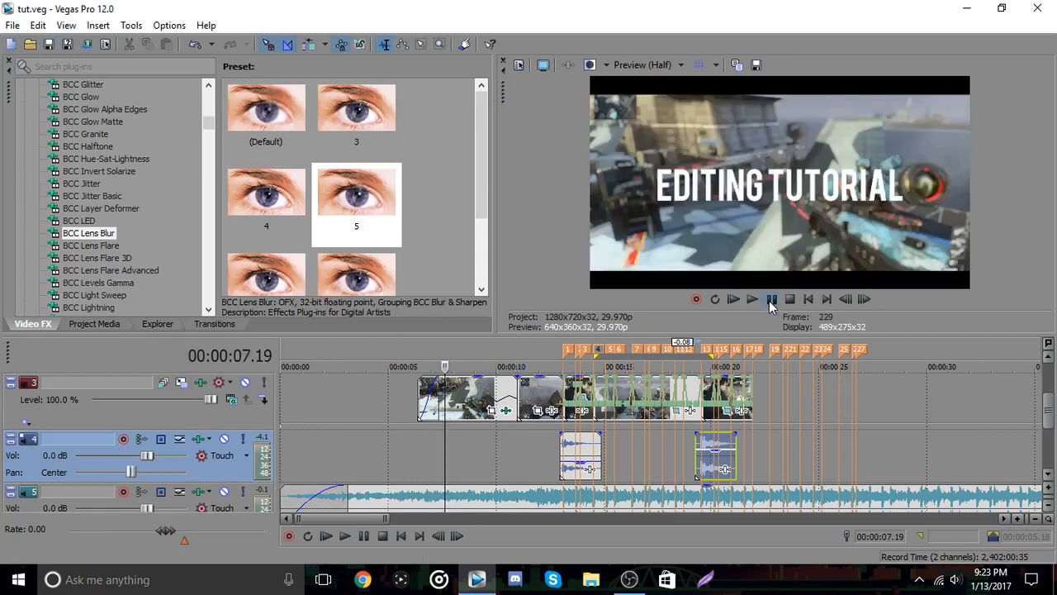
- Play back the opening title section to check the lens blur fading out over the first clip
{"action": "left_click", "coordinate": [769, 301]}
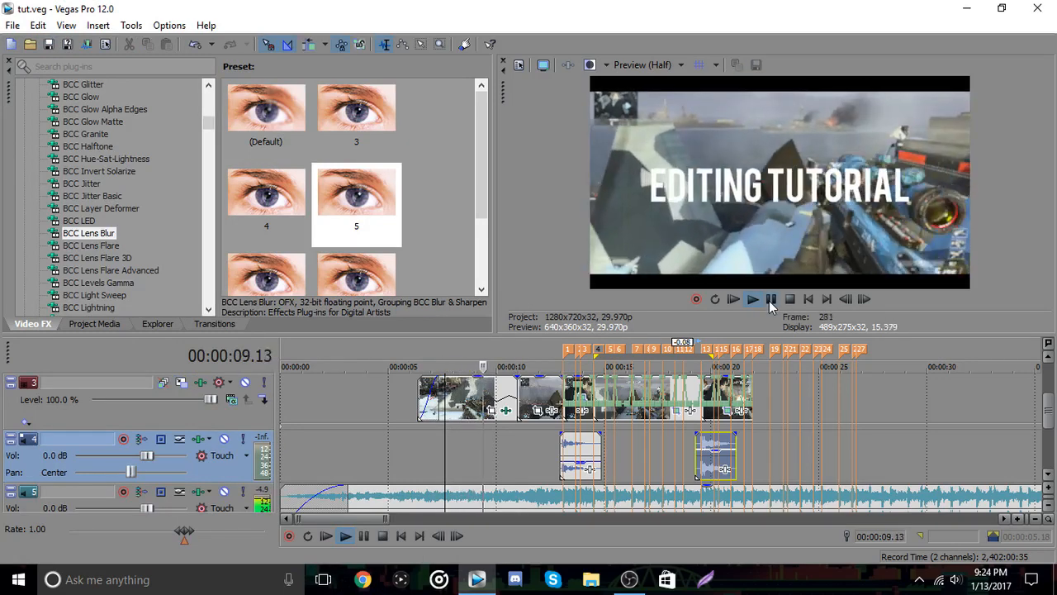
{"action": "left_click", "coordinate": [769, 301]}
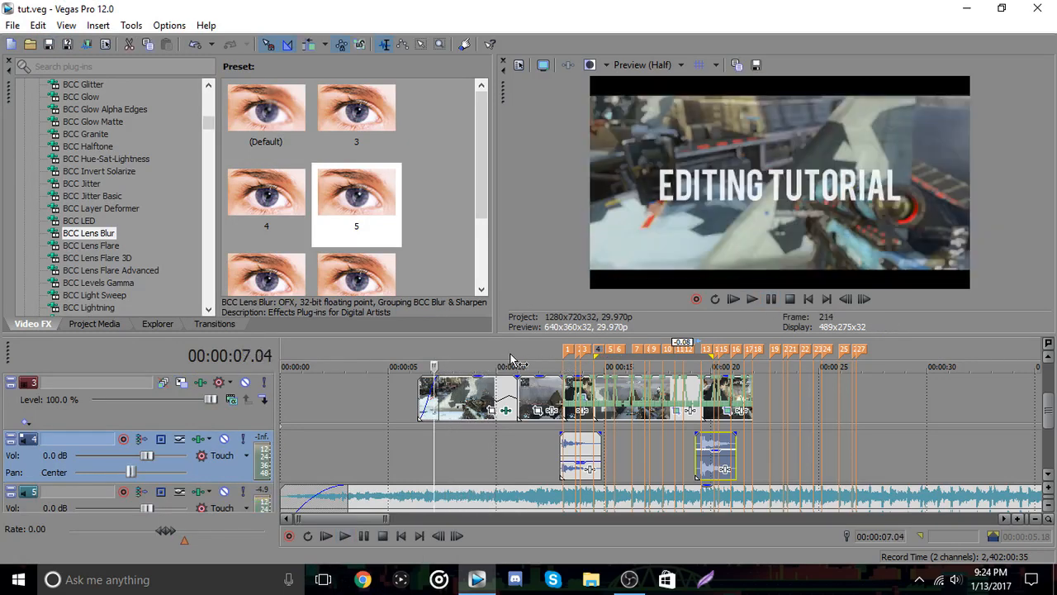
{"action": "left_click", "coordinate": [512, 356]}
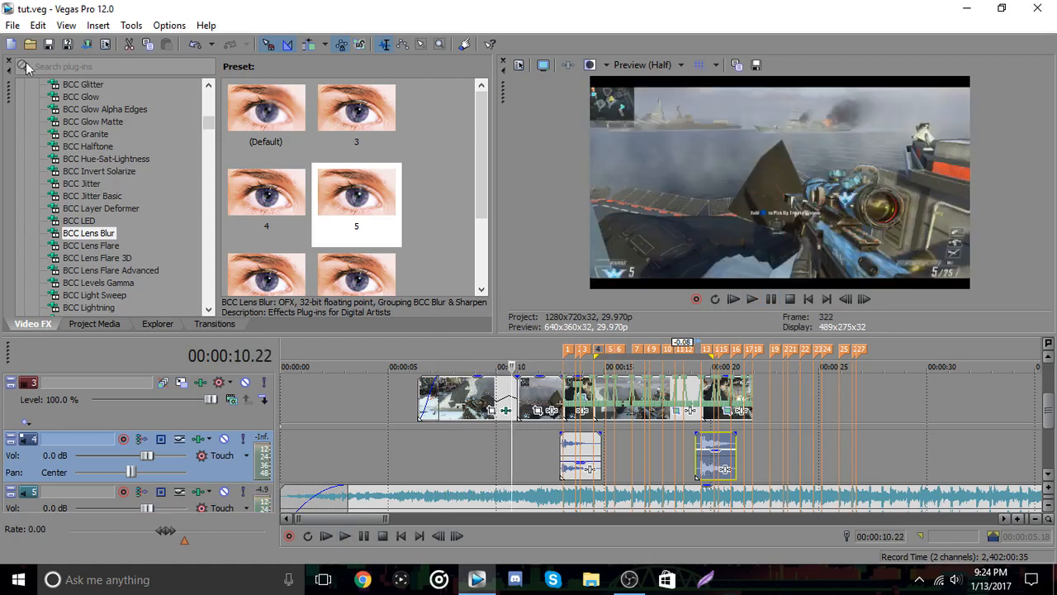
- Apply BCC Lens Blur preset 3 to the clip starting at marker 1 and enable animation of its Iris Scale
{"action": "left_click", "coordinate": [570, 348]}
{"action": "left_click", "coordinate": [1019, 519]}
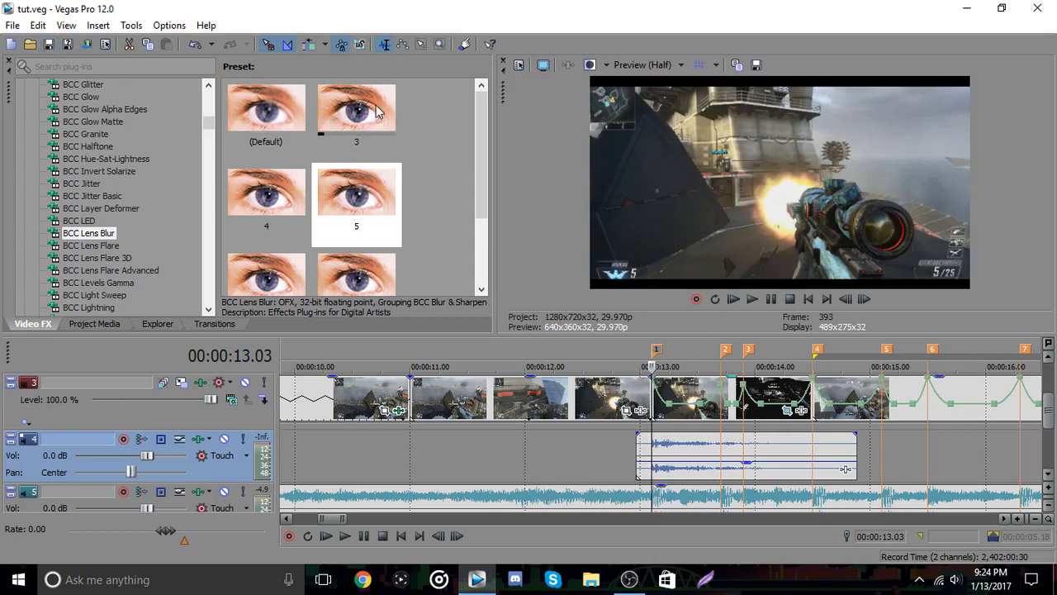
{"action": "left_click_drag", "start_coordinate": [337, 140], "coordinate": [770, 281]}
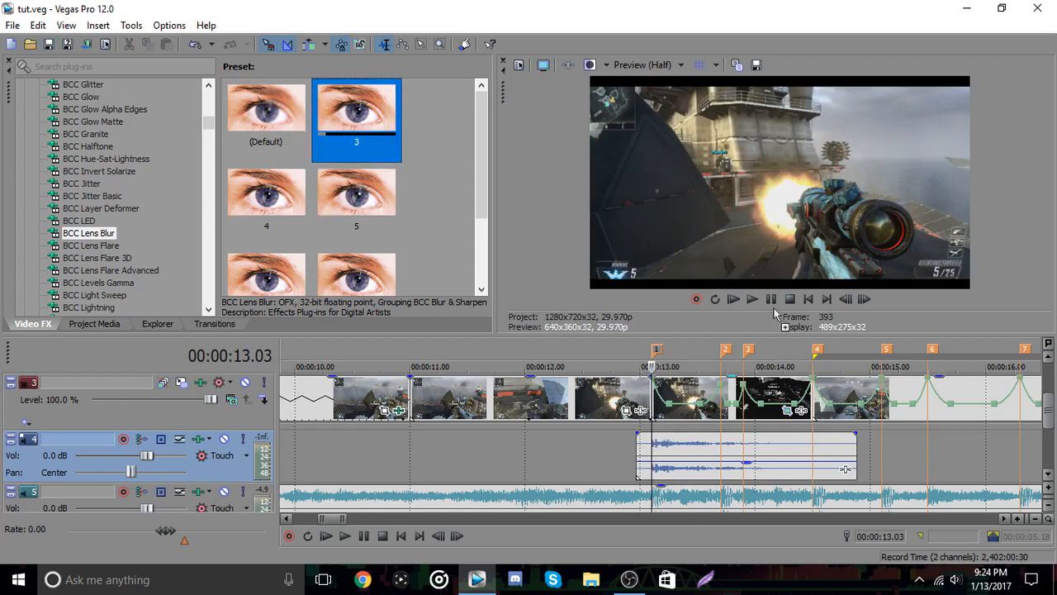
{"action": "left_click_drag", "start_coordinate": [669, 395], "coordinate": [669, 395]}
{"action": "left_click", "coordinate": [341, 221]}
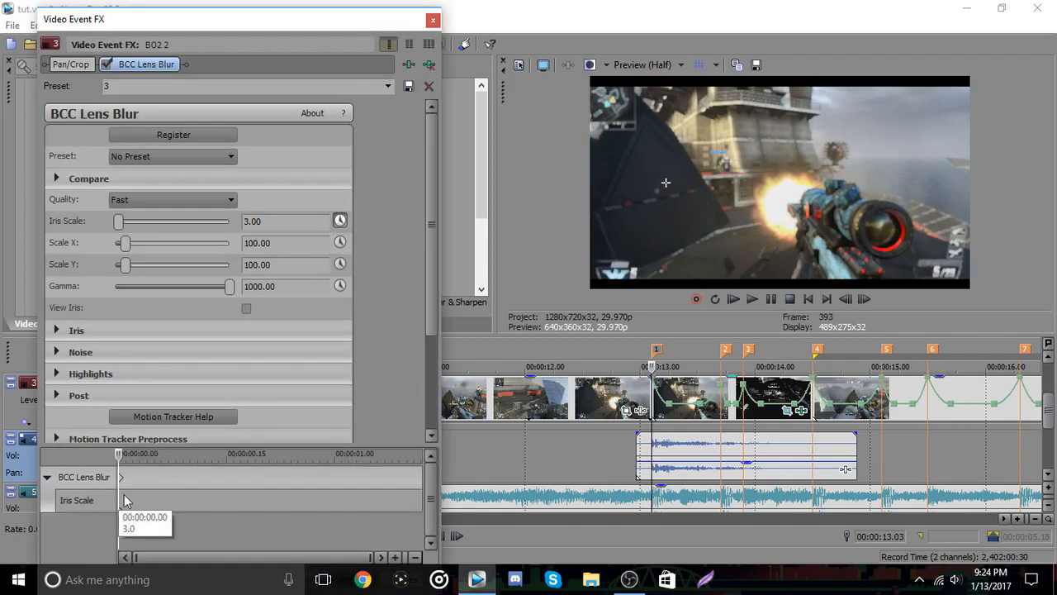
- Add an Iris Scale keyframe of 0.80 two frames after the start of the marker 1 clip
{"action": "left_click", "coordinate": [864, 302]}
{"action": "left_click", "coordinate": [863, 301]}
{"action": "left_click", "coordinate": [863, 301]}
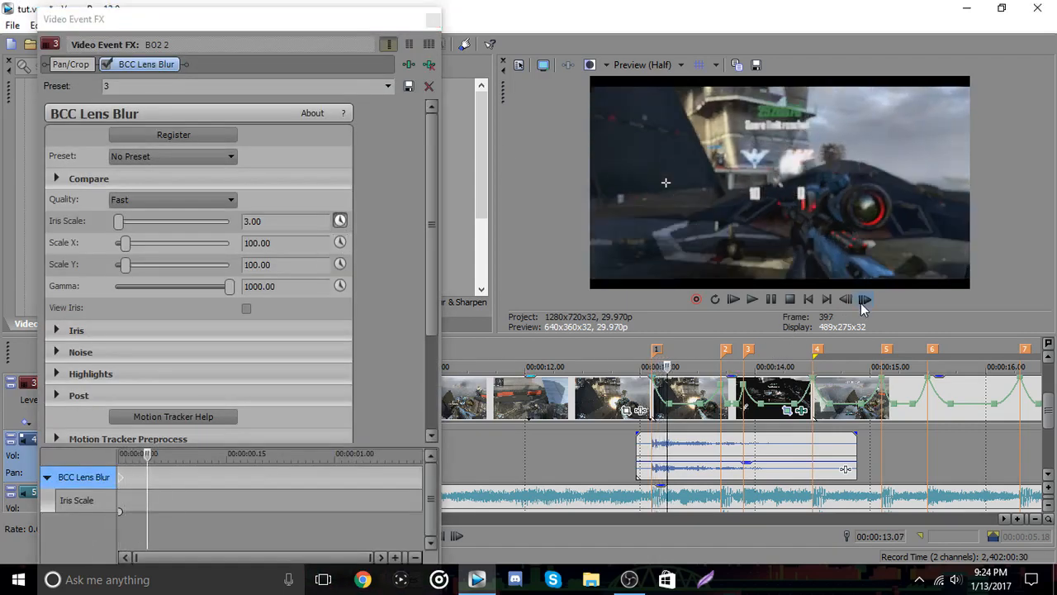
{"action": "left_click", "coordinate": [863, 301]}
{"action": "left_click", "coordinate": [848, 300]}
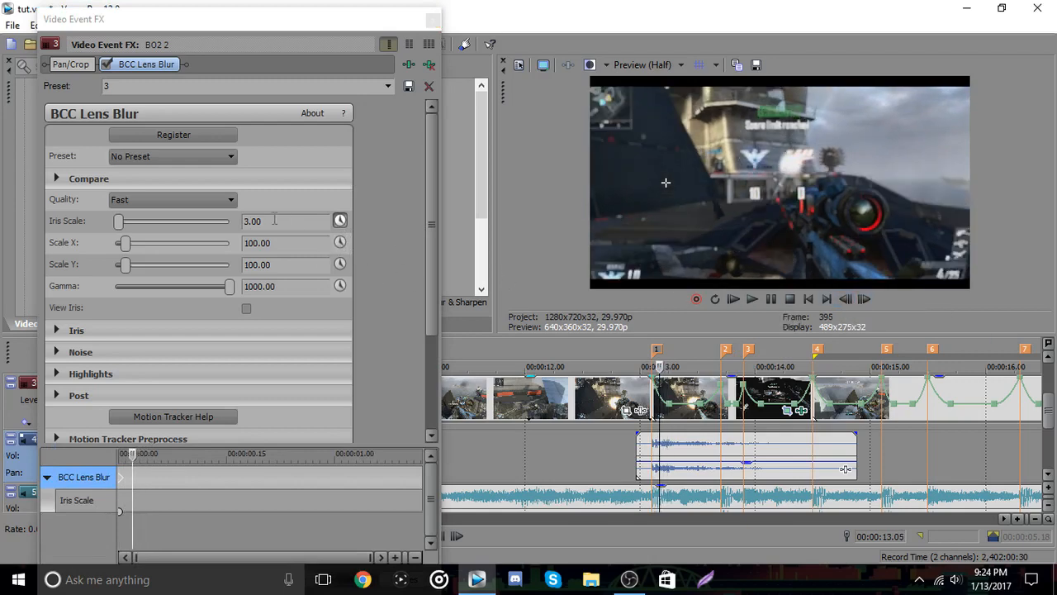
{"action": "double_click", "coordinate": [134, 224]}
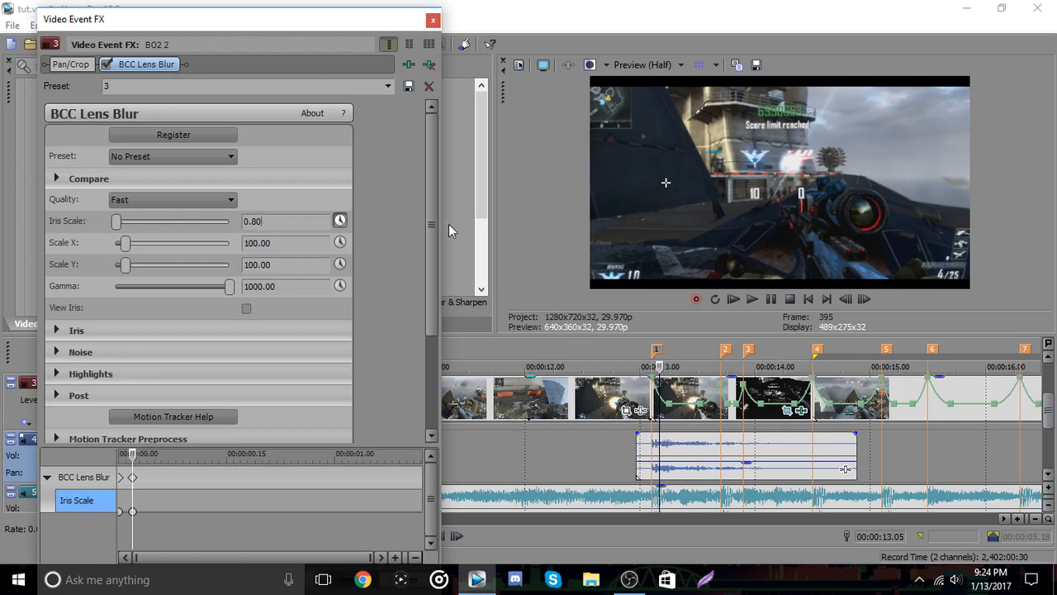
{"action": "left_click", "coordinate": [433, 21]}
- Keyframe the blur back in at the end of the marker 1 clip, with Iris Scale at 1 two frames before the end
{"action": "left_click", "coordinate": [801, 410]}
{"action": "left_click", "coordinate": [421, 478]}
{"action": "left_click", "coordinate": [252, 221]}
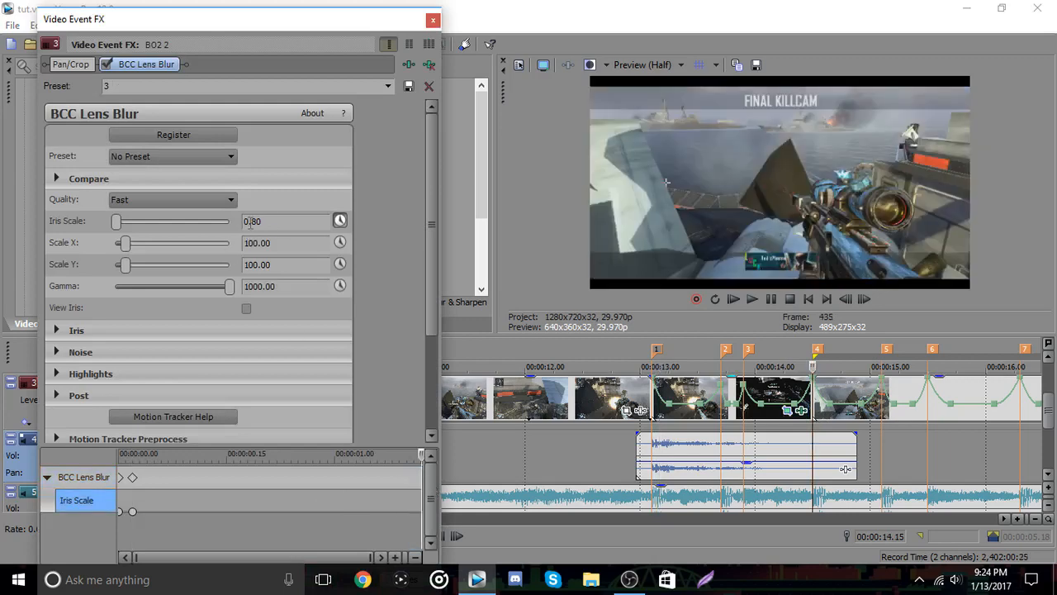
{"action": "left_click", "coordinate": [422, 477]}
{"action": "left_click", "coordinate": [846, 299]}
{"action": "left_click", "coordinate": [846, 299]}
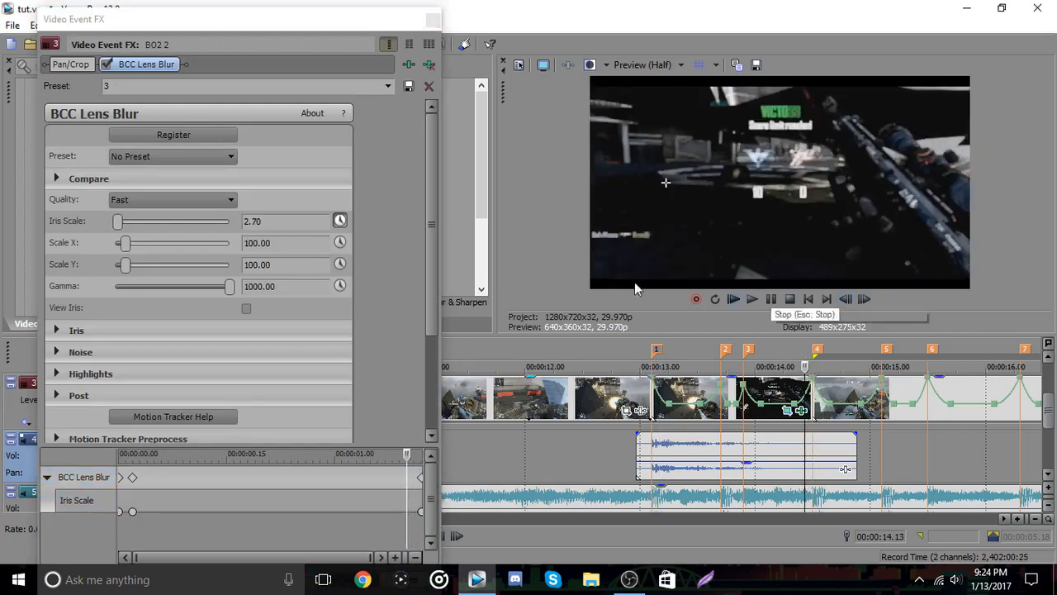
{"action": "left_click_drag", "start_coordinate": [118, 221], "coordinate": [109, 222]}
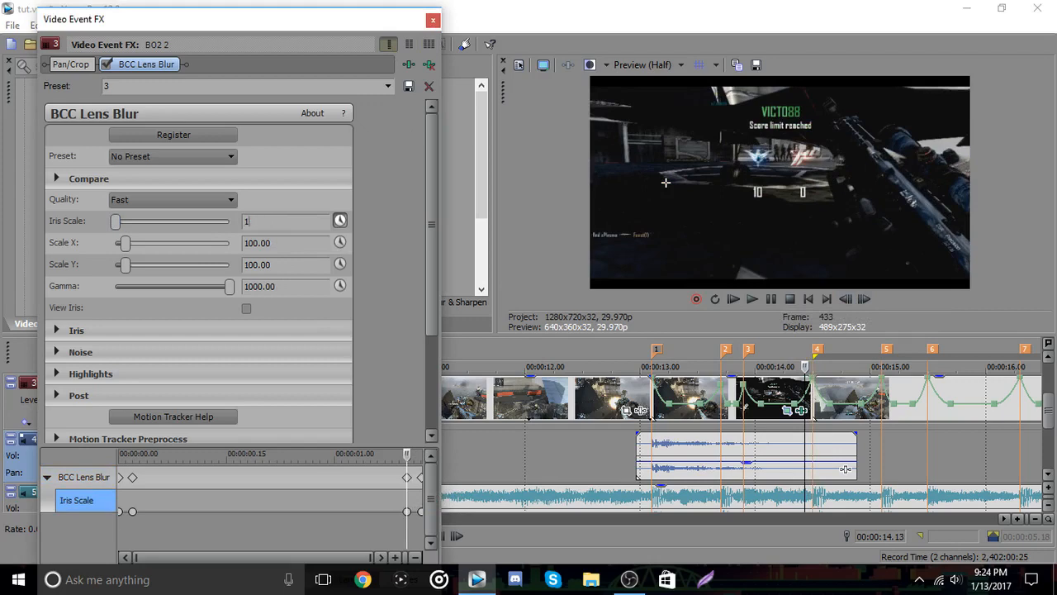
{"action": "key", "text": "Return"}
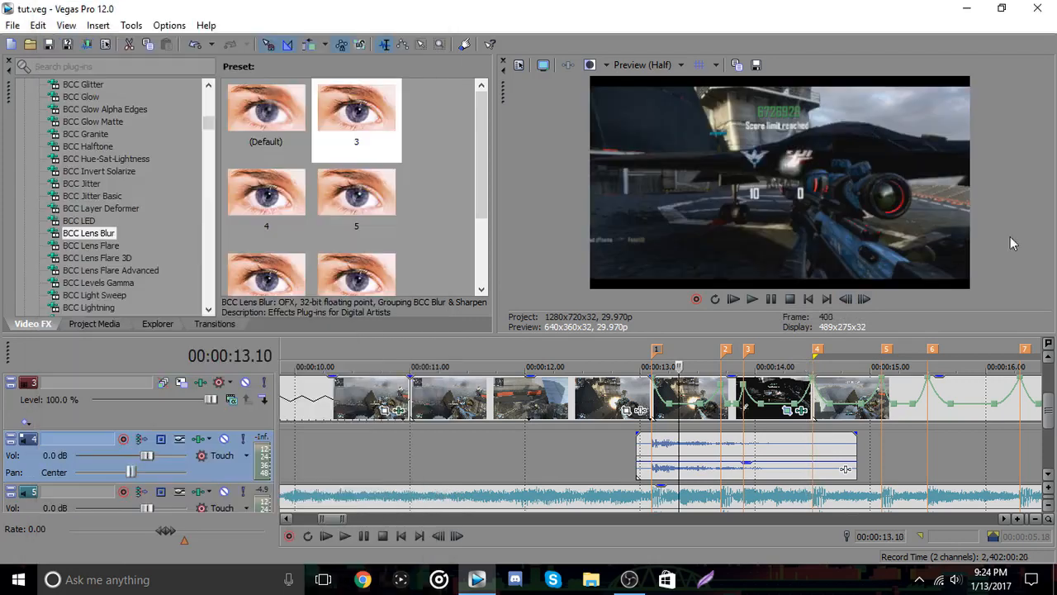
- Play back the clip between markers 1 and 4 to check the timing of its lens blur
{"action": "left_click", "coordinate": [866, 300]}
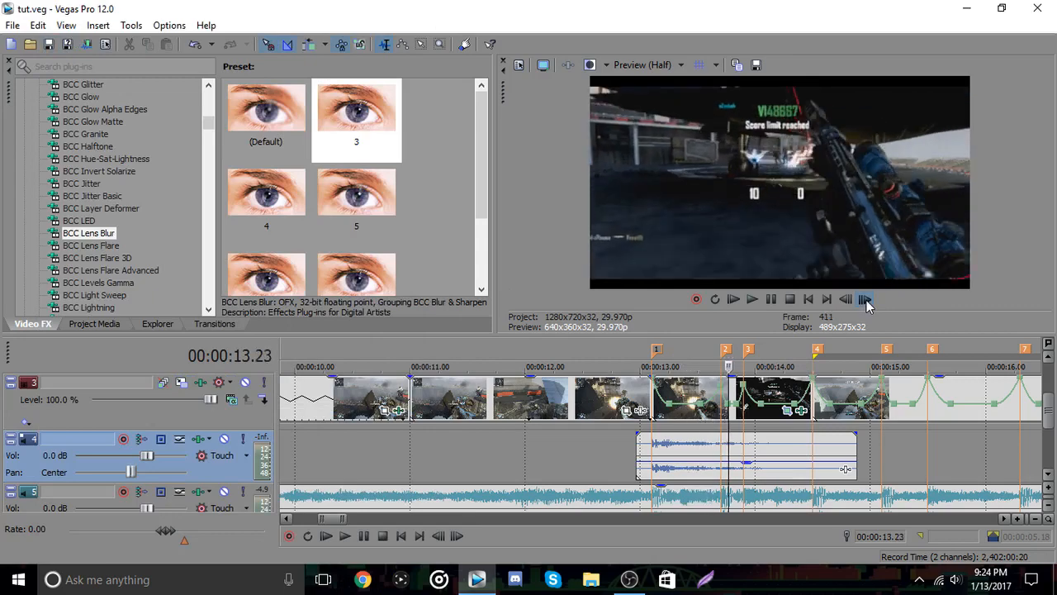
{"action": "left_click", "coordinate": [753, 300]}
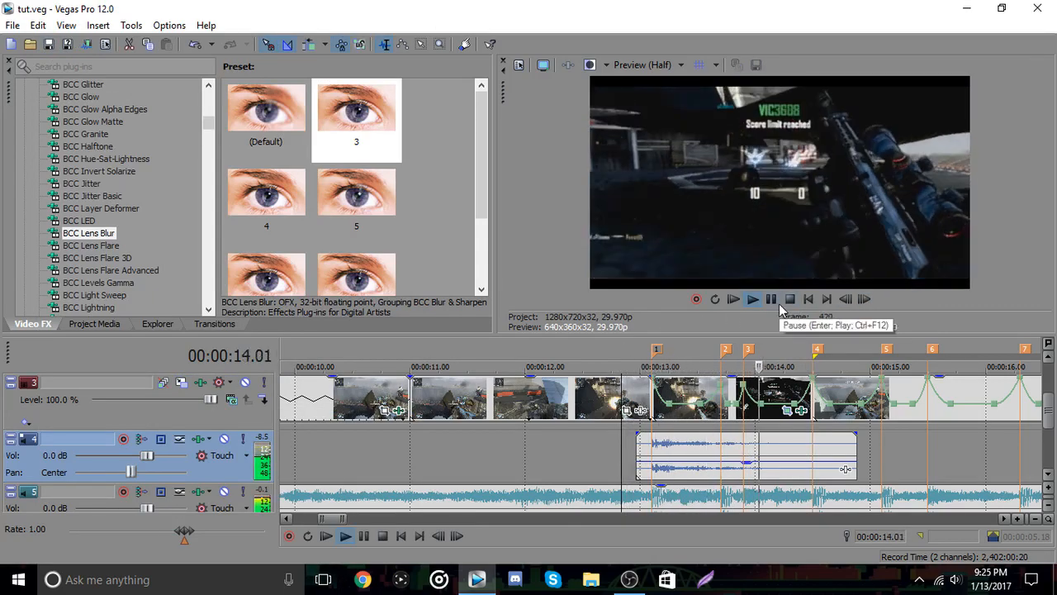
{"action": "left_click", "coordinate": [779, 303]}
{"action": "scroll", "coordinate": [493, 404], "scroll_direction": "down", "scroll_amount": 2}
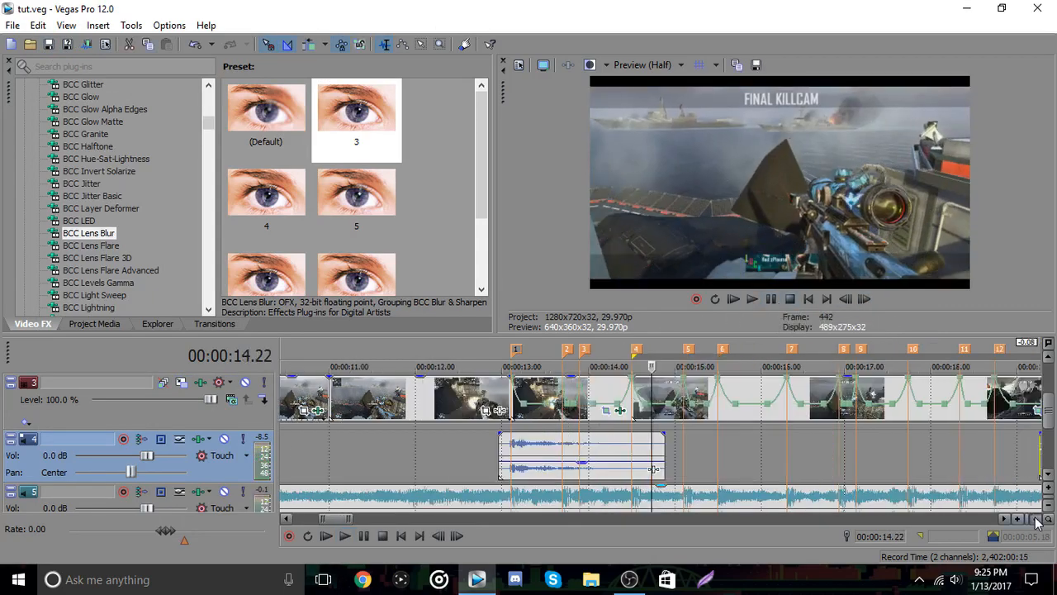
- Set the Iris Scale to 0.00 on the two inner lens blur keyframes of the marker 1 clip
{"action": "left_click_drag", "start_coordinate": [634, 415], "coordinate": [634, 414]}
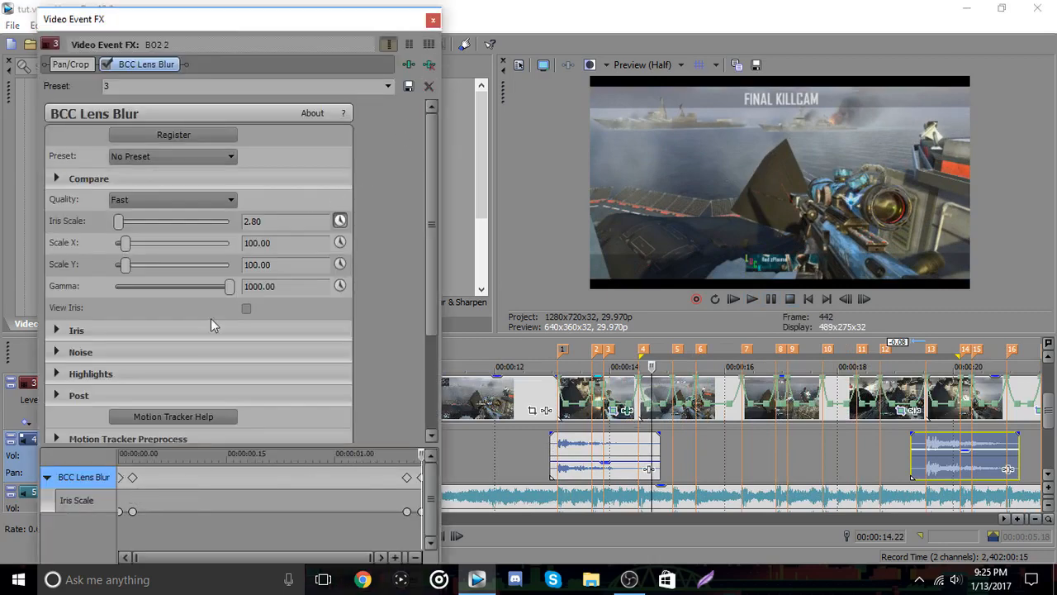
{"action": "left_click", "coordinate": [133, 478]}
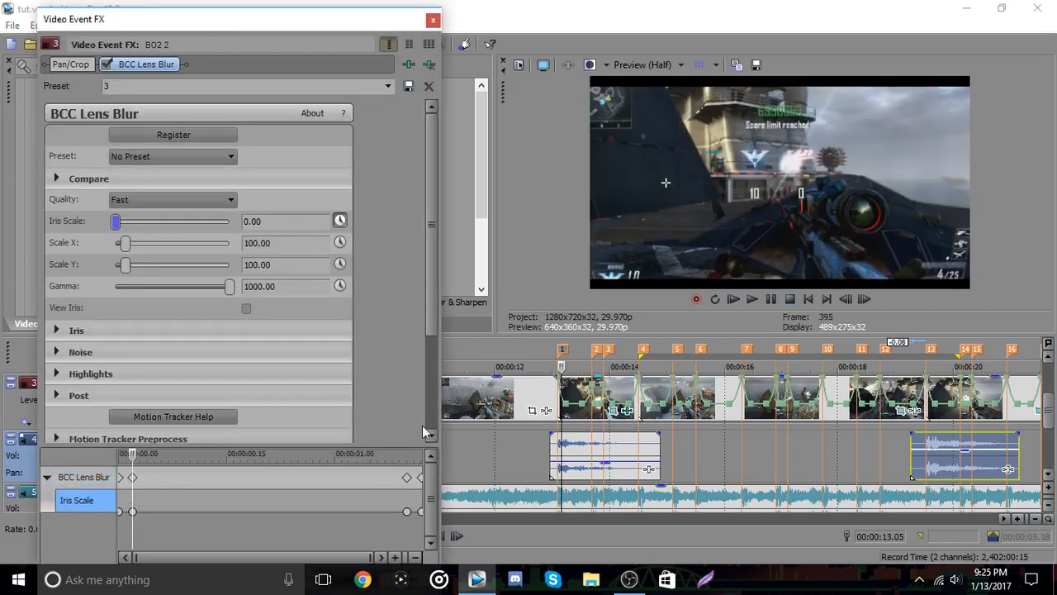
{"action": "left_click", "coordinate": [406, 477]}
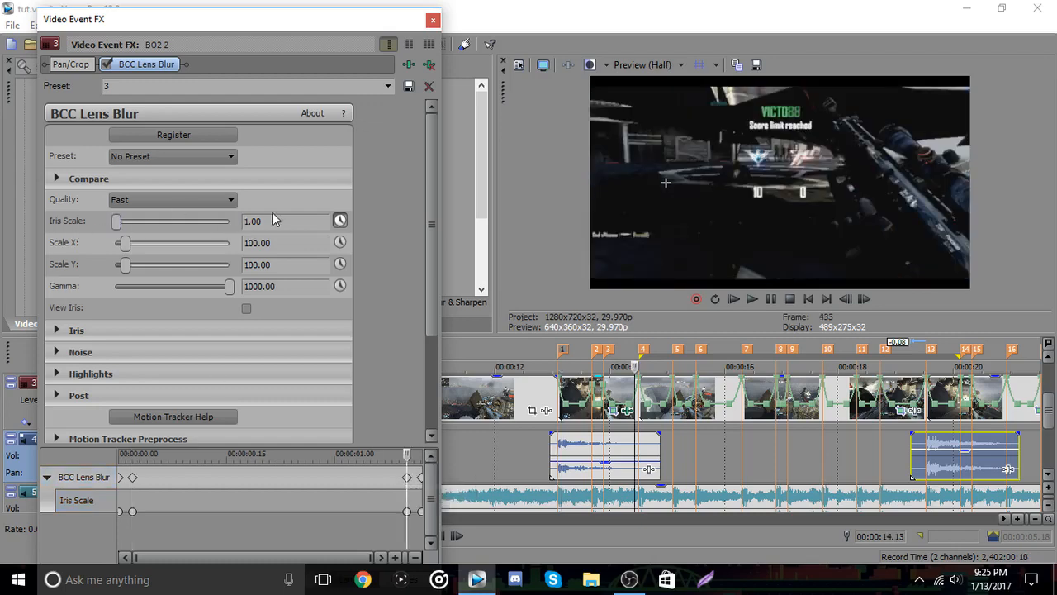
{"action": "left_click_drag", "start_coordinate": [117, 223], "coordinate": [110, 223]}
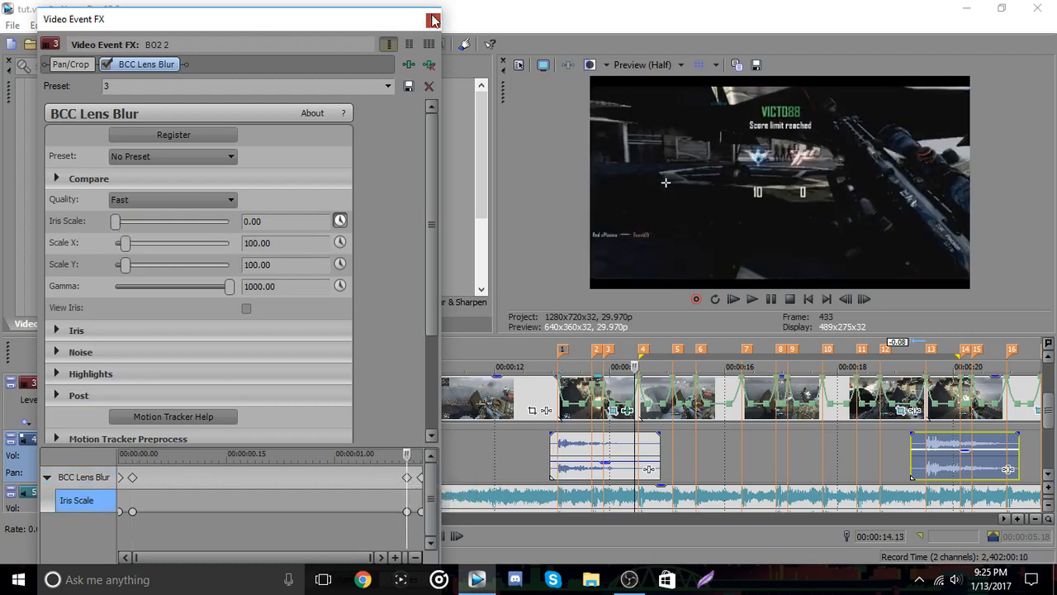
{"action": "left_click", "coordinate": [434, 20]}
- Apply BCC Lens Blur preset 3 to the clip starting at marker 4 and animate its Iris Scale down to 0.00 just after the start
{"action": "double_click", "coordinate": [371, 141]}
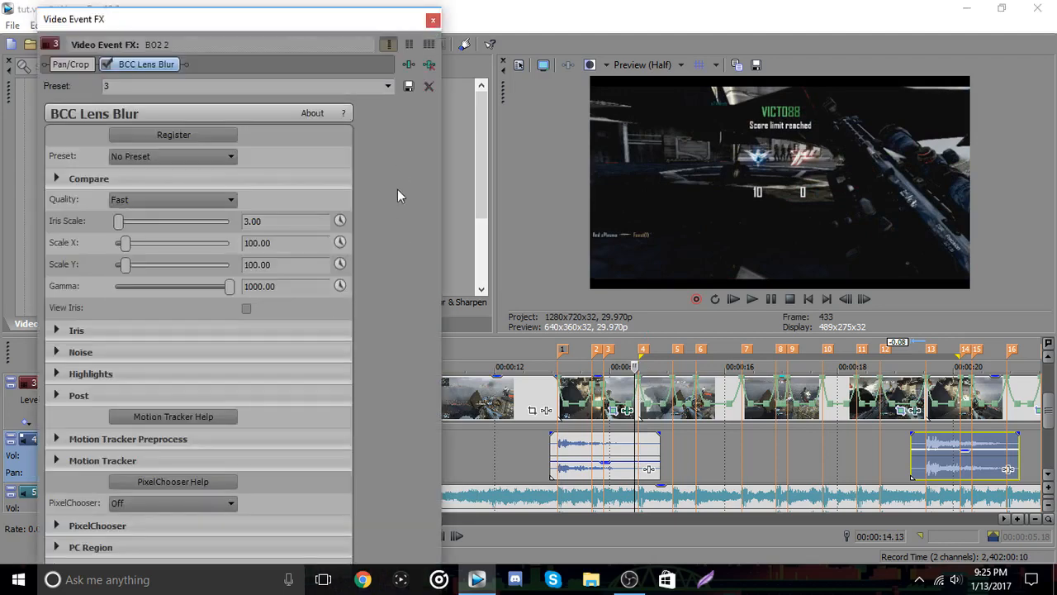
{"action": "left_click", "coordinate": [120, 479]}
{"action": "left_click_drag", "start_coordinate": [118, 222], "coordinate": [79, 211]}
{"action": "left_click", "coordinate": [434, 20]}
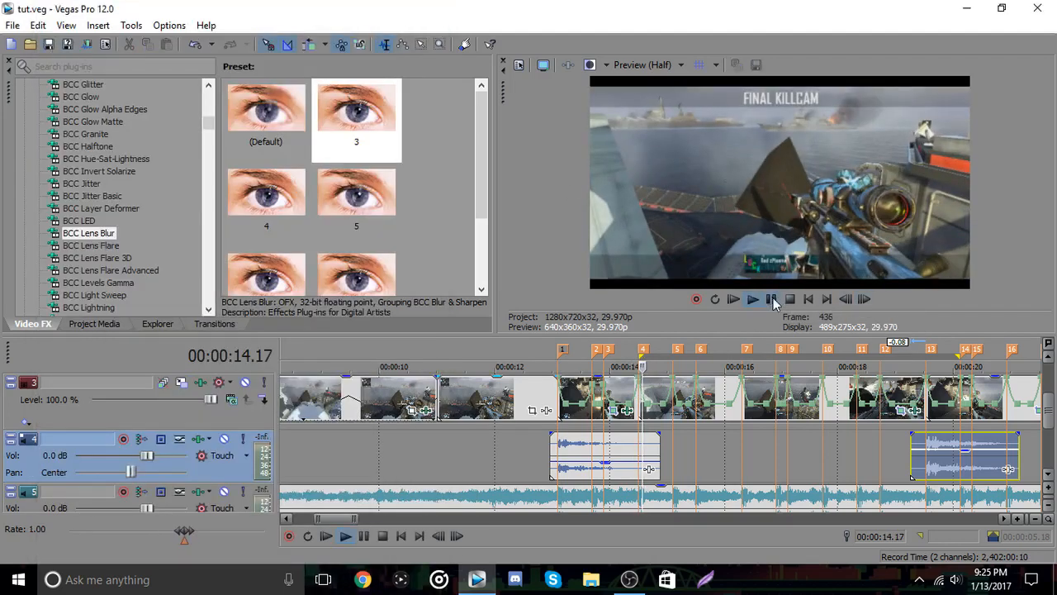
- Add a lens blur pulse at marker 6 on the same clip, with an Iris Scale keyframe of 0.00 two frames before it
{"action": "left_click", "coordinate": [771, 299]}
{"action": "left_click_drag", "start_coordinate": [727, 347], "coordinate": [700, 348]}
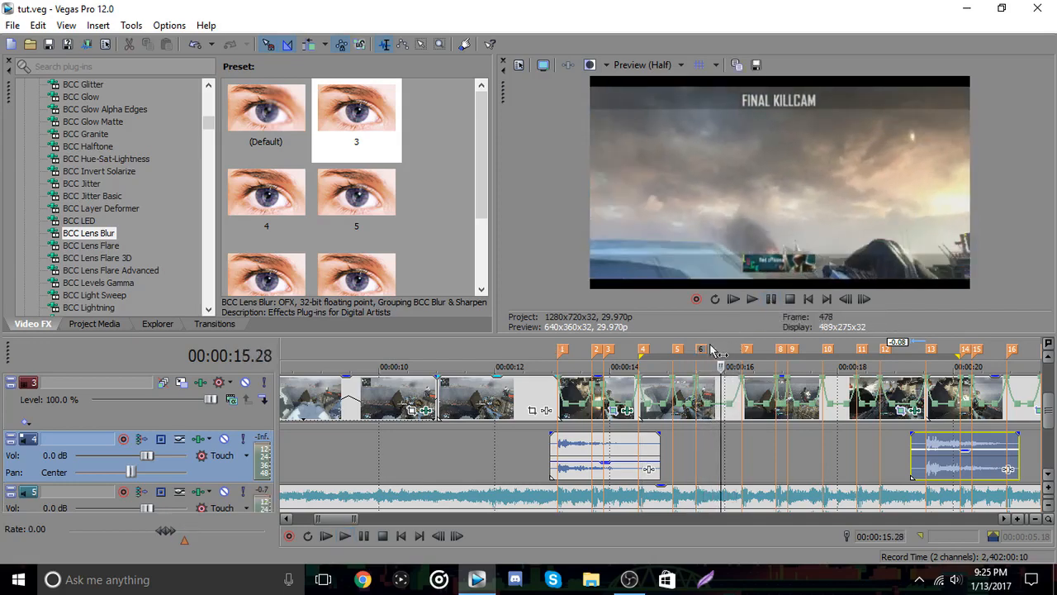
{"action": "right_click", "coordinate": [713, 397]}
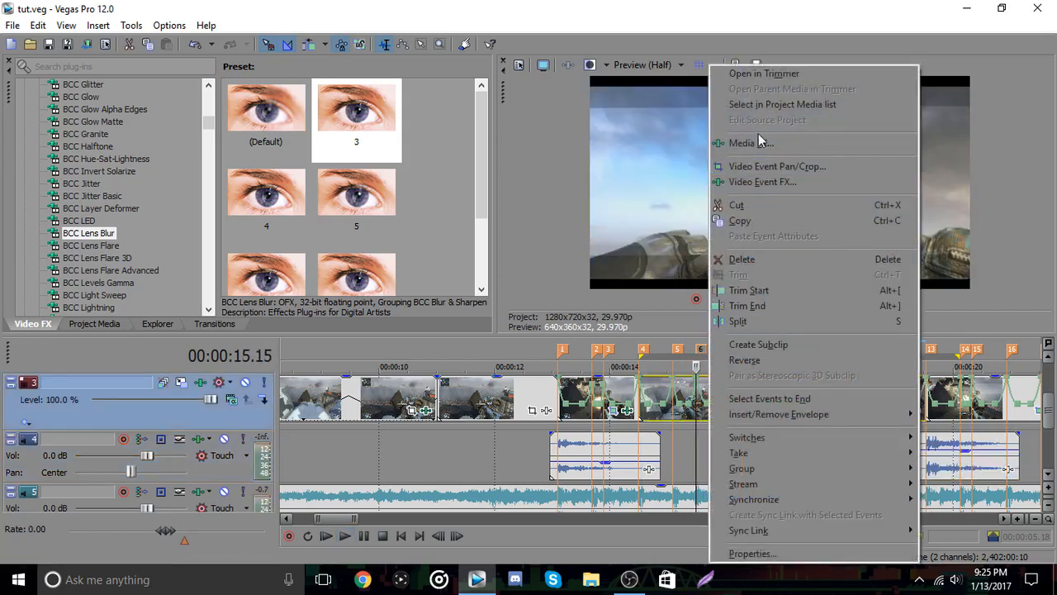
{"action": "left_click", "coordinate": [762, 182]}
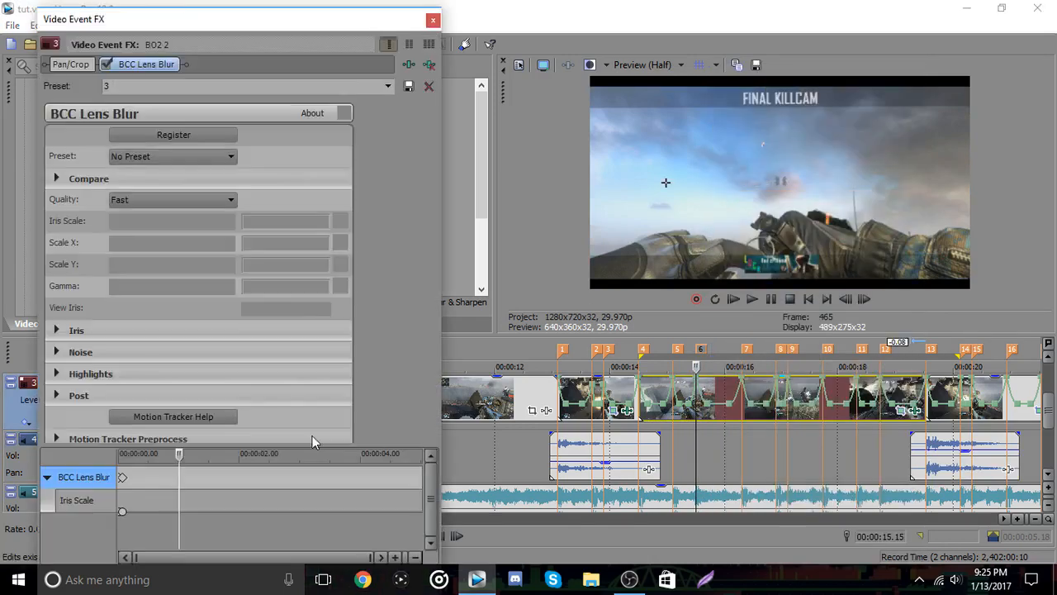
{"action": "left_click", "coordinate": [178, 512]}
{"action": "key", "text": "space"}
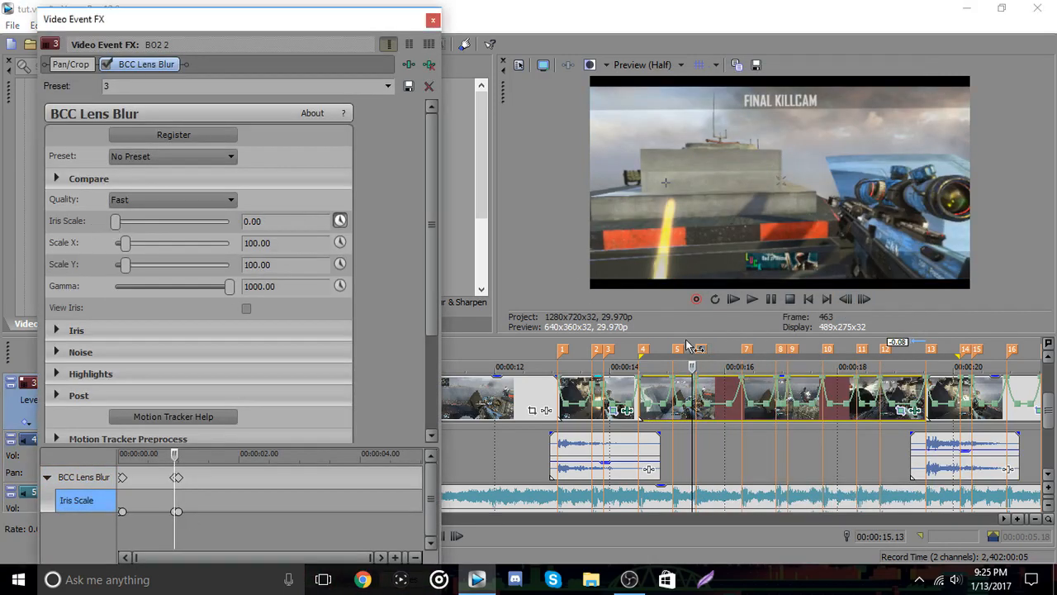
{"action": "left_click", "coordinate": [433, 20]}
- Add lens blur pulses at markers 9 and 12, with Iris Scale keyframes of 1.00 on the markers and extra keyframes just before them
{"action": "left_click", "coordinate": [750, 300]}
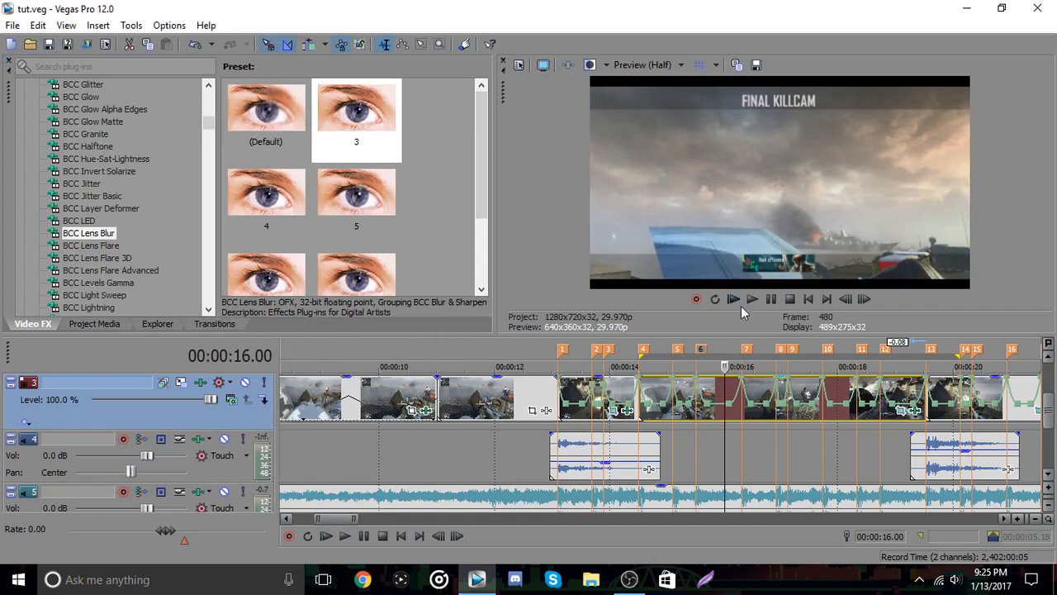
{"action": "left_click", "coordinate": [916, 413]}
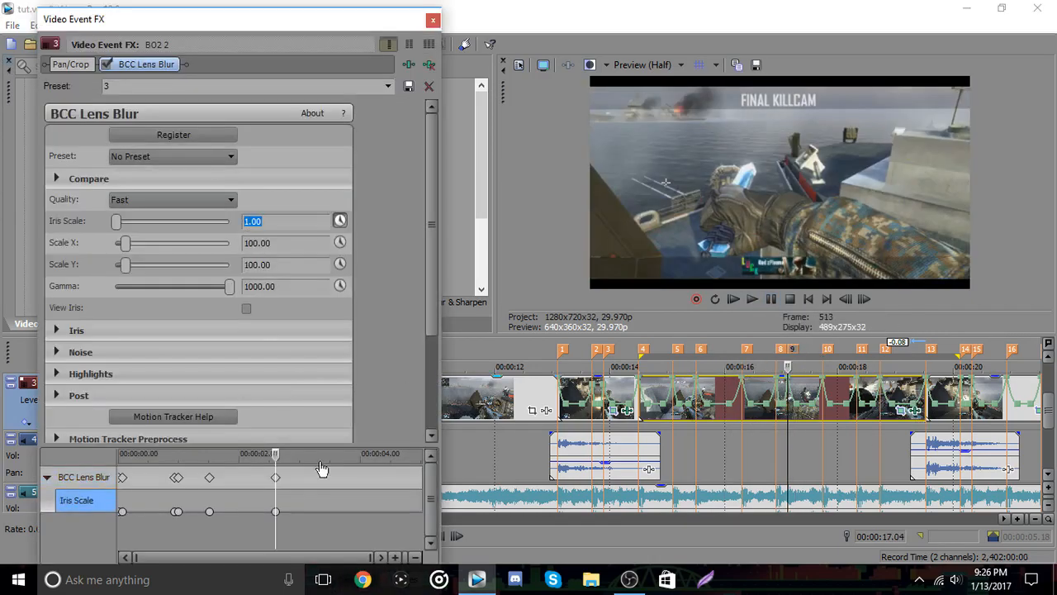
{"action": "left_click", "coordinate": [273, 511]}
{"action": "key", "text": "space"}
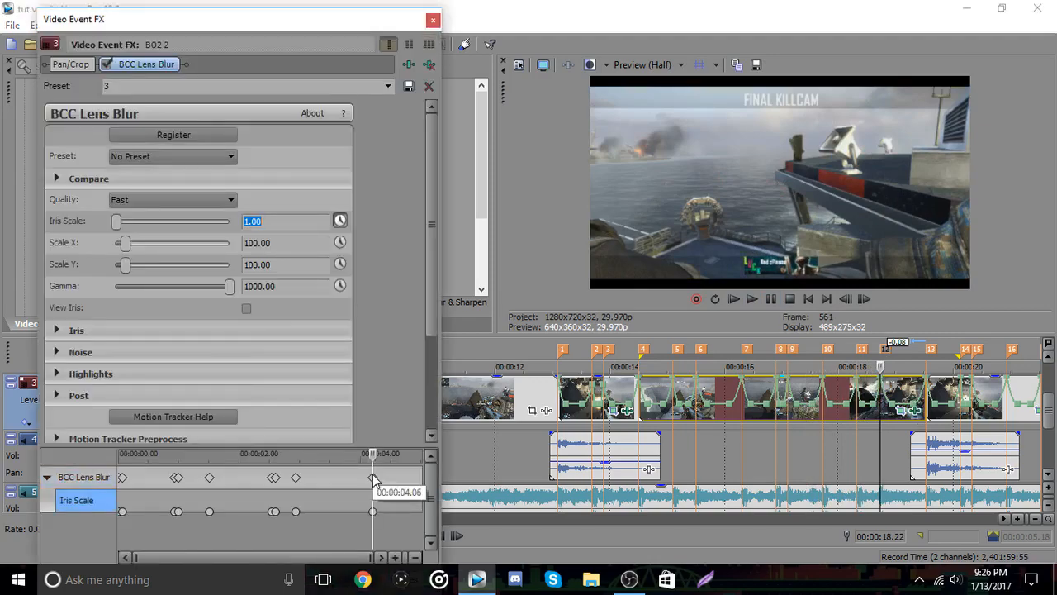
{"action": "double_click", "coordinate": [371, 511]}
{"action": "key", "text": "space"}
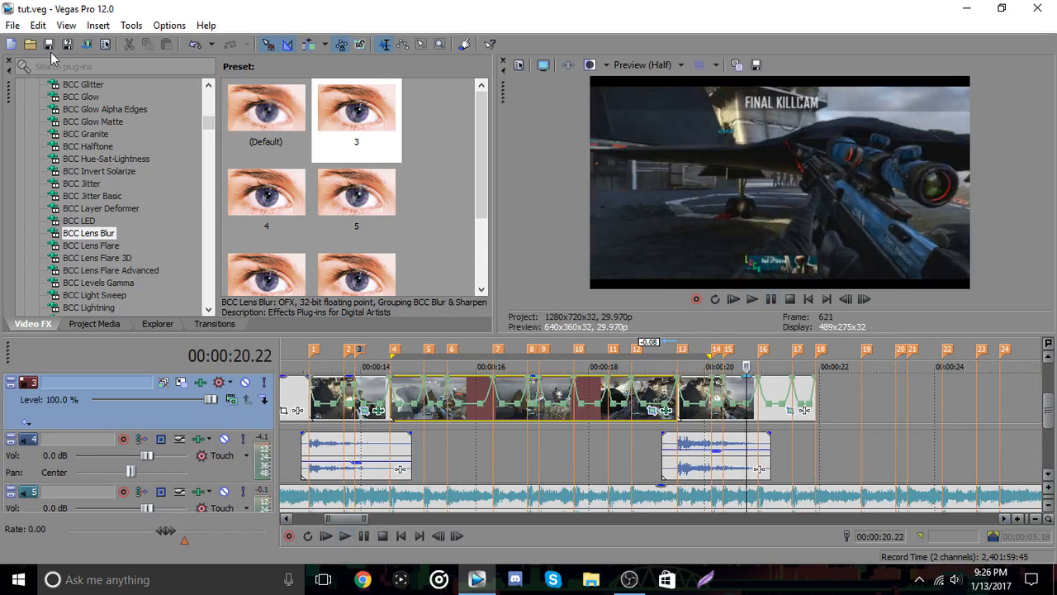
- Apply BCC Lens Blur preset 3 to the last clip, which starts at marker 13
{"action": "left_click", "coordinate": [352, 134]}
{"action": "left_click_drag", "start_coordinate": [757, 399], "coordinate": [758, 399]}
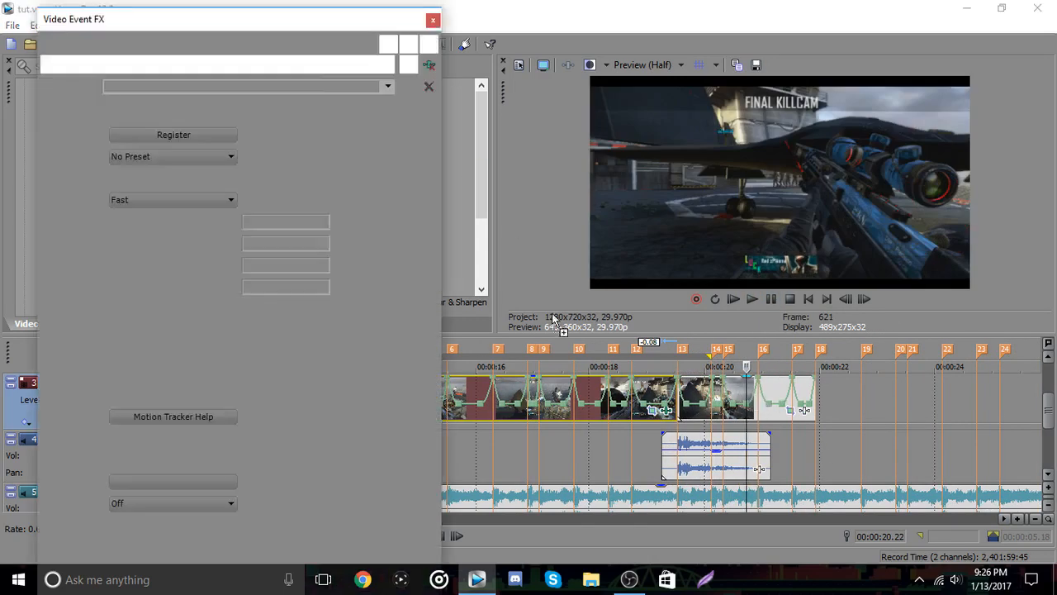
- Animate the last clip's Iris Scale from its start, adding a keyframe of 0.70 four frames after marker 13
{"action": "left_click", "coordinate": [340, 221]}
{"action": "left_click", "coordinate": [83, 477]}
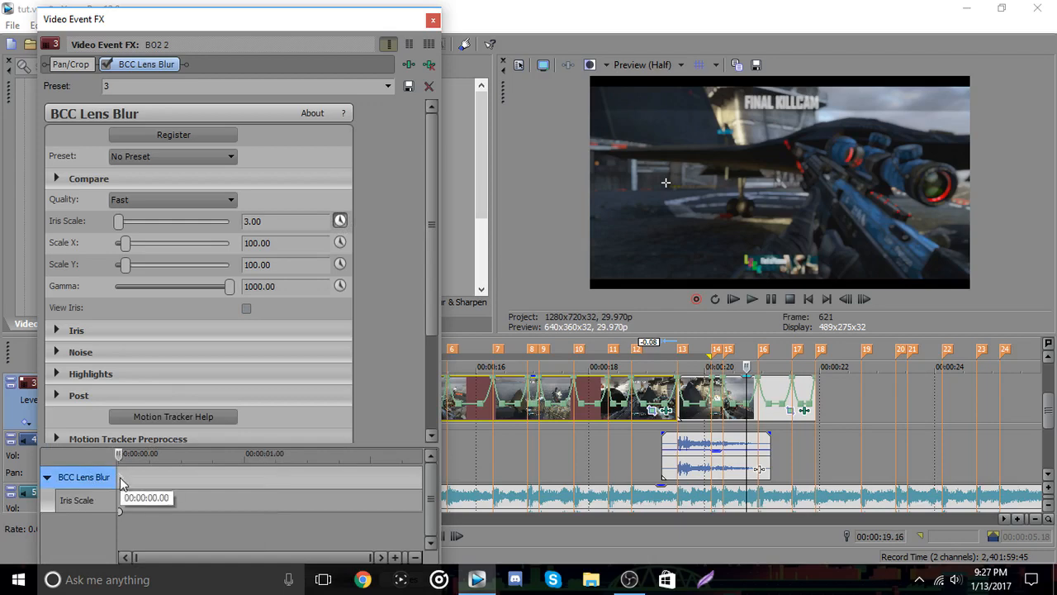
{"action": "left_click", "coordinate": [866, 301]}
{"action": "left_click", "coordinate": [252, 222]}
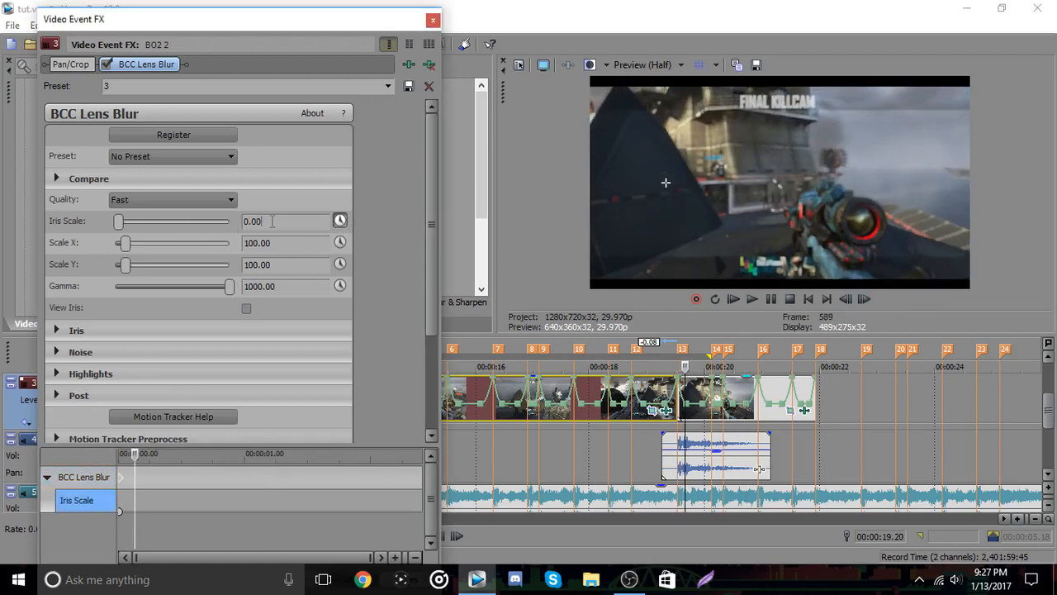
{"action": "type", "text": "0.7"}
{"action": "key", "text": "Return"}
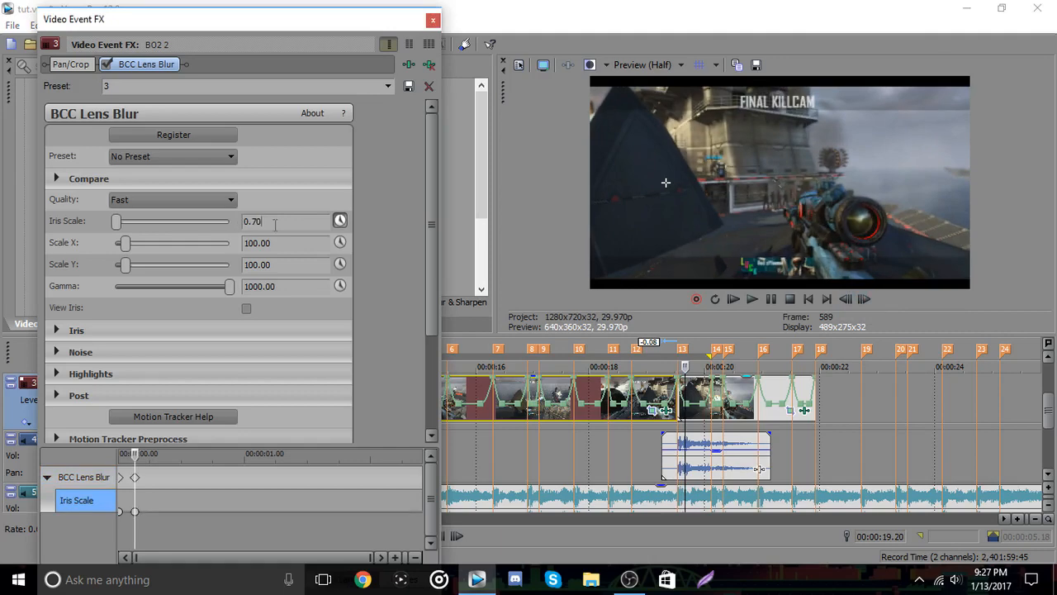
{"action": "left_click", "coordinate": [432, 20]}
- Add a lens blur pulse at marker 15 on the last clip, followed by an Iris Scale keyframe of 0.70 at 00:00:20.23
{"action": "left_click", "coordinate": [765, 301]}
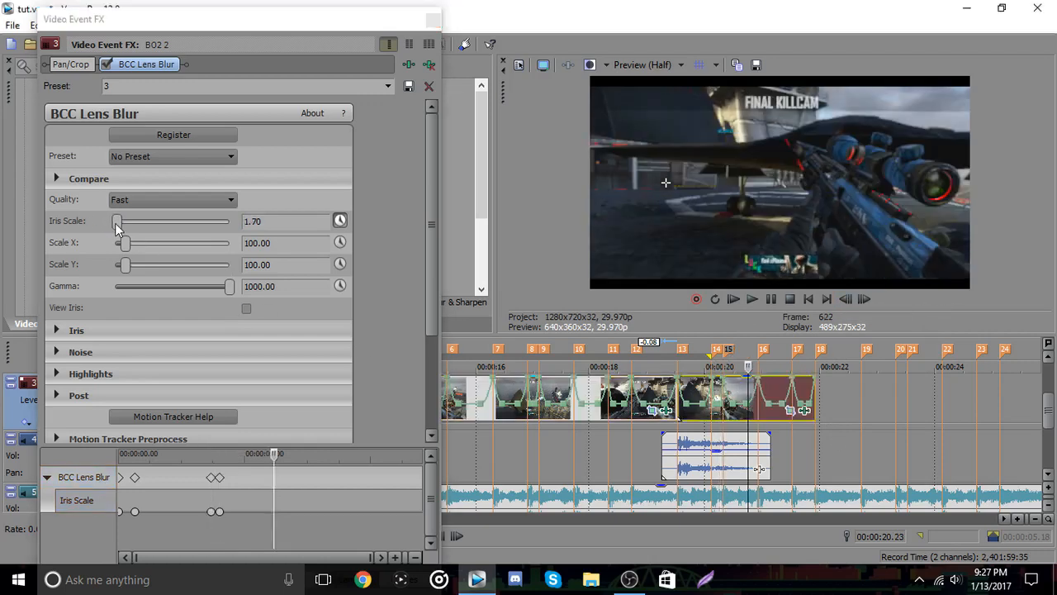
{"action": "left_click", "coordinate": [277, 221]}
{"action": "type", "text": "0."}
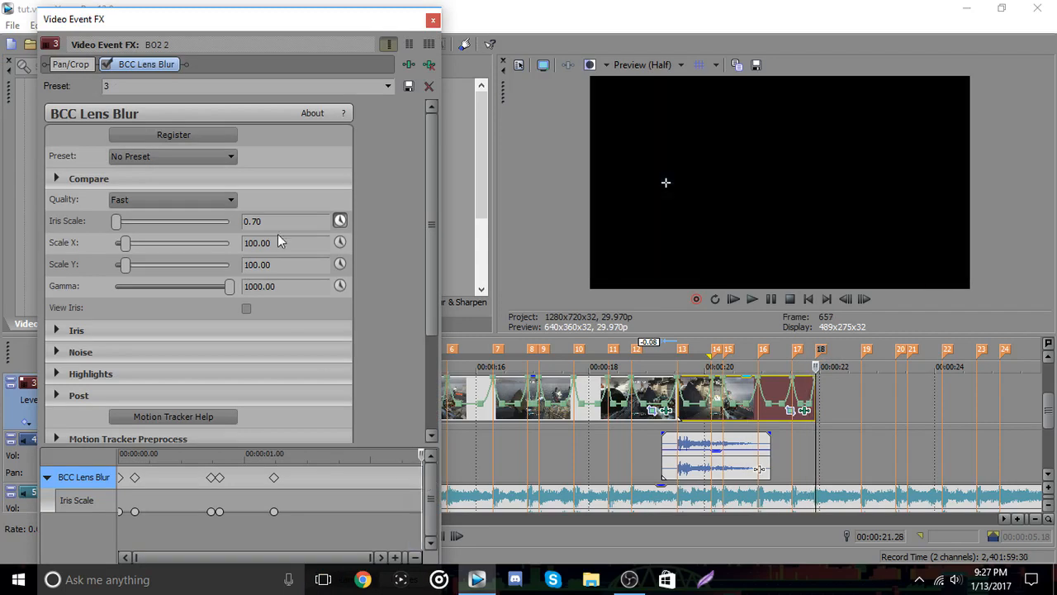
- Add Iris Scale keyframes at the last clip's end on marker 18 and four frames before it
{"action": "left_click", "coordinate": [248, 221]}
{"action": "left_click", "coordinate": [404, 496]}
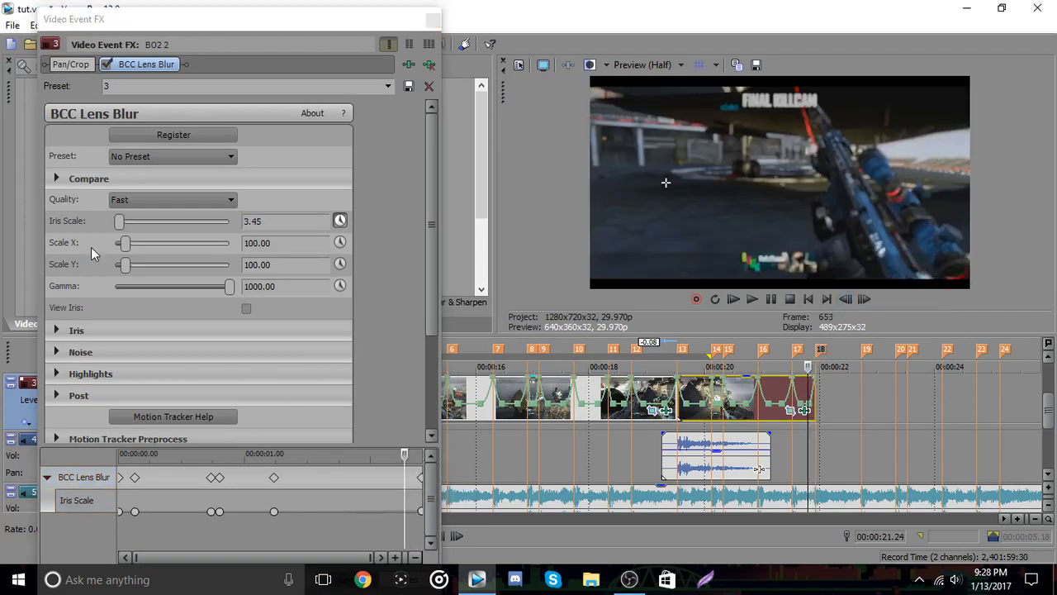
{"action": "left_click", "coordinate": [264, 222]}
{"action": "left_click", "coordinate": [433, 19]}
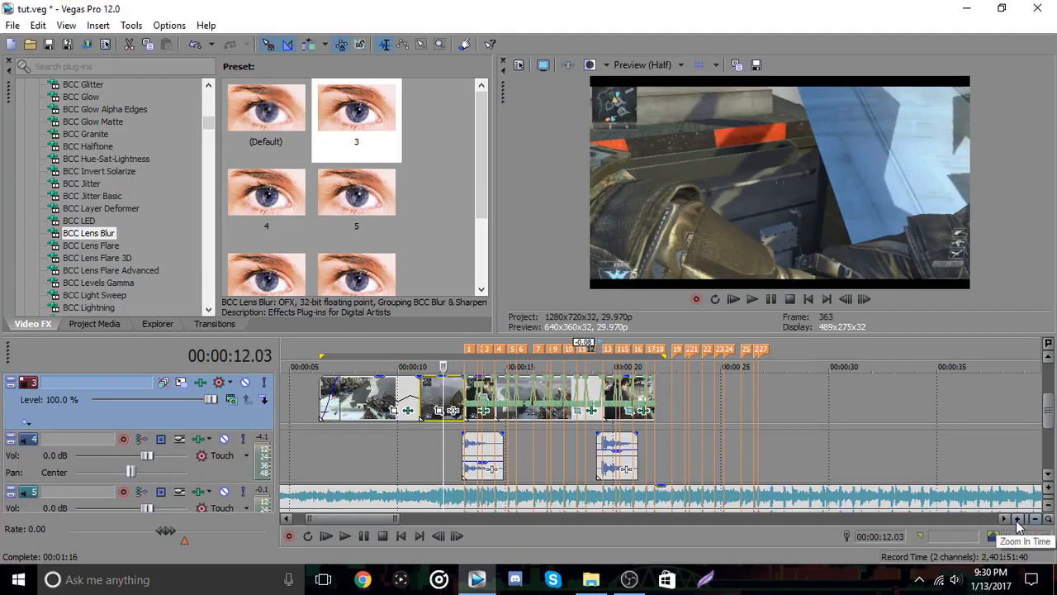
- Add a lens blur pulse at marker 3 on the clip starting at marker 1, with an Iris Scale keyframe of 2.00 on the marker
{"action": "left_click", "coordinate": [1017, 522]}
{"action": "left_click", "coordinate": [1017, 522]}
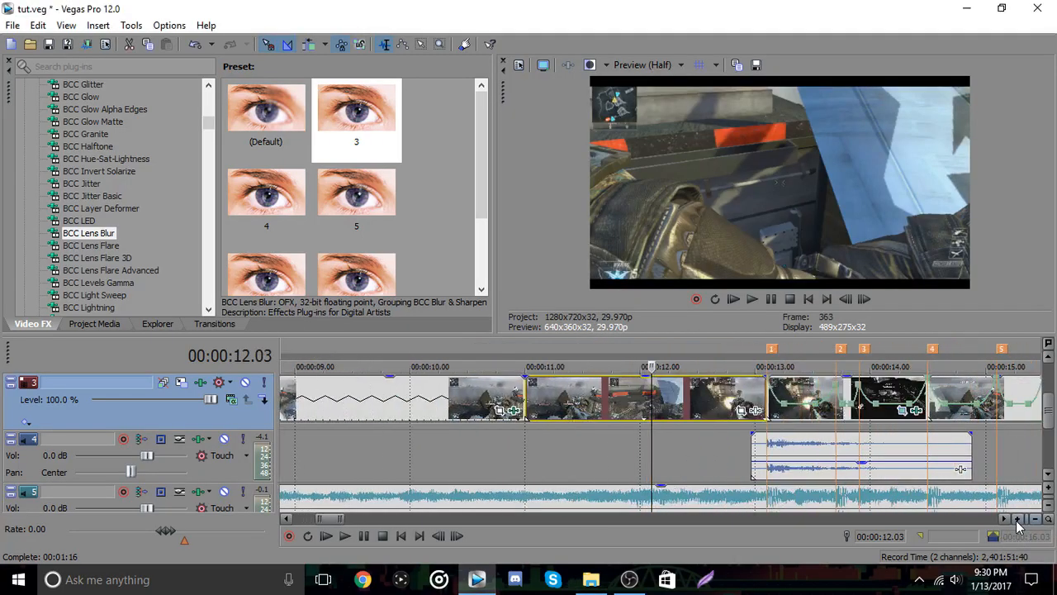
{"action": "left_click", "coordinate": [871, 399]}
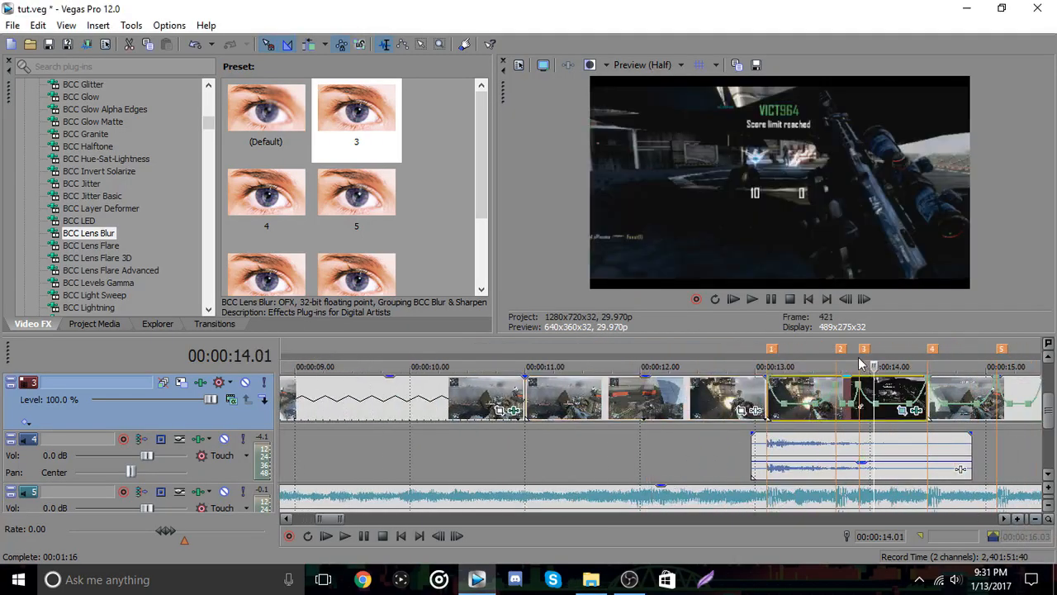
{"action": "left_click", "coordinate": [770, 299]}
{"action": "key", "text": "space"}
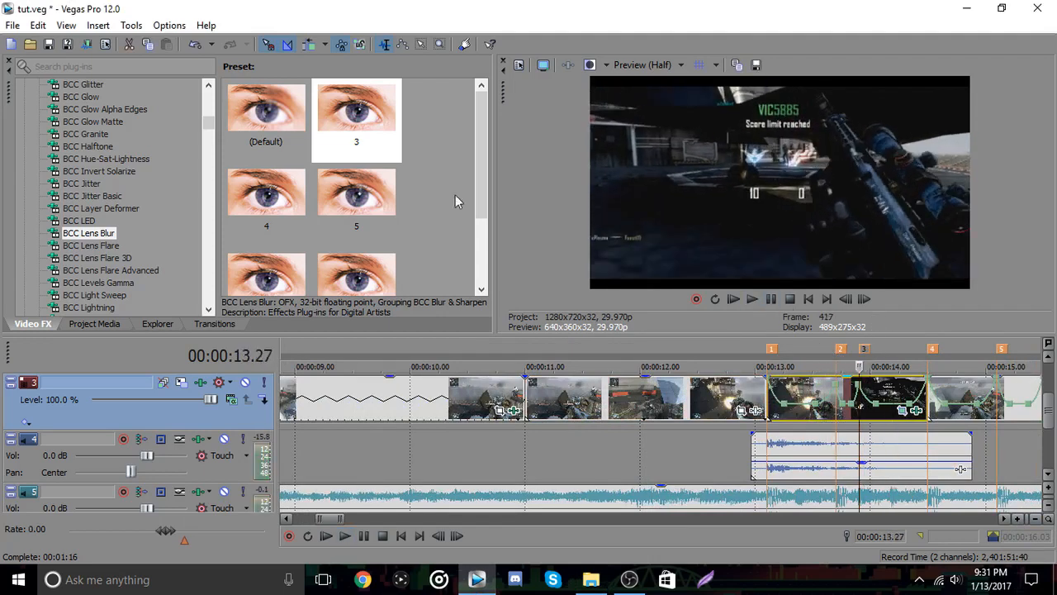
{"action": "left_click", "coordinate": [349, 114]}
{"action": "left_click_drag", "start_coordinate": [842, 383], "coordinate": [845, 386]}
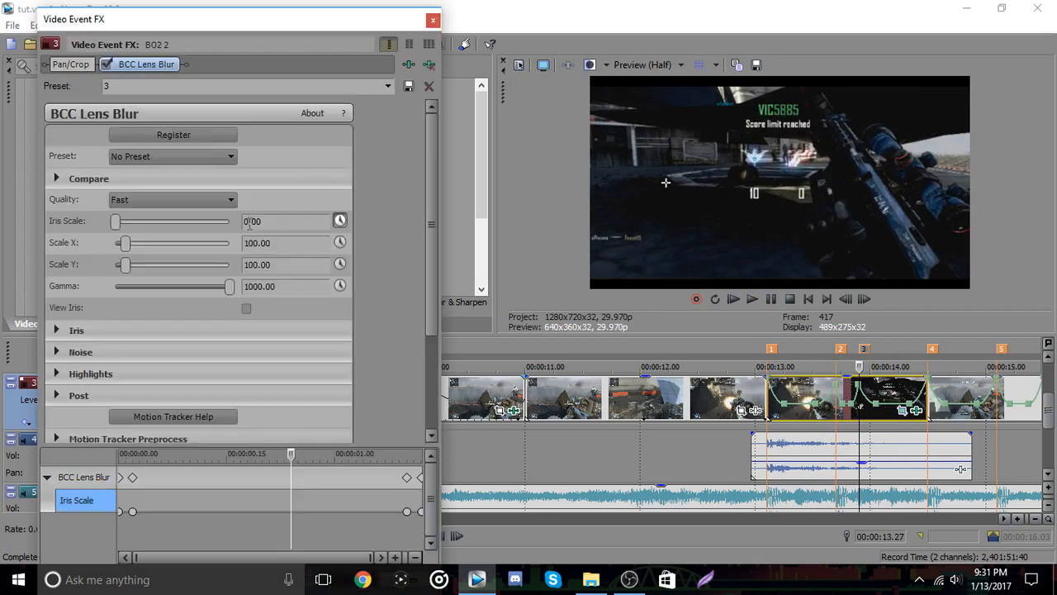
{"action": "key", "text": "Return"}
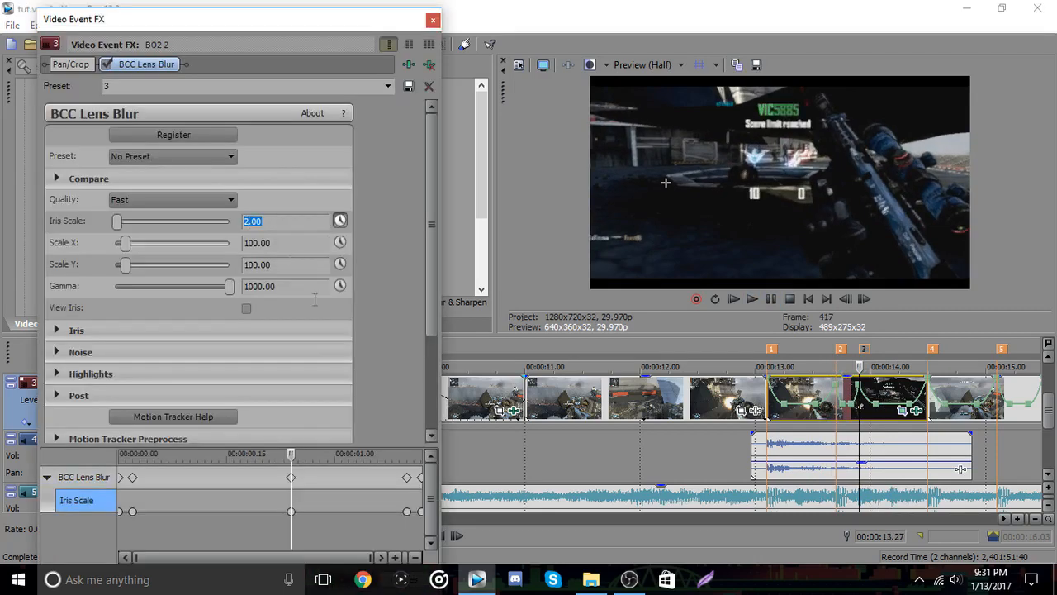
{"action": "left_click", "coordinate": [291, 477]}
{"action": "left_click", "coordinate": [847, 299]}
{"action": "left_click", "coordinate": [848, 299]}
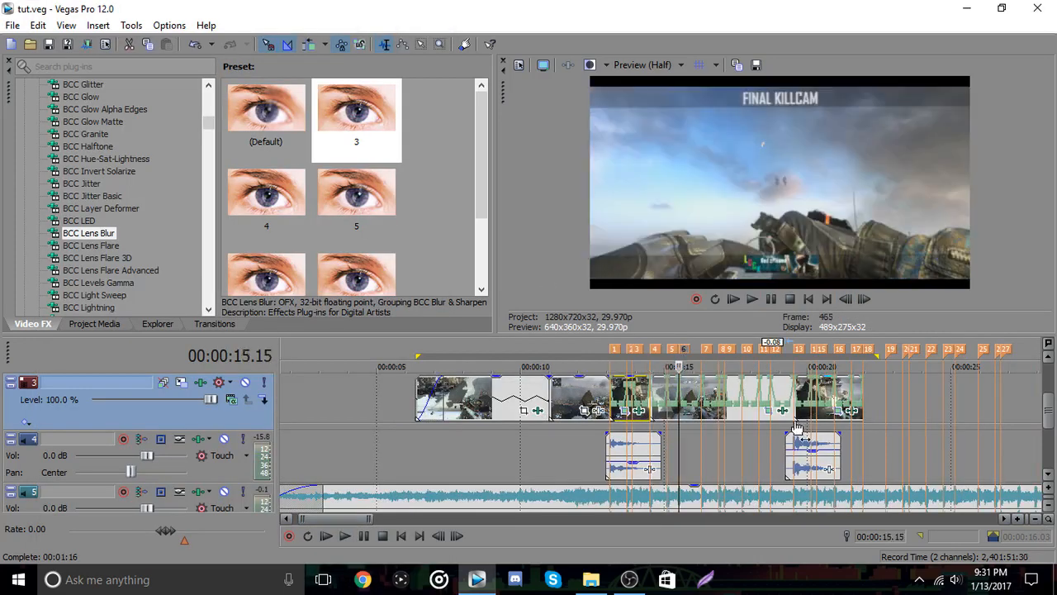
- On the clip starting at marker 4, set the Iris Scale keyframe at marker 6 to 2.00 and edit the one at marker 9
{"action": "left_click_drag", "start_coordinate": [797, 427], "coordinate": [795, 421]}
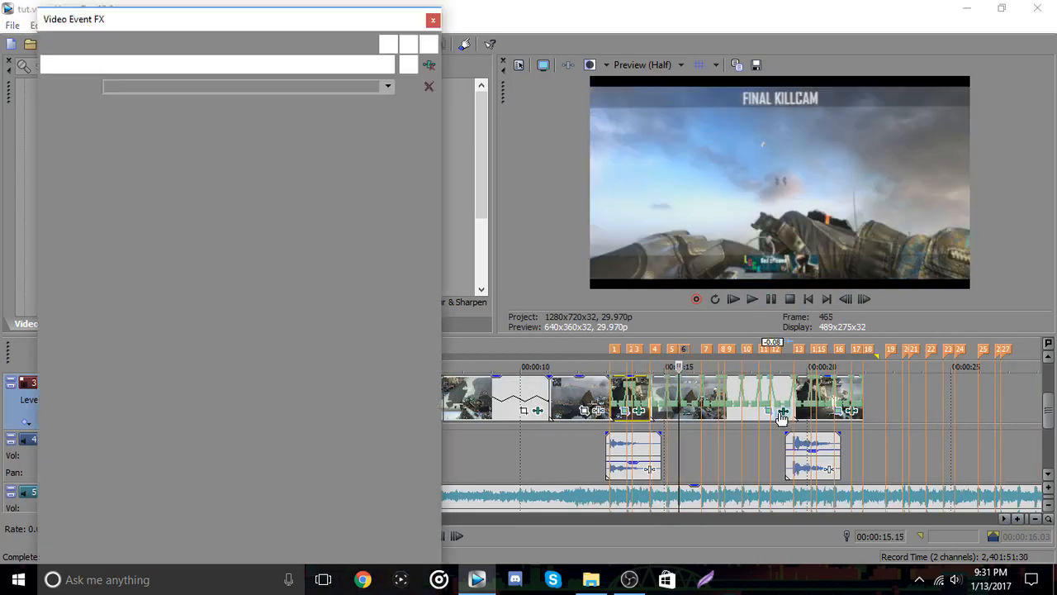
{"action": "left_click", "coordinate": [175, 479]}
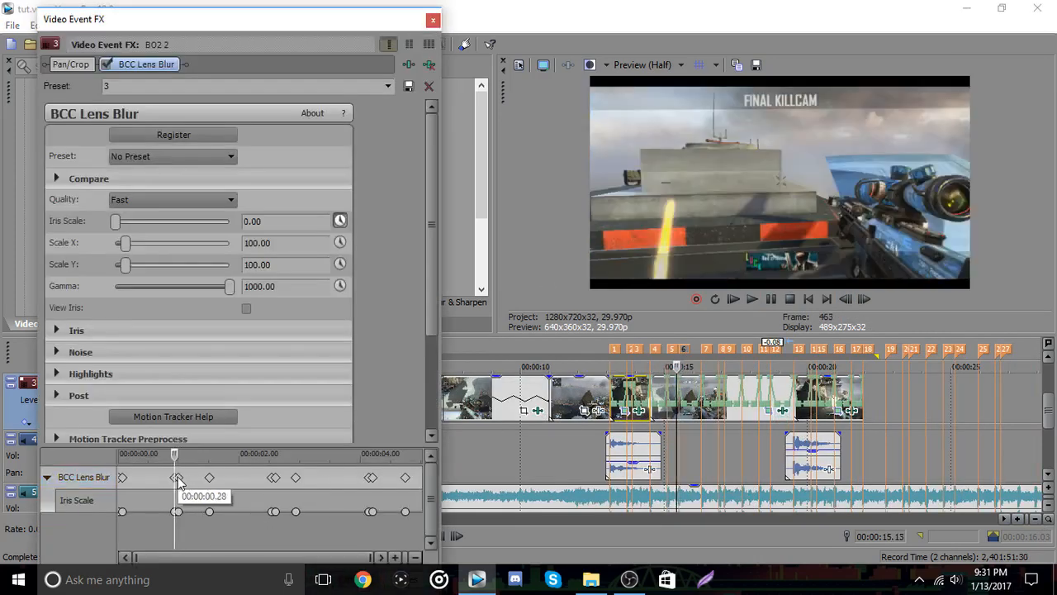
{"action": "left_click", "coordinate": [179, 479]}
{"action": "left_click", "coordinate": [248, 222]}
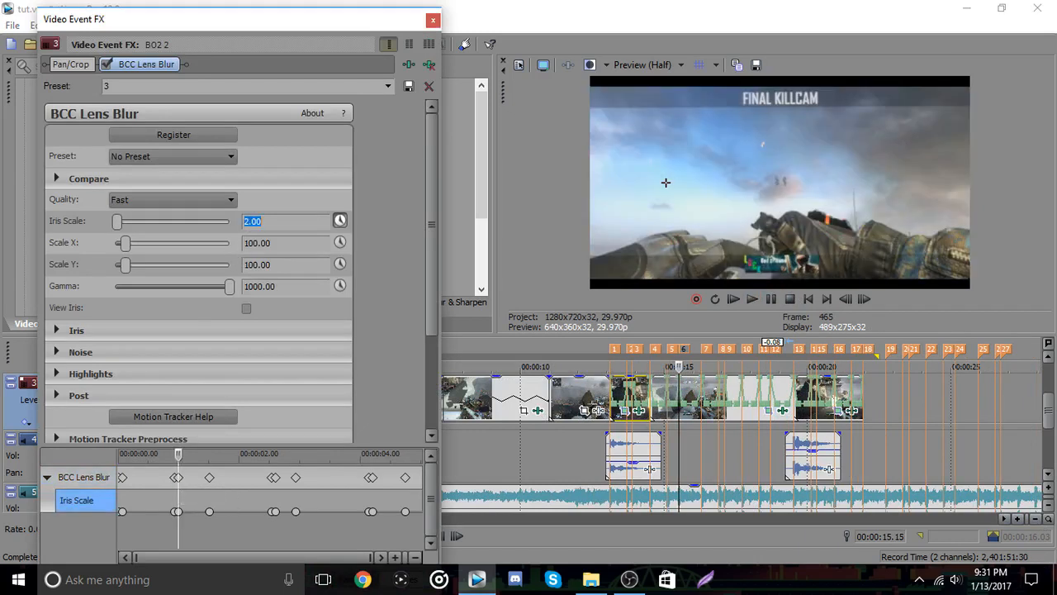
{"action": "left_click", "coordinate": [275, 478]}
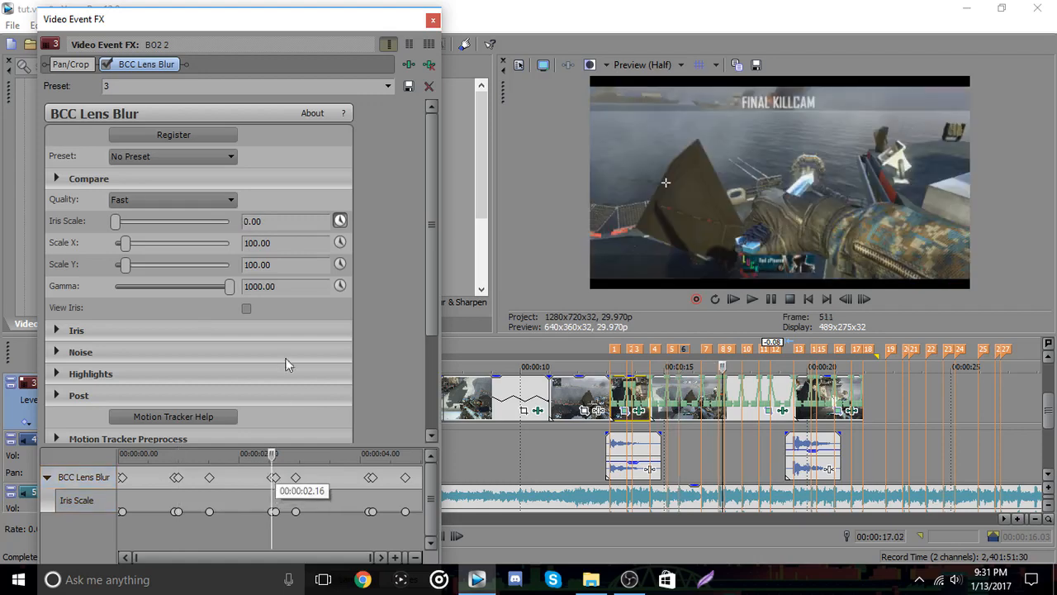
{"action": "left_click", "coordinate": [251, 222]}
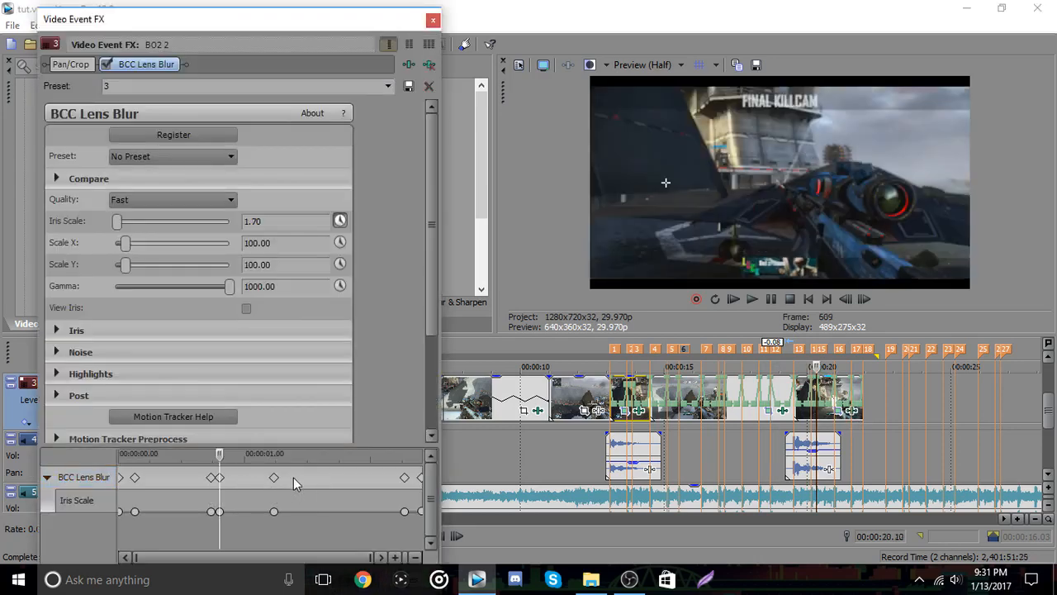
- Set the last clip's Iris Scale keyframe at marker 15 to about 2 and close the effect settings
{"action": "double_click", "coordinate": [249, 222]}
{"action": "type", "text": "12"}
{"action": "key", "text": "Return"}
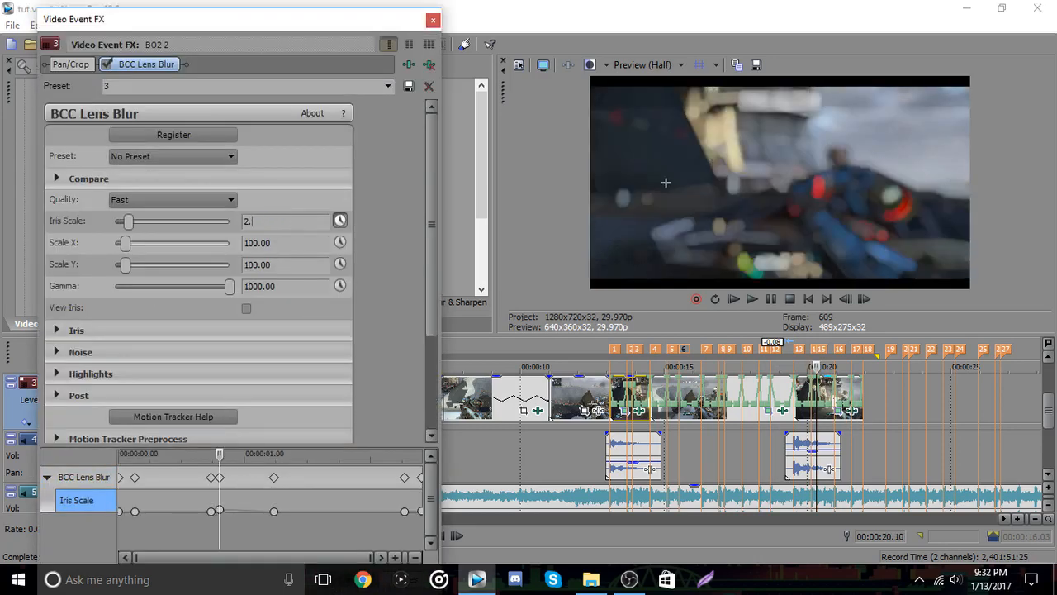
{"action": "left_click", "coordinate": [433, 19]}
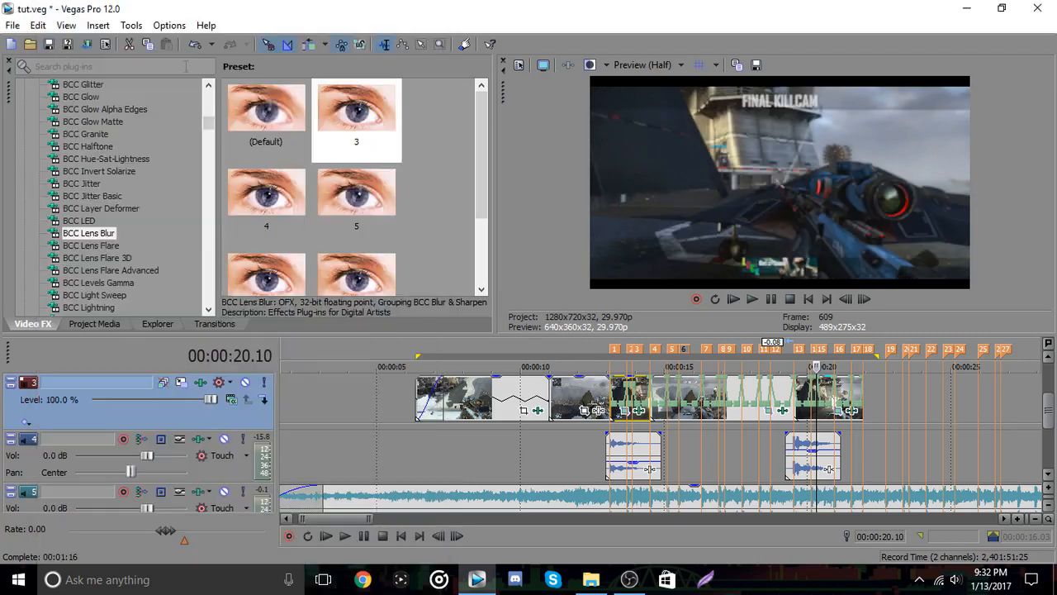
- Apply the S_Glint preset yemen to the last clip, which starts at marker 13
{"action": "left_click", "coordinate": [1018, 518]}
{"action": "left_click", "coordinate": [82, 171]}
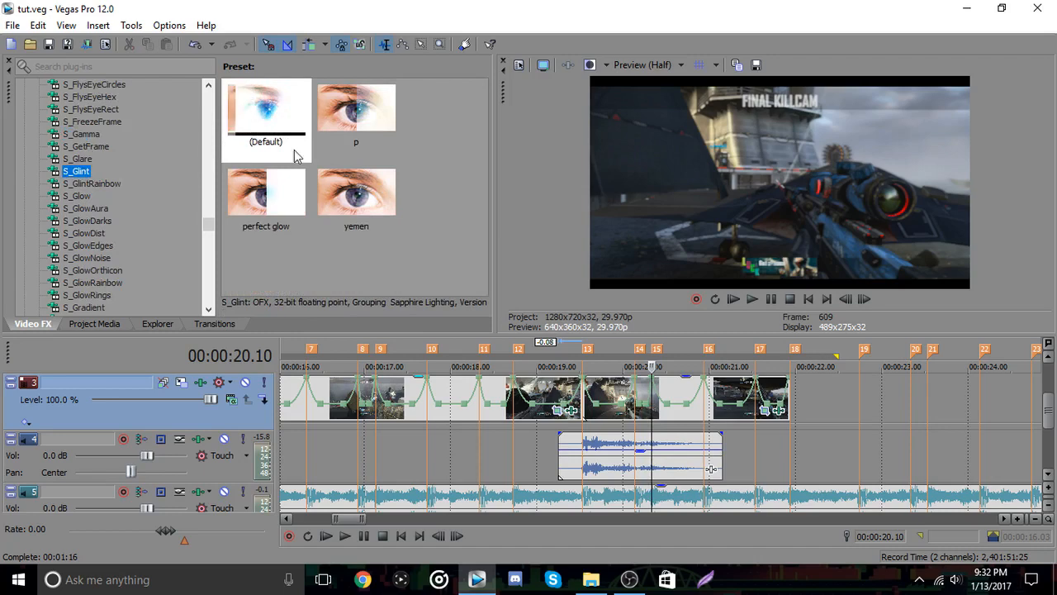
{"action": "left_click_drag", "start_coordinate": [339, 210], "coordinate": [687, 399]}
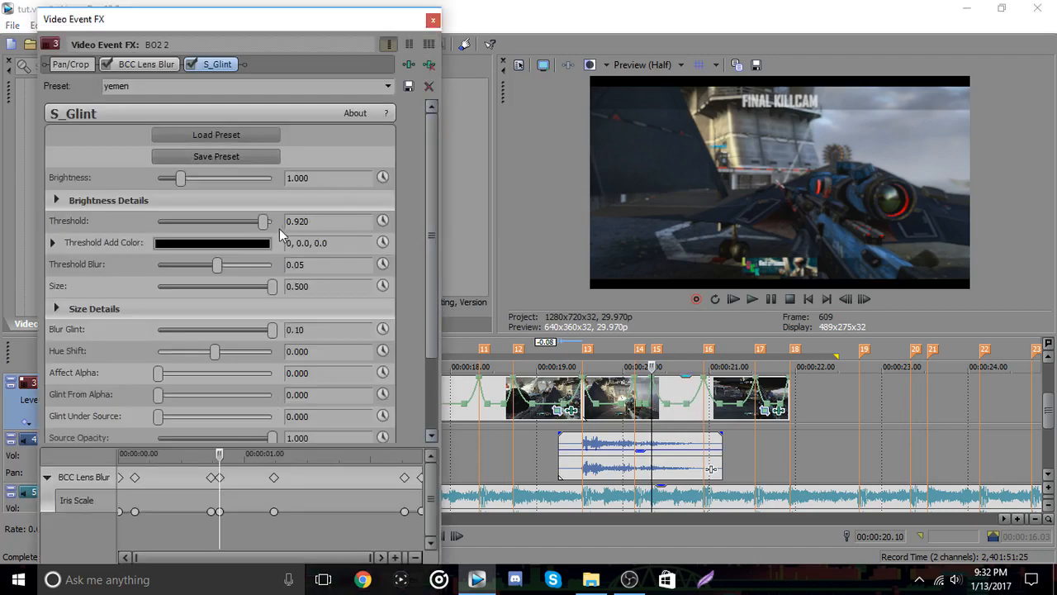
- Lower the glint's Threshold to 0.517 and play back the clip from around marker 13 to check the flash
{"action": "left_click", "coordinate": [610, 342]}
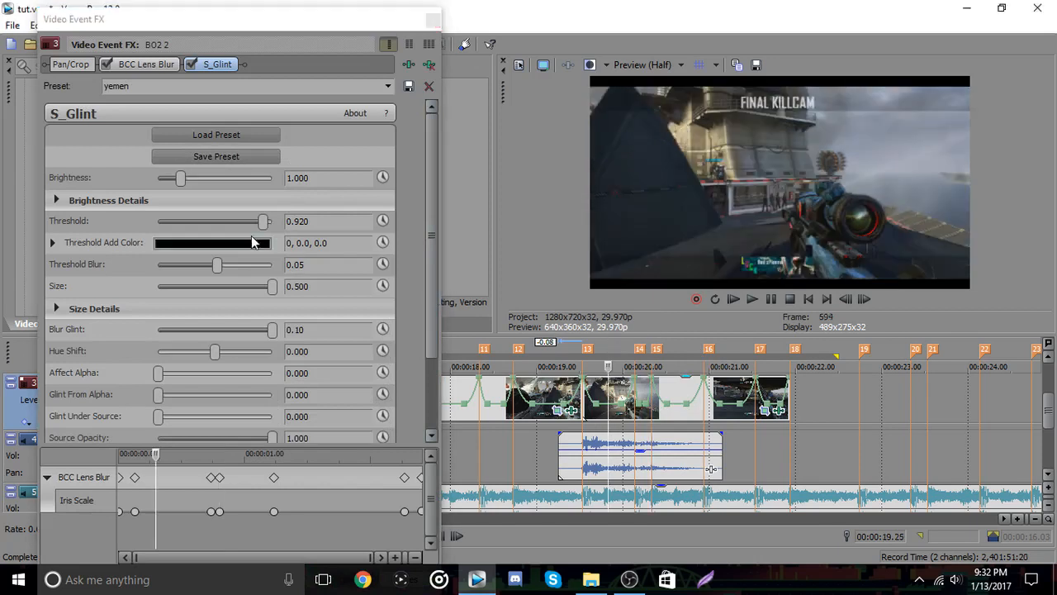
{"action": "left_click_drag", "start_coordinate": [262, 223], "coordinate": [216, 221]}
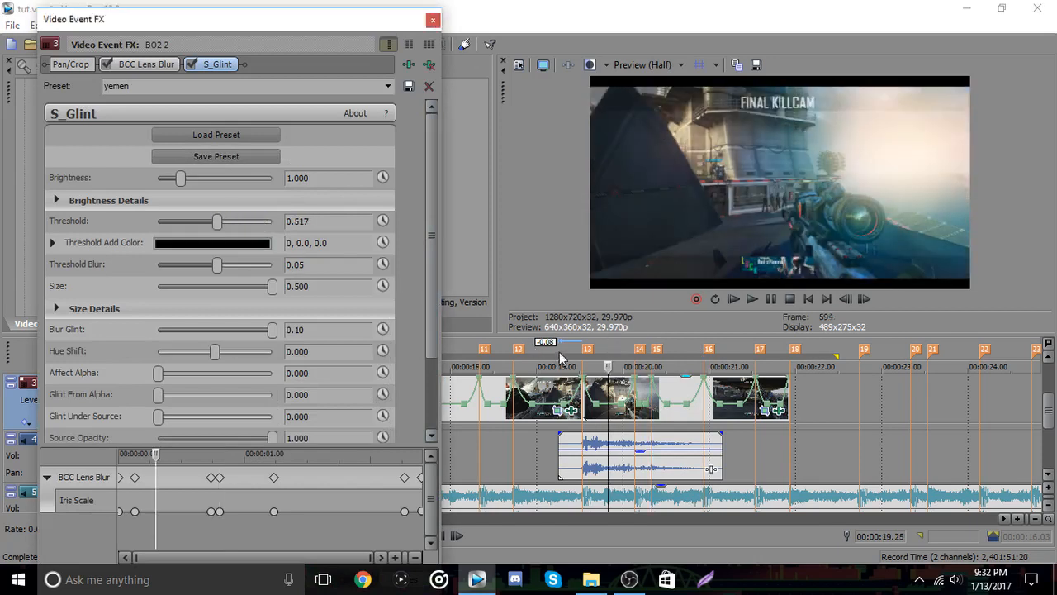
{"action": "left_click", "coordinate": [570, 352]}
{"action": "left_click", "coordinate": [769, 301]}
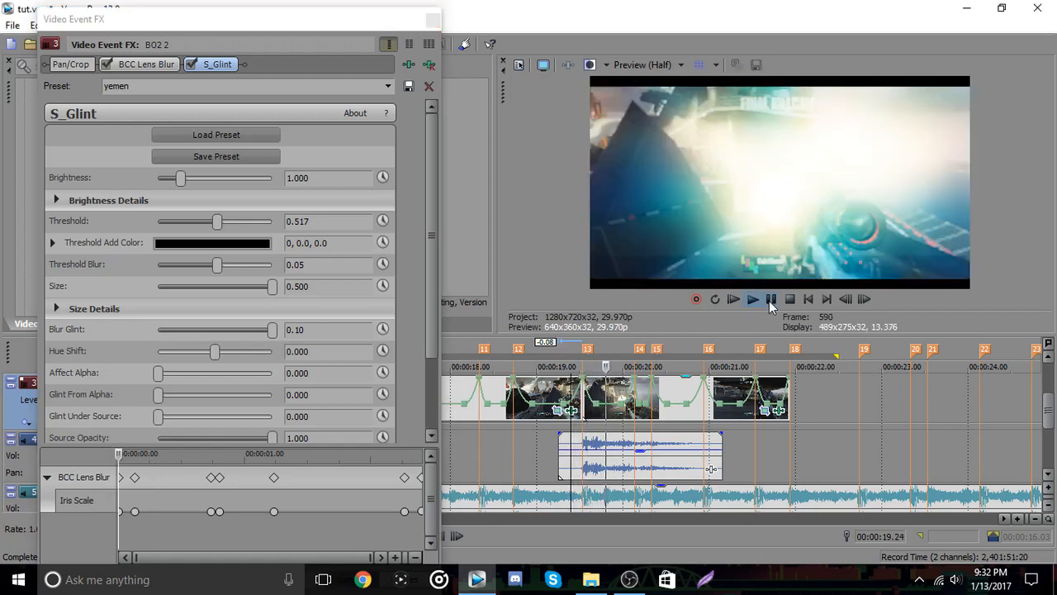
{"action": "left_click", "coordinate": [769, 300]}
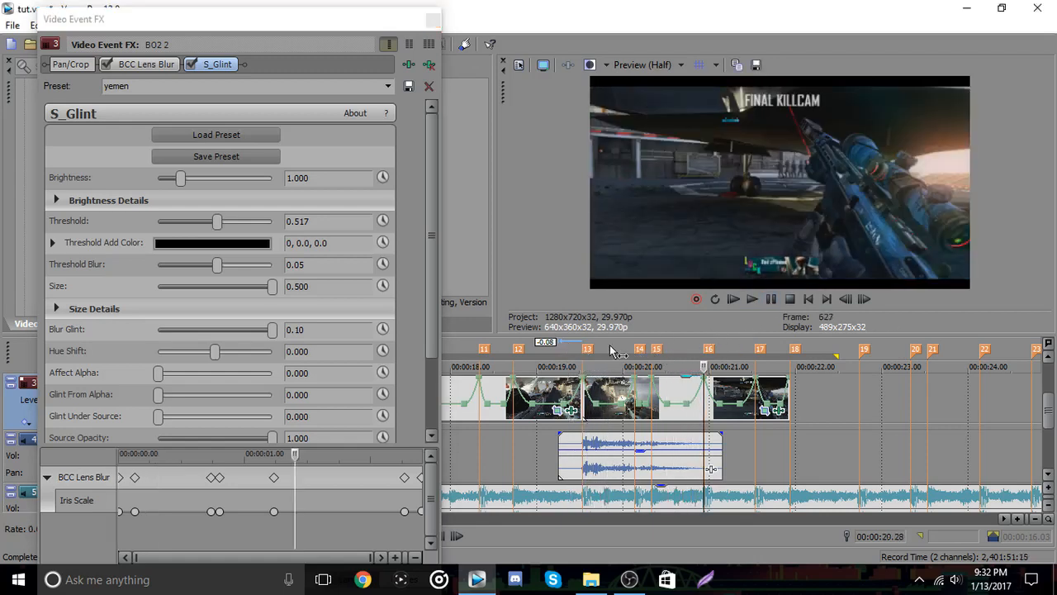
{"action": "left_click", "coordinate": [584, 353]}
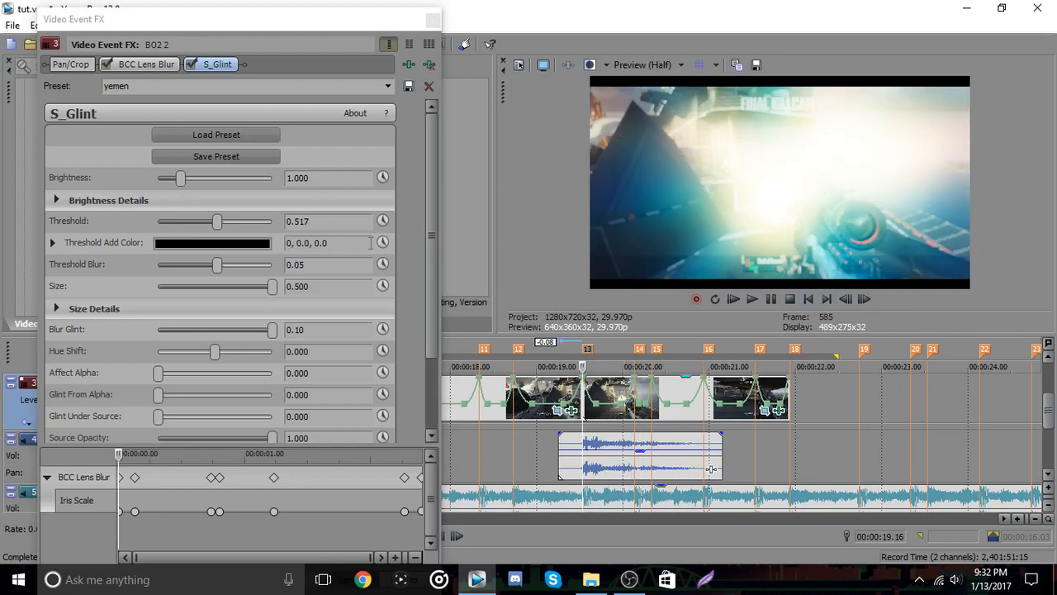
{"action": "key", "text": "space"}
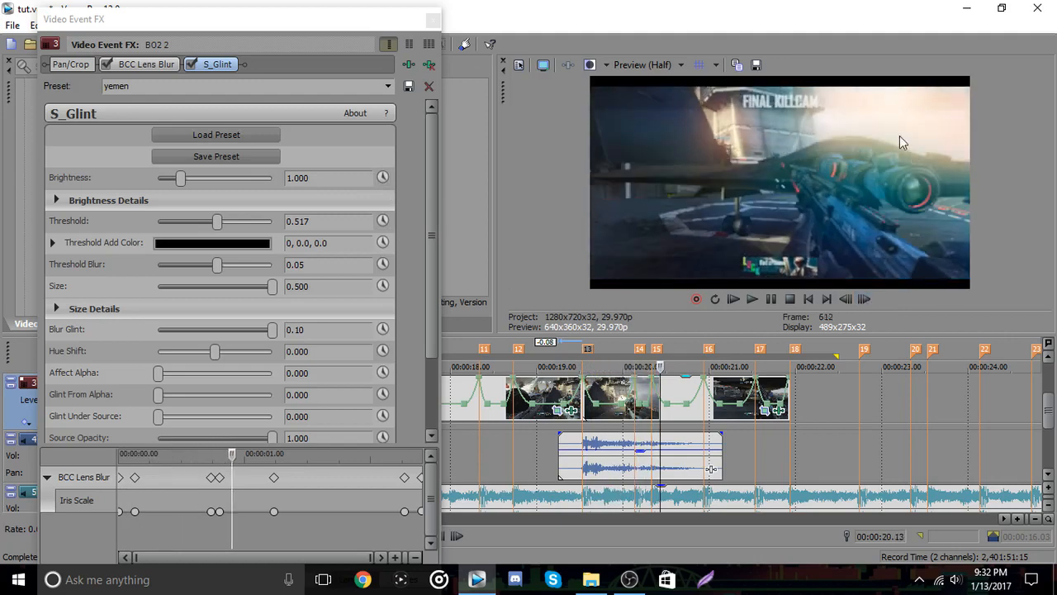
{"action": "key", "text": "space"}
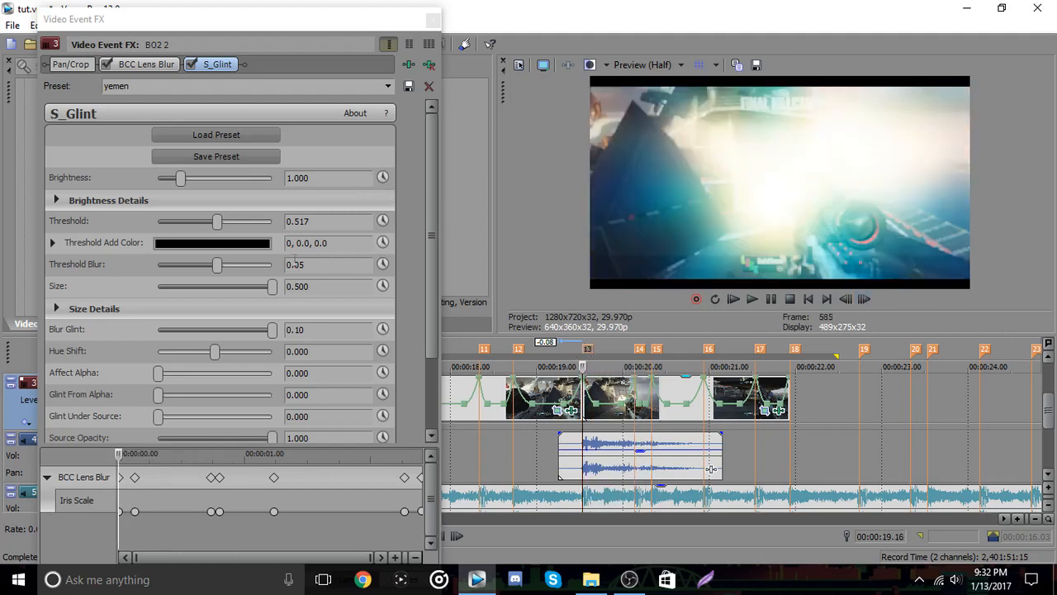
- Enable Threshold animation on S_Glint at the last clip's start and add a second keyframe two frames in
{"action": "left_click", "coordinate": [382, 220]}
{"action": "left_click", "coordinate": [123, 525]}
{"action": "left_click", "coordinate": [864, 299]}
{"action": "left_click", "coordinate": [864, 299]}
{"action": "left_click", "coordinate": [864, 299]}
{"action": "left_click", "coordinate": [846, 299]}
{"action": "left_click_drag", "start_coordinate": [351, 9], "coordinate": [350, 0]}
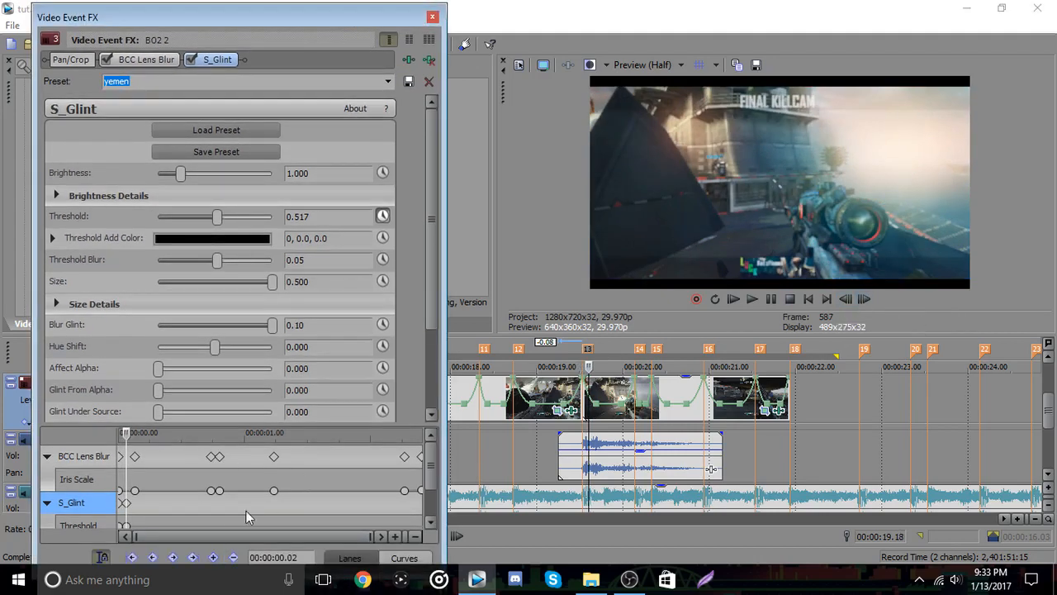
- Set the glint's Threshold to 0.639 at the clip start and adjust the first two S_Glint keyframes
{"action": "left_click", "coordinate": [124, 524]}
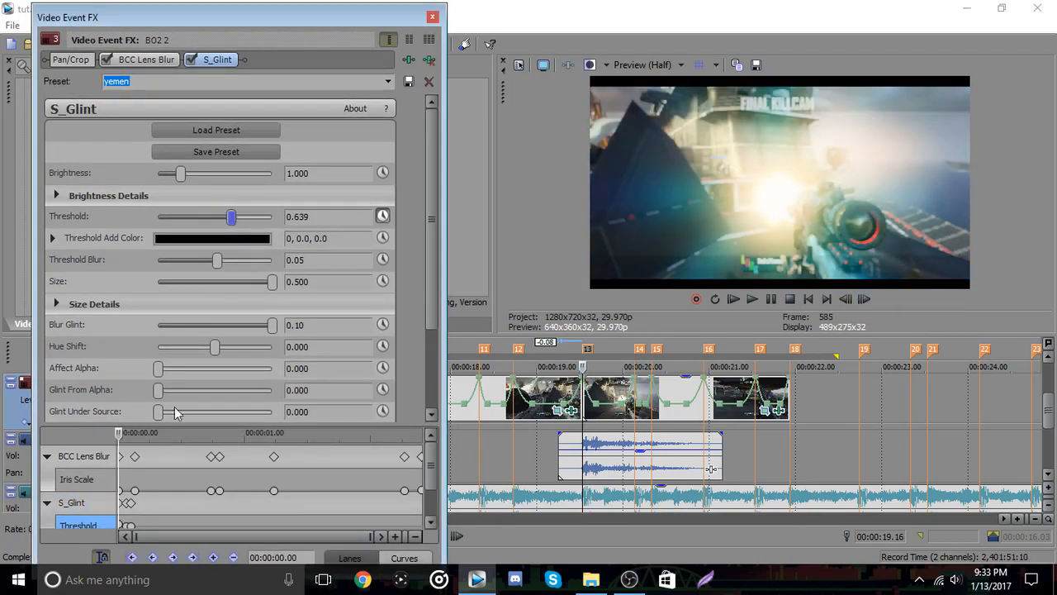
{"action": "right_click", "coordinate": [121, 503]}
{"action": "left_click", "coordinate": [179, 304]}
{"action": "right_click", "coordinate": [126, 502]}
{"action": "left_click", "coordinate": [165, 272]}
{"action": "left_click", "coordinate": [131, 502]}
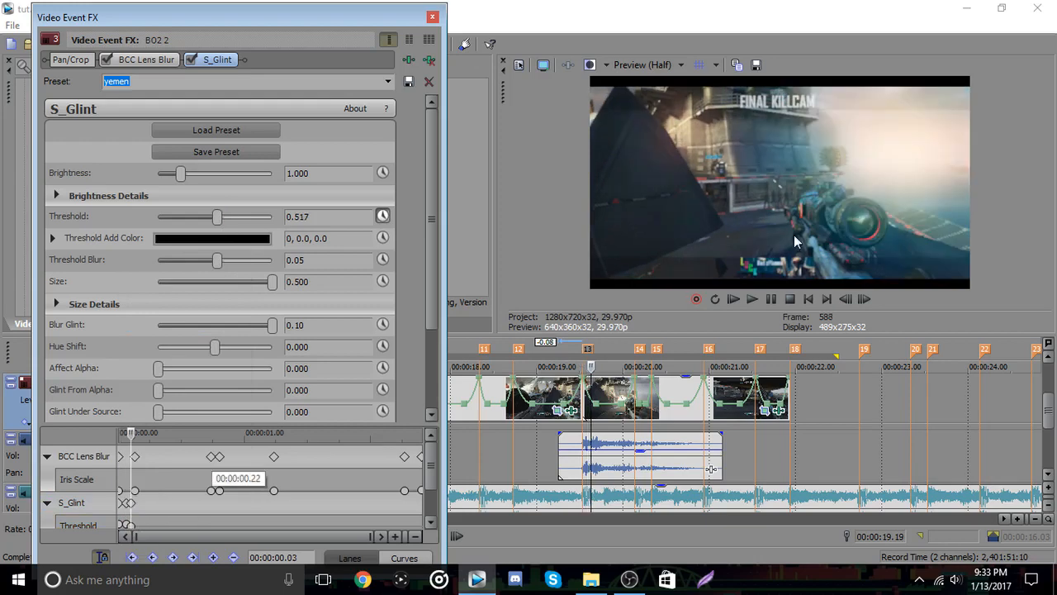
{"action": "left_click", "coordinate": [434, 15]}
- Save the project and play back the glint flash around marker 13
{"action": "left_click", "coordinate": [51, 44]}
{"action": "left_click", "coordinate": [760, 296]}
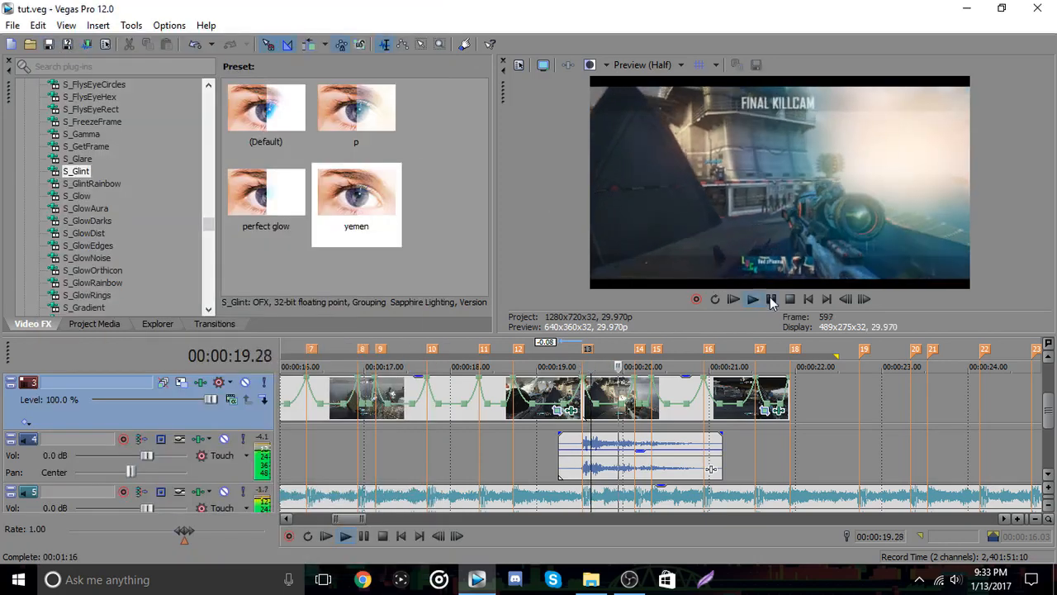
{"action": "left_click", "coordinate": [775, 299]}
{"action": "left_click", "coordinate": [569, 350]}
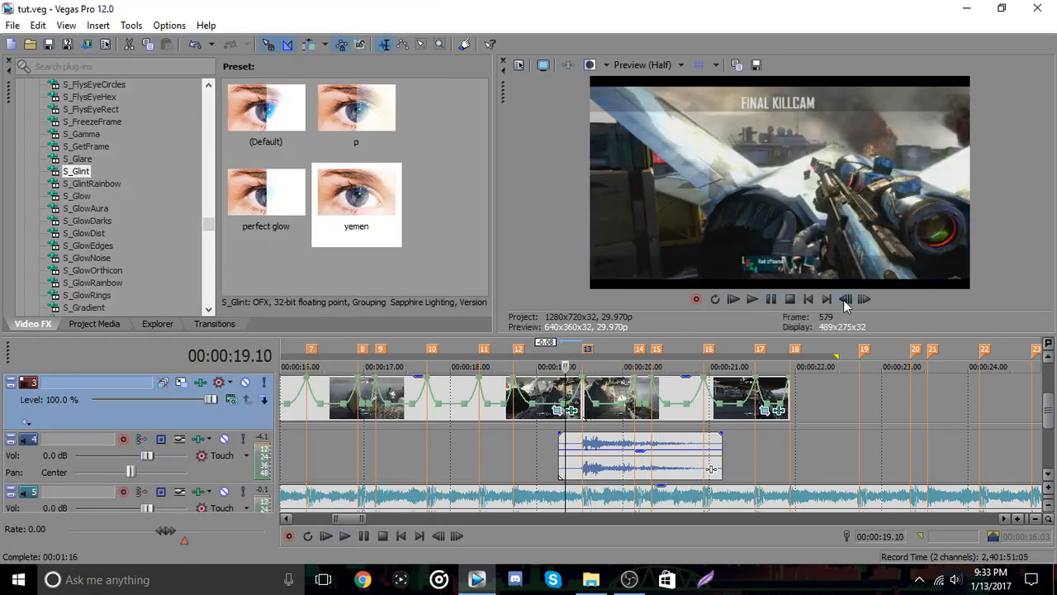
{"action": "left_click", "coordinate": [771, 302]}
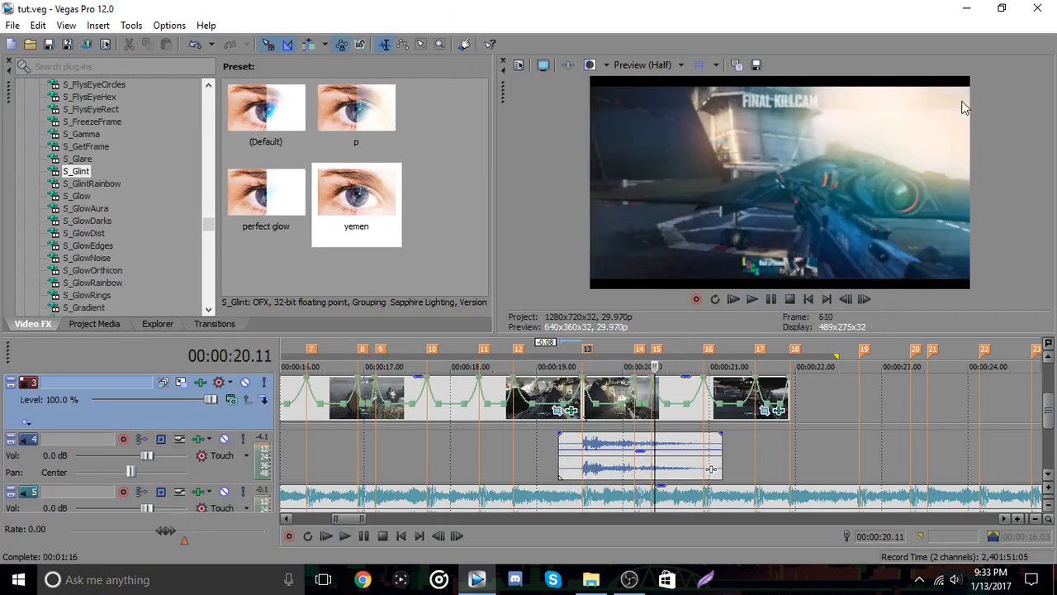
- Apply the S_Glint yemen preset to the clip between markers 4 and 13 and set its Threshold to 0.816
{"action": "left_click", "coordinate": [1036, 520]}
{"action": "left_click", "coordinate": [533, 401]}
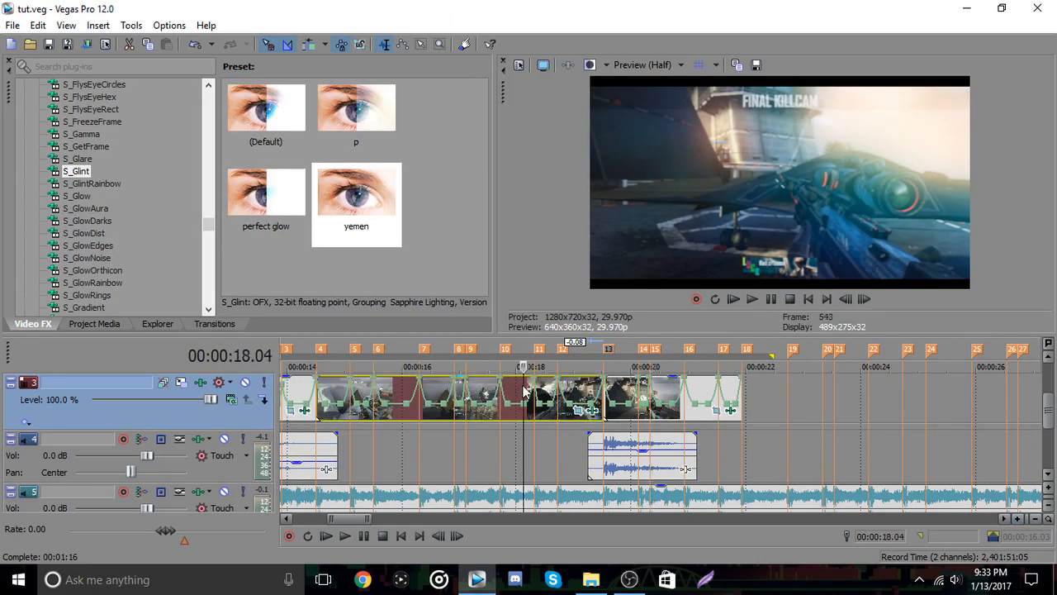
{"action": "left_click_drag", "start_coordinate": [356, 202], "coordinate": [668, 417]}
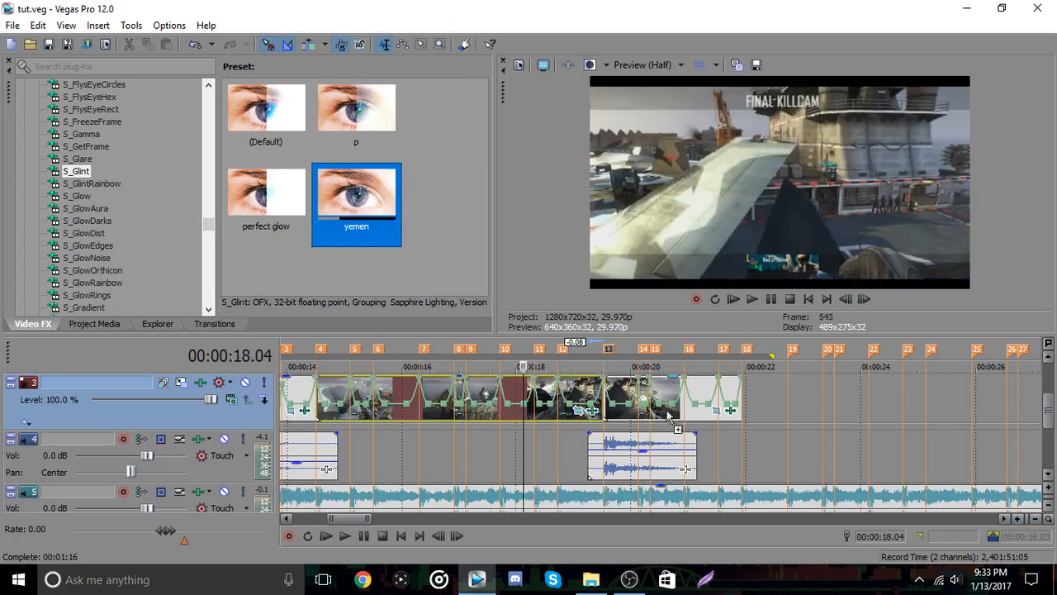
{"action": "left_click_drag", "start_coordinate": [538, 400], "coordinate": [541, 401]}
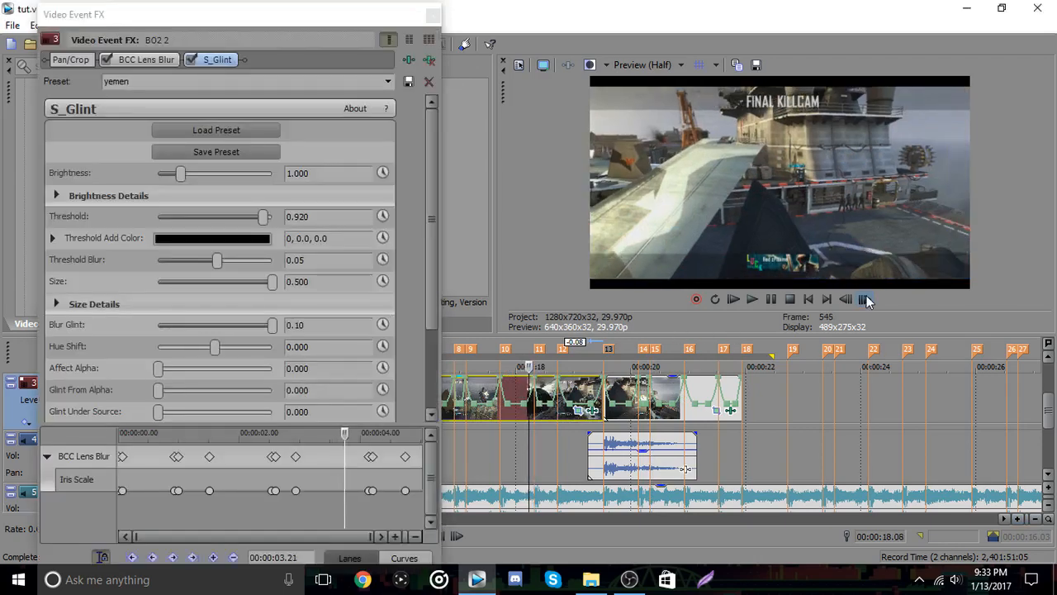
{"action": "left_click", "coordinate": [455, 350]}
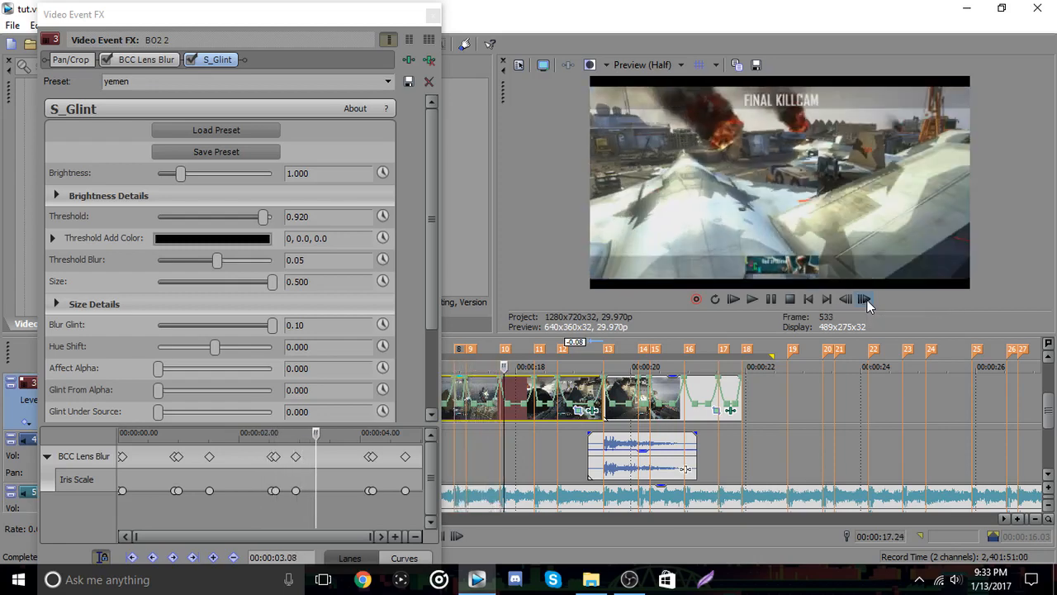
{"action": "left_click_drag", "start_coordinate": [258, 223], "coordinate": [251, 220]}
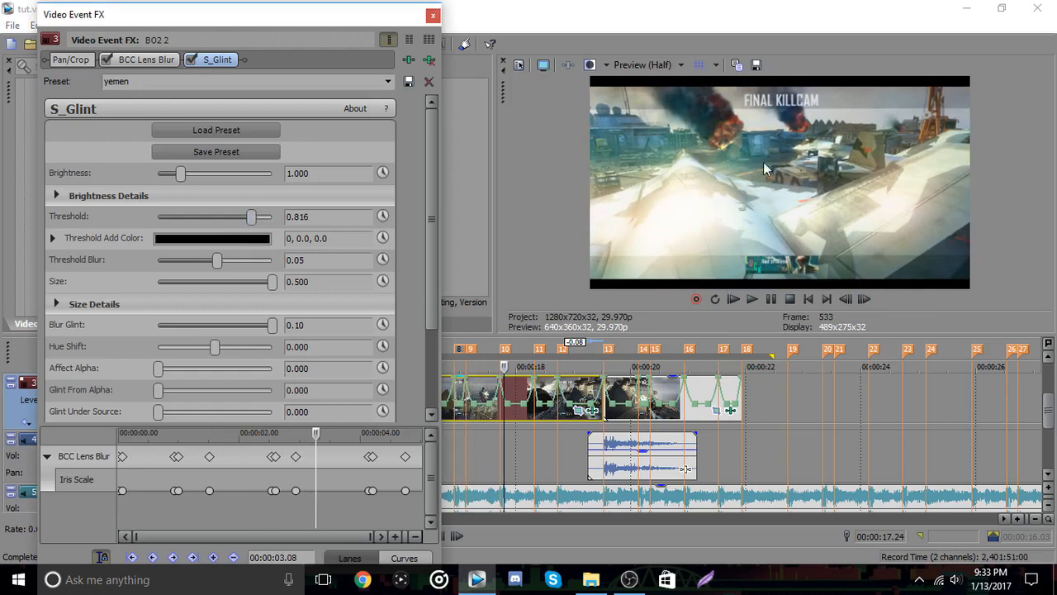
{"action": "left_click", "coordinate": [434, 17]}
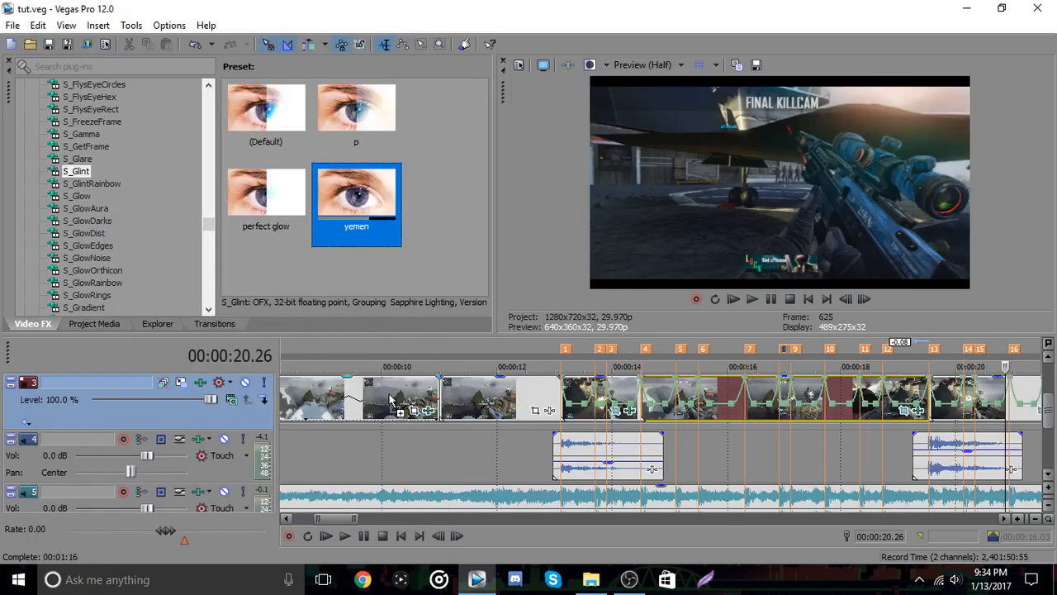
- Apply the S_Glint yemen preset to the opening gameplay clip and close its effect settings
{"action": "left_click", "coordinate": [500, 406]}
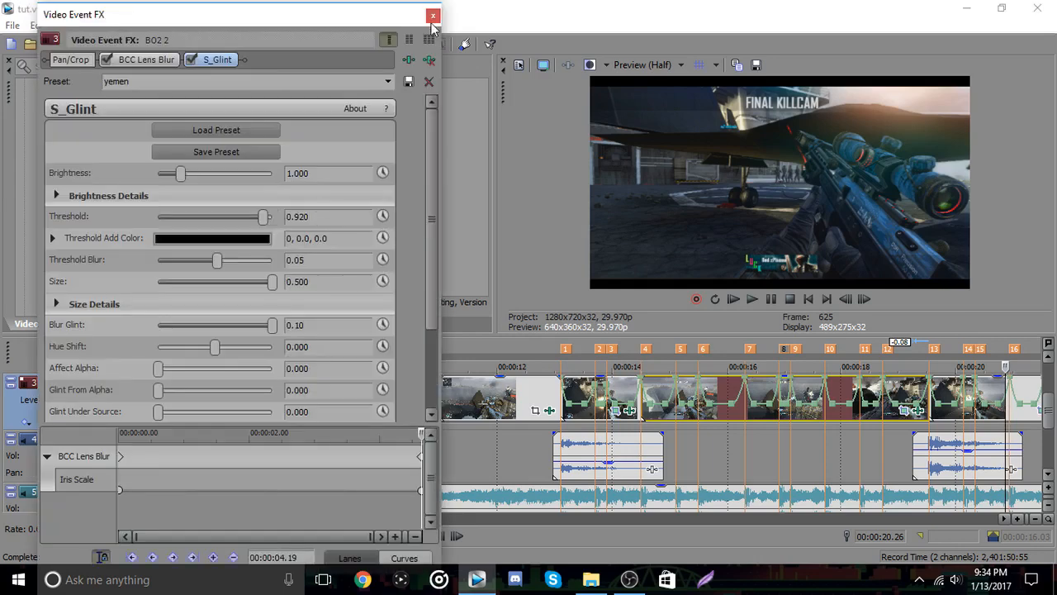
{"action": "left_click", "coordinate": [432, 16]}
{"action": "left_click", "coordinate": [428, 381]}
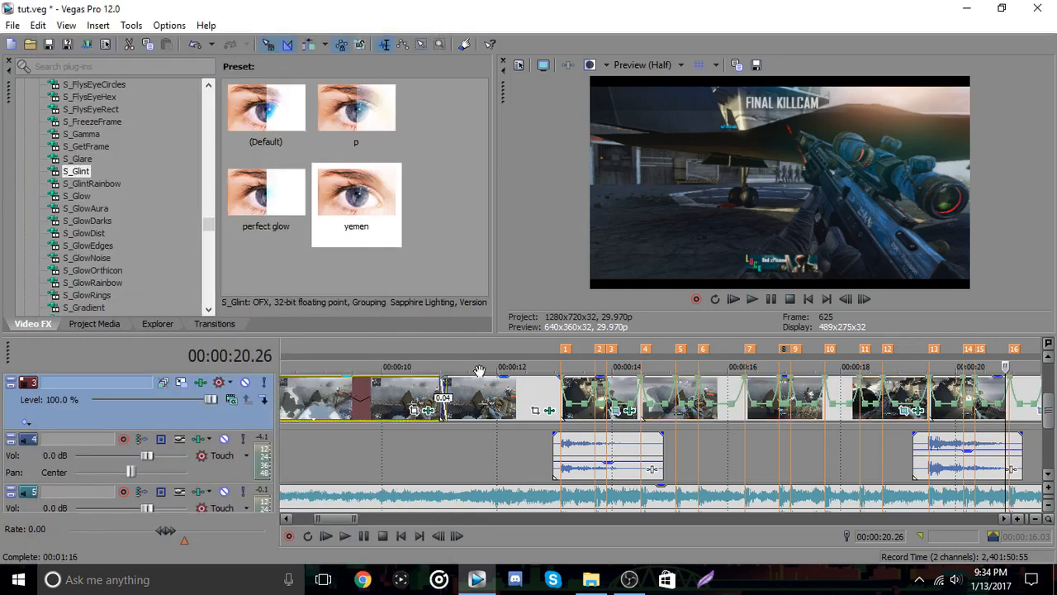
- At 00:00:09.08, set the opening clip's S_Glint Threshold to 0.565 and enable Threshold animation
{"action": "left_click", "coordinate": [341, 407]}
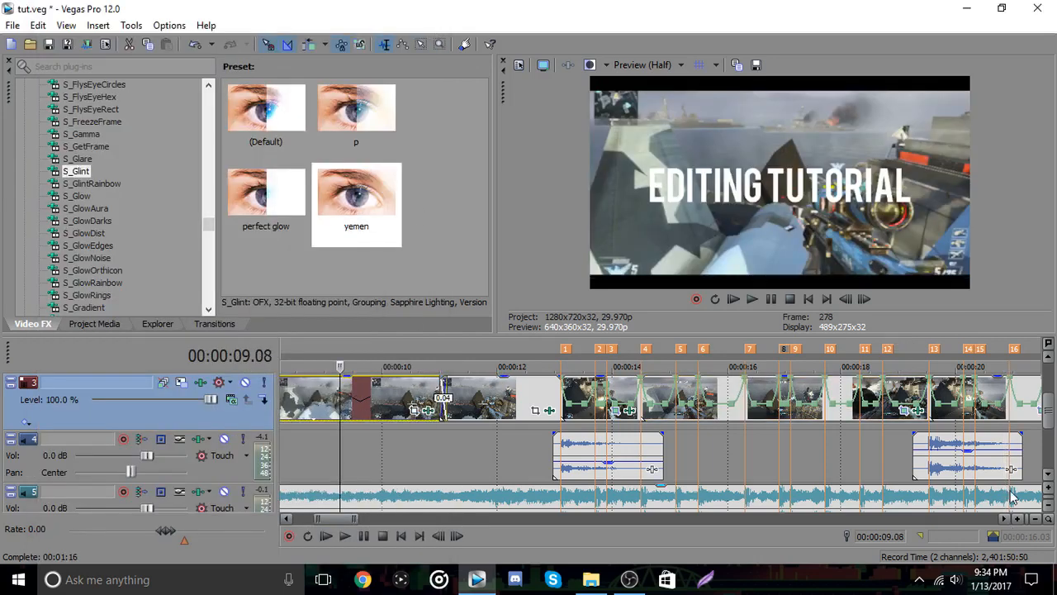
{"action": "left_click", "coordinate": [1036, 519]}
{"action": "left_click_drag", "start_coordinate": [552, 395], "coordinate": [570, 402]}
{"action": "left_click", "coordinate": [586, 411]}
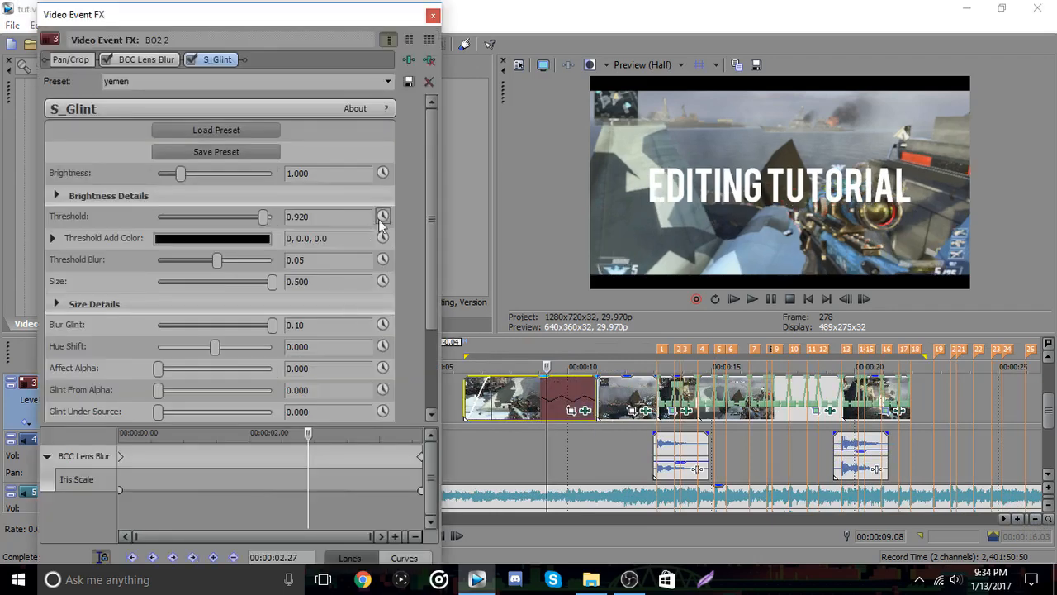
{"action": "left_click_drag", "start_coordinate": [257, 223], "coordinate": [221, 219]}
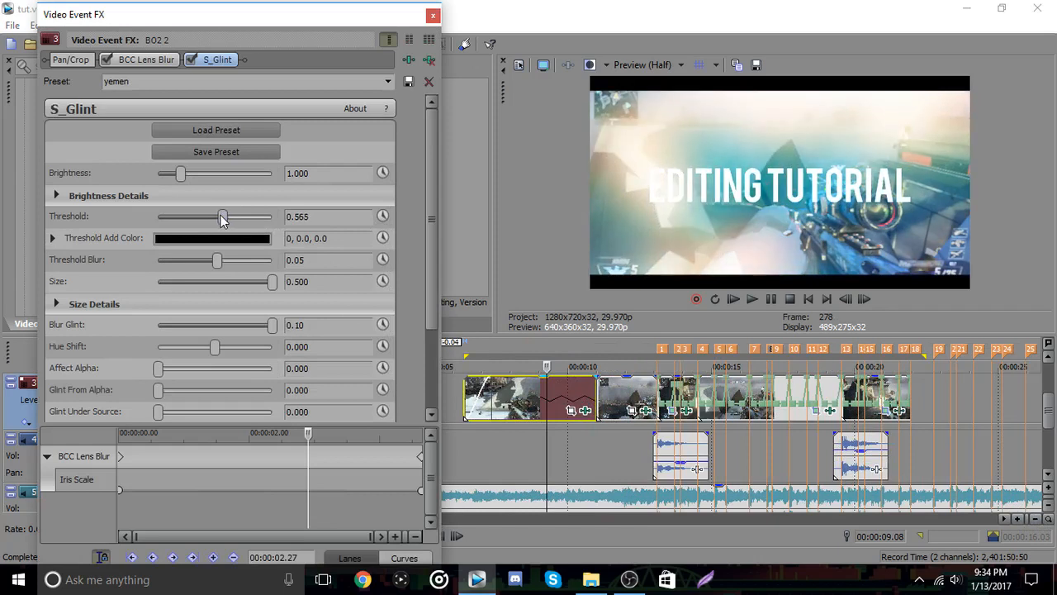
{"action": "left_click", "coordinate": [382, 218]}
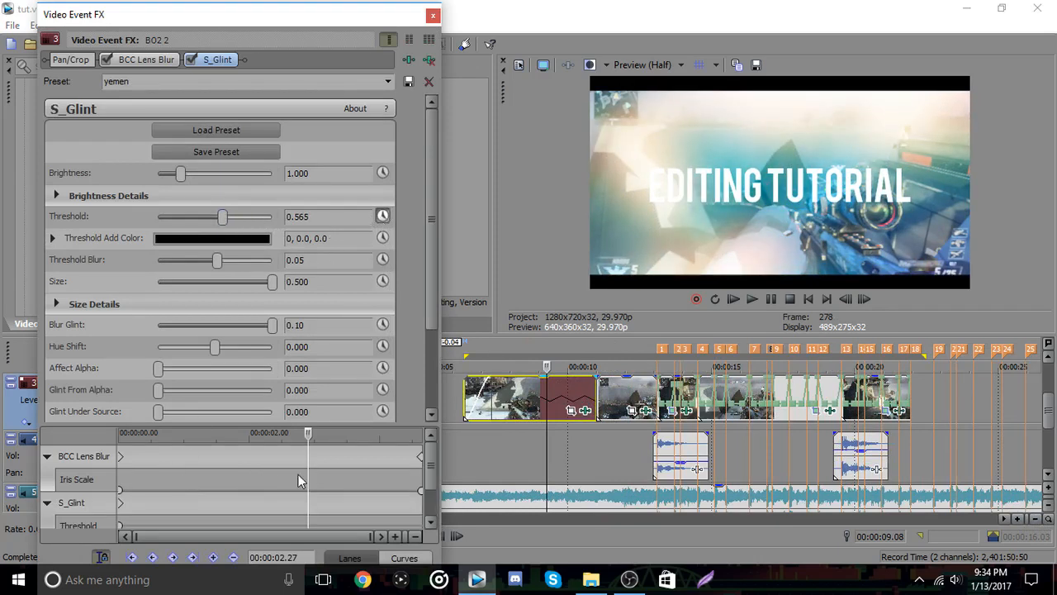
- Add an S_Glint Threshold keyframe of 0.633 at 00:00:10.28, near the opening clip's end
{"action": "left_click", "coordinate": [366, 511]}
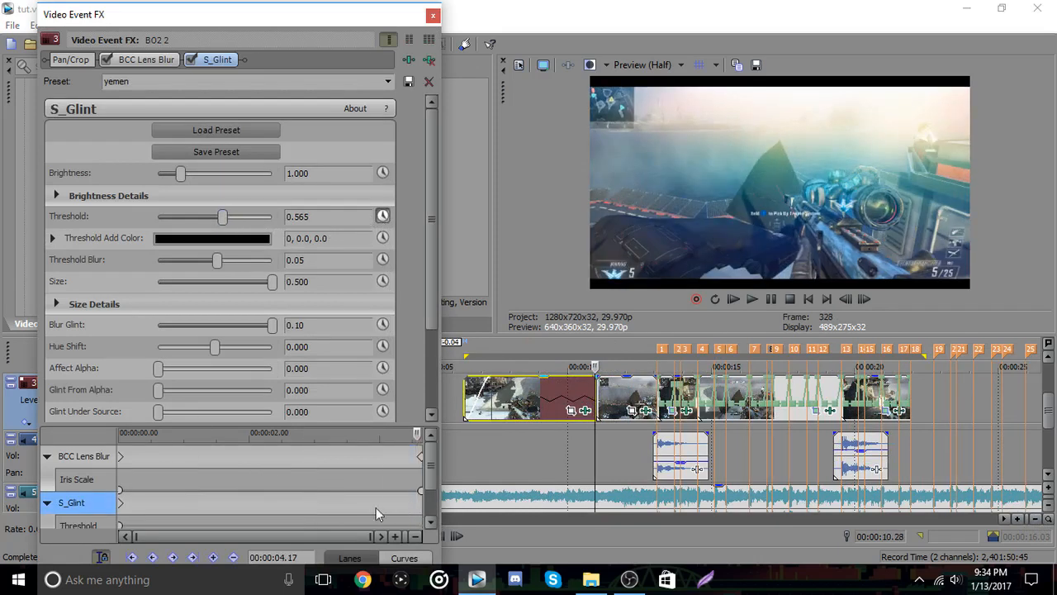
{"action": "mouse_move", "coordinate": [223, 218]}
{"action": "left_mouse_down"}
{"action": "mouse_move", "coordinate": [248, 218]}
{"action": "mouse_move", "coordinate": [232, 227]}
{"action": "left_mouse_up"}
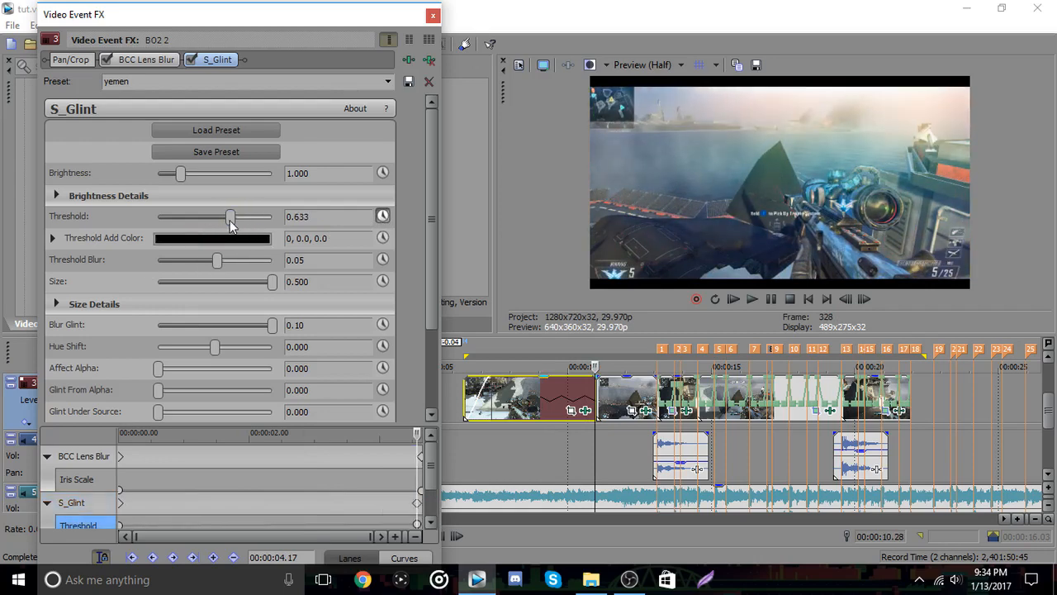
{"action": "left_click", "coordinate": [864, 299]}
{"action": "left_click", "coordinate": [846, 299]}
- Adjust the opening clip's S_Glint keyframe near its end and save the project
{"action": "left_click", "coordinate": [585, 411]}
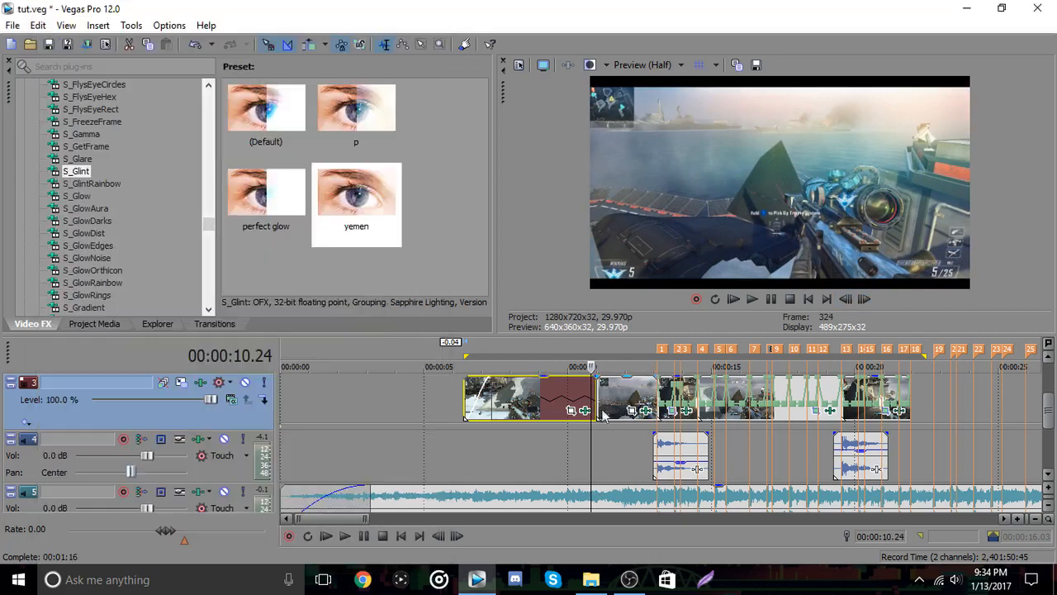
{"action": "left_click", "coordinate": [417, 503]}
{"action": "left_click", "coordinate": [585, 410]}
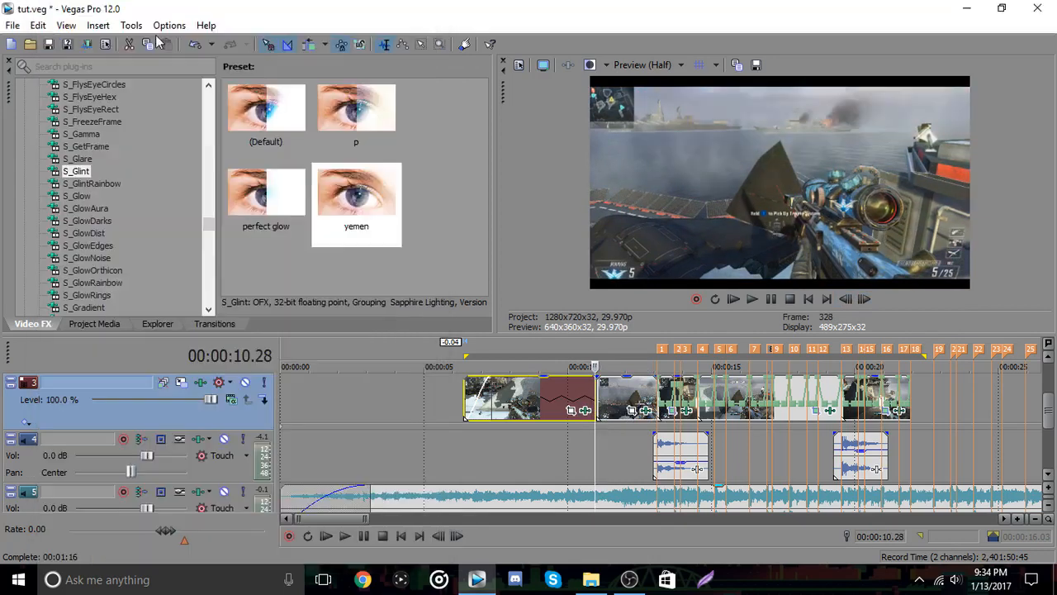
{"action": "left_click", "coordinate": [585, 411]}
{"action": "left_click", "coordinate": [584, 410]}
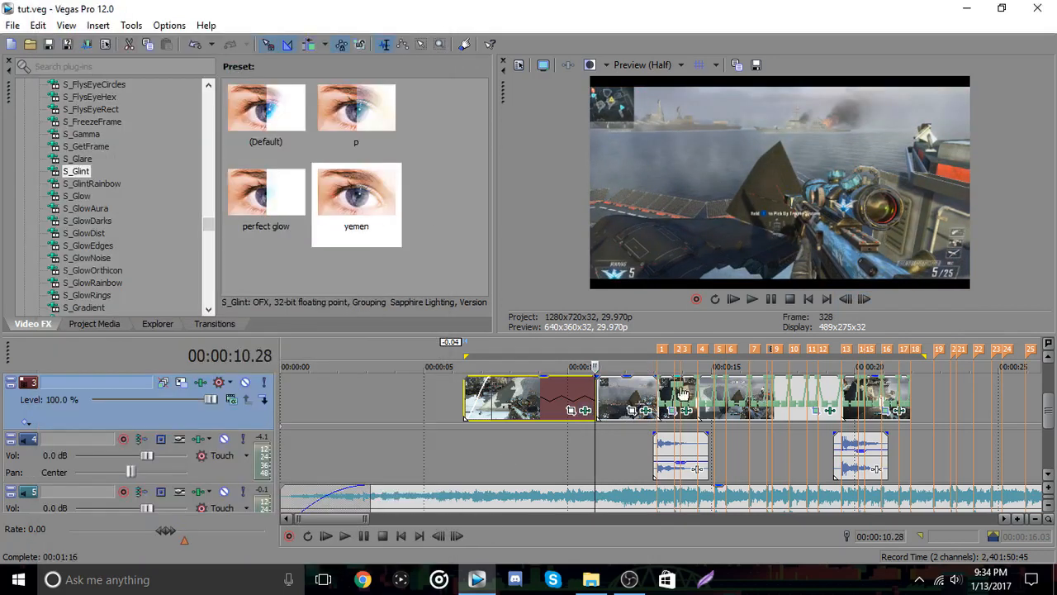
- Apply the S_Glint yemen preset to the clip between markers 1 and 4
{"action": "left_click", "coordinate": [654, 397]}
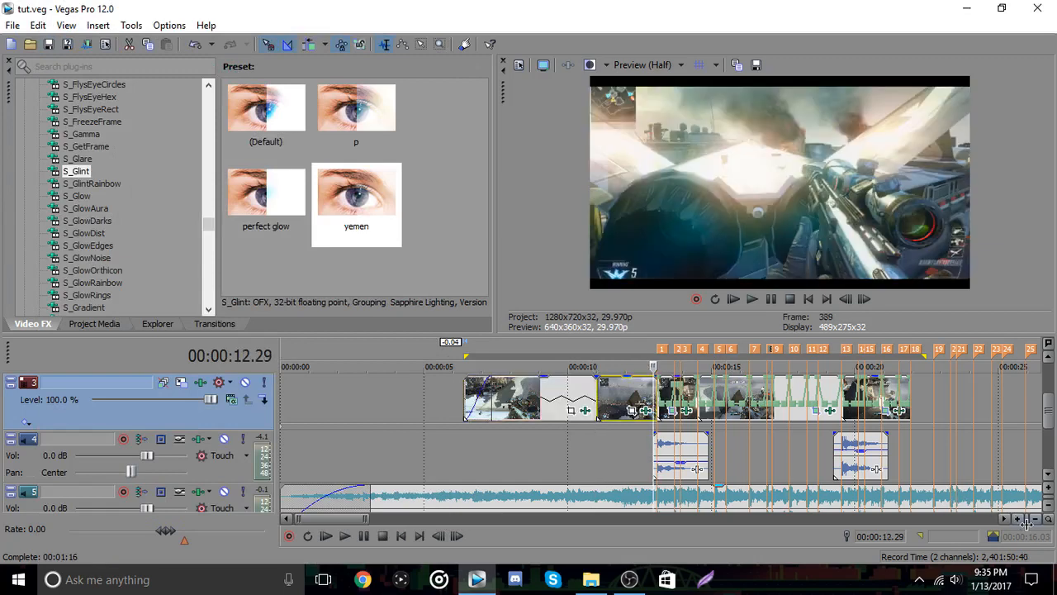
{"action": "scroll", "coordinate": [991, 512], "scroll_direction": "up", "scroll_amount": 5}
{"action": "left_click", "coordinate": [730, 395]}
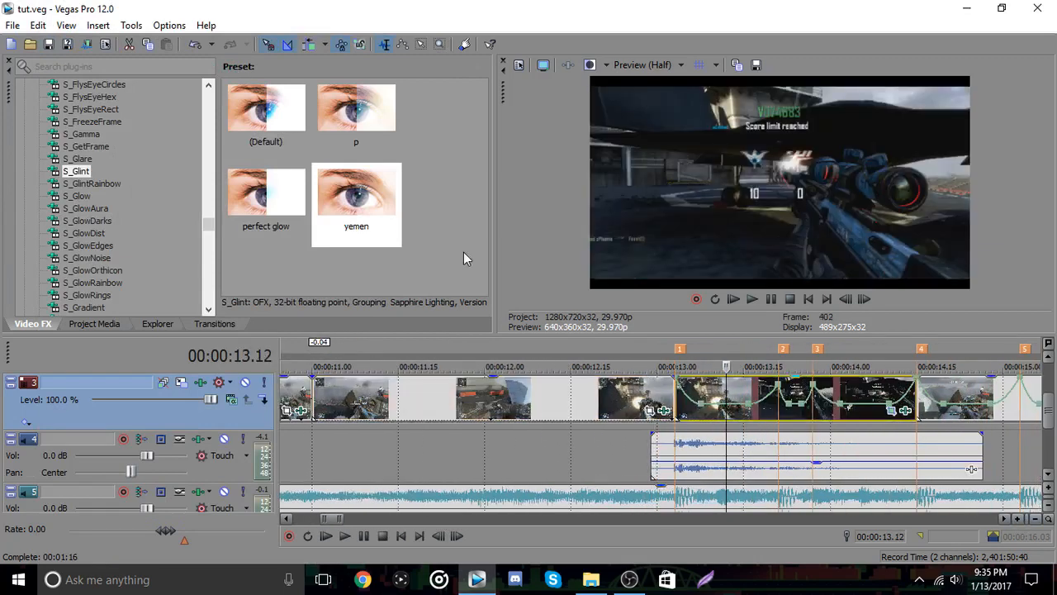
{"action": "left_click", "coordinate": [345, 196]}
{"action": "left_click_drag", "start_coordinate": [761, 410], "coordinate": [760, 411]}
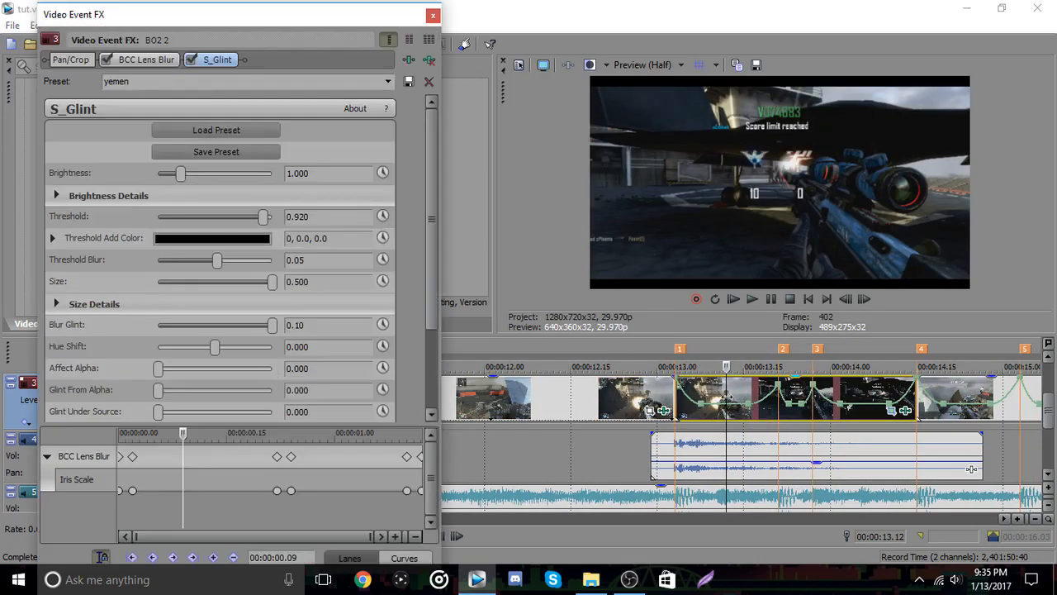
- At 00:00:13.07, set the S_Glint Threshold of the clip starting at marker 1 to 0.510 and save the project
{"action": "left_click", "coordinate": [697, 388]}
{"action": "left_click_drag", "start_coordinate": [265, 217], "coordinate": [216, 216]}
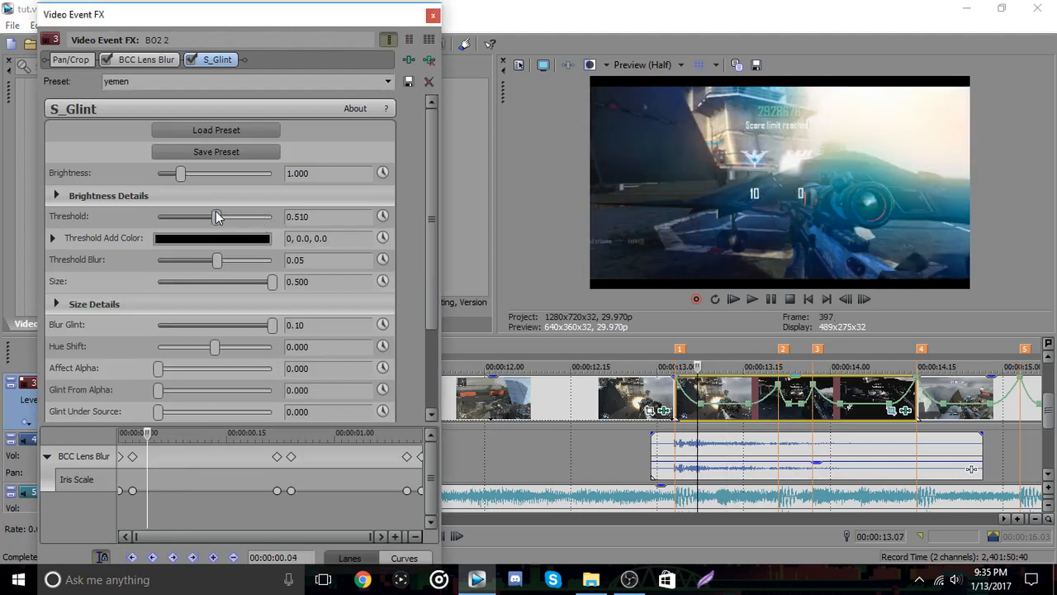
{"action": "left_click", "coordinate": [431, 16]}
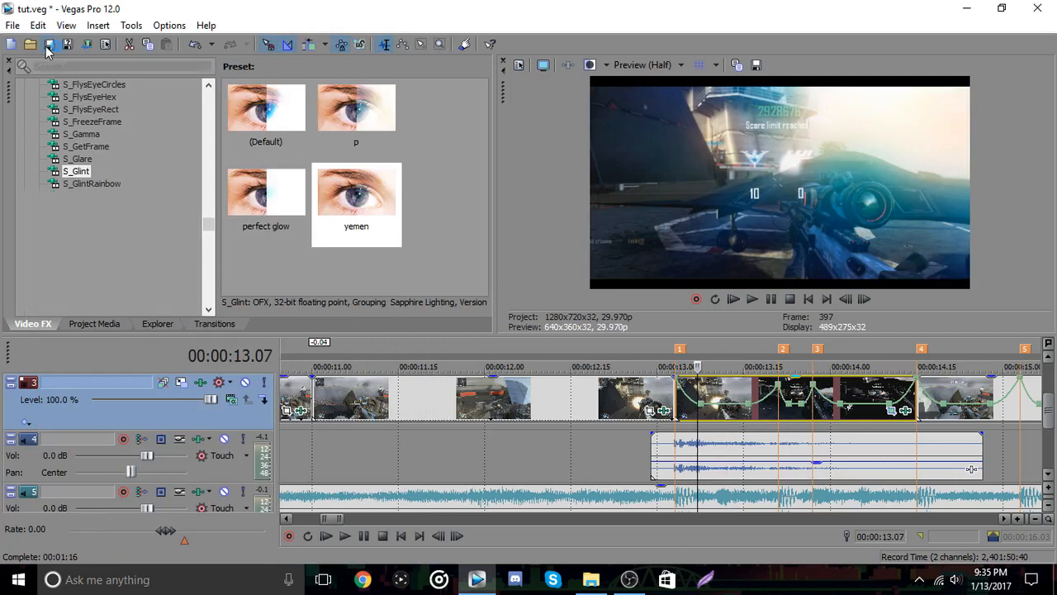
- Apply the RSMB motion blur effect with the "my settings" preset to all of track 3
{"action": "left_click_drag", "start_coordinate": [207, 228], "coordinate": [216, 188]}
{"action": "left_click", "coordinate": [73, 295]}
{"action": "left_click", "coordinate": [350, 116]}
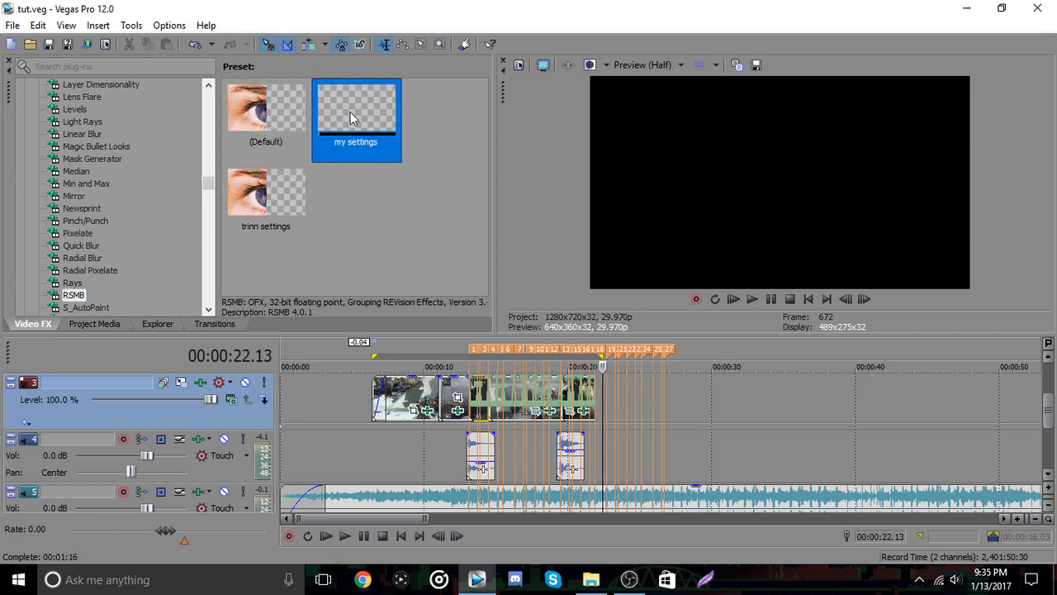
{"action": "left_click_drag", "start_coordinate": [692, 393], "coordinate": [692, 395]}
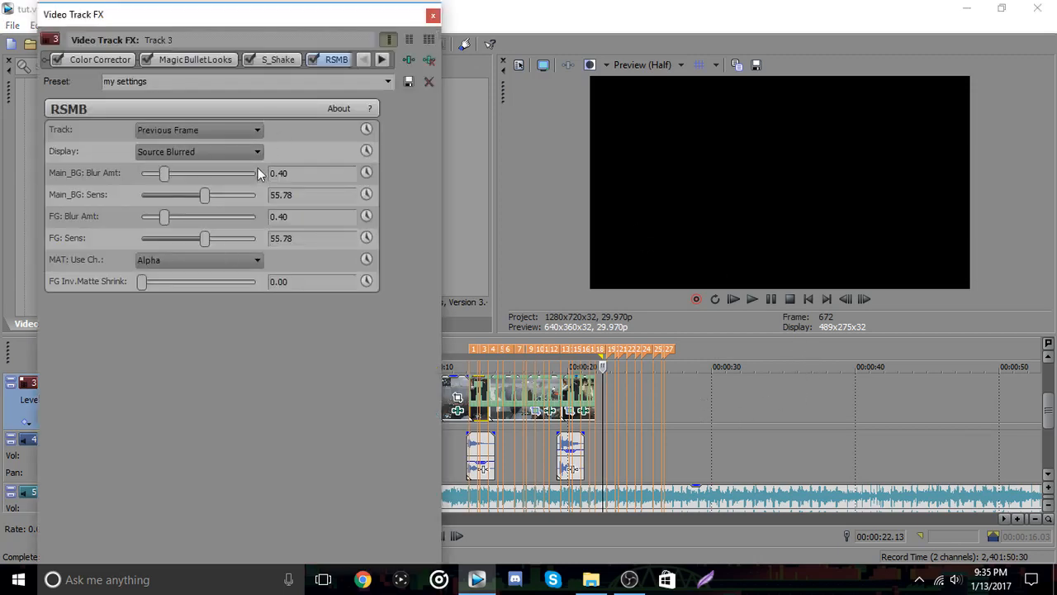
{"action": "left_click", "coordinate": [433, 16]}
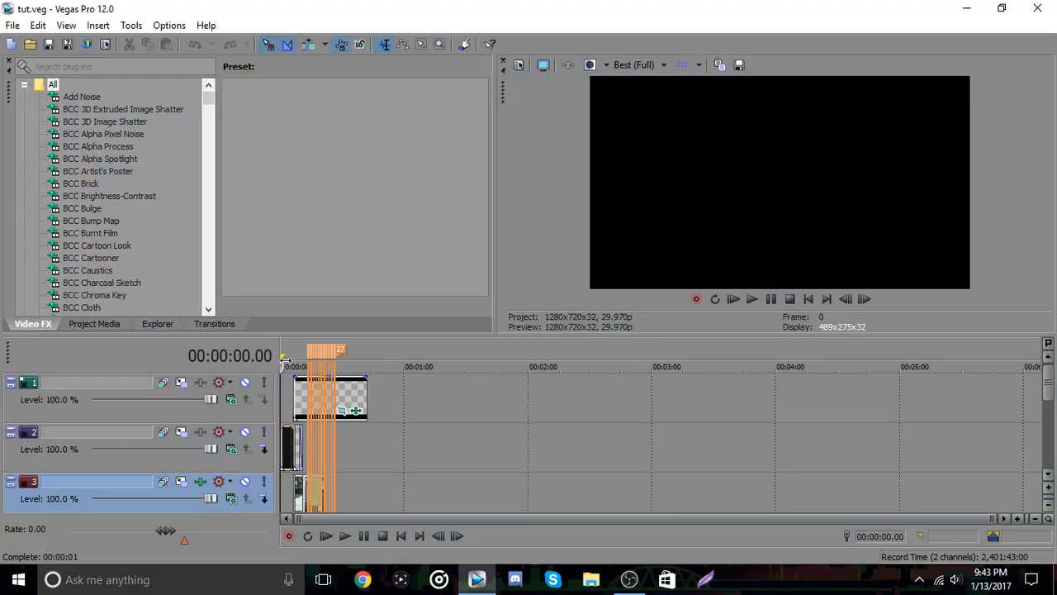
- Check the montage preview at the flash at 00:00:13.03, the second clip at 00:00:12.11, and marker 2
{"action": "left_click", "coordinate": [309, 362]}
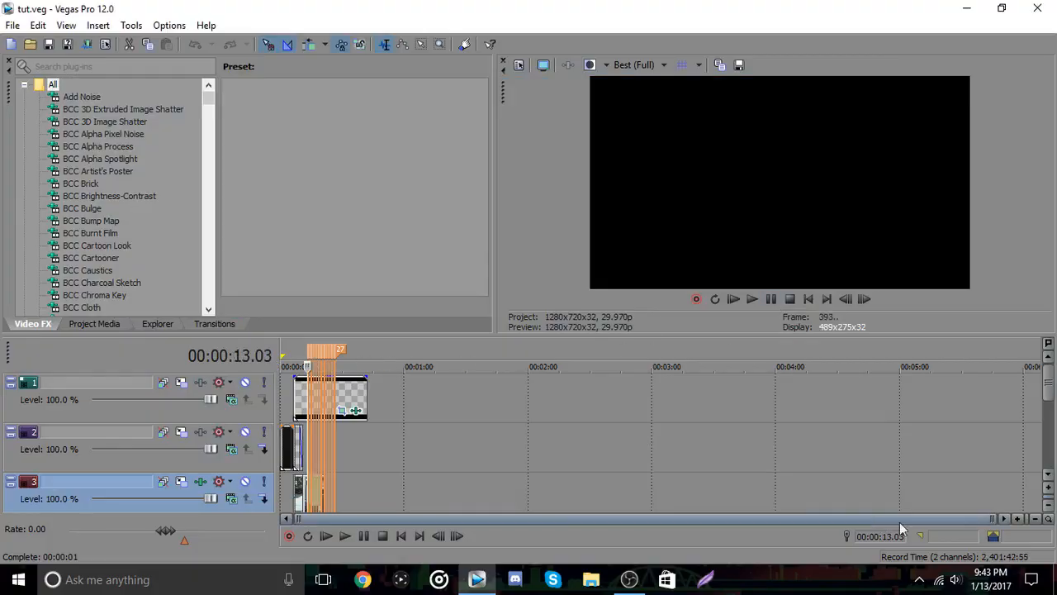
{"action": "left_click", "coordinate": [1018, 518]}
{"action": "left_click", "coordinate": [1018, 519]}
{"action": "left_click", "coordinate": [1018, 519]}
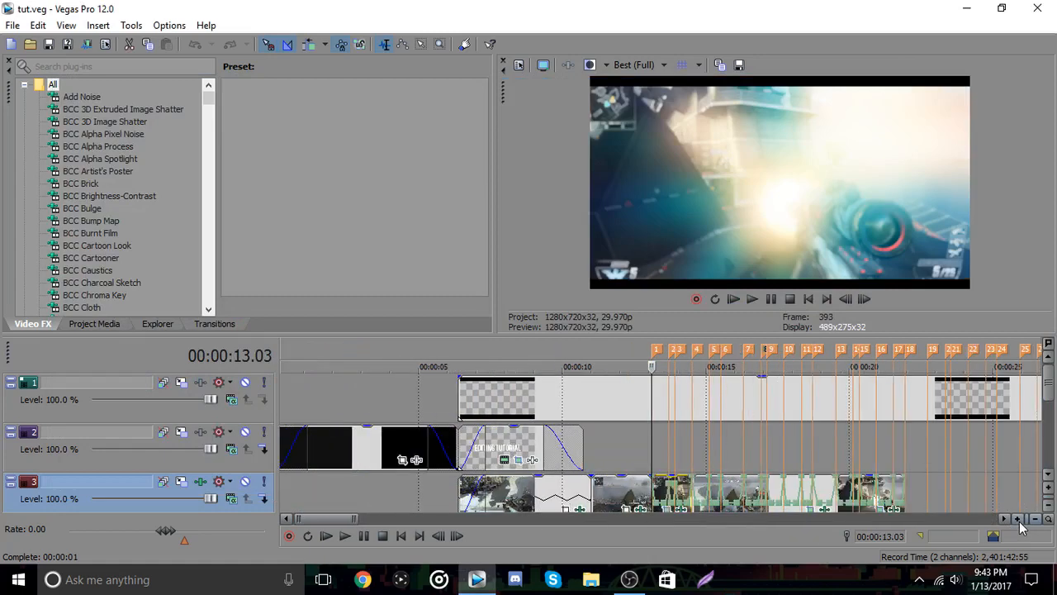
{"action": "left_click_drag", "start_coordinate": [1049, 385], "coordinate": [1050, 405]}
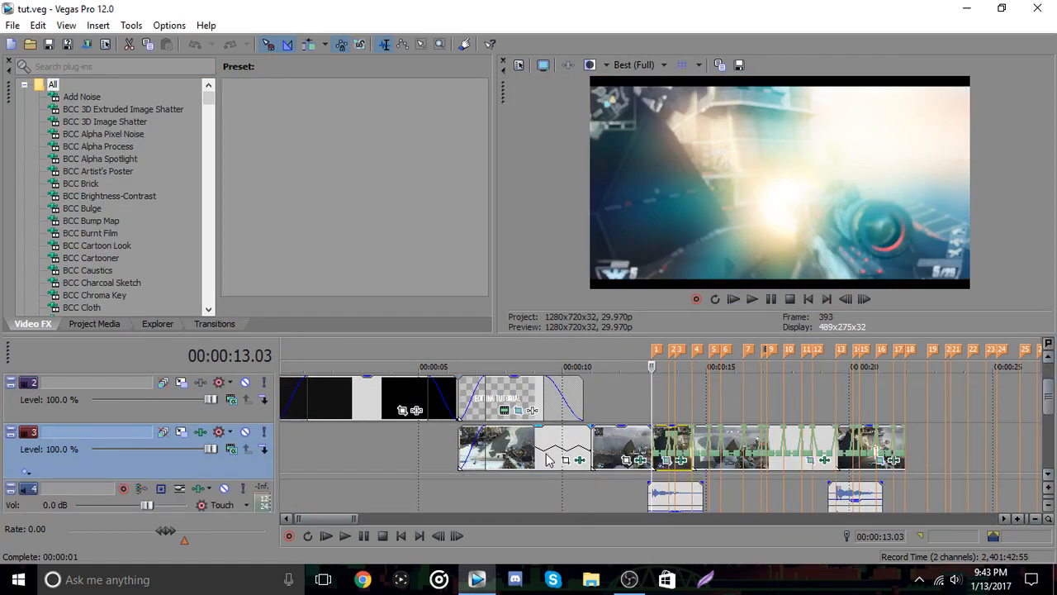
{"action": "left_click", "coordinate": [632, 440]}
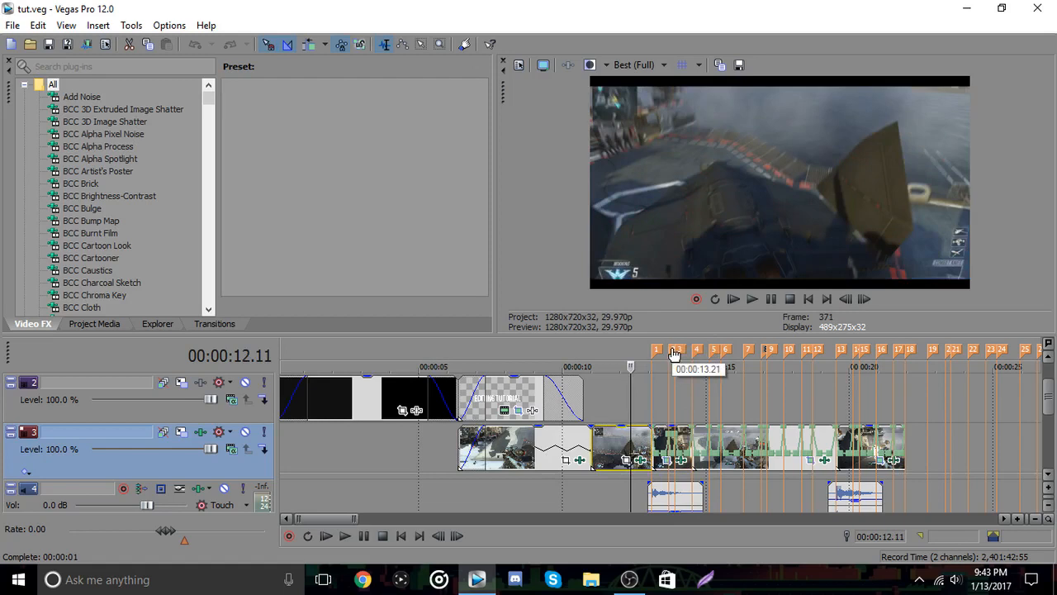
{"action": "left_click", "coordinate": [674, 350]}
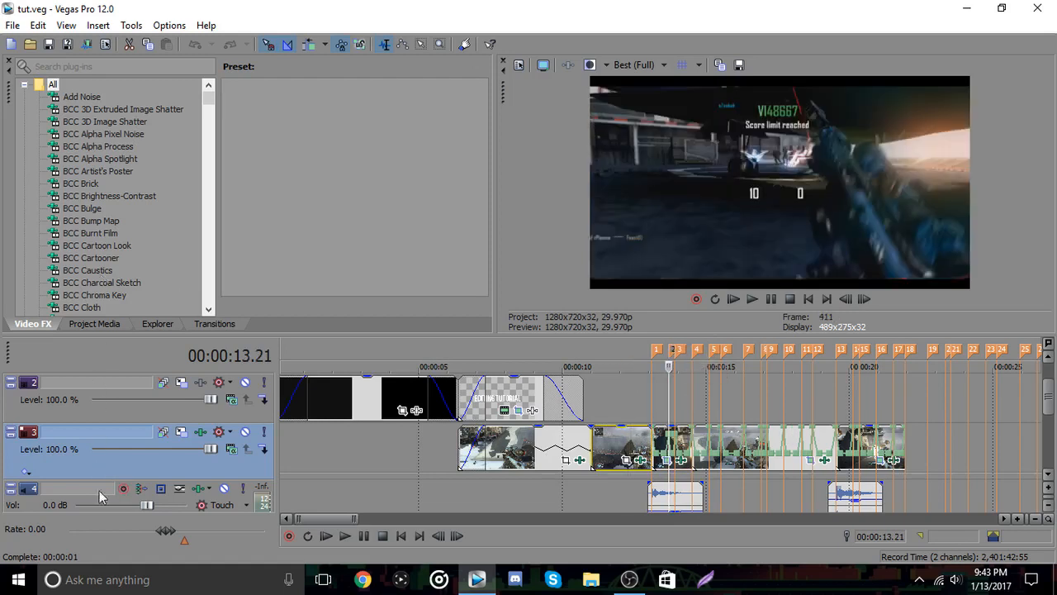
- Review the S_Shake settings in track 3's effect chain, and return to 00:00:12.11 in the second clip
{"action": "left_click_drag", "start_coordinate": [33, 477], "coordinate": [64, 488]}
{"action": "left_click", "coordinate": [62, 486]}
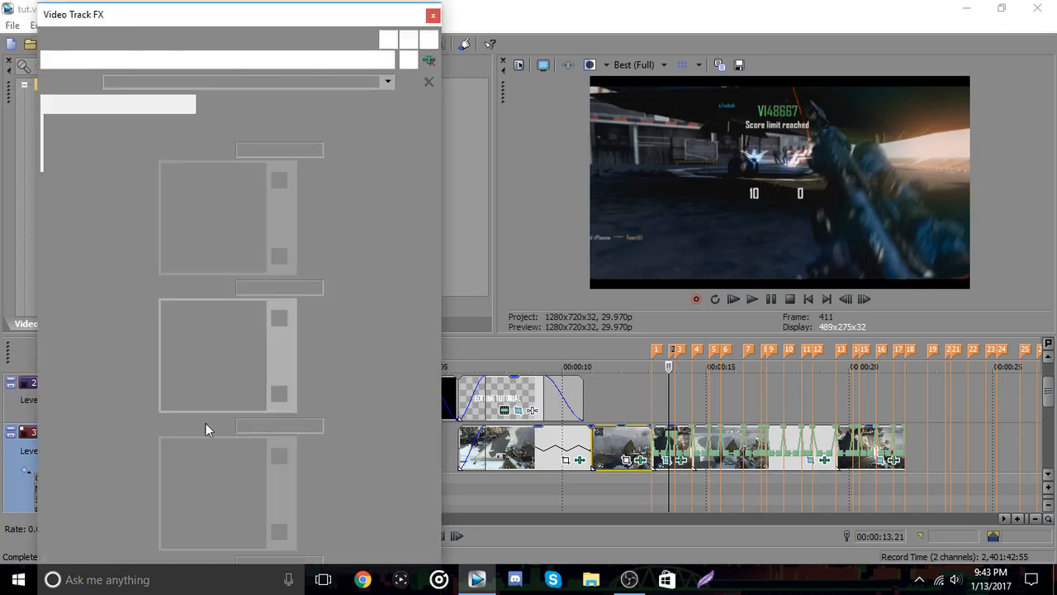
{"action": "left_click", "coordinate": [275, 59]}
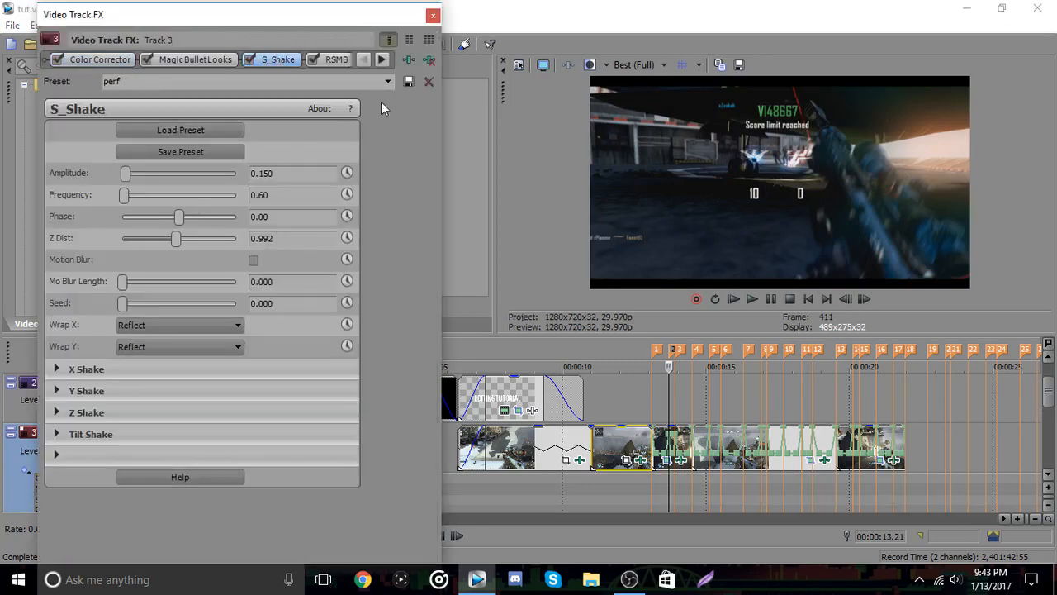
{"action": "left_click", "coordinate": [433, 15]}
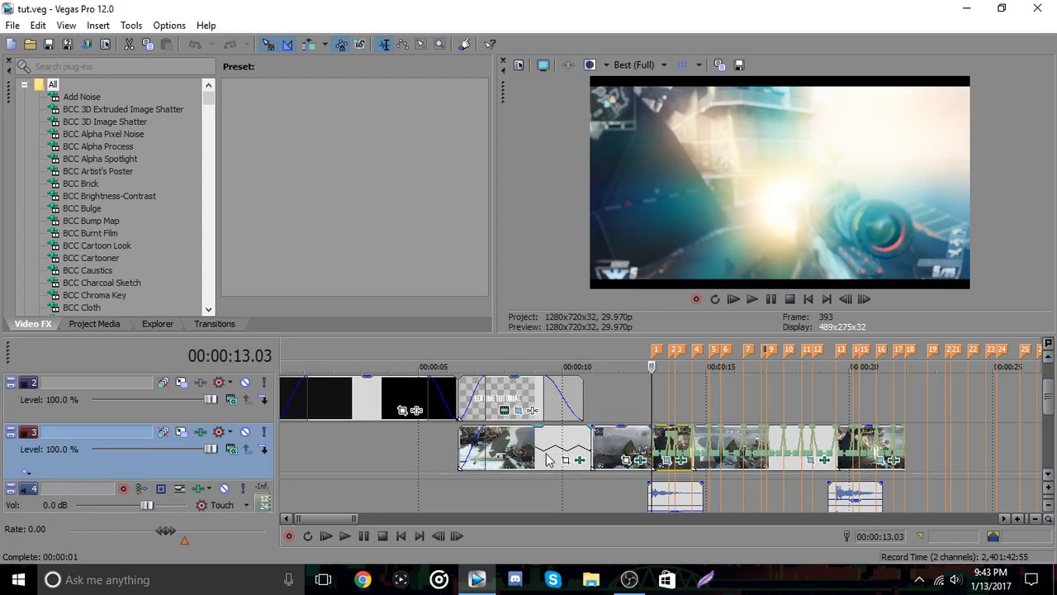
{"action": "left_click", "coordinate": [631, 441]}
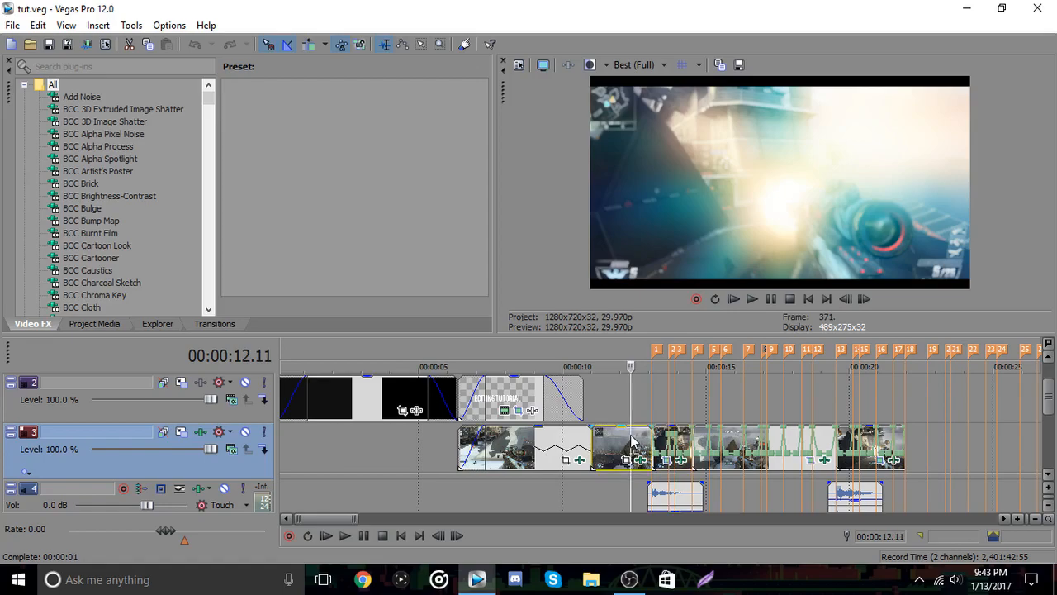